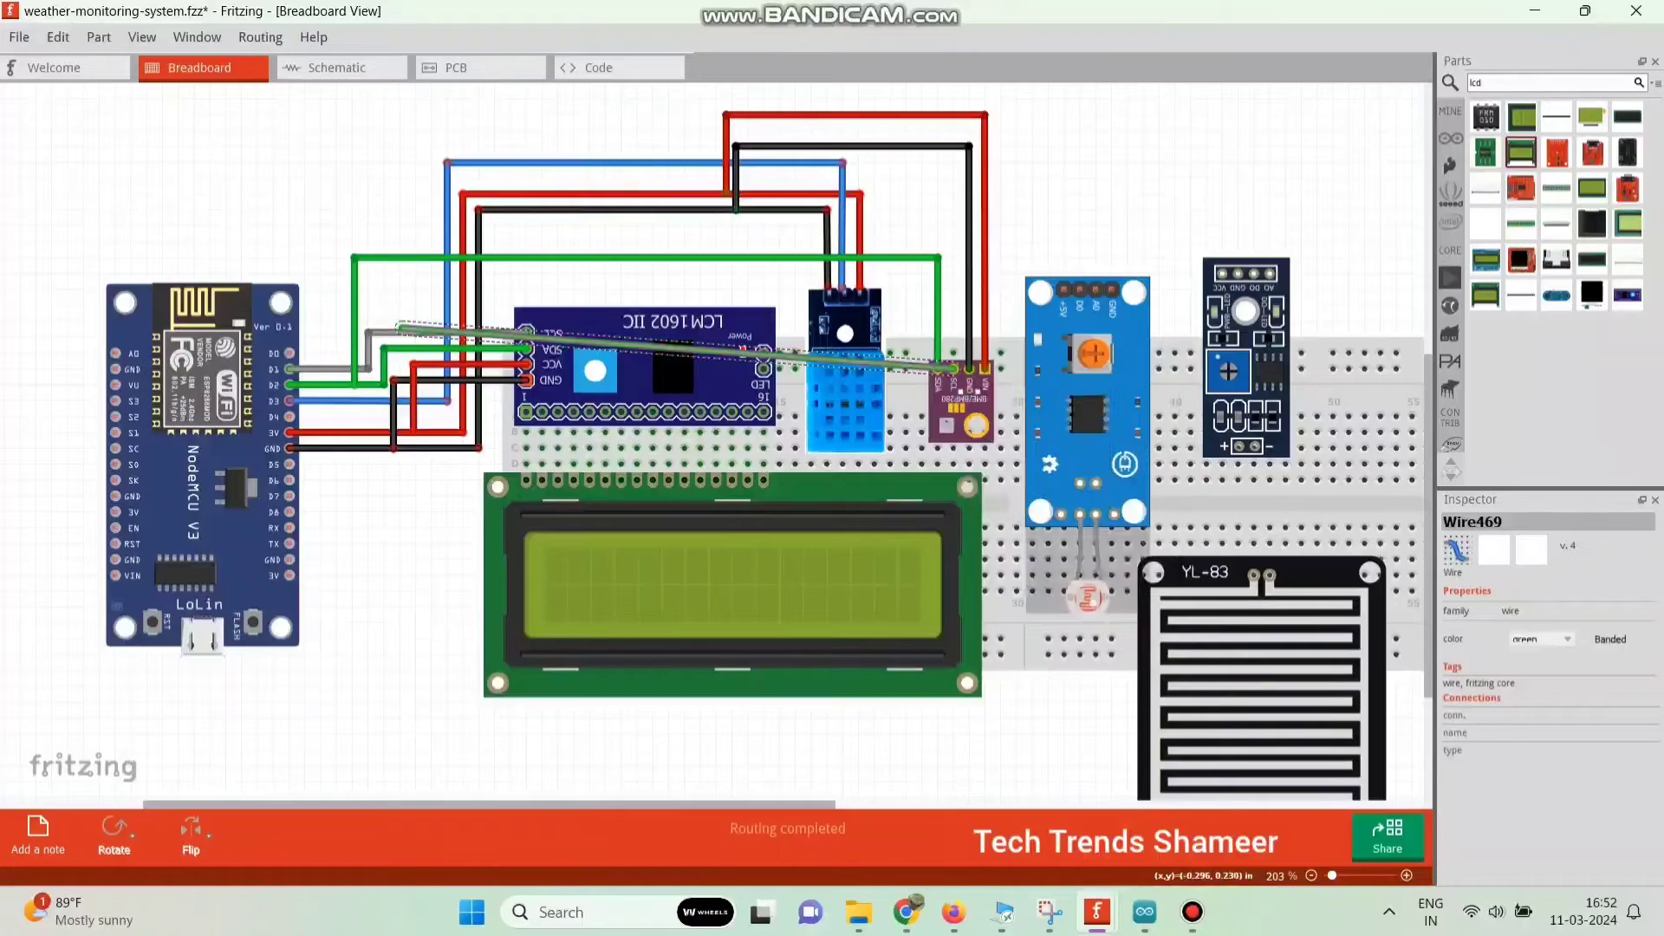
# Route the wire to the purple sensor's SCL pin in right-angled runs above the LCD adapter and colour it grey.
pyautogui.moveTo(921, 366); pyautogui.dragTo(954, 241)
pyautogui.moveTo(639, 292); pyautogui.dragTo(401, 243)
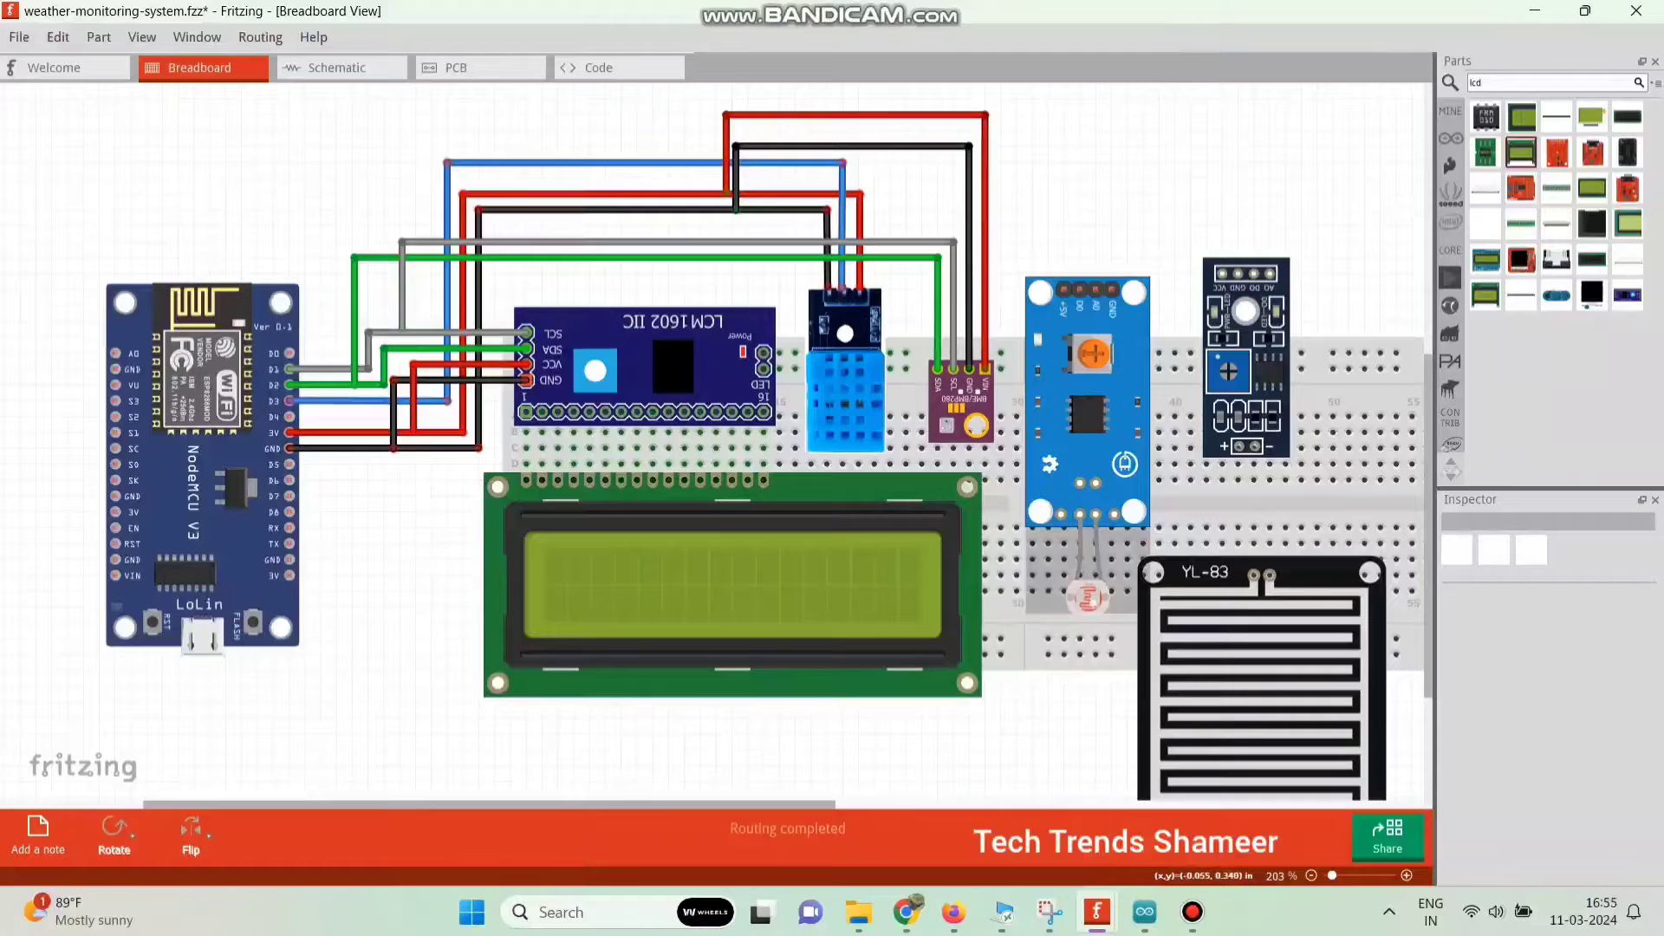
# Wire the blue light sensor module's +5V pin to the red power line and its GND pin to the ground line, colouring the ground wire black.
pyautogui.moveTo(1063, 289)
pyautogui.mouseDown()
pyautogui.moveTo(986, 249)
pyautogui.moveTo(1064, 249)
pyautogui.moveTo(969, 231)
pyautogui.mouseUp()
pyautogui.moveTo(1045, 261); pyautogui.dragTo(1112, 231)
pyautogui.rightClick(1090, 231)
pyautogui.moveTo(1144, 263)
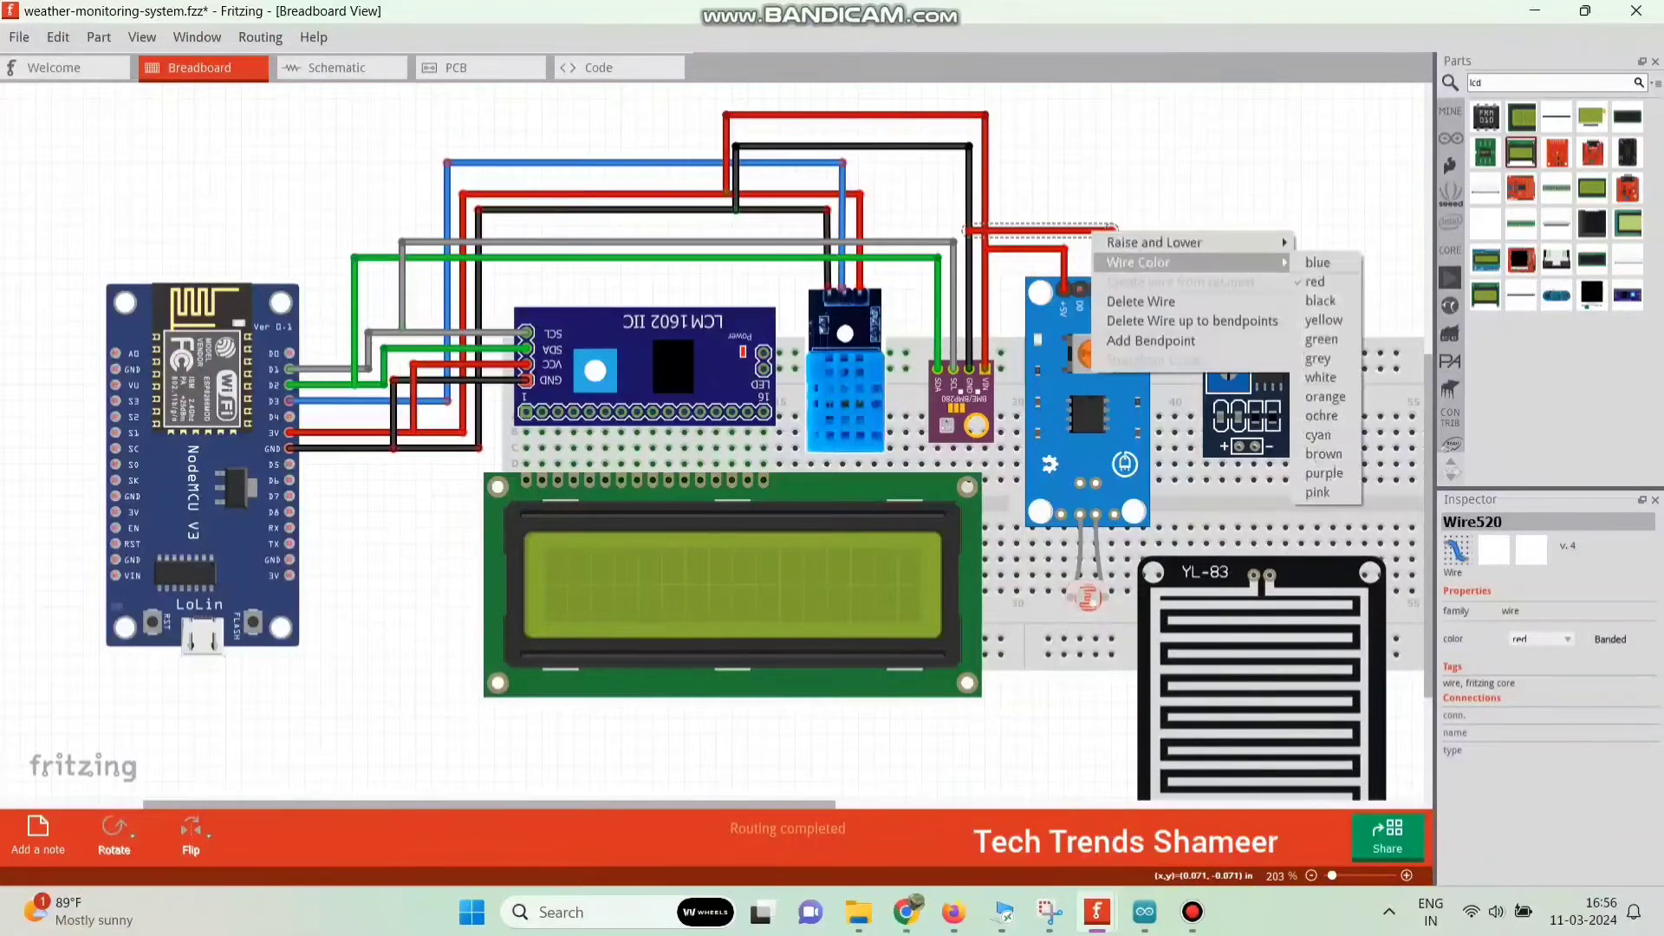
pyautogui.click(1319, 301)
pyautogui.click(1146, 175)
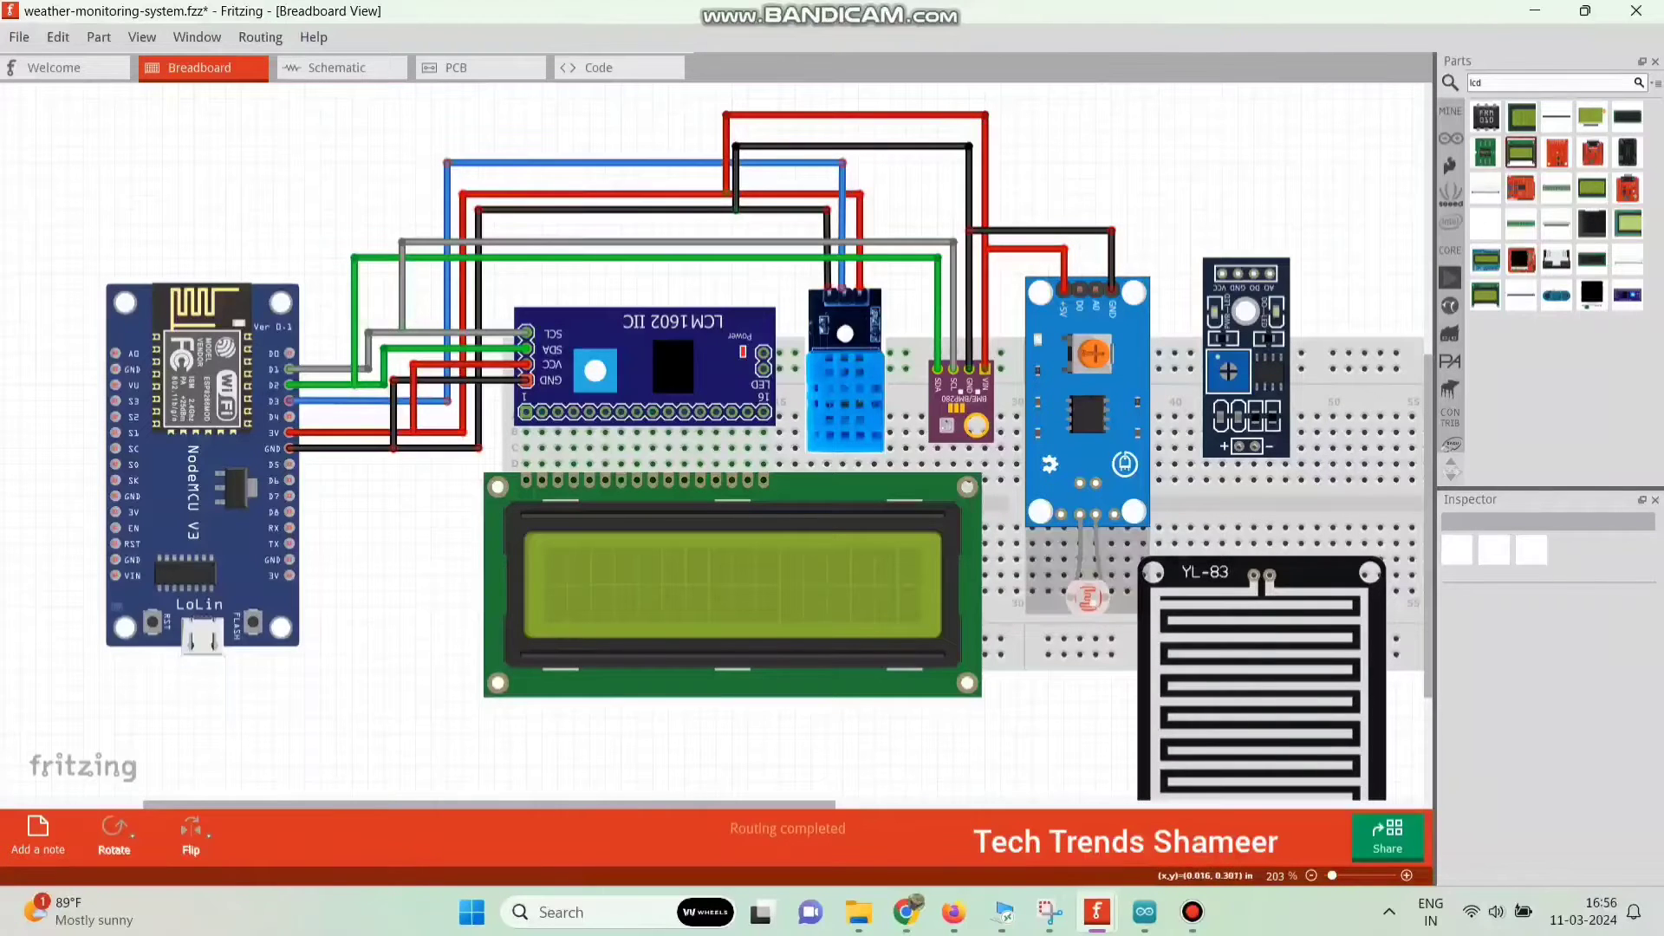
# Connect the light sensor module's DO pin to NodeMCU pin D0 with an ochre wire routed at right angles above the other wires.
pyautogui.moveTo(1081, 289)
pyautogui.mouseDown()
pyautogui.moveTo(709, 108)
pyautogui.moveTo(300, 369)
pyautogui.moveTo(291, 353)
pyautogui.moveTo(338, 322)
pyautogui.mouseUp()
pyautogui.moveTo(440, 316); pyautogui.dragTo(416, 98)
pyautogui.moveTo(338, 322); pyautogui.dragTo(322, 354)
pyautogui.moveTo(416, 98)
pyautogui.mouseDown()
pyautogui.moveTo(299, 290)
pyautogui.moveTo(322, 99)
pyautogui.mouseUp()
pyautogui.moveTo(669, 185)
pyautogui.mouseDown()
pyautogui.moveTo(1081, 113)
pyautogui.moveTo(1080, 99)
pyautogui.mouseUp()
pyautogui.rightClick(1030, 99)
pyautogui.moveTo(1067, 116)
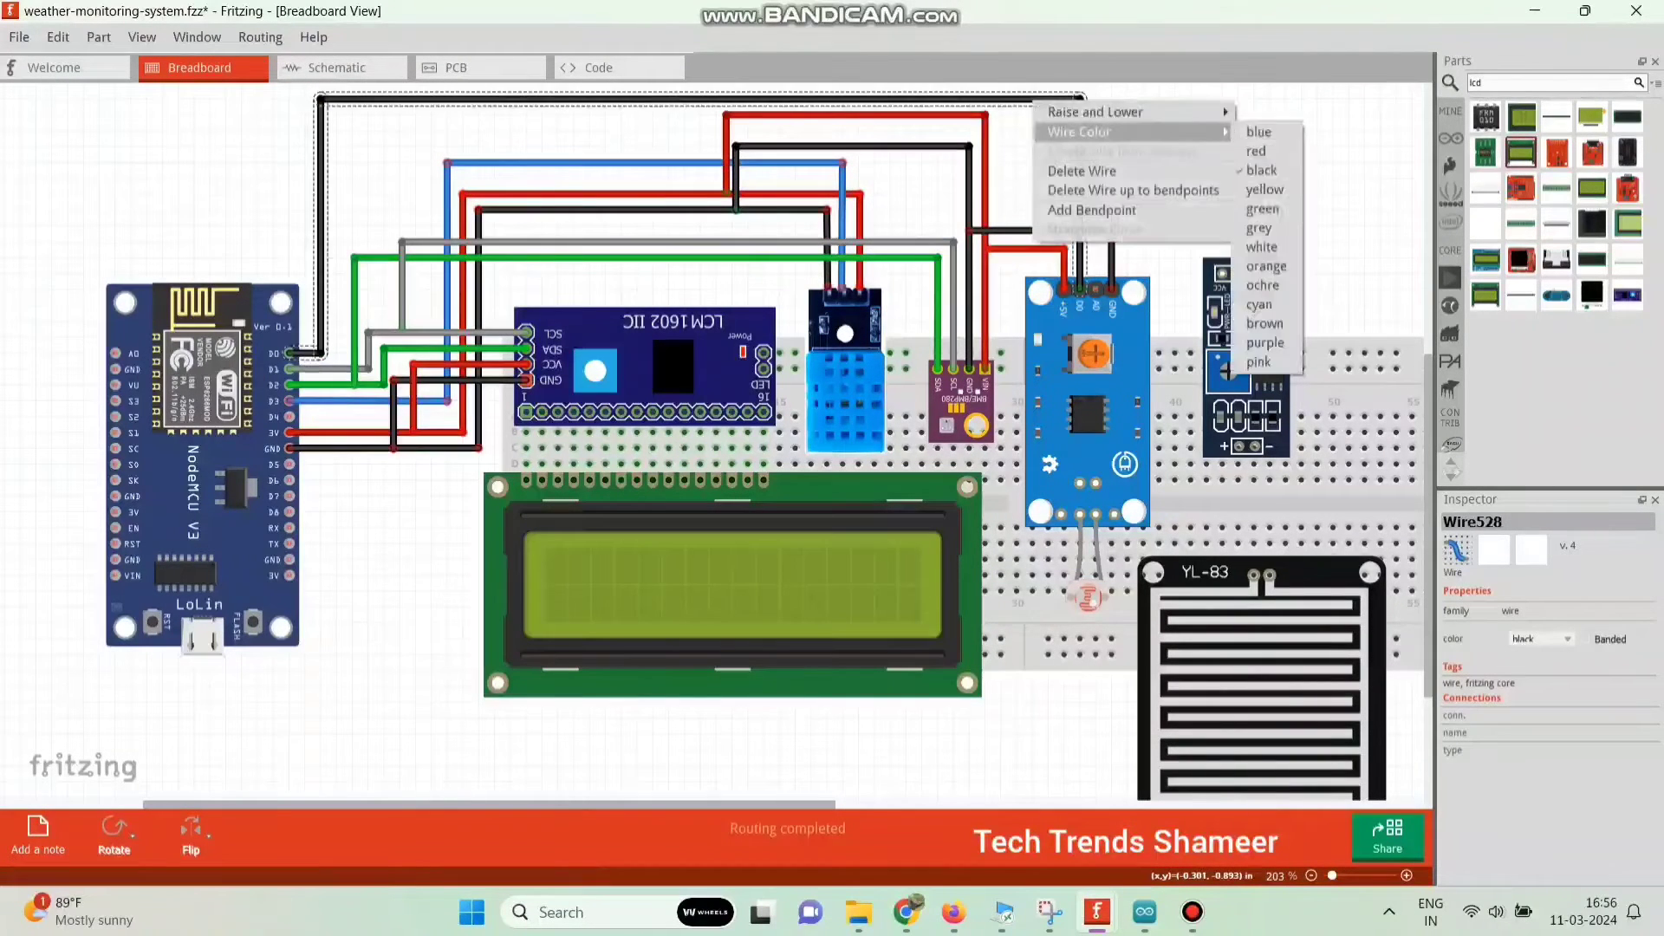
pyautogui.click(1266, 286)
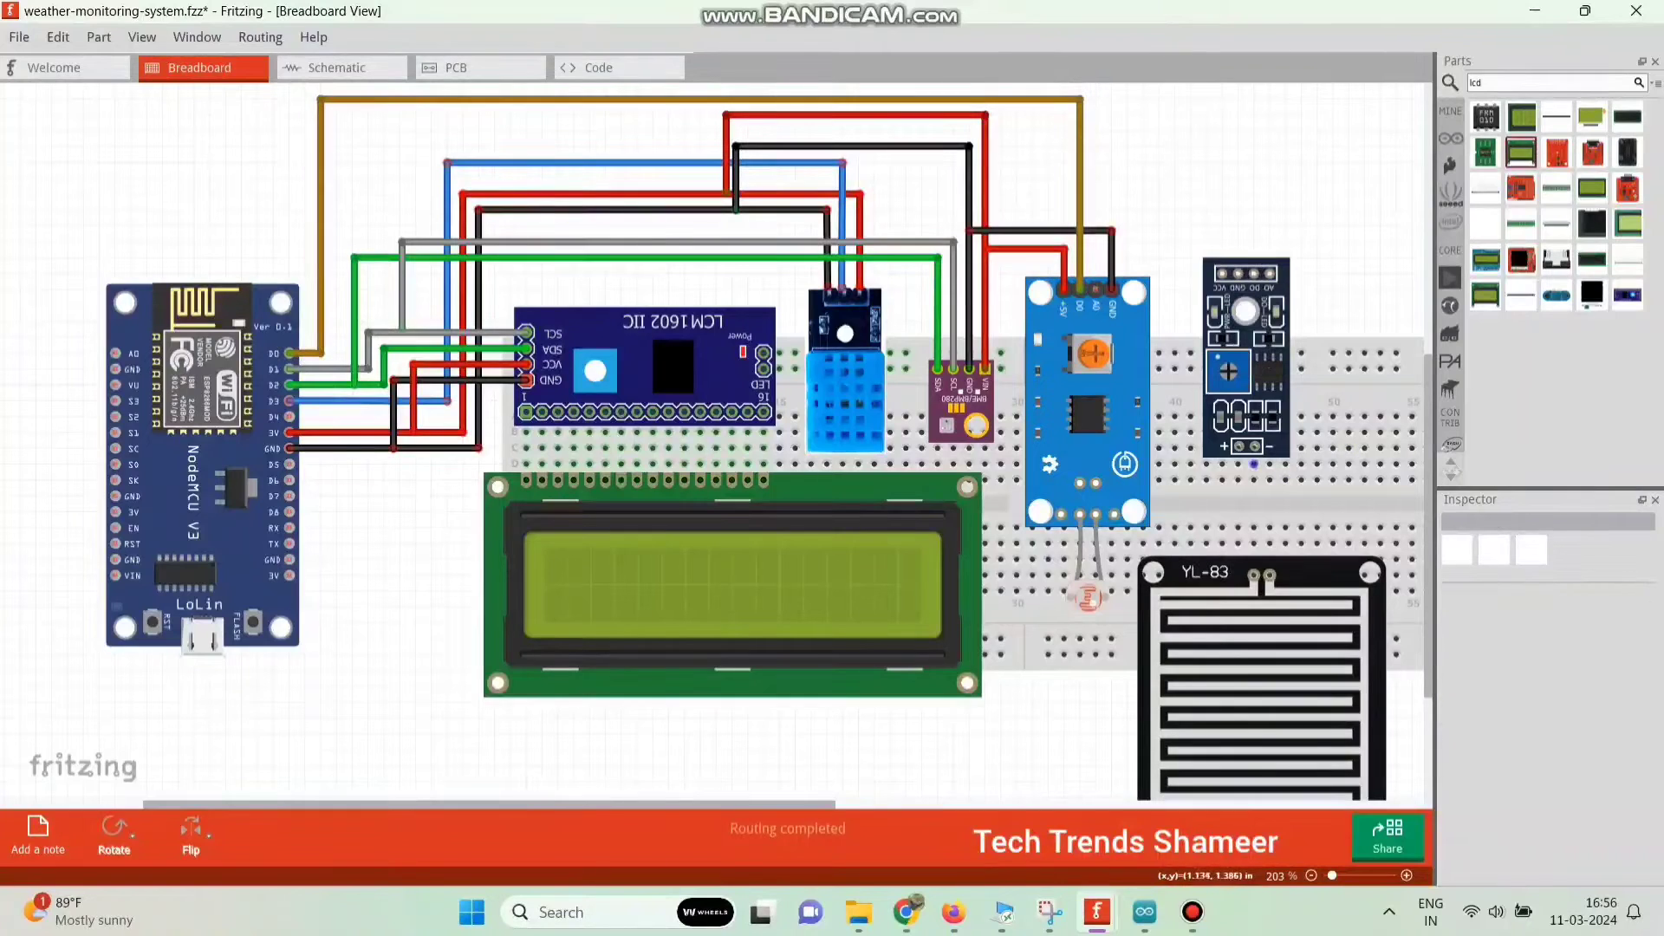
# Connect the rain sensor control board's two lower pins to the YL-83 plate's pins with two wires, and colour one of them cyan.
pyautogui.moveTo(1240, 446)
pyautogui.mouseDown()
pyautogui.moveTo(1253, 575)
pyautogui.moveTo(1273, 545)
pyautogui.moveTo(1269, 575)
pyautogui.mouseUp()
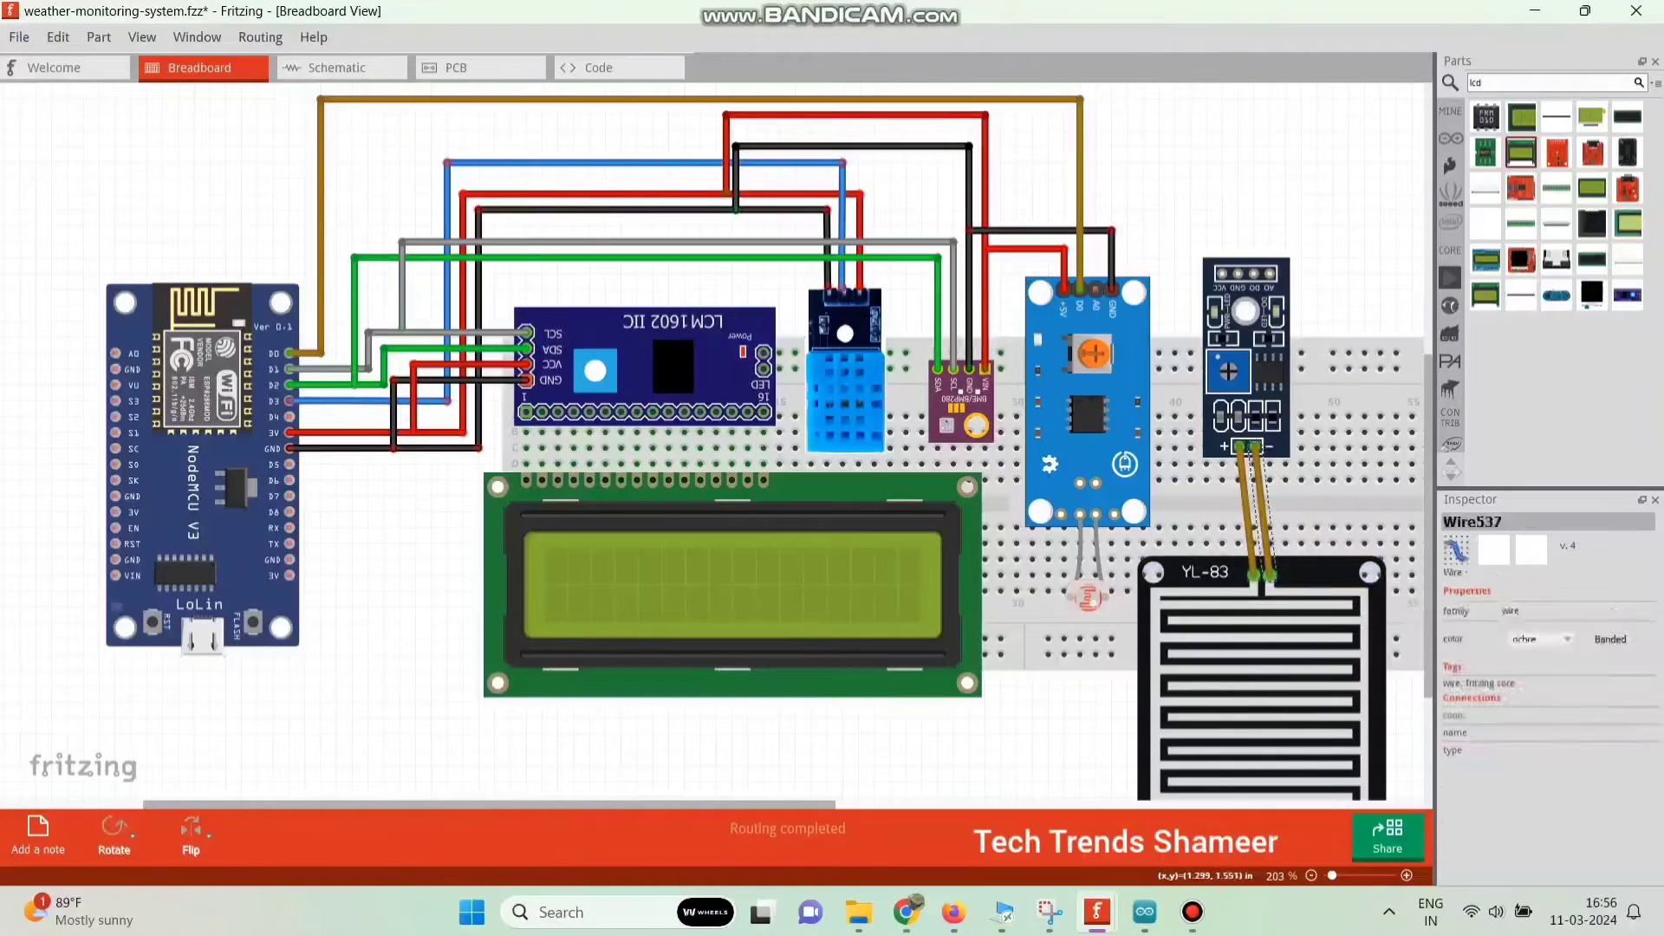
pyautogui.rightClick(1244, 485)
pyautogui.moveTo(1301, 524)
pyautogui.click(1473, 694)
pyautogui.click(1343, 196)
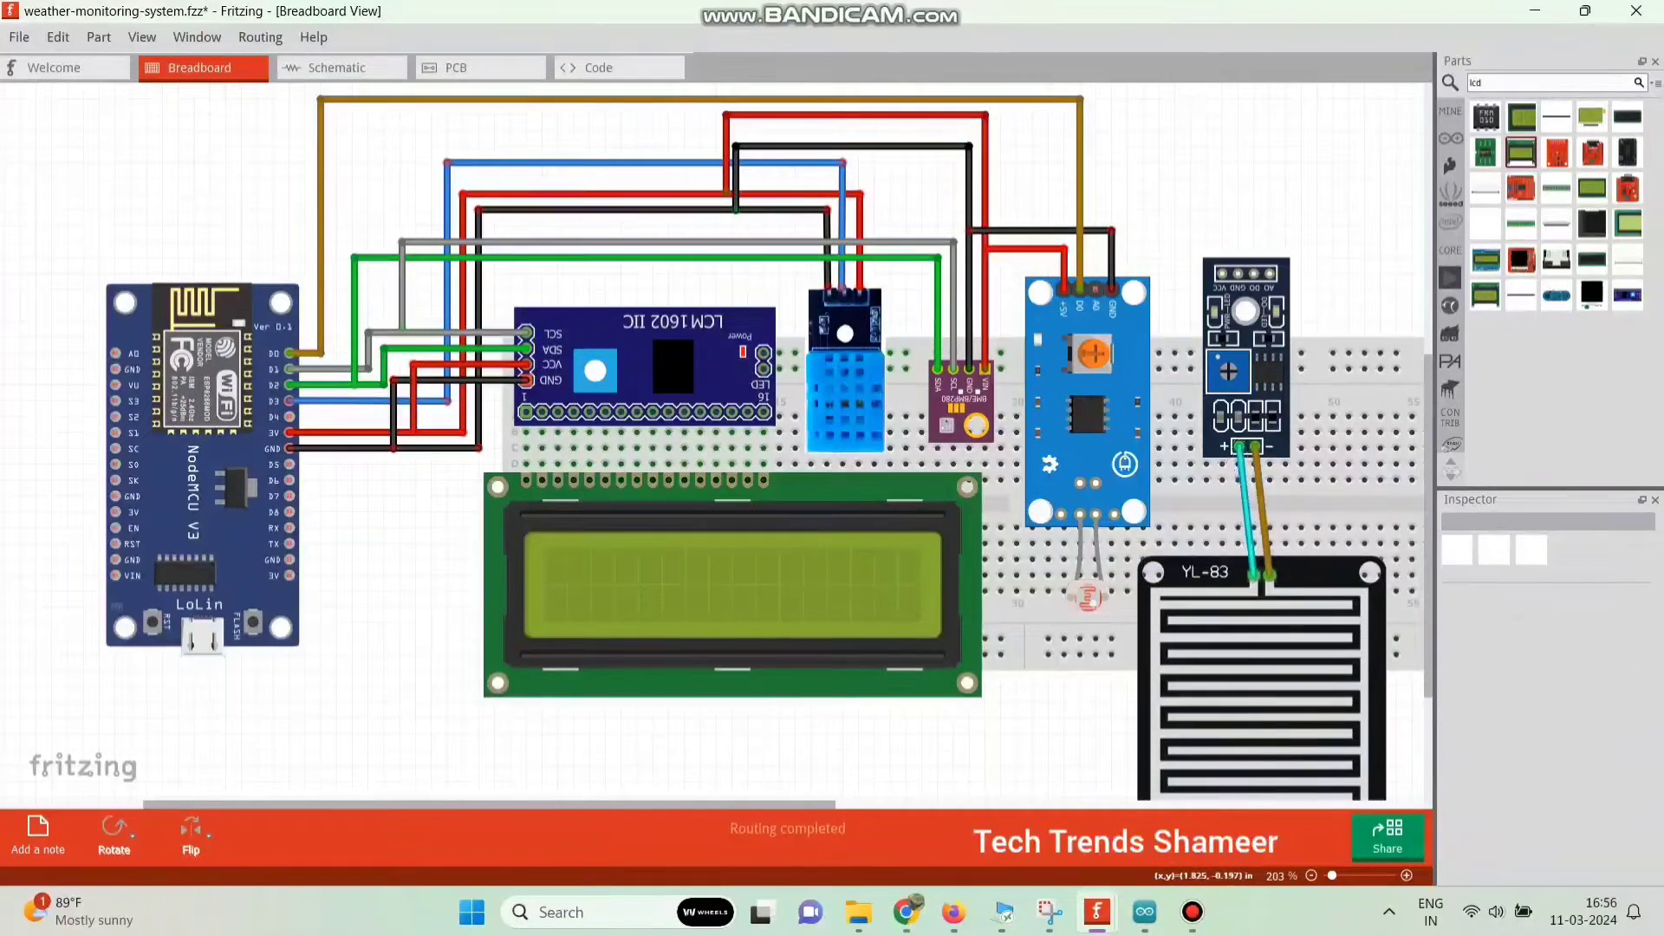
# Connect the rain sensor control board's VCC pin to the vertical red power wire with a bent wire and colour it red.
pyautogui.moveTo(1217, 274)
pyautogui.mouseDown()
pyautogui.moveTo(1097, 213)
pyautogui.moveTo(982, 211)
pyautogui.mouseUp()
pyautogui.moveTo(1149, 254)
pyautogui.mouseDown()
pyautogui.moveTo(1224, 192)
pyautogui.moveTo(1222, 210)
pyautogui.mouseUp()
pyautogui.rightClick(1177, 212)
pyautogui.moveTo(1265, 241)
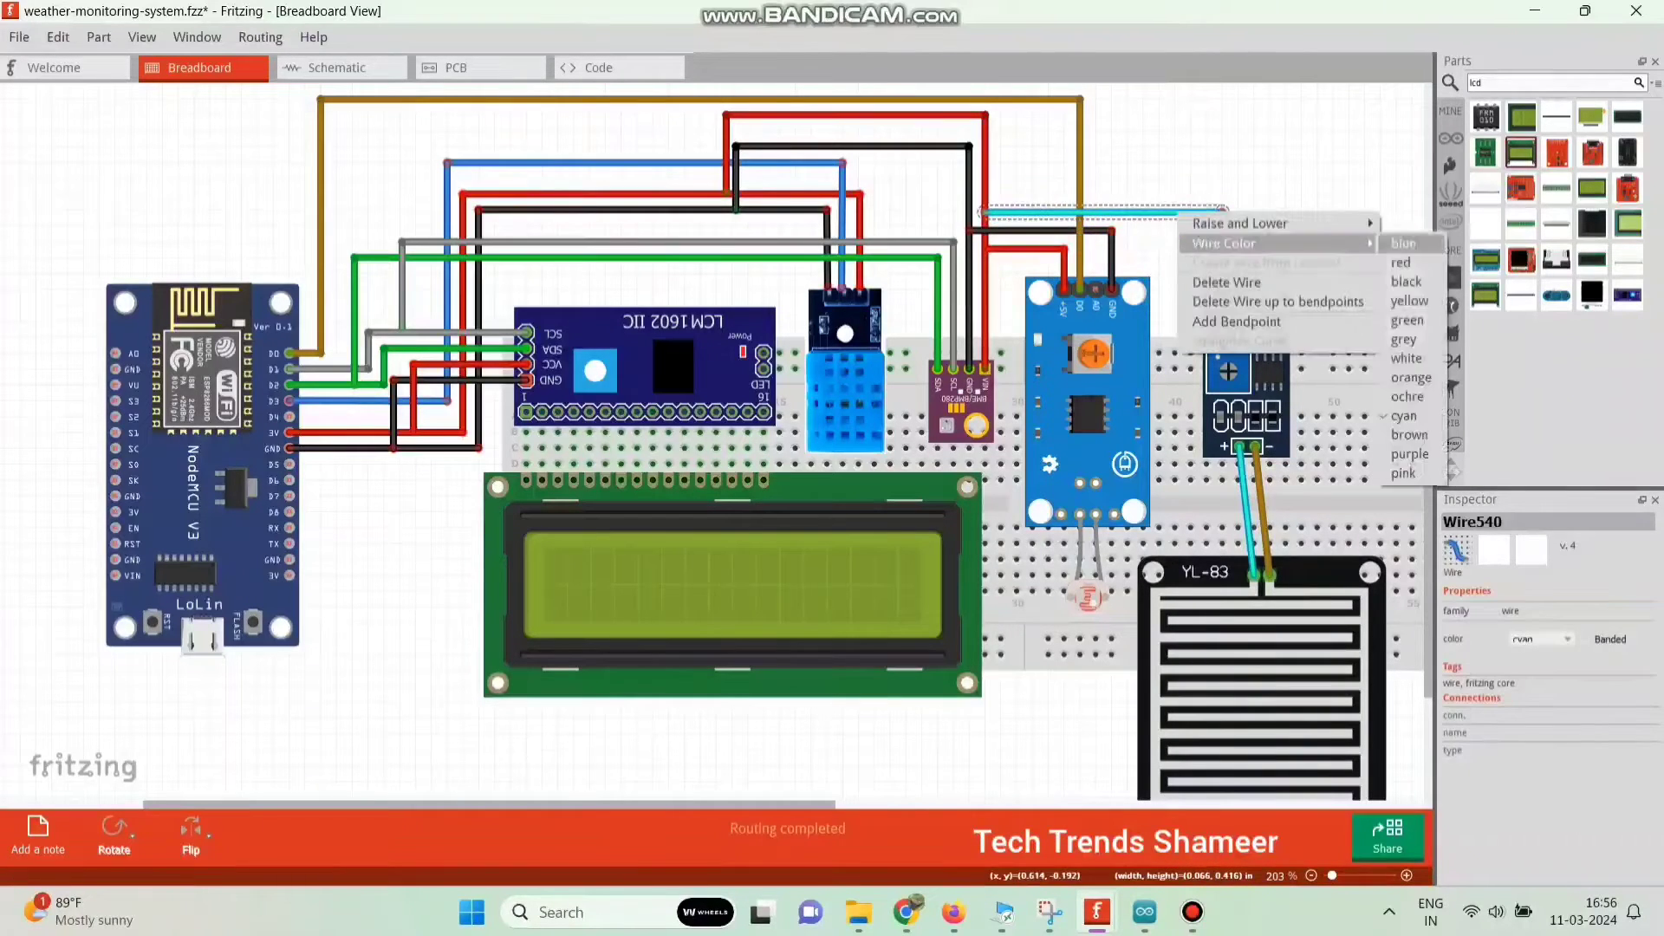
pyautogui.click(1402, 261)
pyautogui.click(1340, 244)
# Connect the rain sensor control board's GND pin to the vertical black ground wire with a bent wire and colour it black.
pyautogui.moveTo(1238, 274)
pyautogui.mouseDown()
pyautogui.moveTo(1003, 190)
pyautogui.moveTo(968, 196)
pyautogui.mouseUp()
pyautogui.moveTo(1159, 251)
pyautogui.mouseDown()
pyautogui.moveTo(1170, 208)
pyautogui.moveTo(1238, 194)
pyautogui.mouseUp()
pyautogui.click(1265, 186)
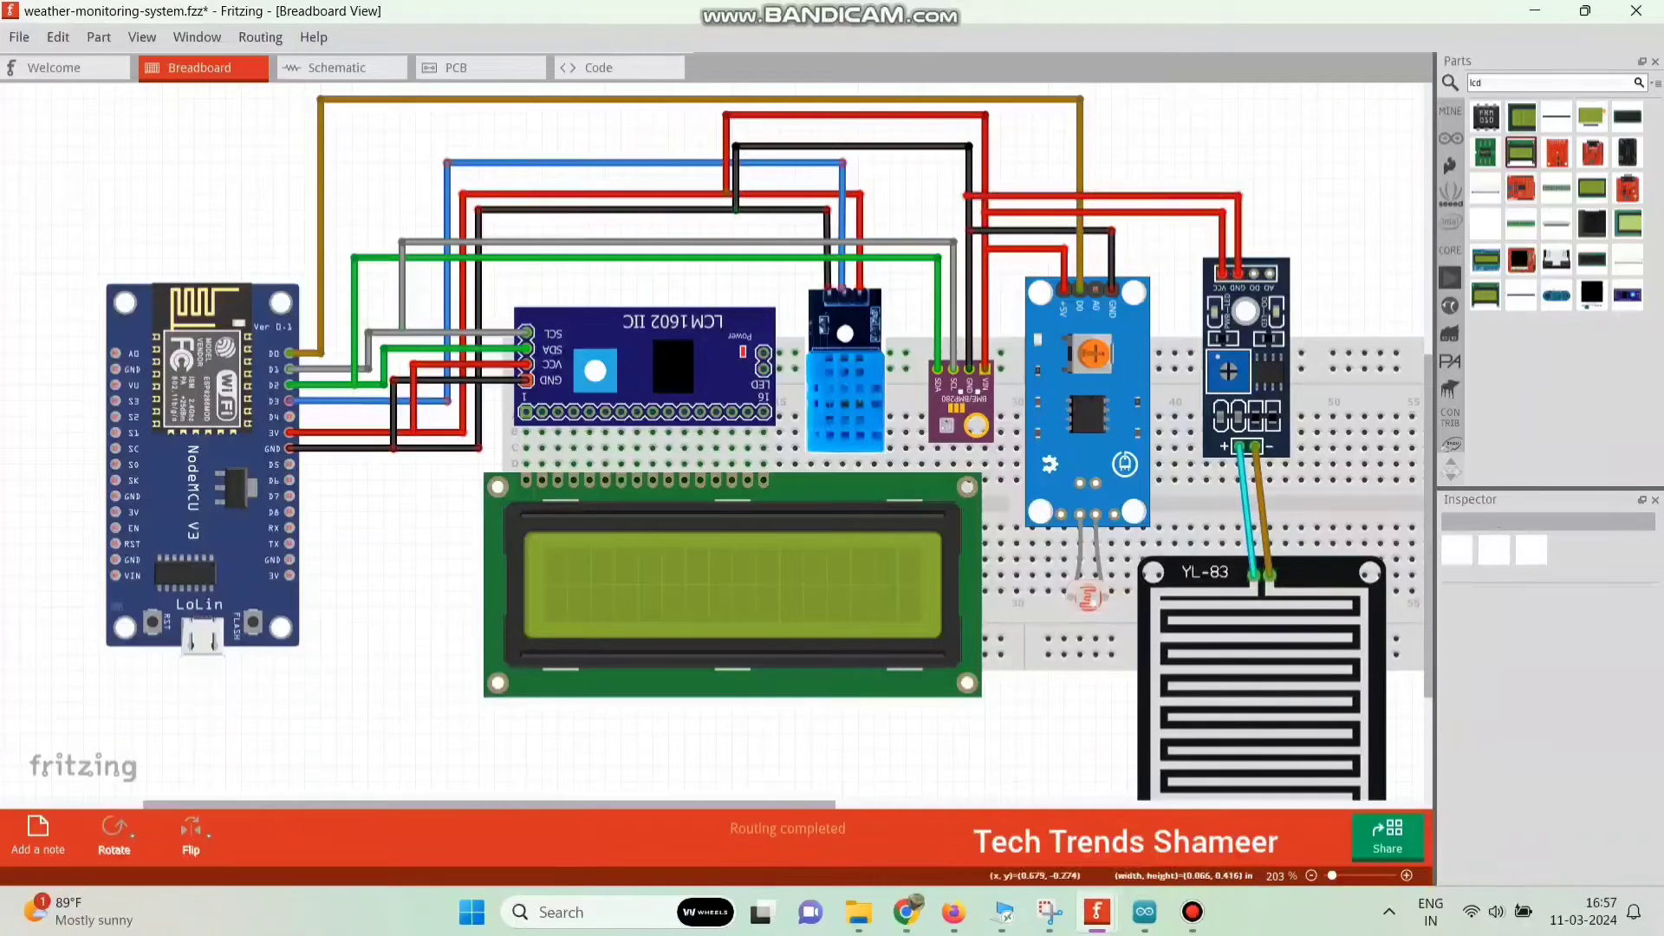
pyautogui.rightClick(1187, 197)
pyautogui.moveTo(1265, 227)
pyautogui.click(1413, 265)
# Connect the rain sensor control board's AO pin to NodeMCU pin A0 with a wire routed over the top of the circuit, and recolour it.
pyautogui.moveTo(1270, 274)
pyautogui.mouseDown()
pyautogui.moveTo(1285, 152)
pyautogui.moveTo(118, 338)
pyautogui.moveTo(115, 353)
pyautogui.mouseUp()
pyautogui.moveTo(347, 337)
pyautogui.mouseDown()
pyautogui.moveTo(271, 211)
pyautogui.moveTo(34, 352)
pyautogui.mouseUp()
pyautogui.moveTo(290, 336)
pyautogui.mouseDown()
pyautogui.moveTo(141, 147)
pyautogui.moveTo(37, 131)
pyautogui.moveTo(68, 131)
pyautogui.mouseUp()
pyautogui.moveTo(272, 155)
pyautogui.mouseDown()
pyautogui.moveTo(1271, 147)
pyautogui.moveTo(1289, 131)
pyautogui.moveTo(1270, 131)
pyautogui.mouseUp()
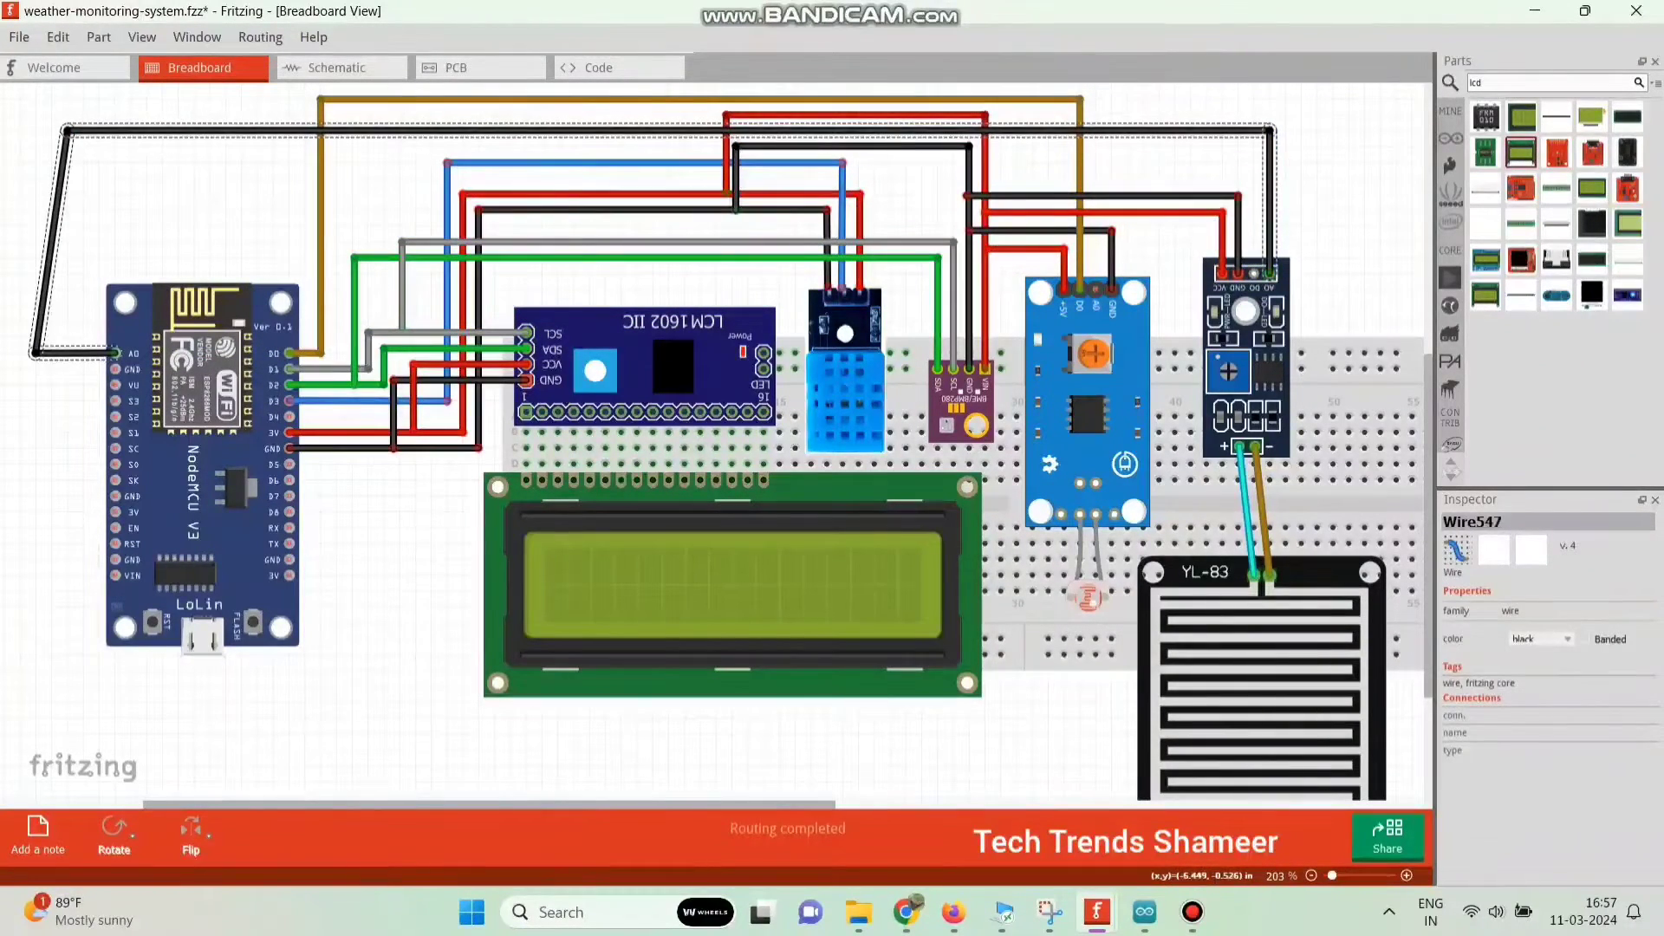
pyautogui.moveTo(68, 131); pyautogui.dragTo(34, 131)
pyautogui.rightClick(71, 131)
pyautogui.moveTo(130, 163)
pyautogui.click(299, 371)
pyautogui.click(388, 547)
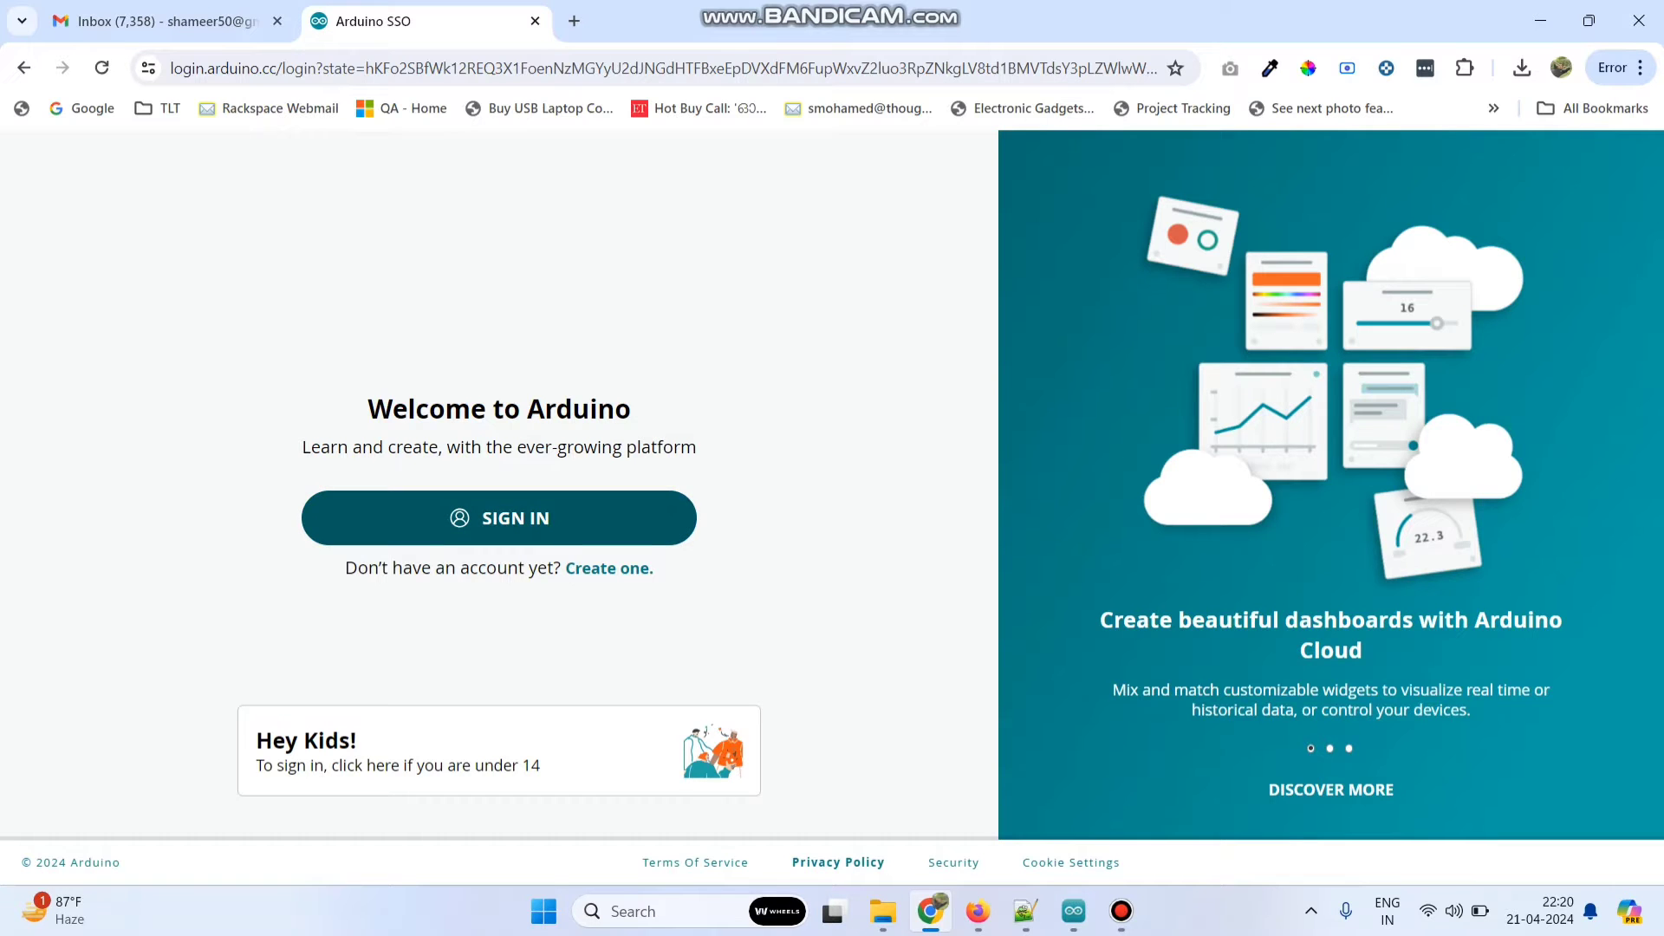
# Sign in to Arduino Cloud in the browser with the prefilled account credentials and open the Things list.
pyautogui.click(499, 518)
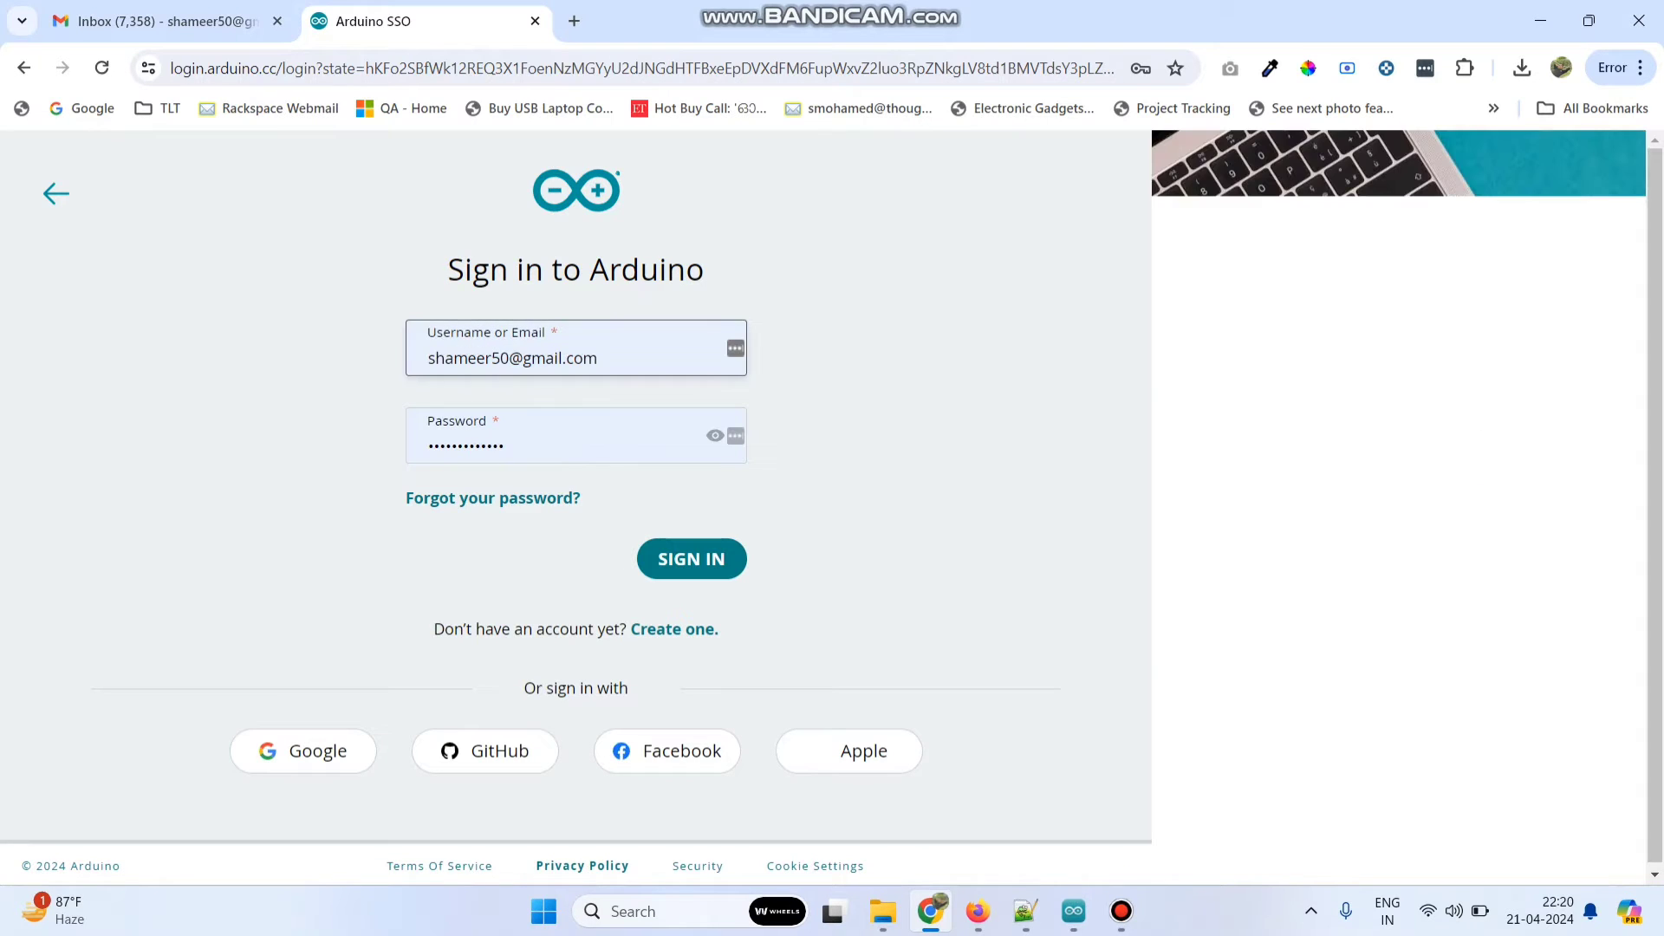
pyautogui.click(555, 443)
pyautogui.press('Return')
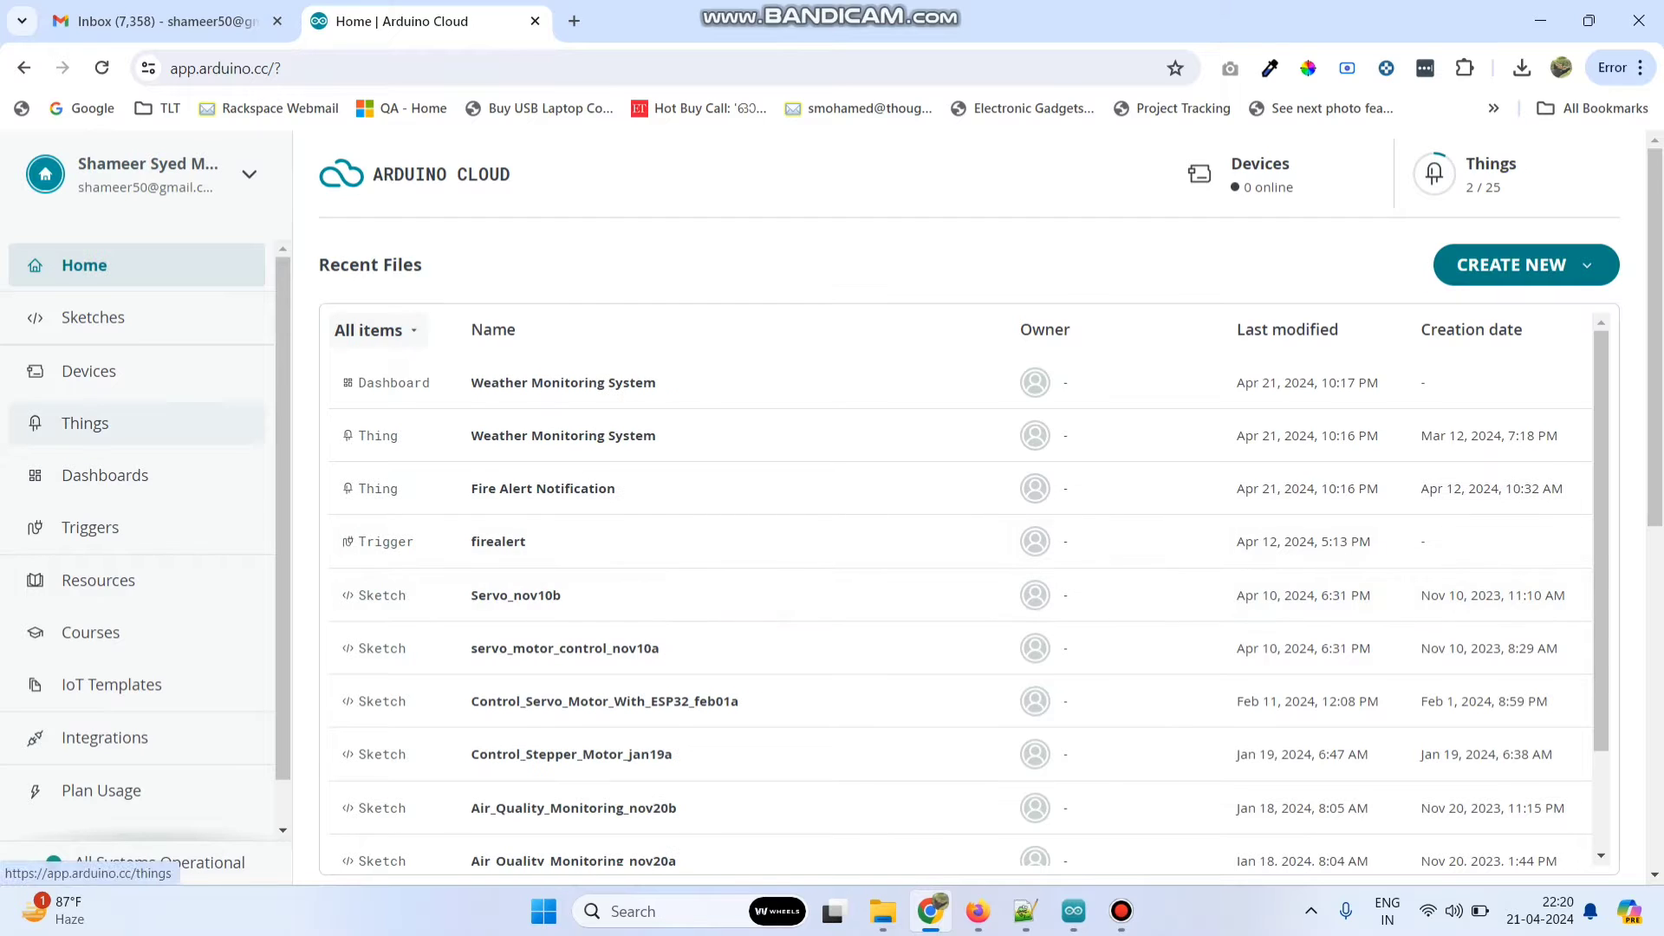
pyautogui.click(85, 423)
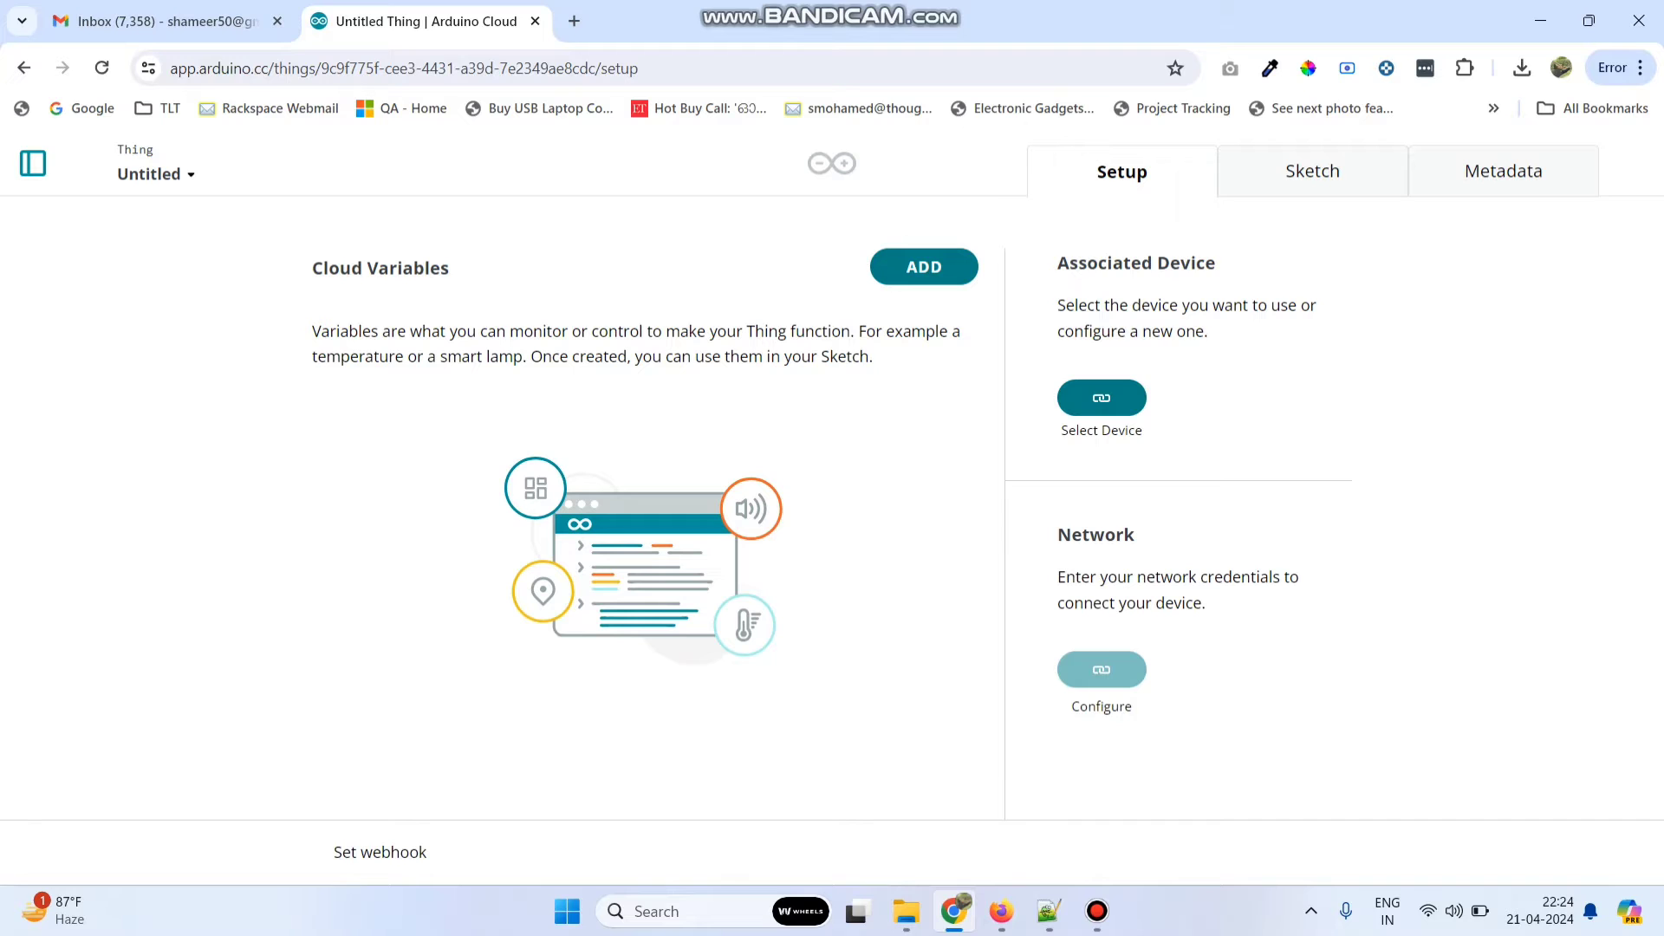
# Rename the untitled Thing to "Weather Monitoting System".
pyautogui.click(156, 174)
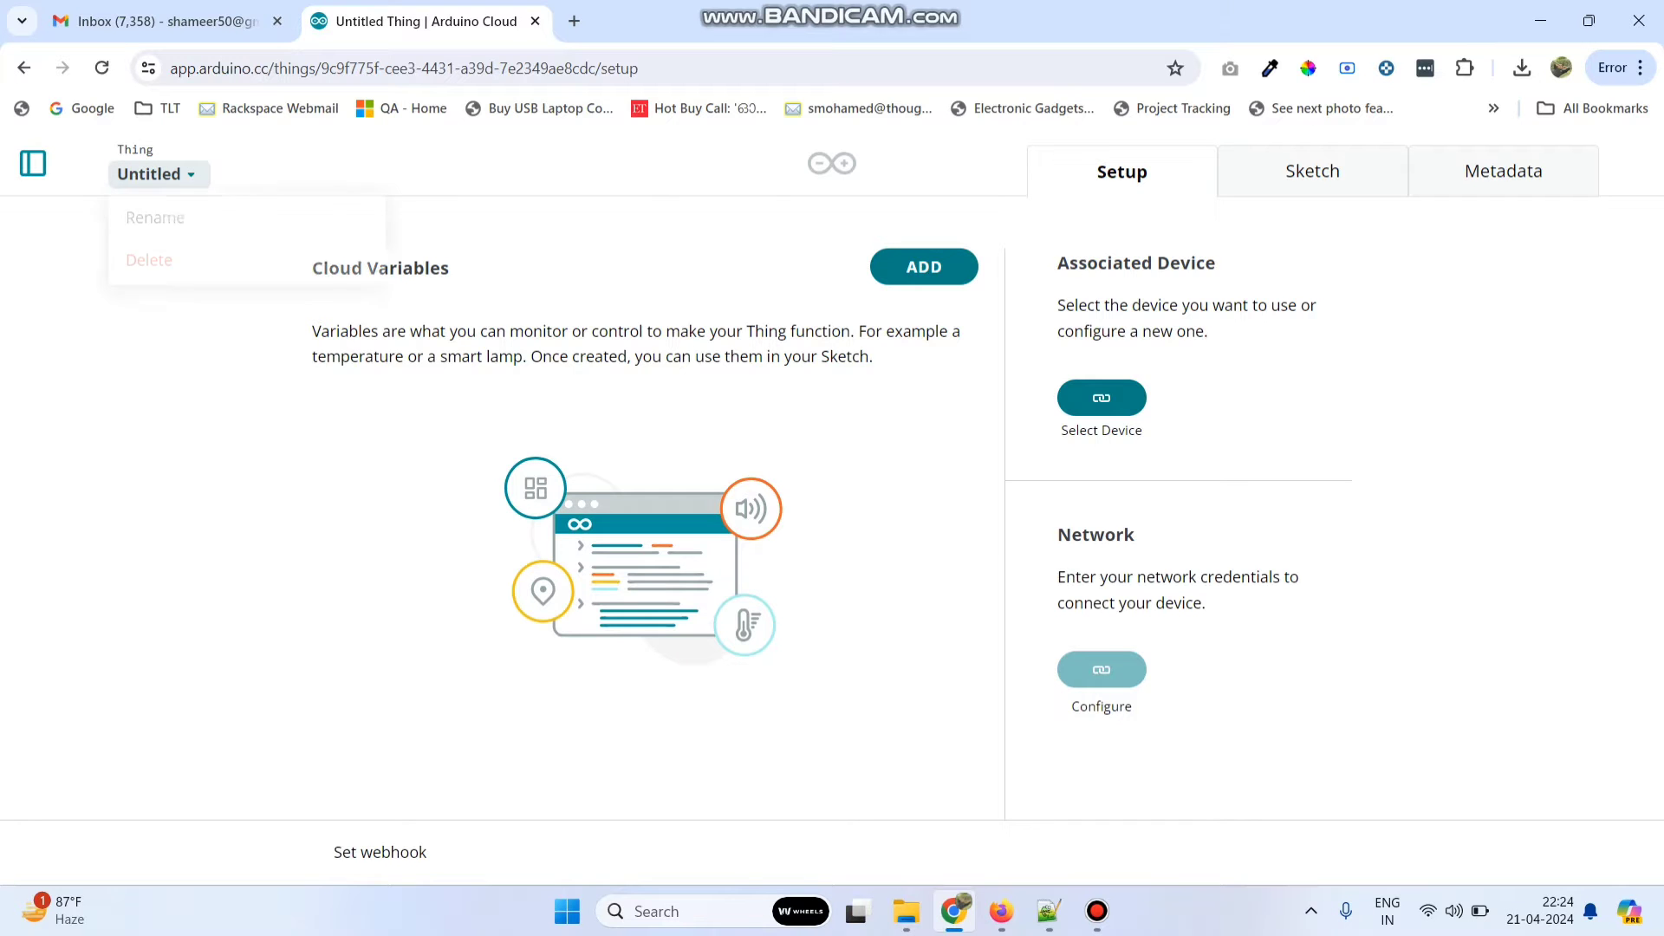
pyautogui.click(153, 215)
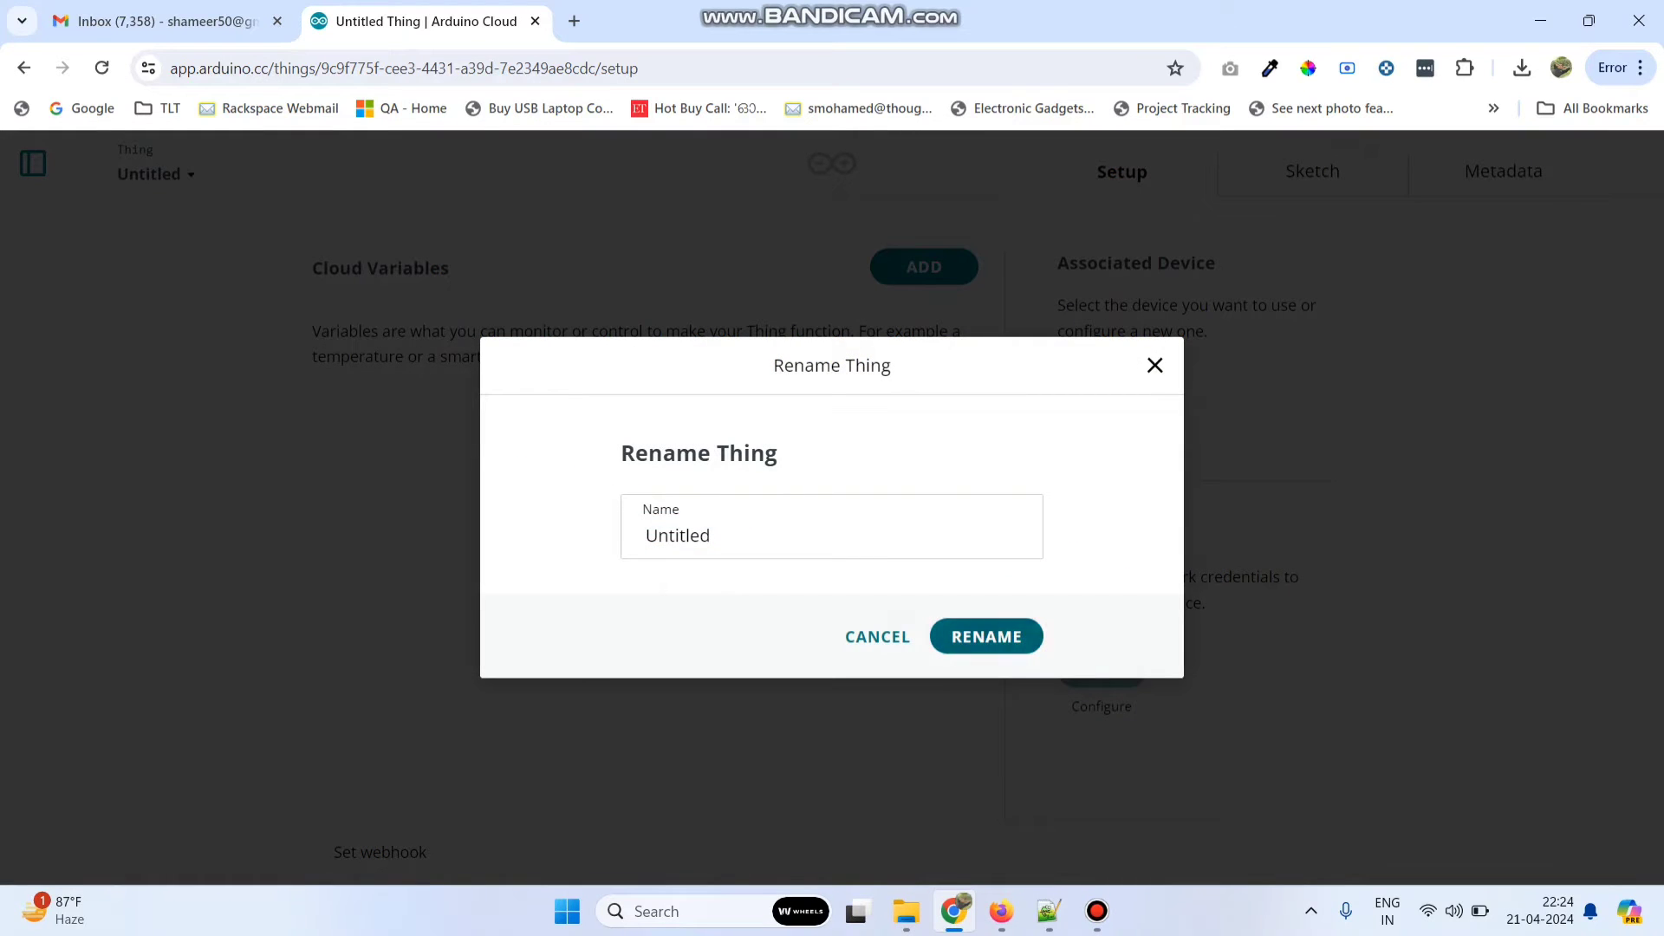
pyautogui.write('Weather Mo')
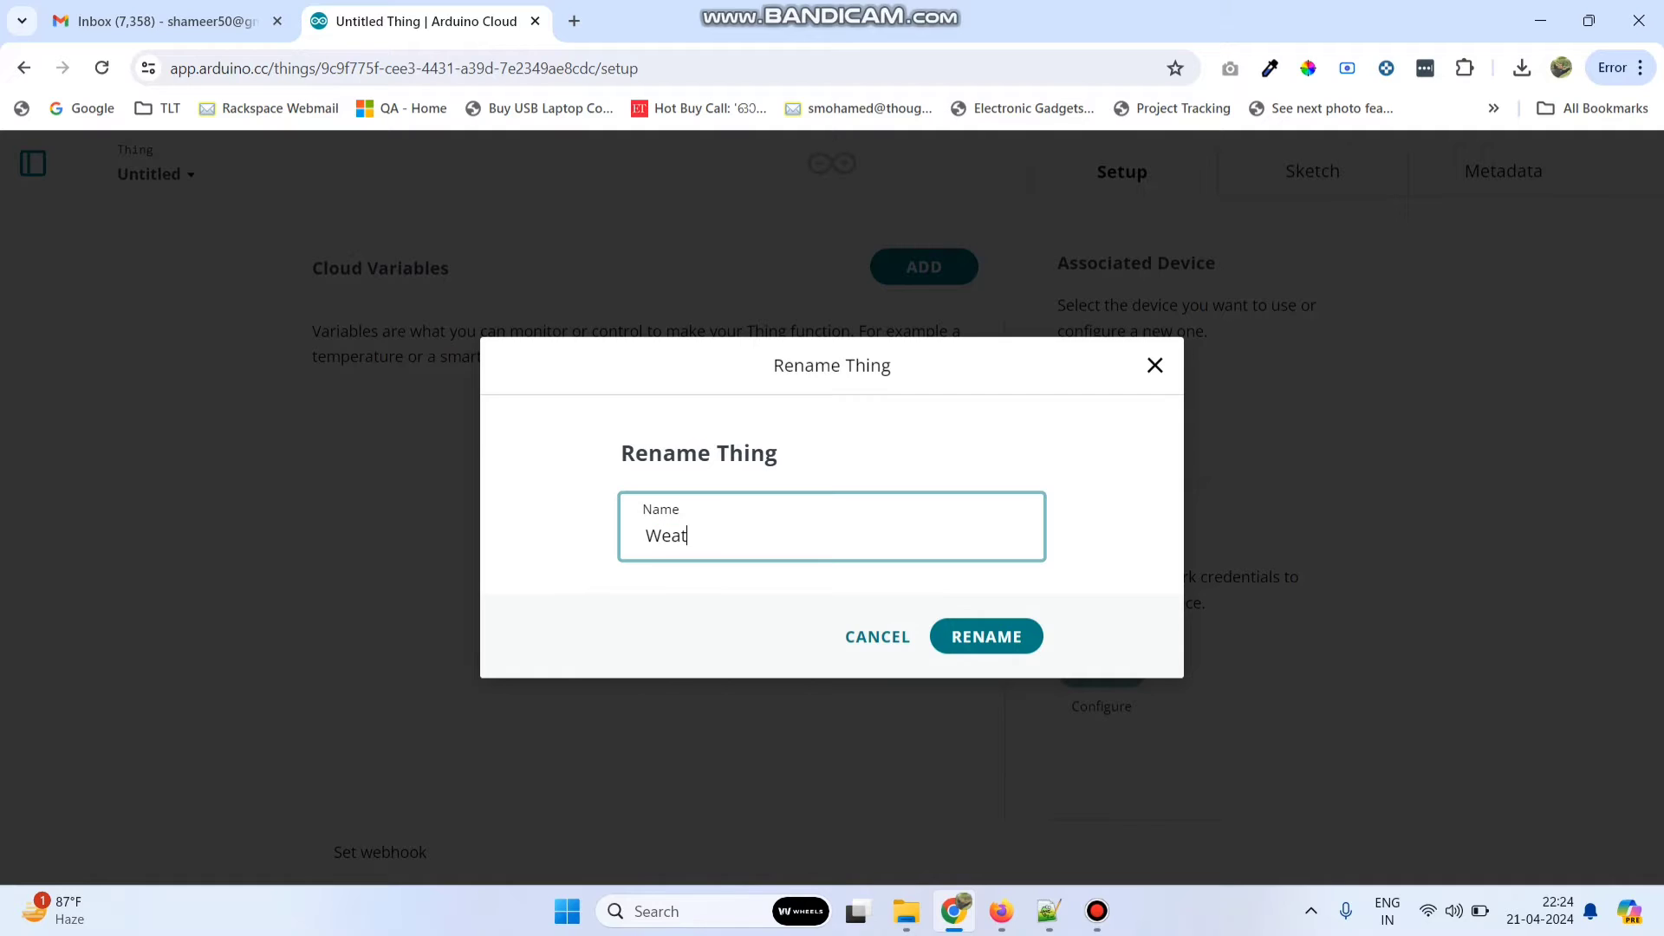
pyautogui.write('nitotinh')
pyautogui.press('BackSpace')
pyautogui.write('g System')
pyautogui.press('Return')
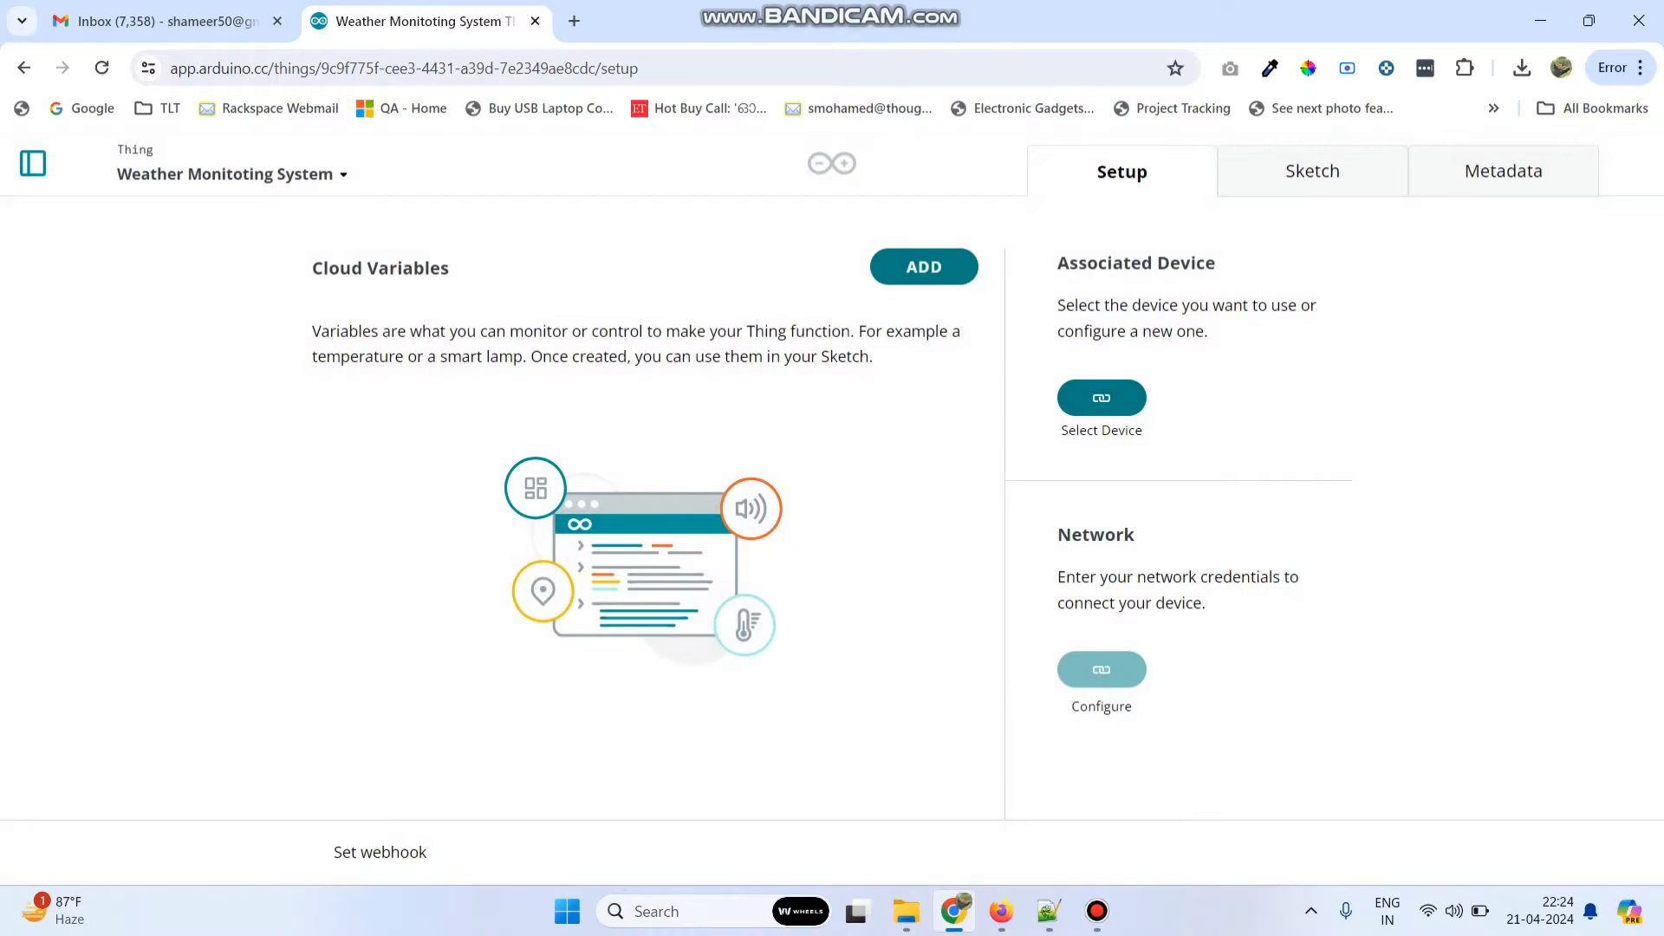
# Add a cloud variable named temperature with the Temperature variable type.
pyautogui.click(924, 267)
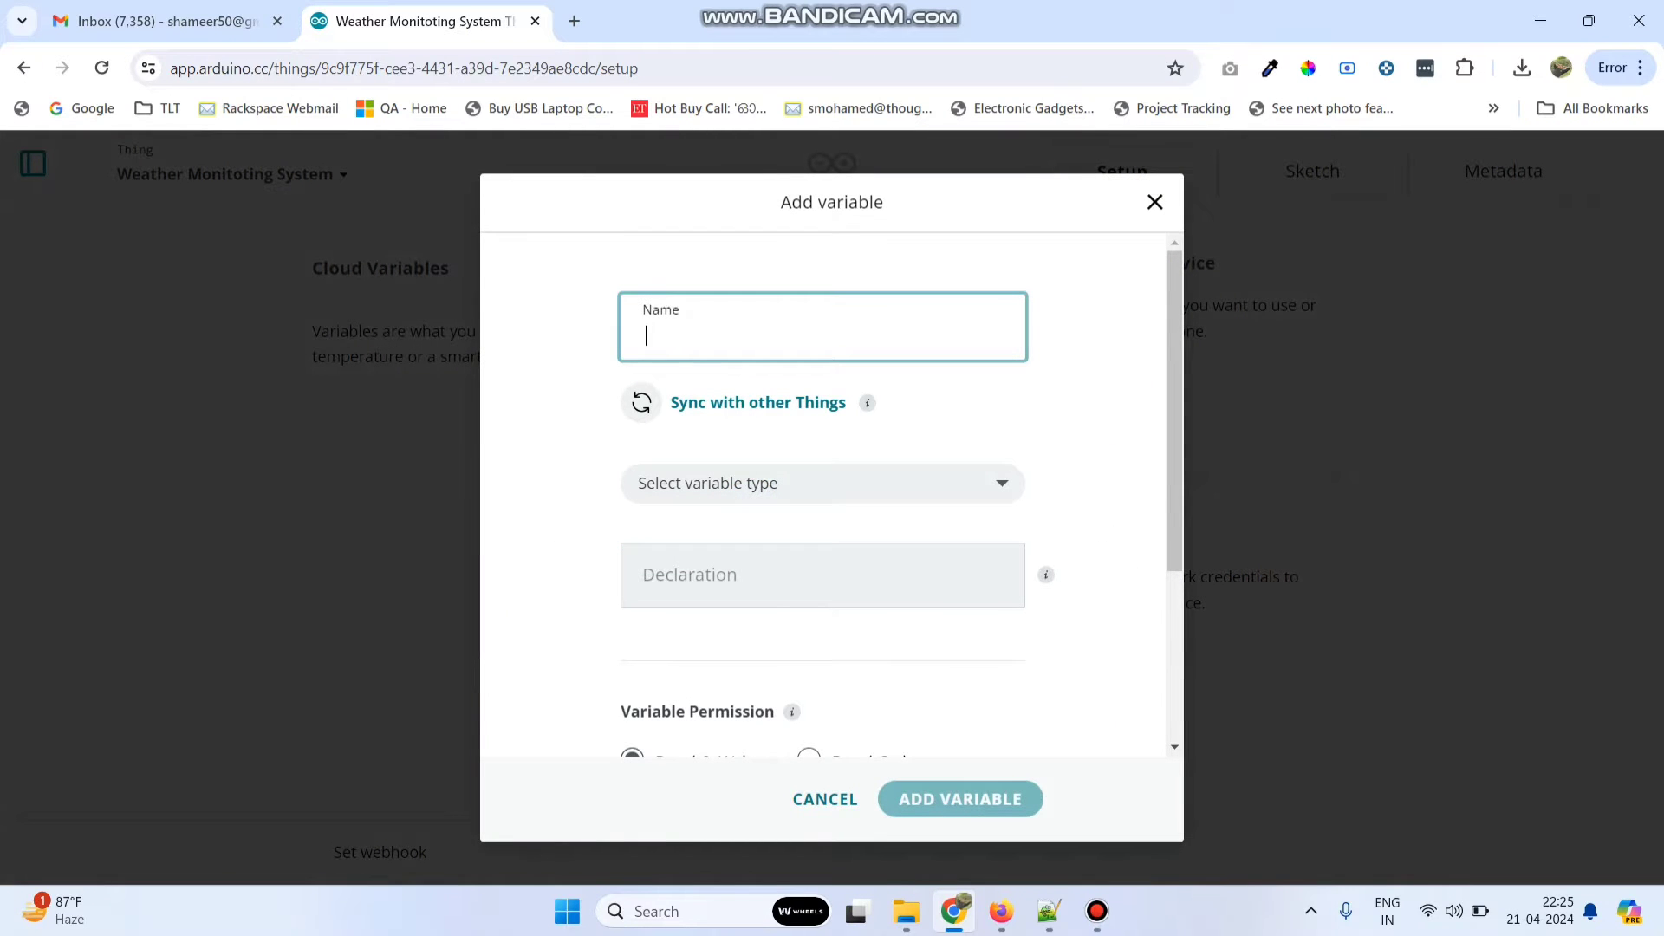
pyautogui.write('temperature')
pyautogui.click(821, 483)
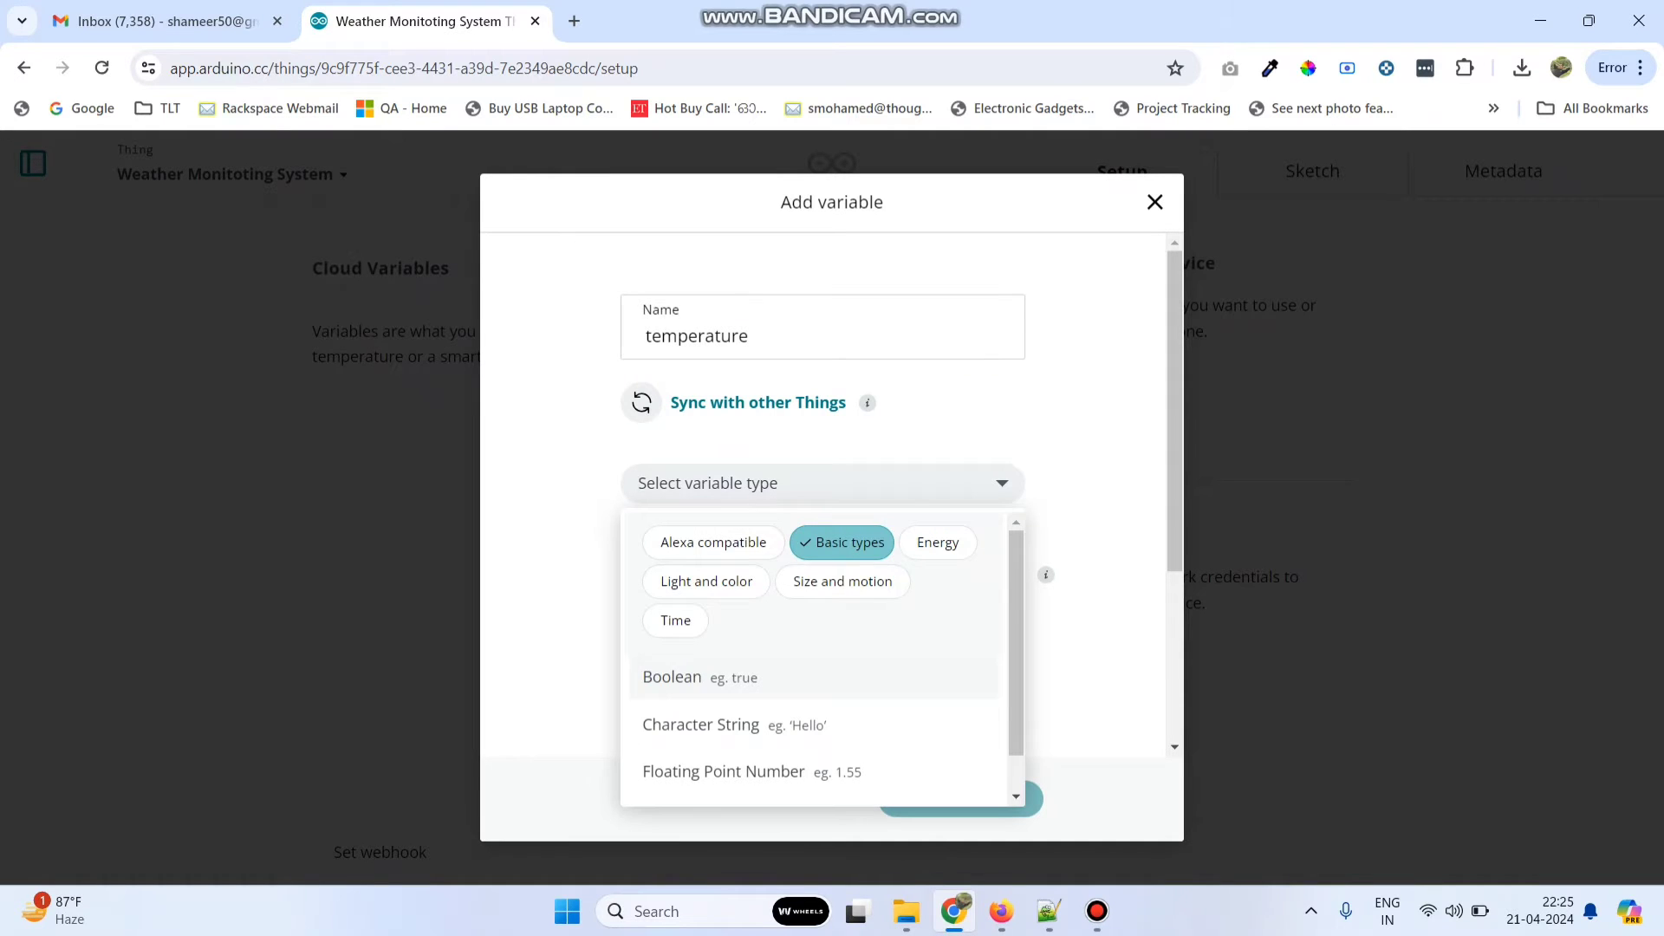
pyautogui.write('temp')
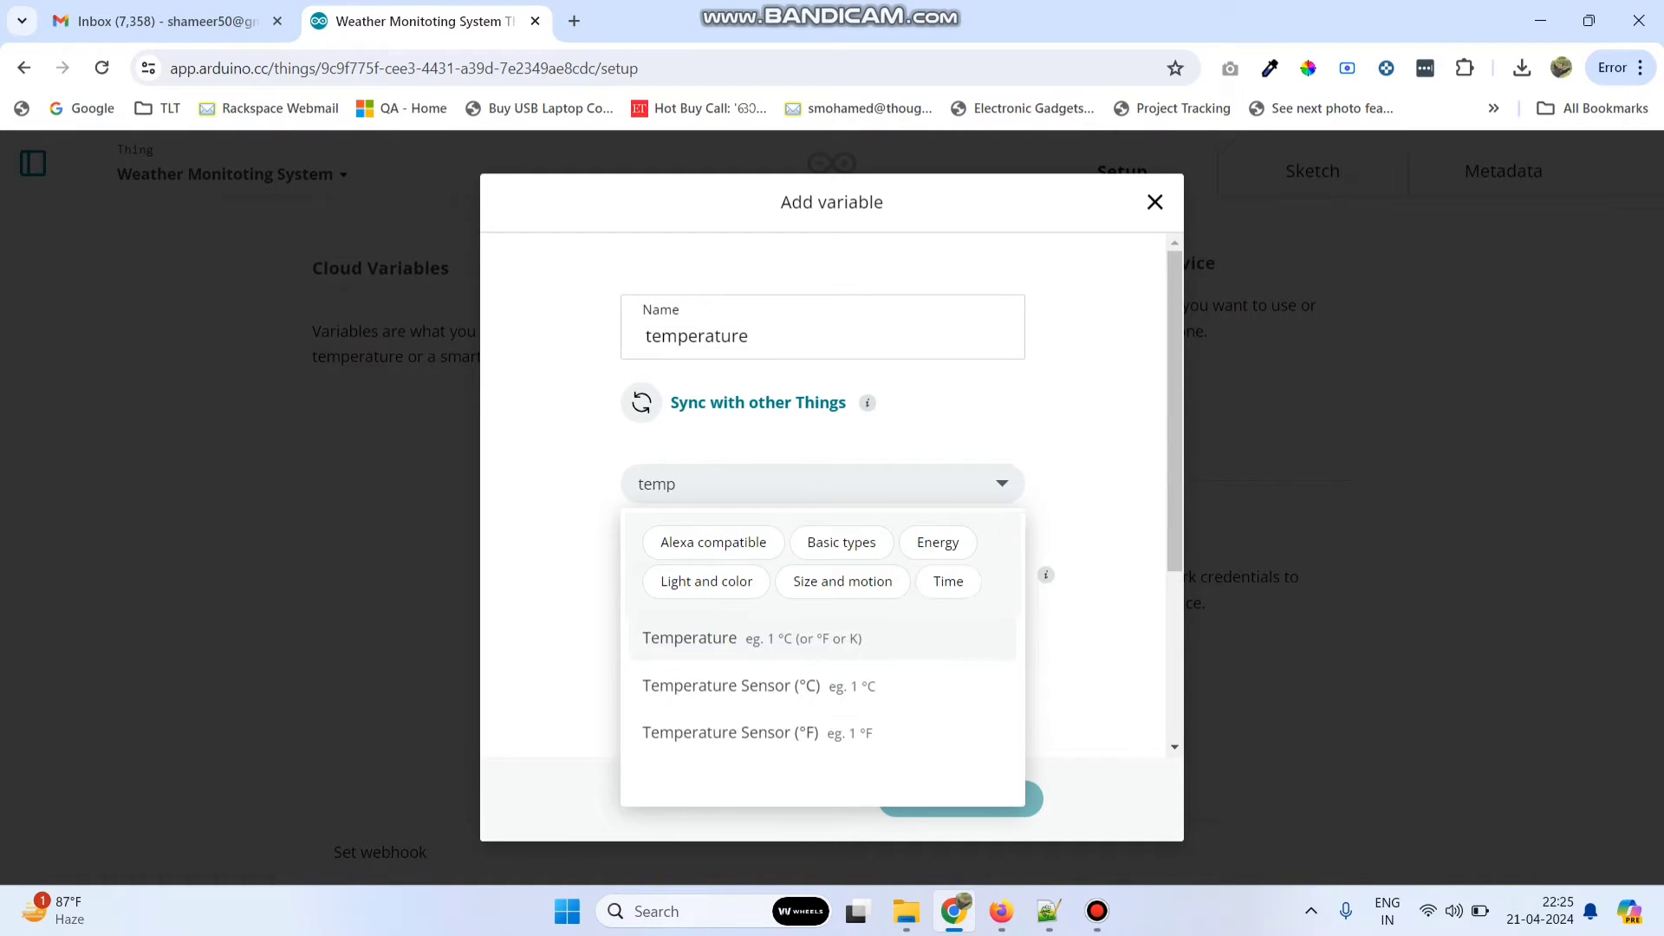
pyautogui.press('Return')
pyautogui.scroll(-3, 824, 503)
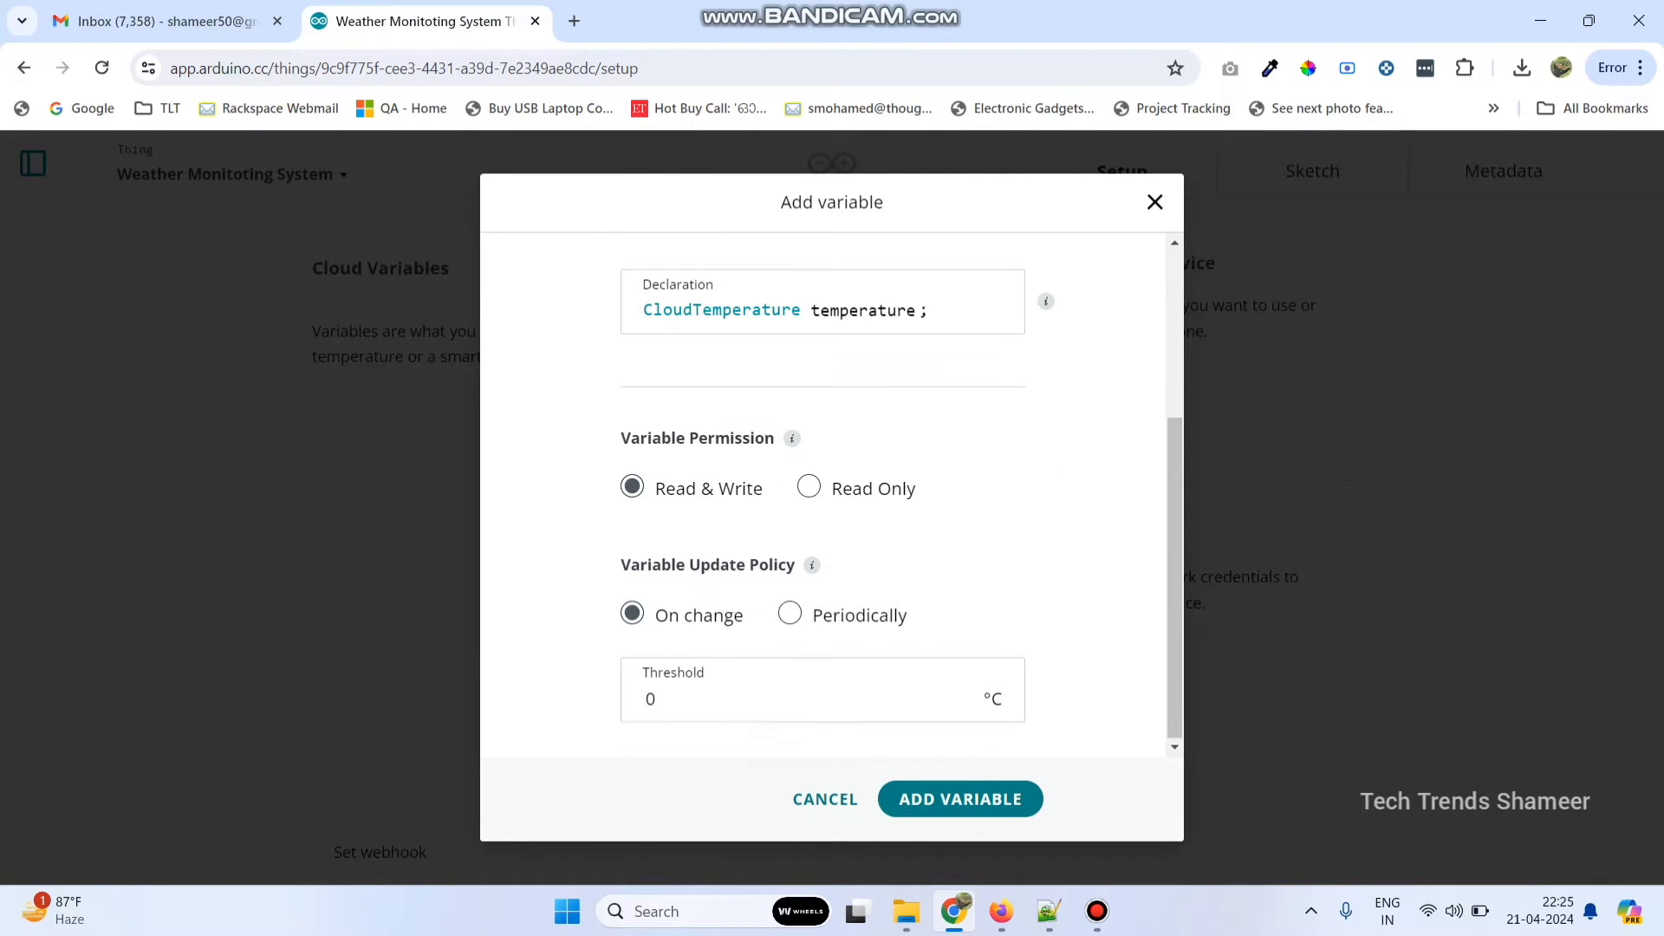
pyautogui.click(960, 798)
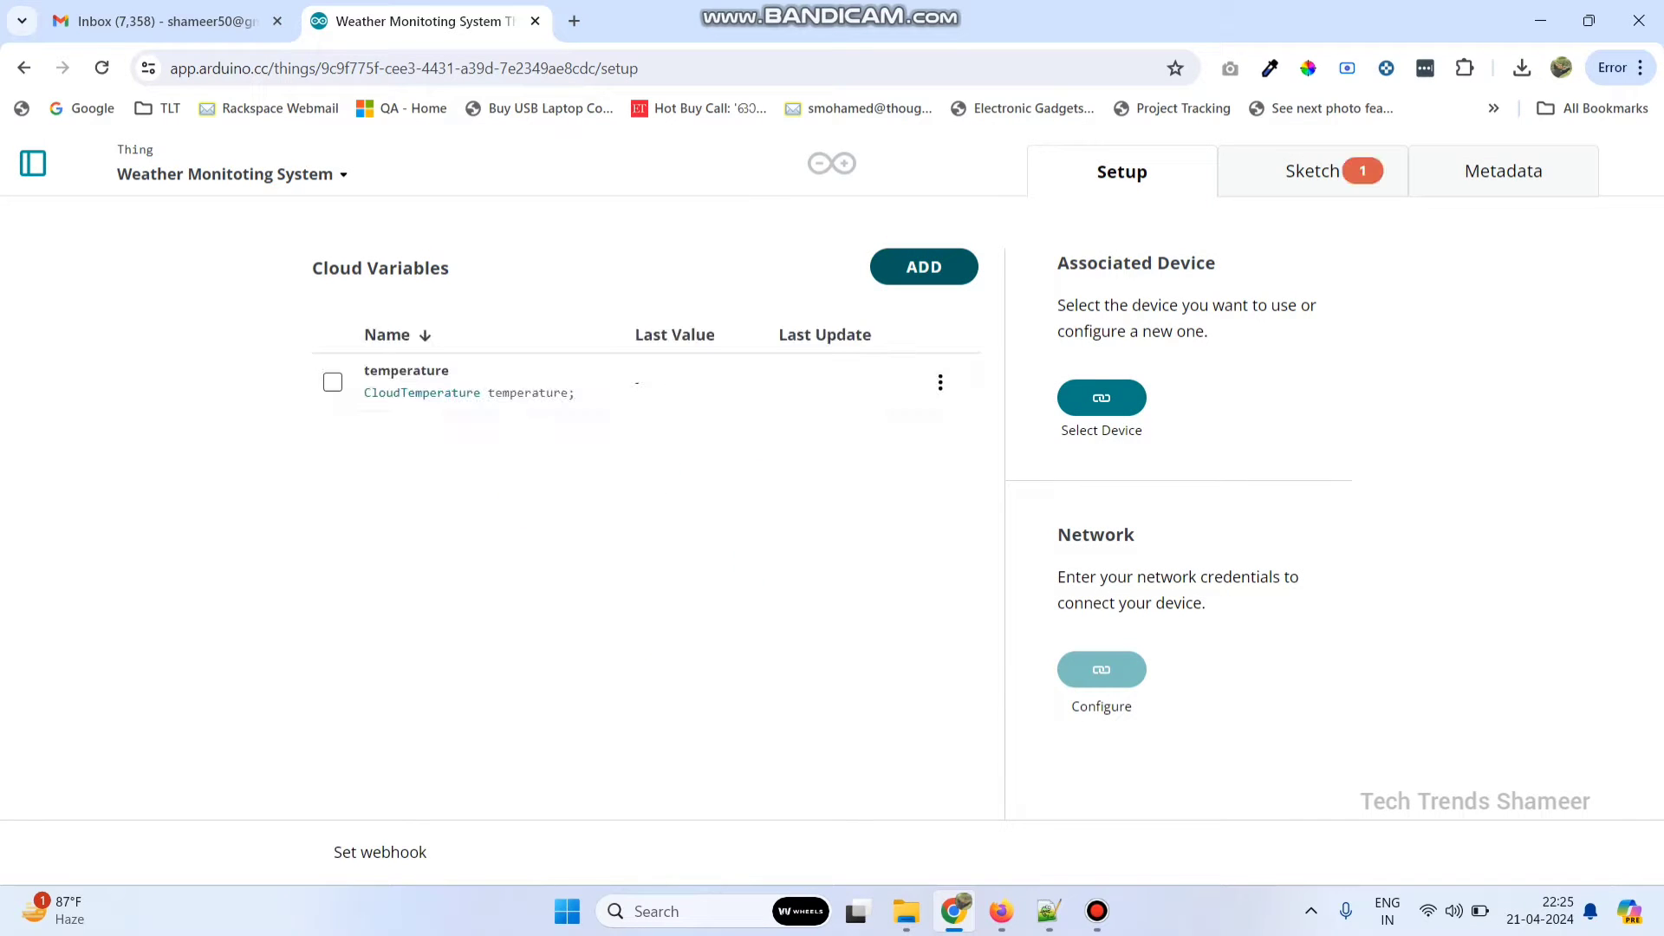
# Add a cloud variable named humidity with the Relative Humidity variable type.
pyautogui.click(923, 266)
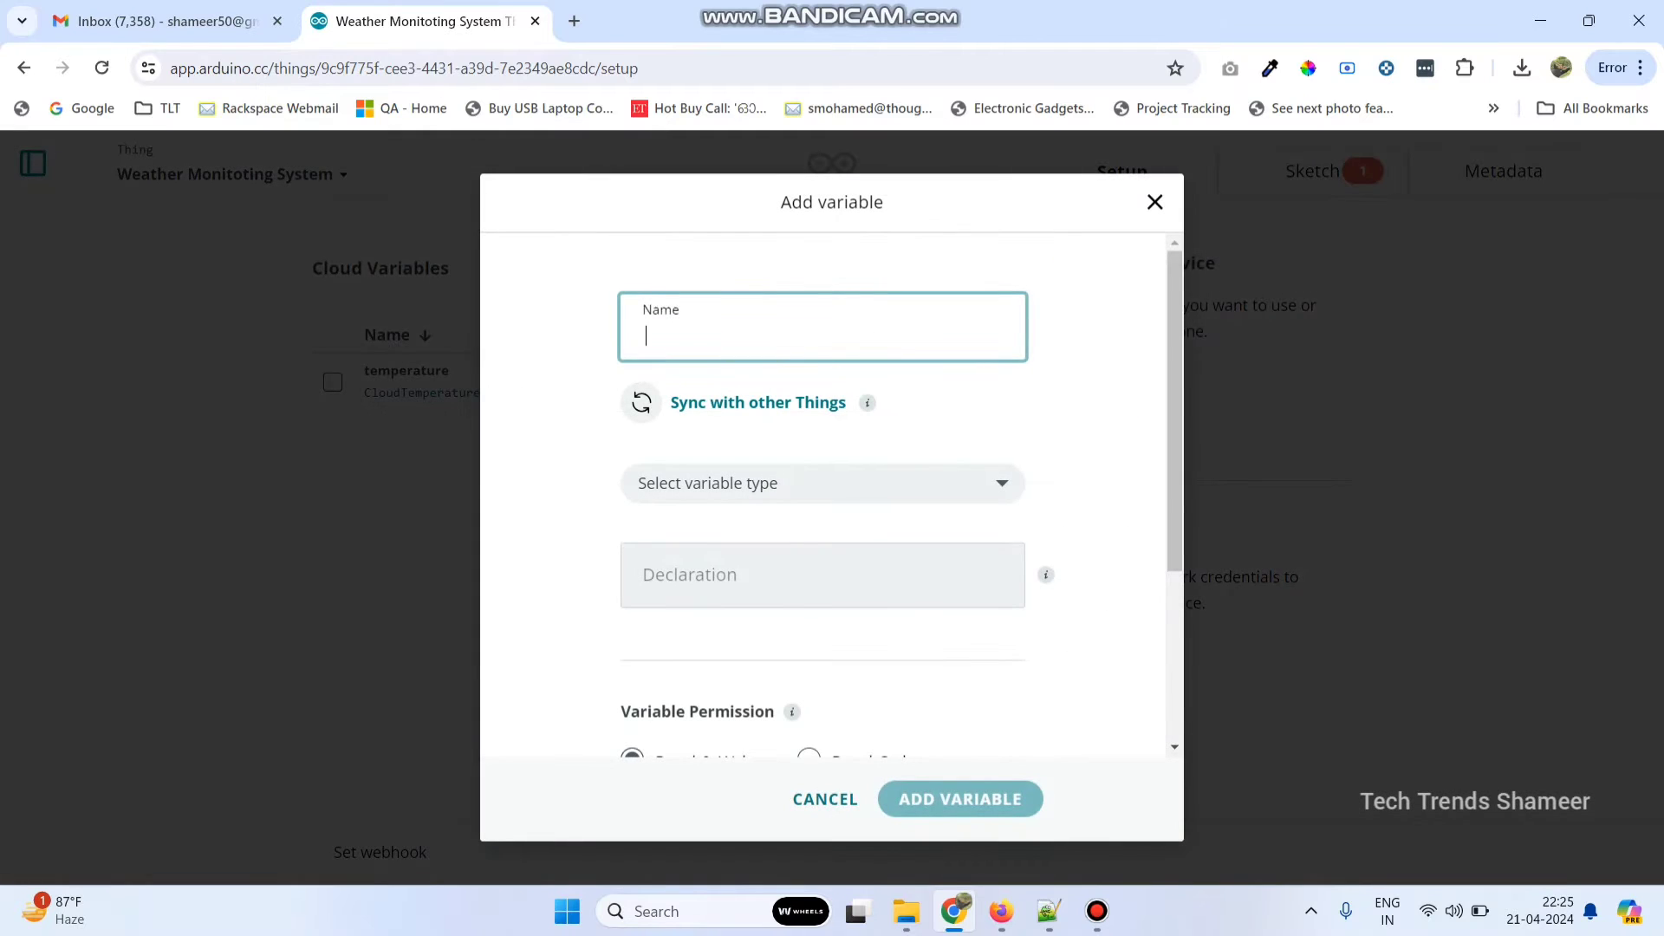
pyautogui.write('humidity')
pyautogui.click(822, 483)
pyautogui.click(841, 542)
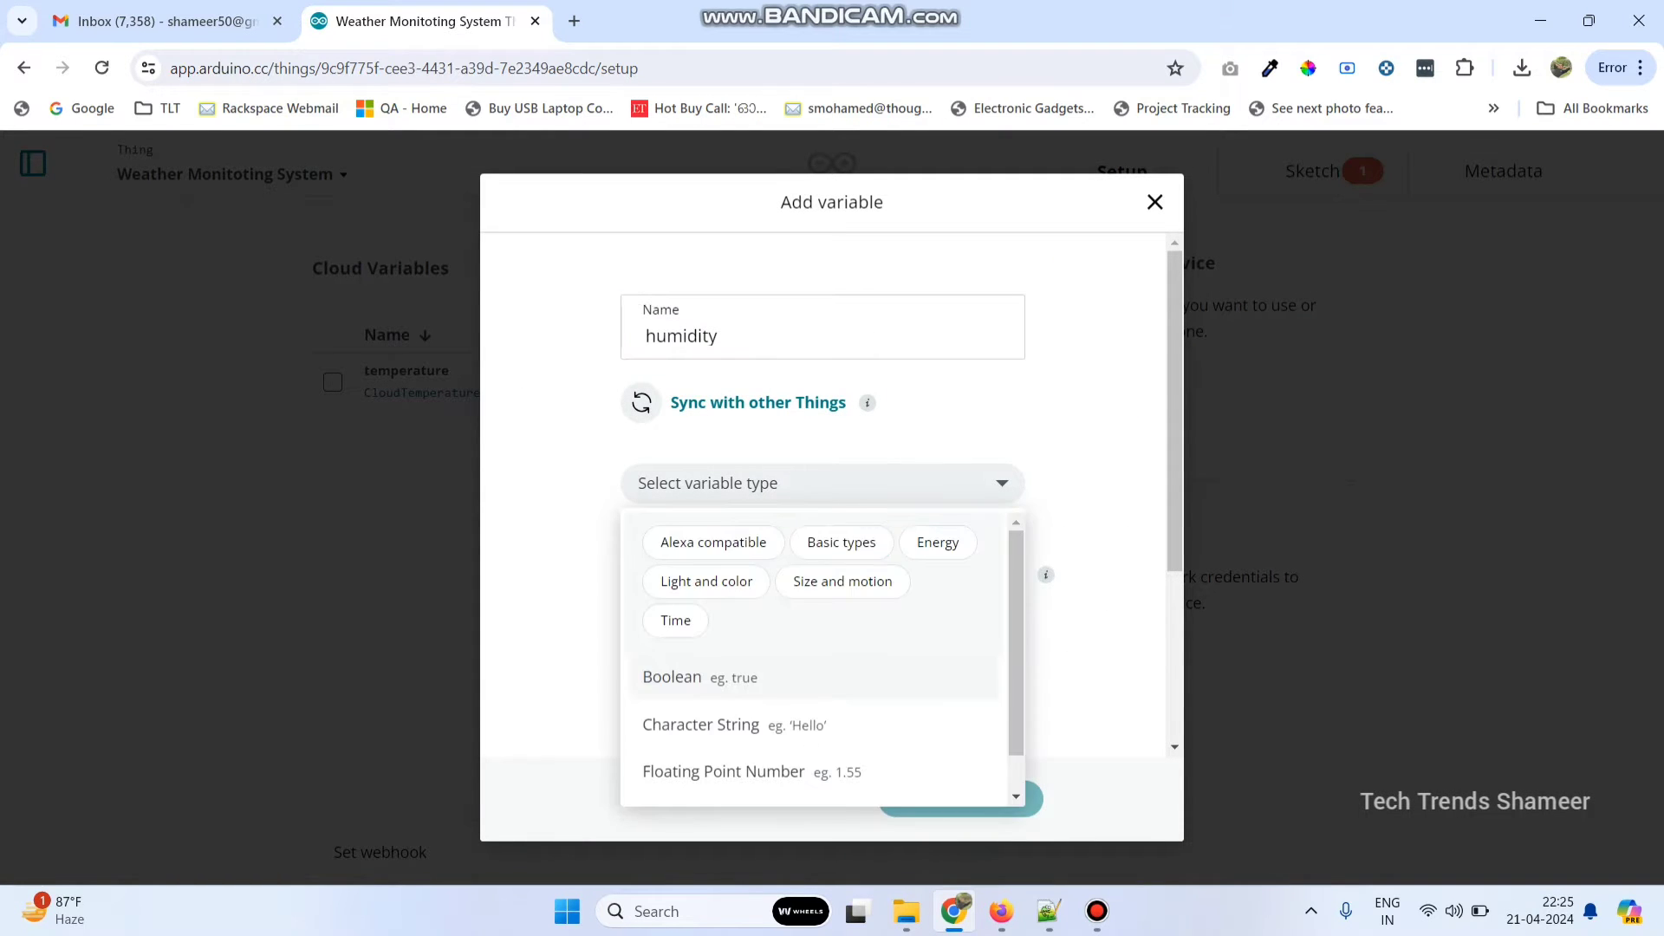
pyautogui.write('hum')
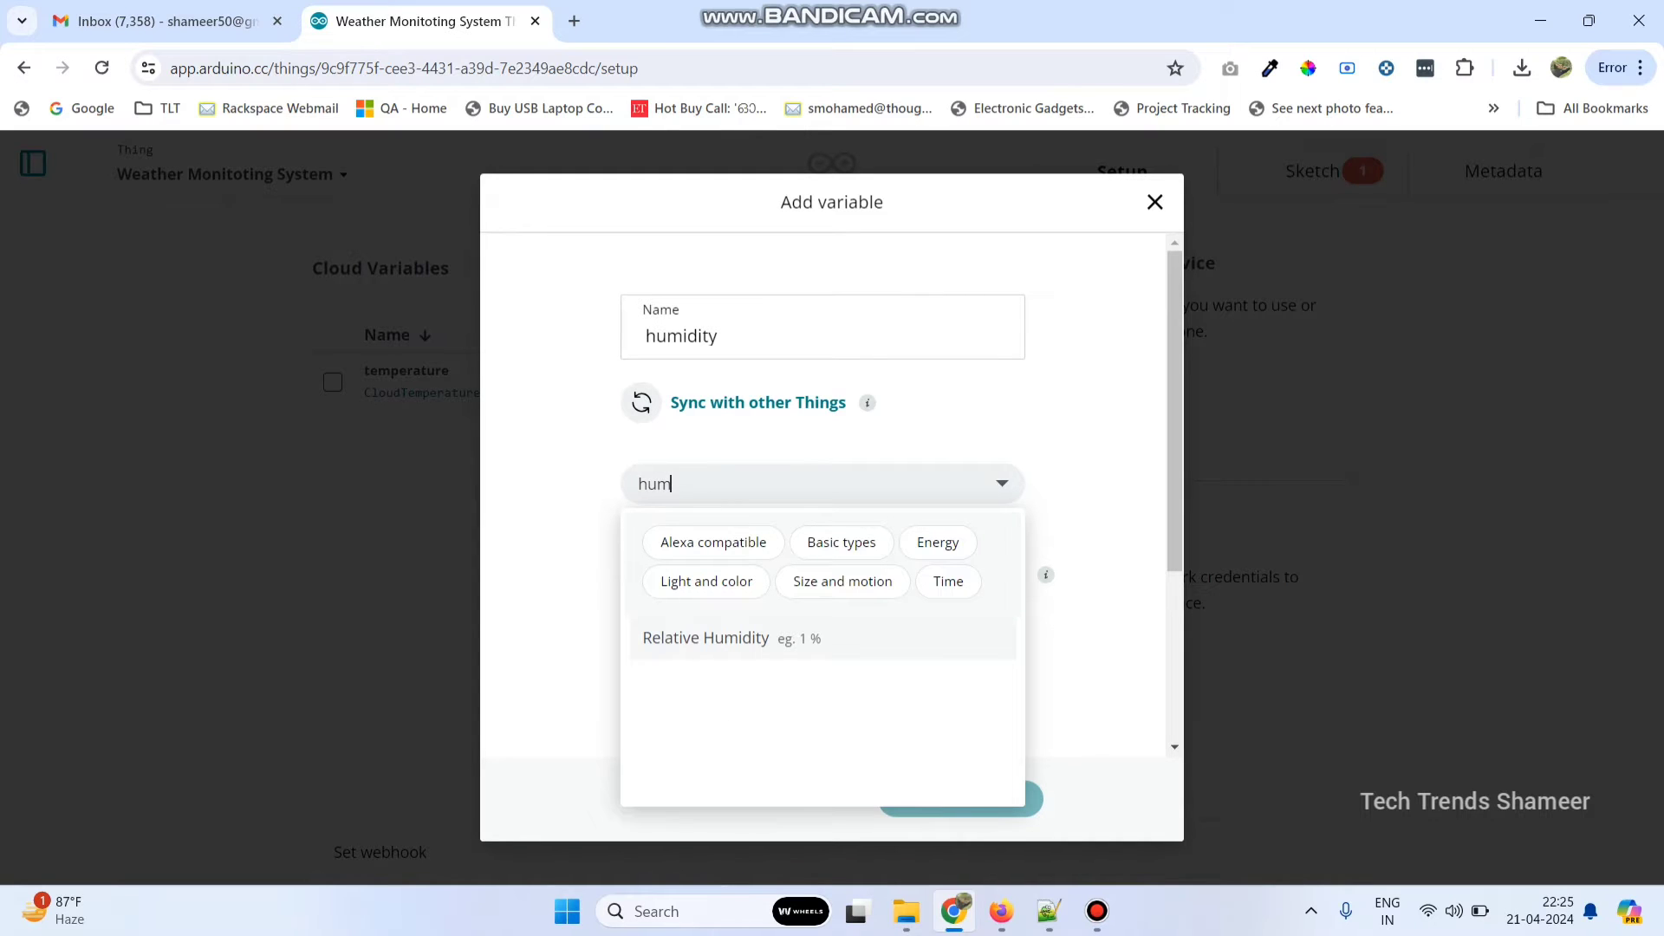
pyautogui.press('Return')
pyautogui.scroll(-3, 901, 494)
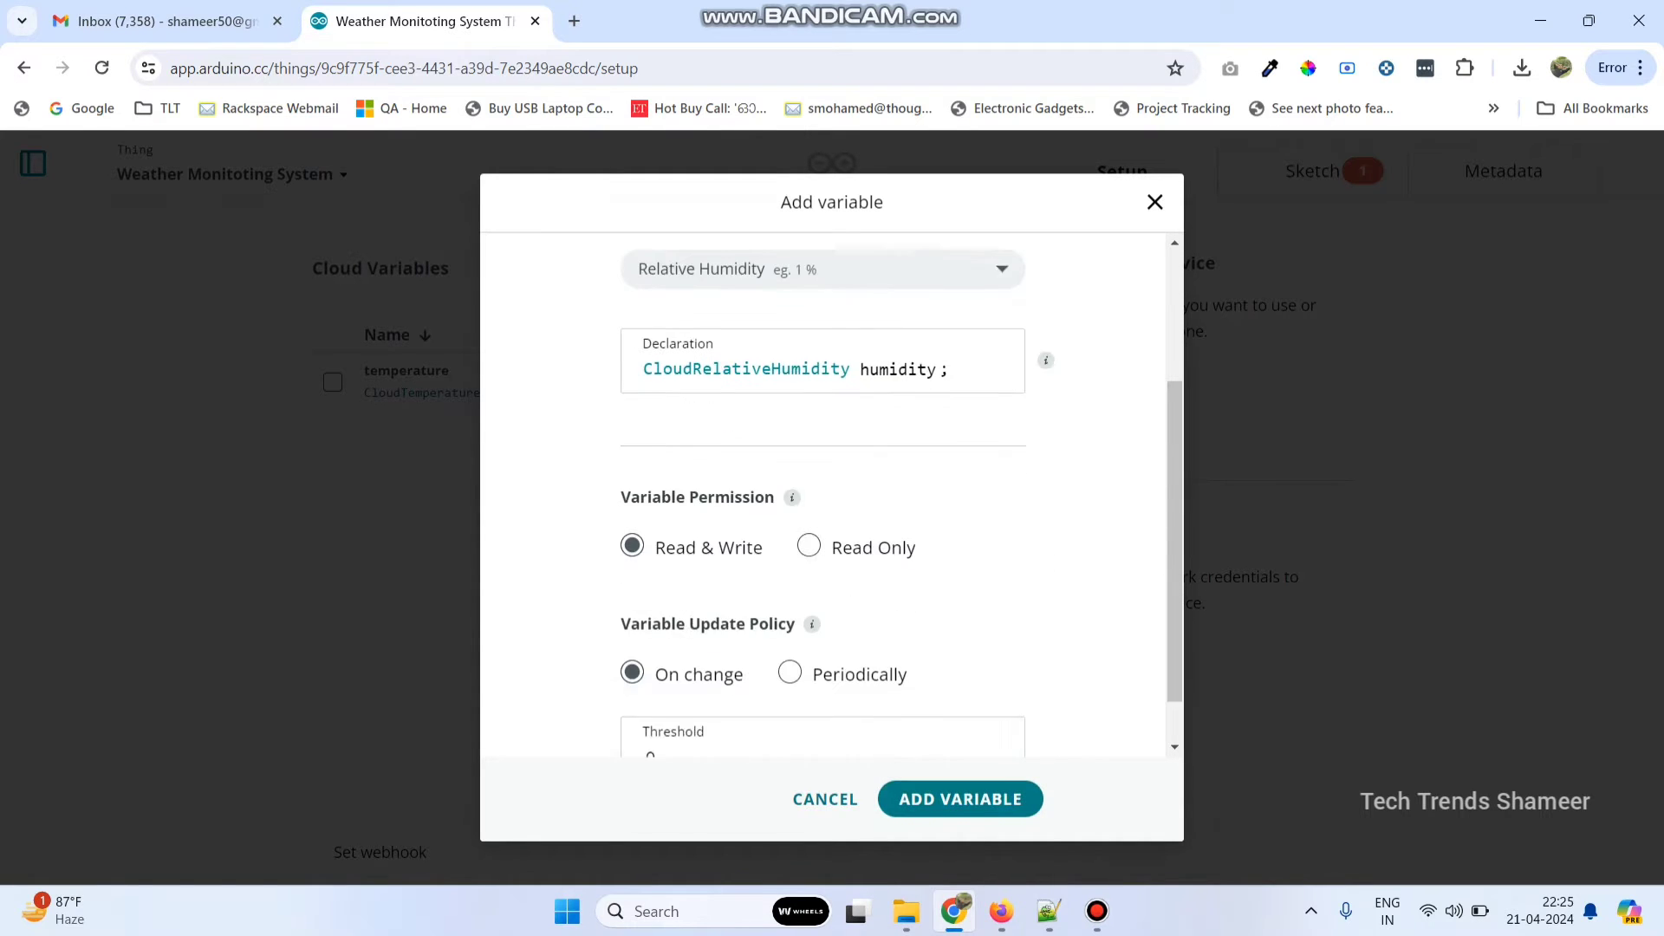
pyautogui.click(961, 798)
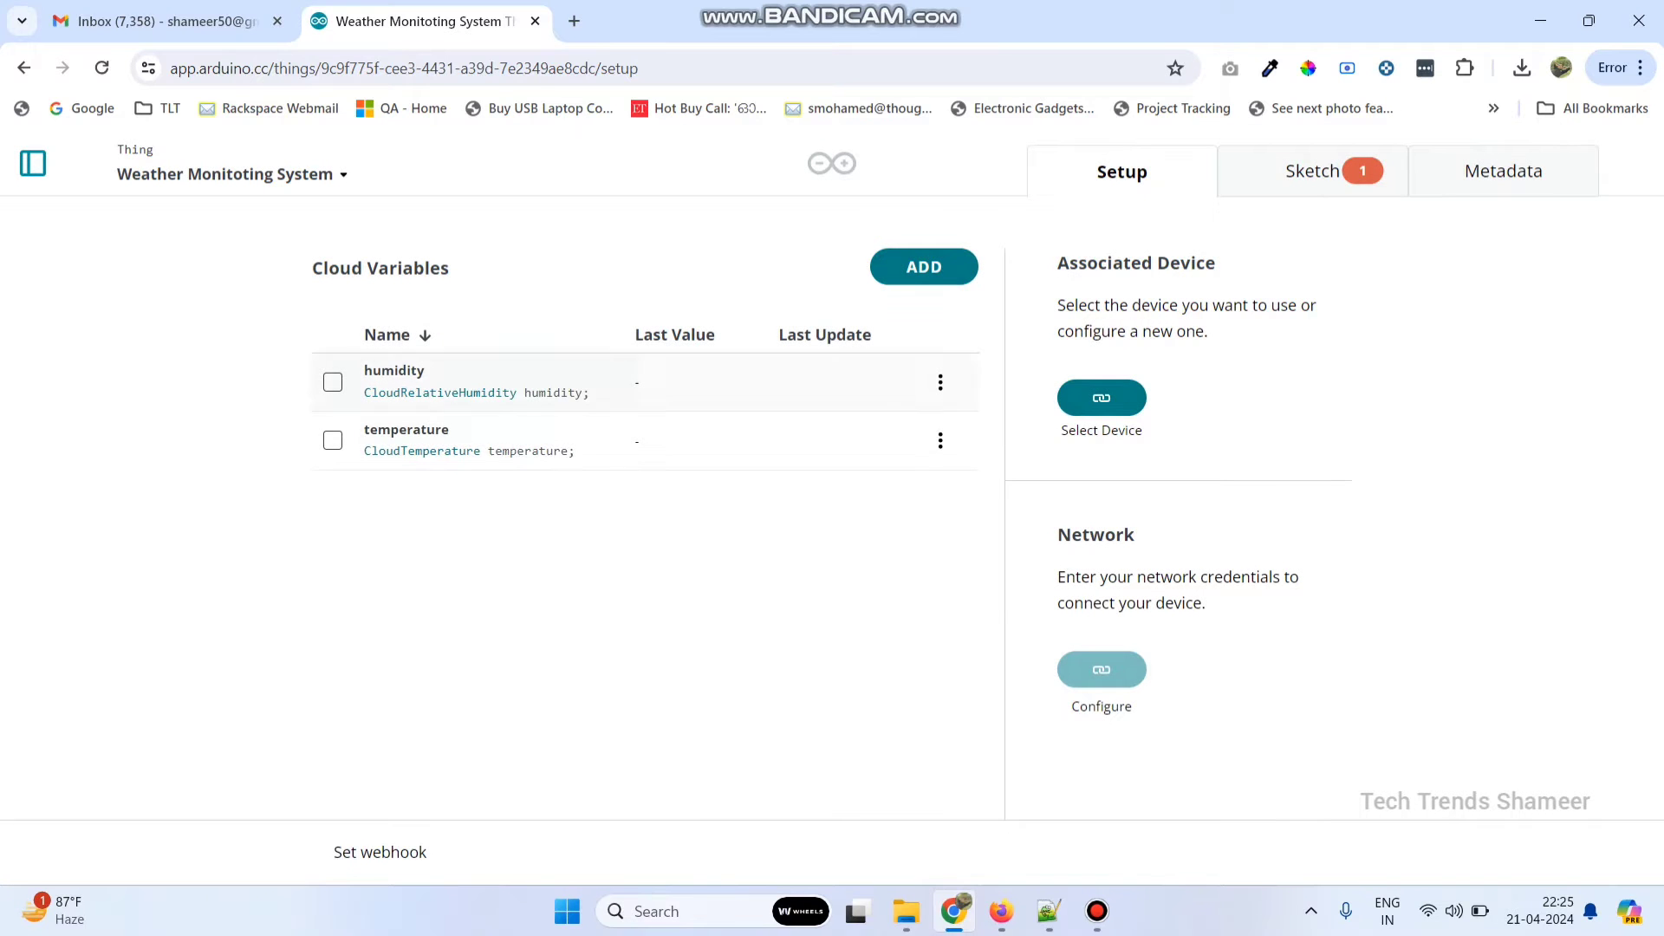
# Add a cloud variable named pressure with the Pressure variable type.
pyautogui.click(923, 266)
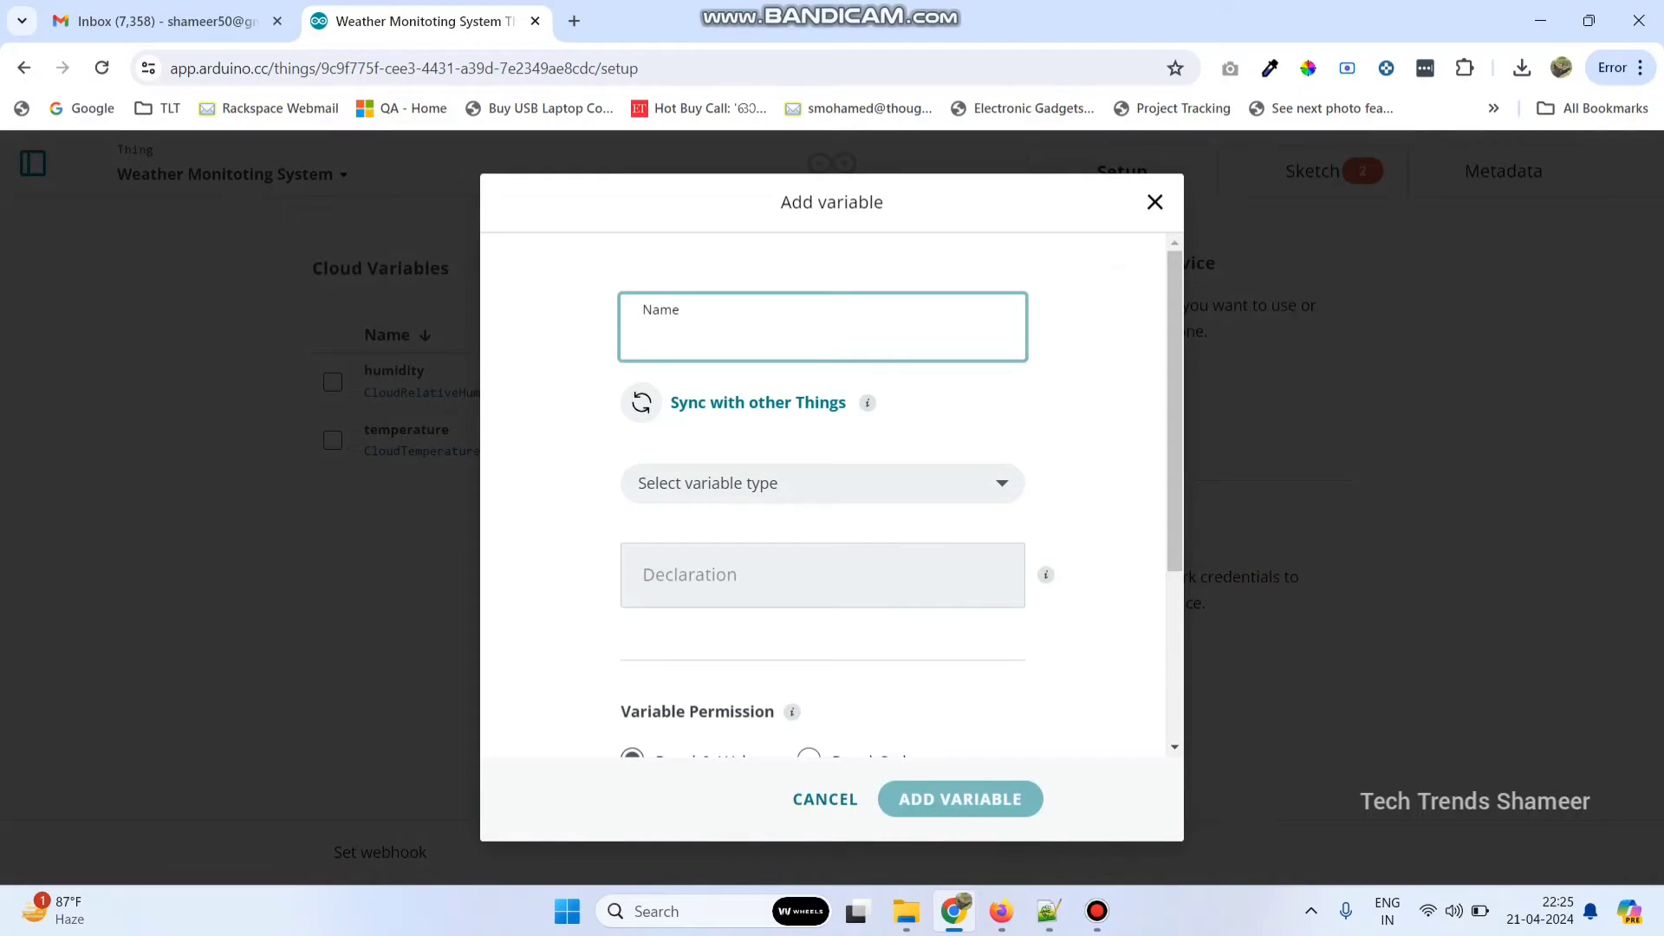
pyautogui.write('pressure')
pyautogui.click(822, 483)
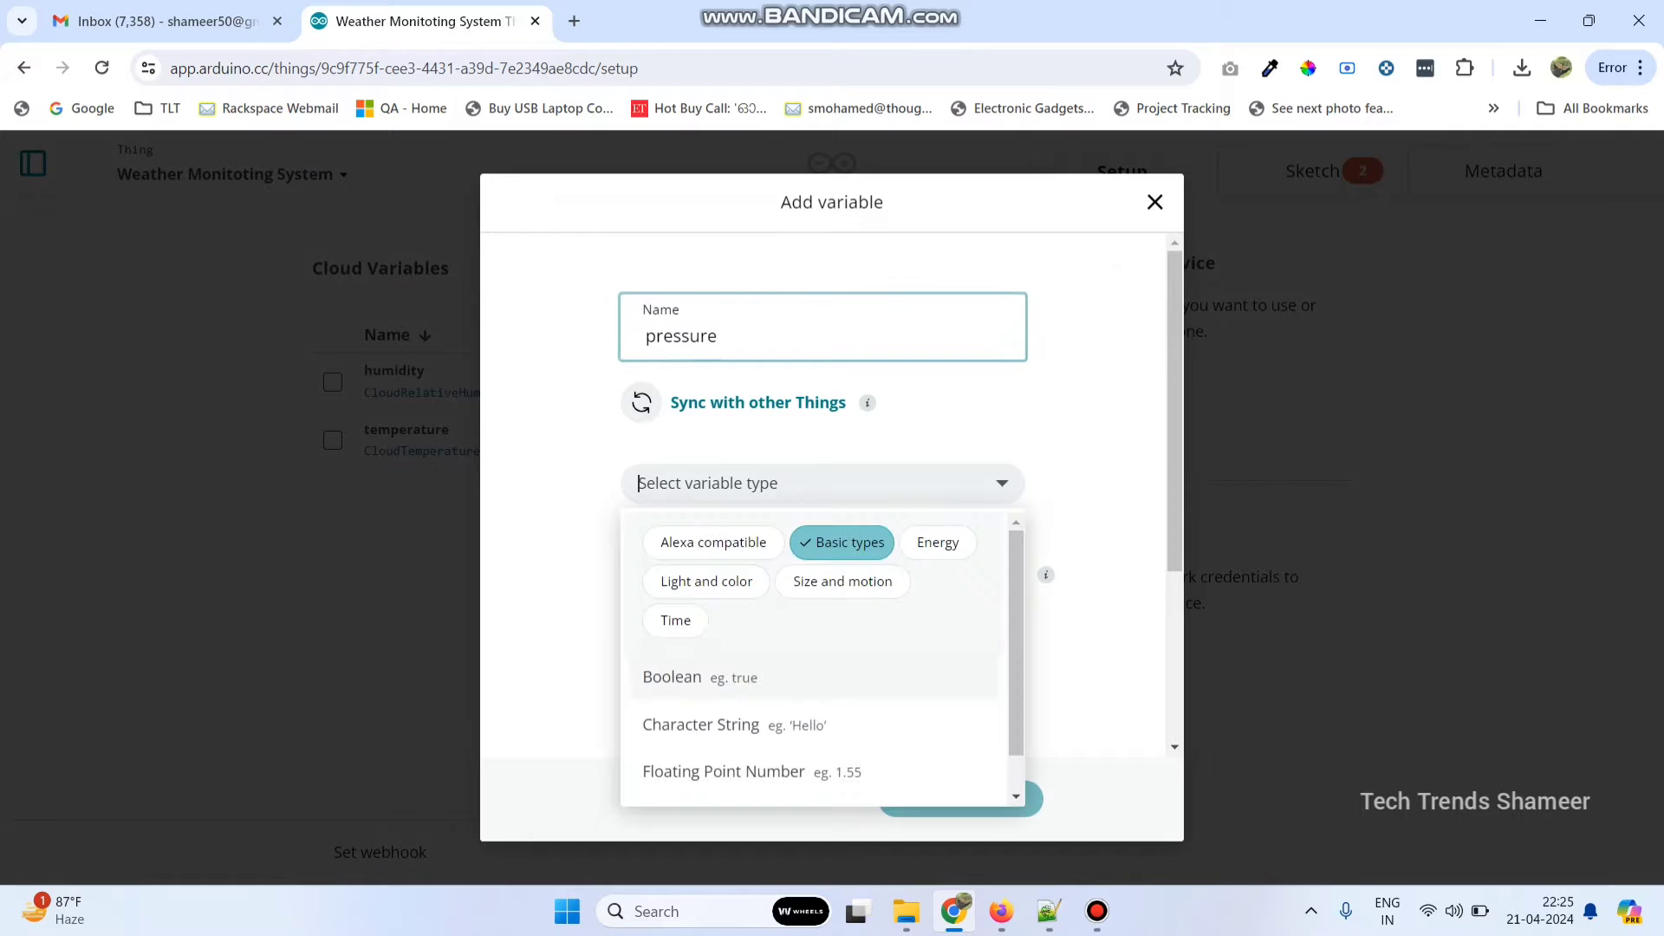
pyautogui.click(840, 542)
pyautogui.click(822, 483)
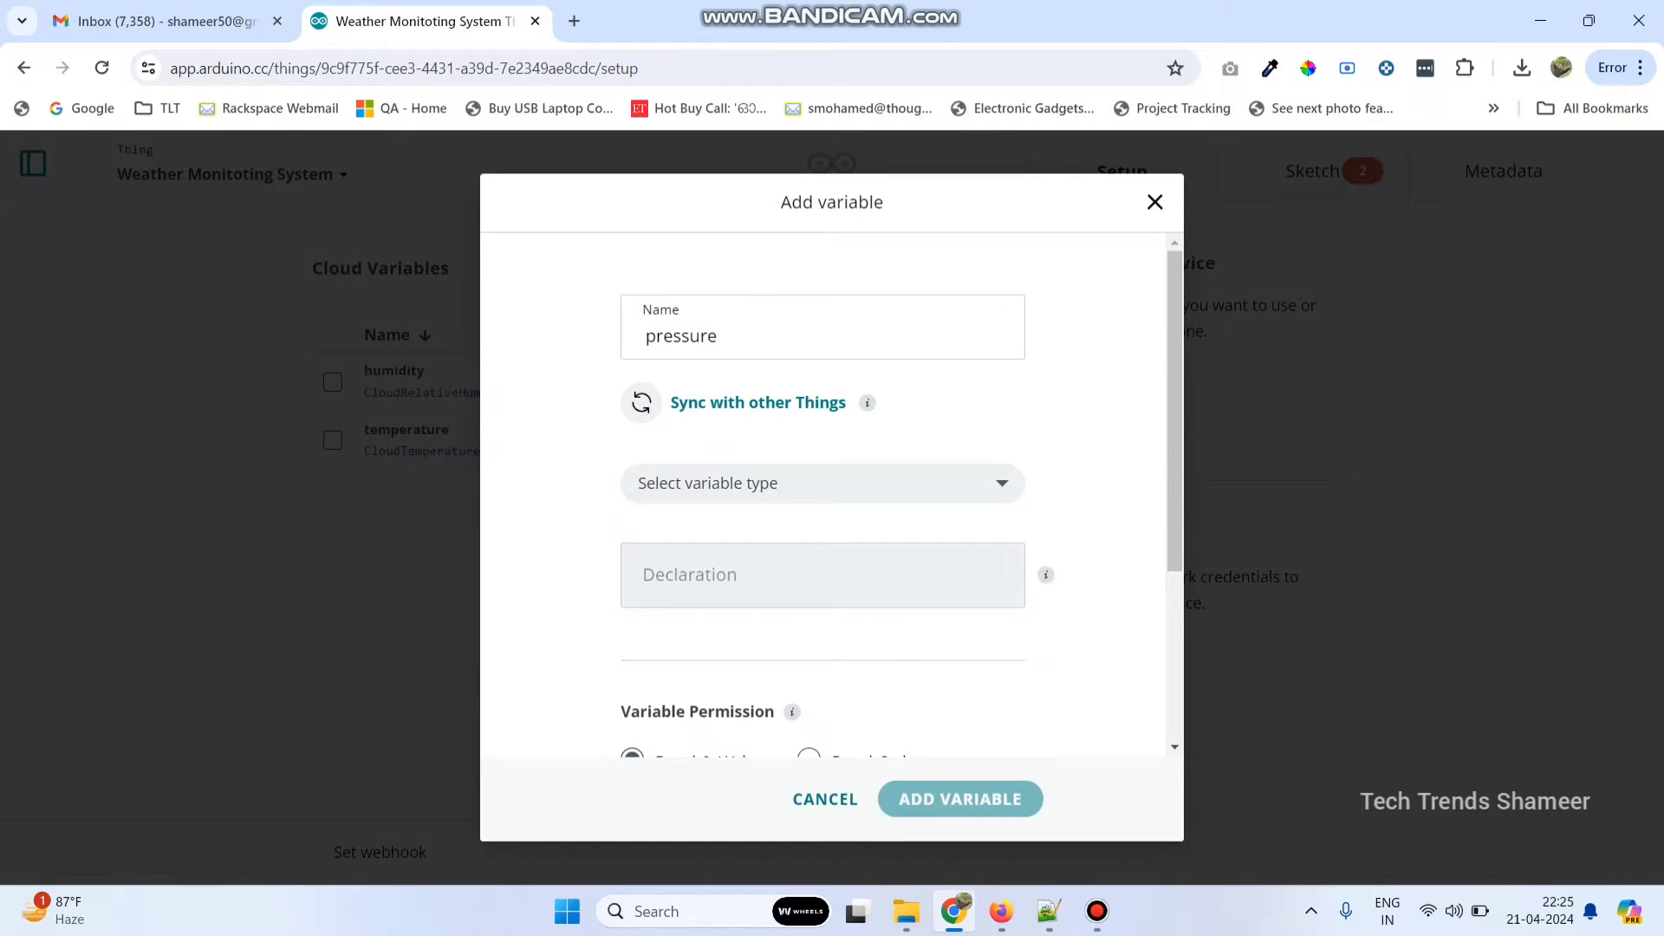
pyautogui.write('pre')
pyautogui.press('Return')
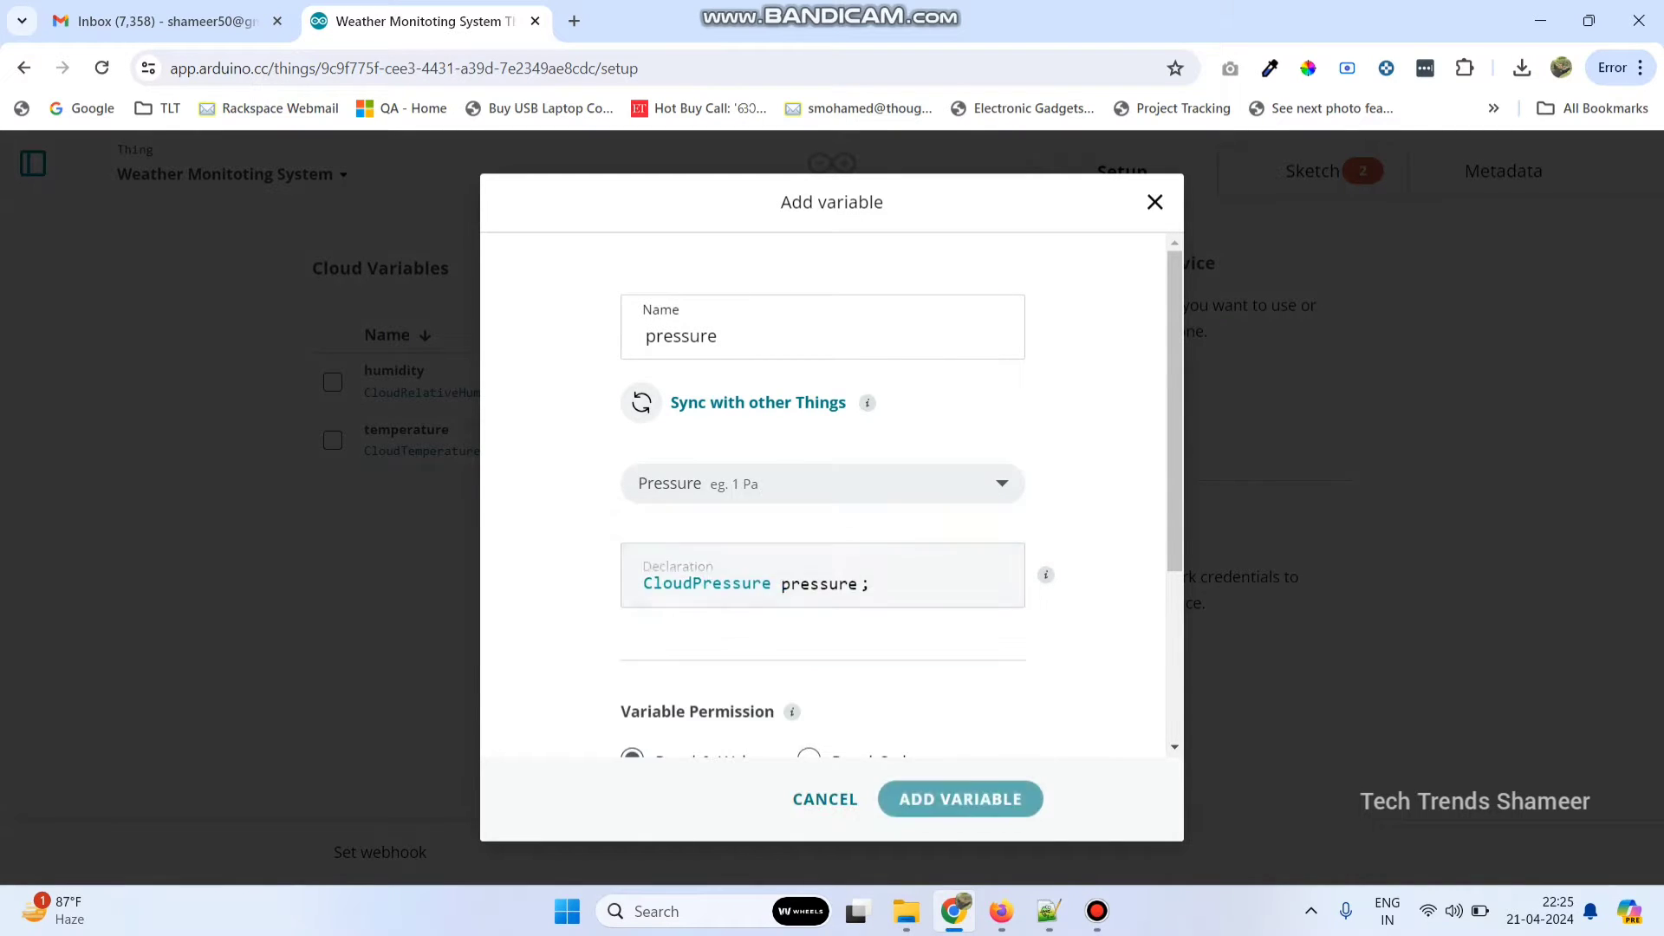
pyautogui.scroll(-3, 823, 494)
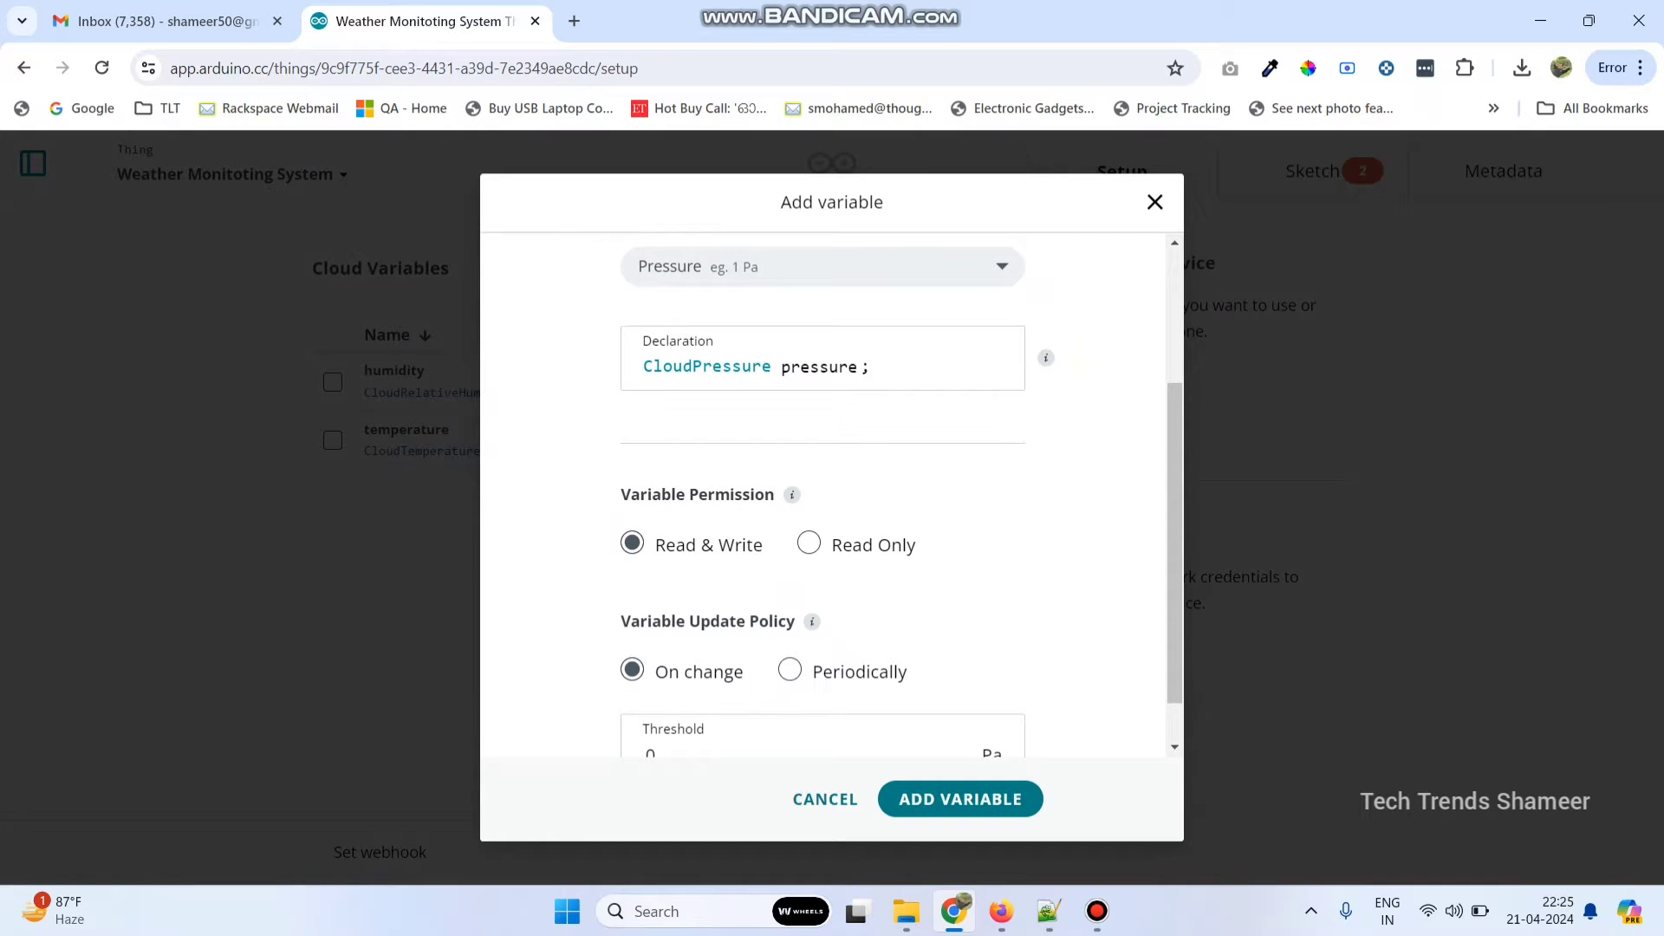
pyautogui.click(961, 798)
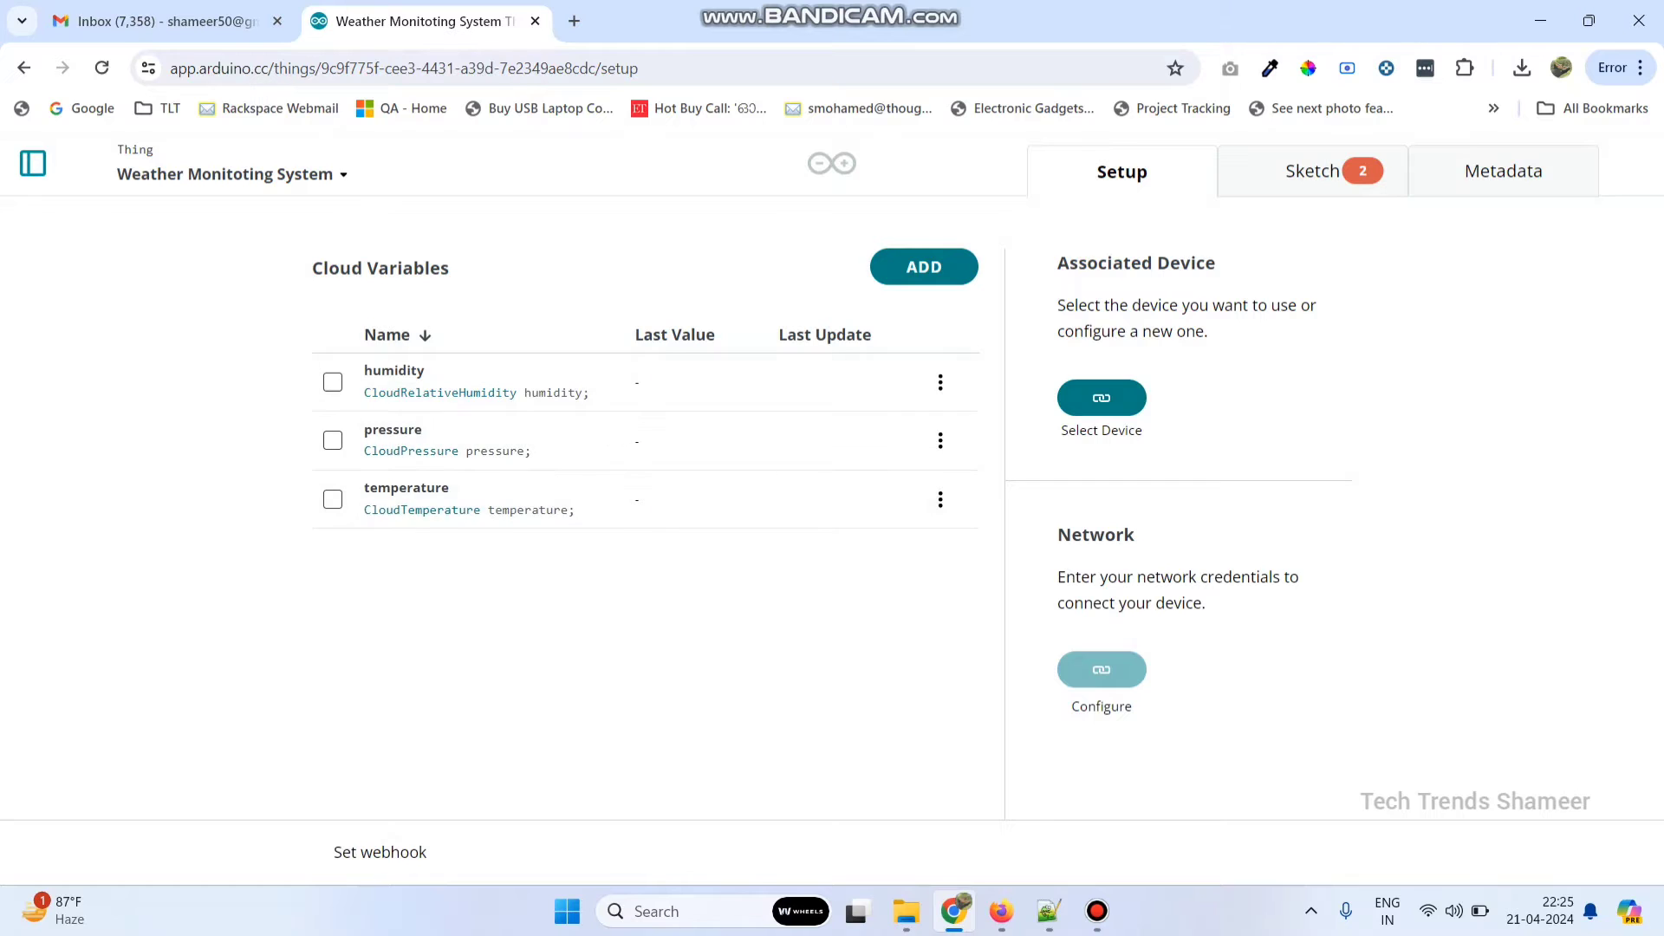
# Add a cloud variable named rain with the Integer Number variable type.
pyautogui.click(923, 266)
pyautogui.write('rain')
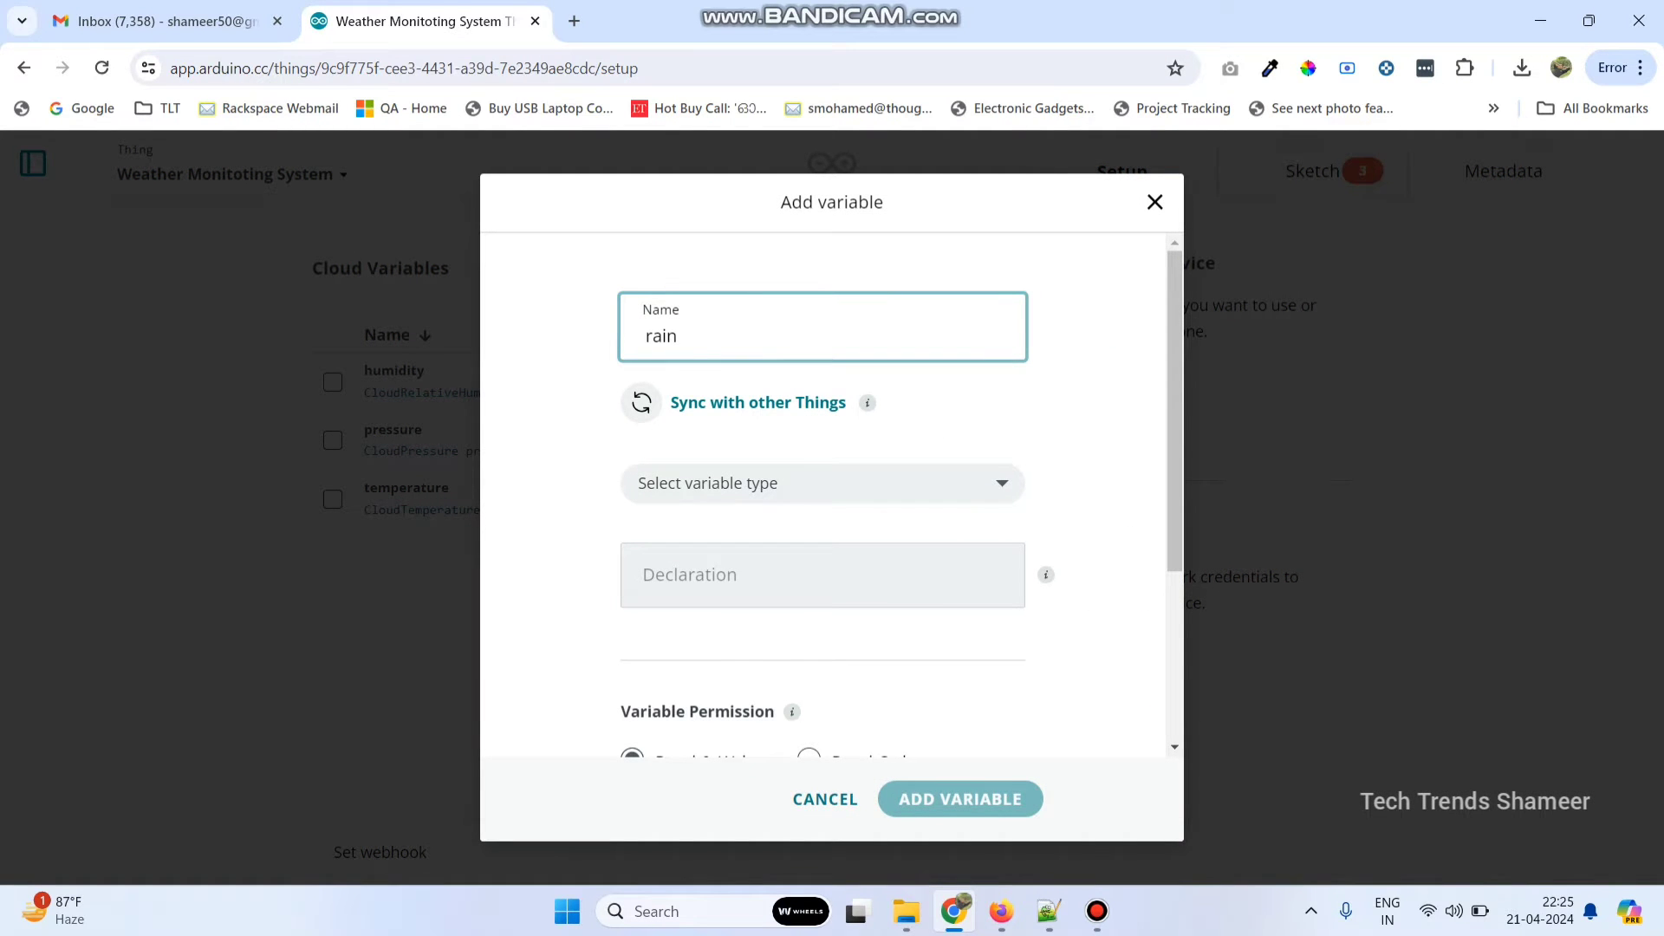
pyautogui.click(822, 483)
pyautogui.click(841, 542)
pyautogui.write('in')
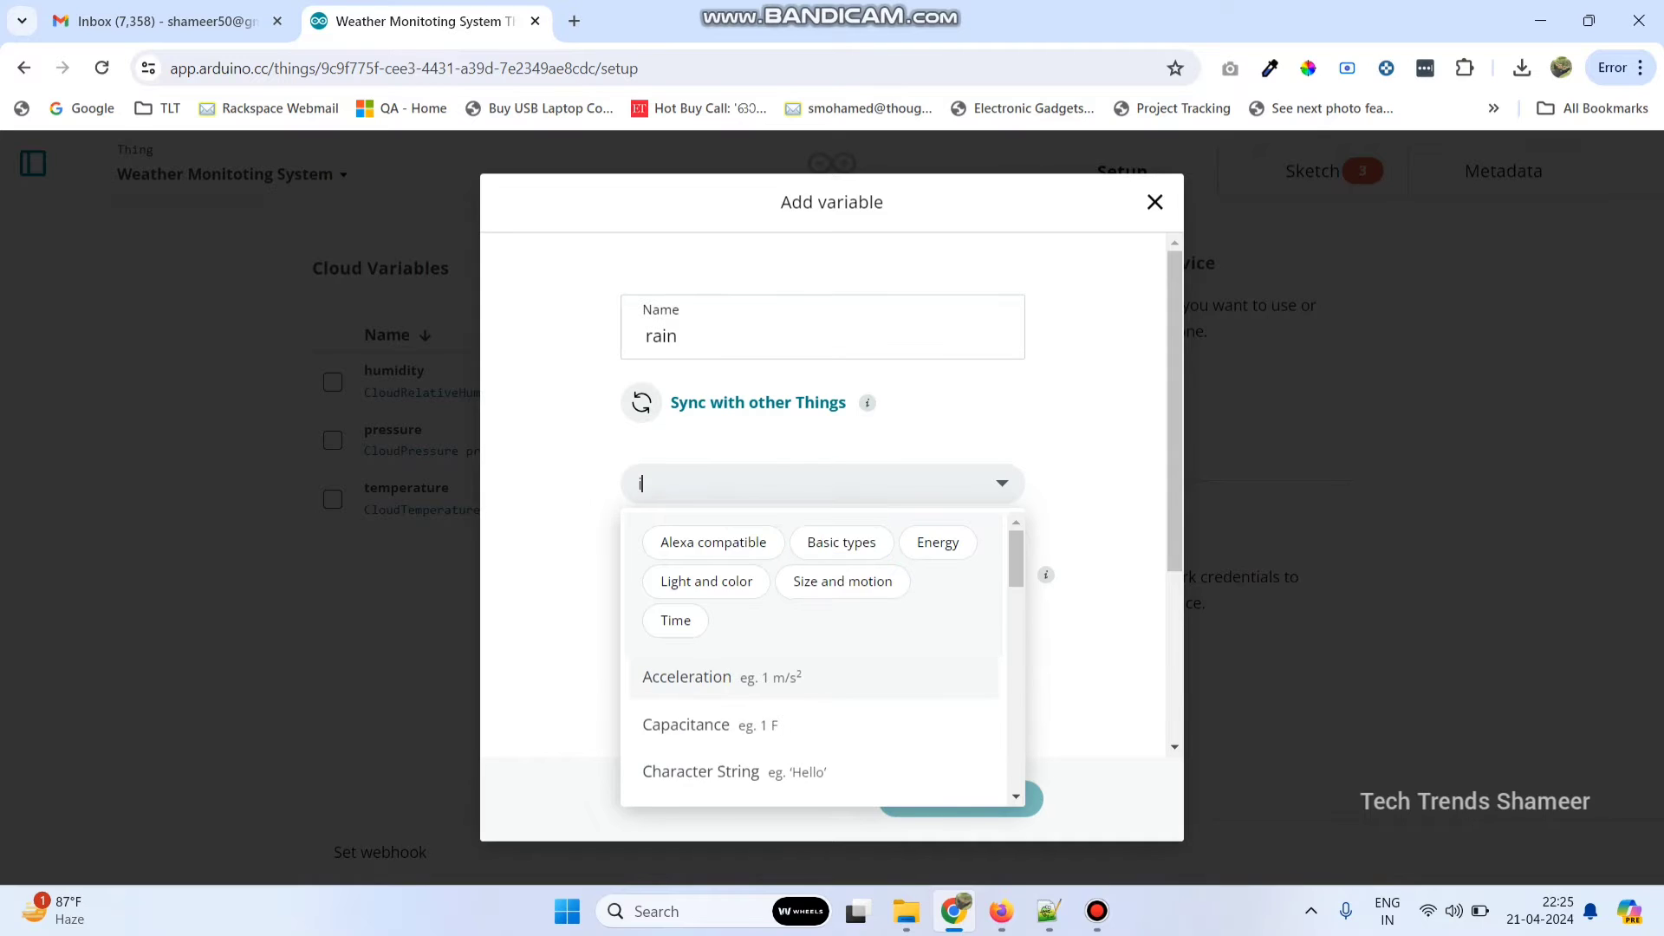
pyautogui.press('Down')
pyautogui.press('Down')
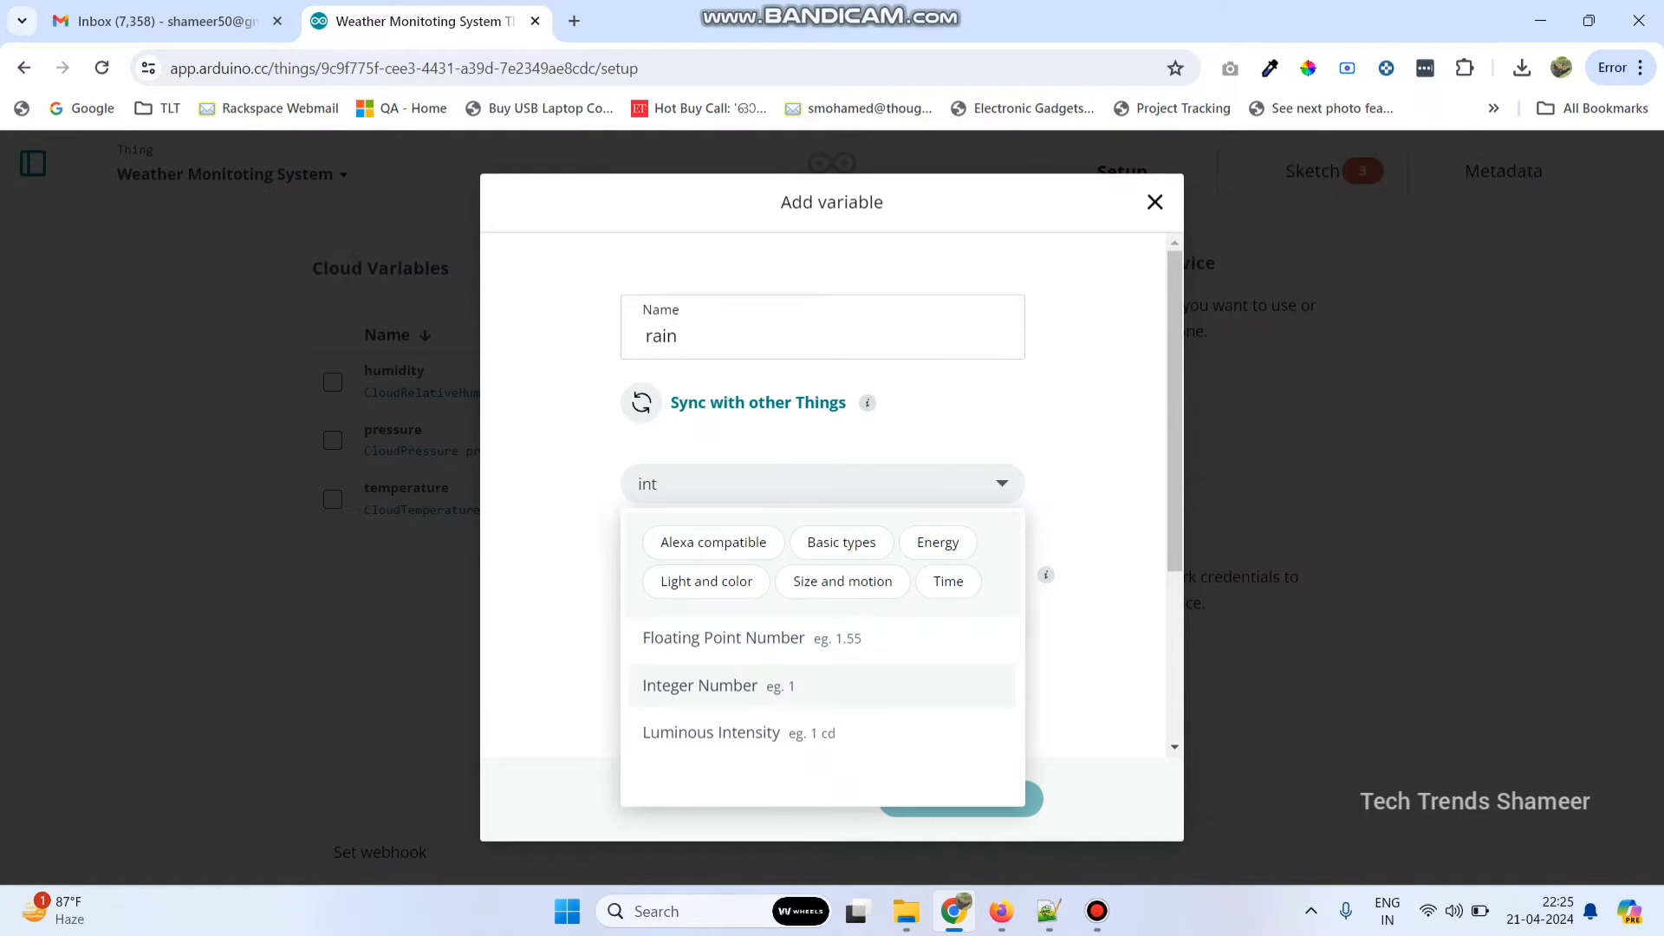
pyautogui.press('Return')
pyautogui.press('Return')
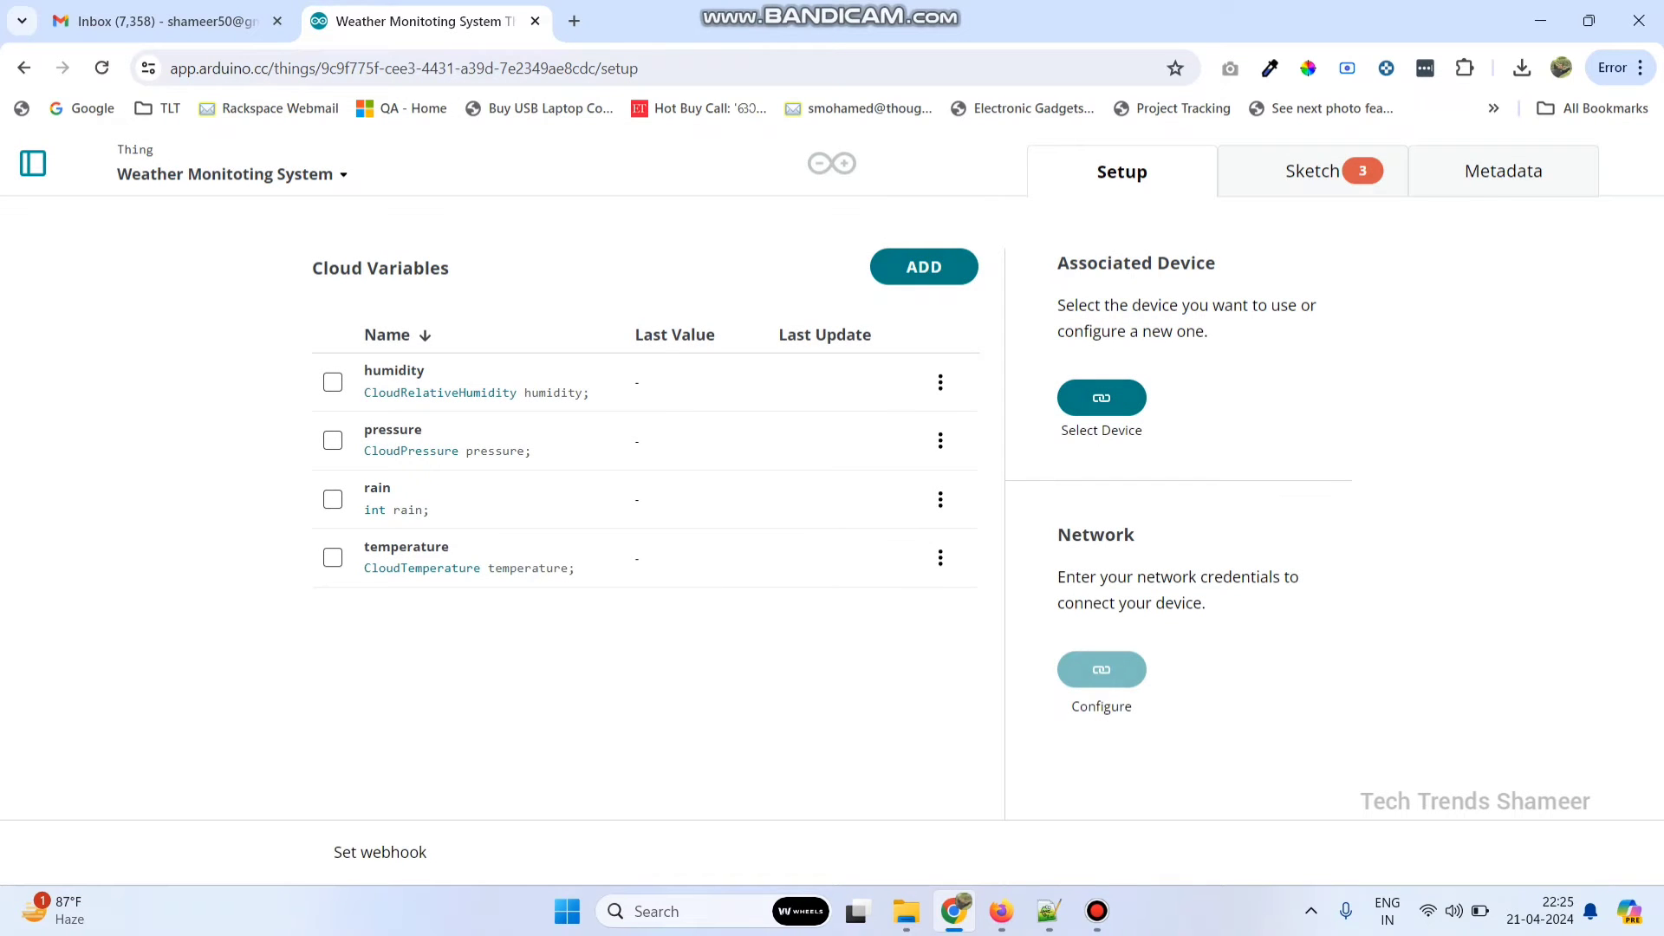
# Add a cloud variable named light with the Boolean variable type.
pyautogui.press('Return')
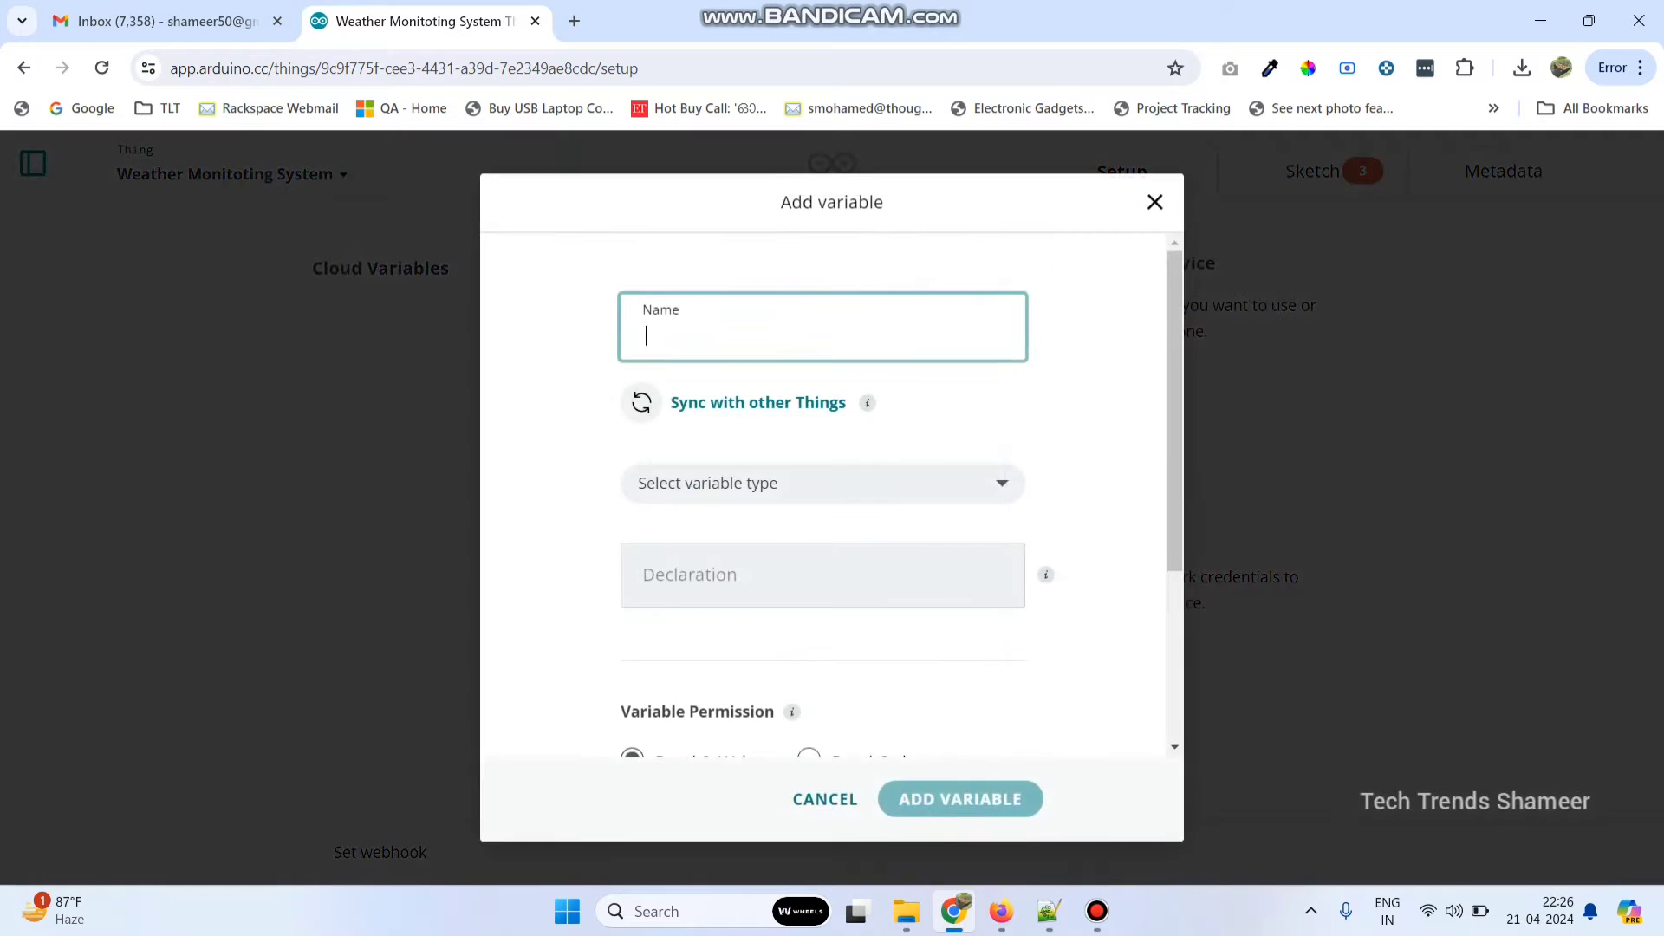
pyautogui.write('light')
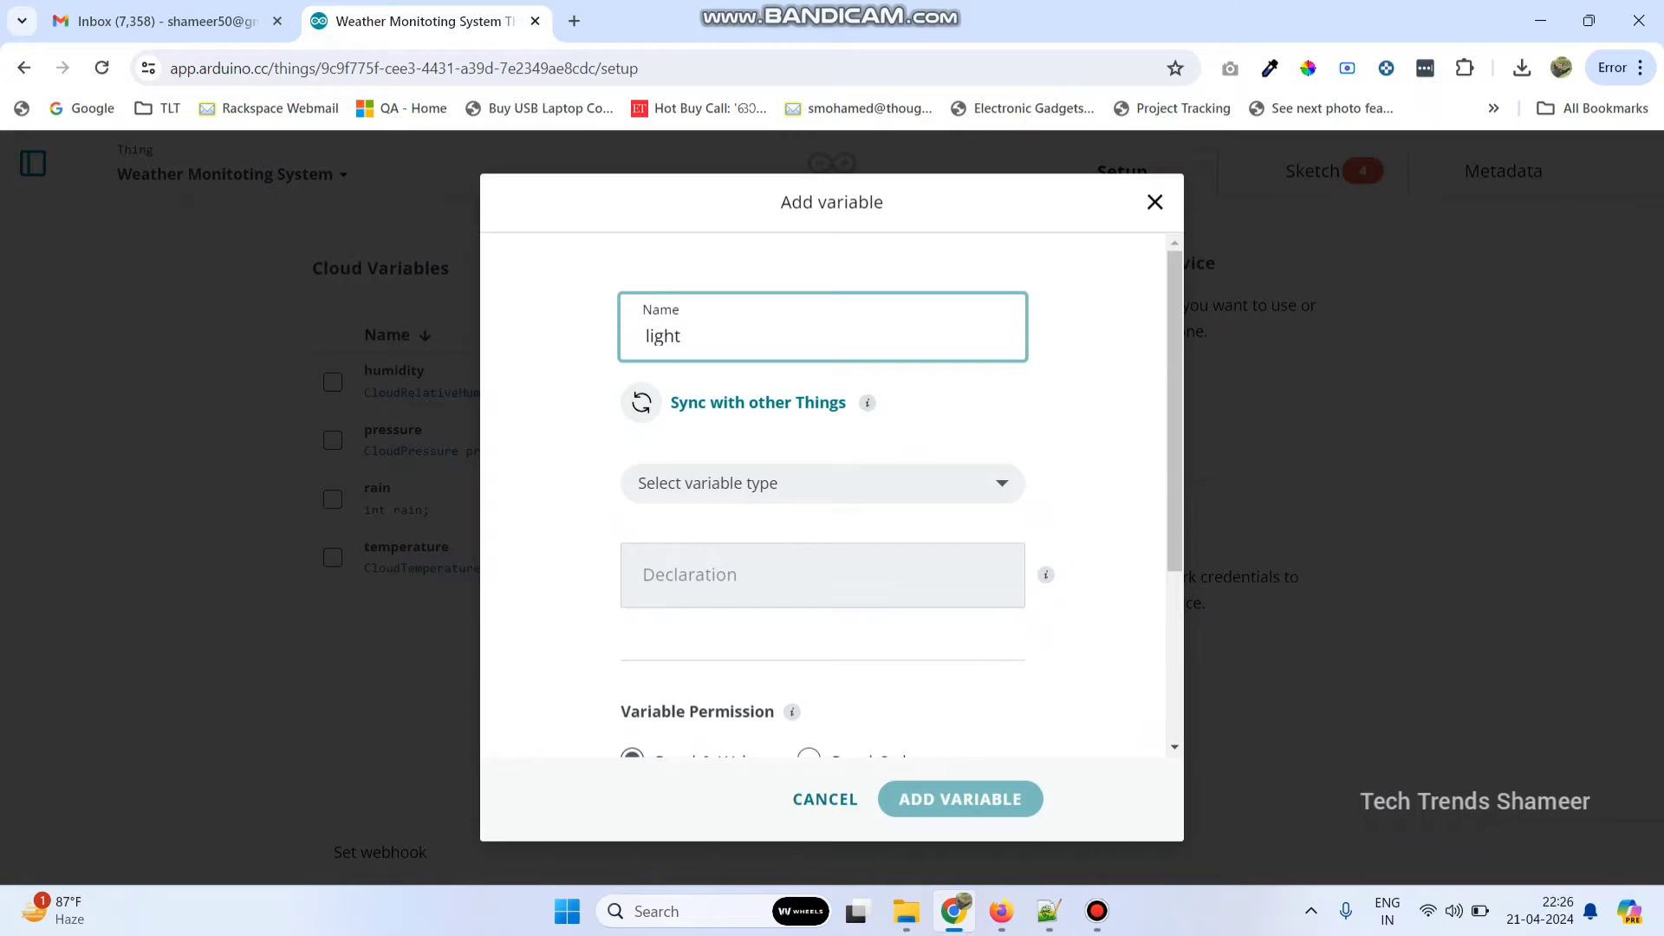
pyautogui.press('Tab')
pyautogui.write('n')
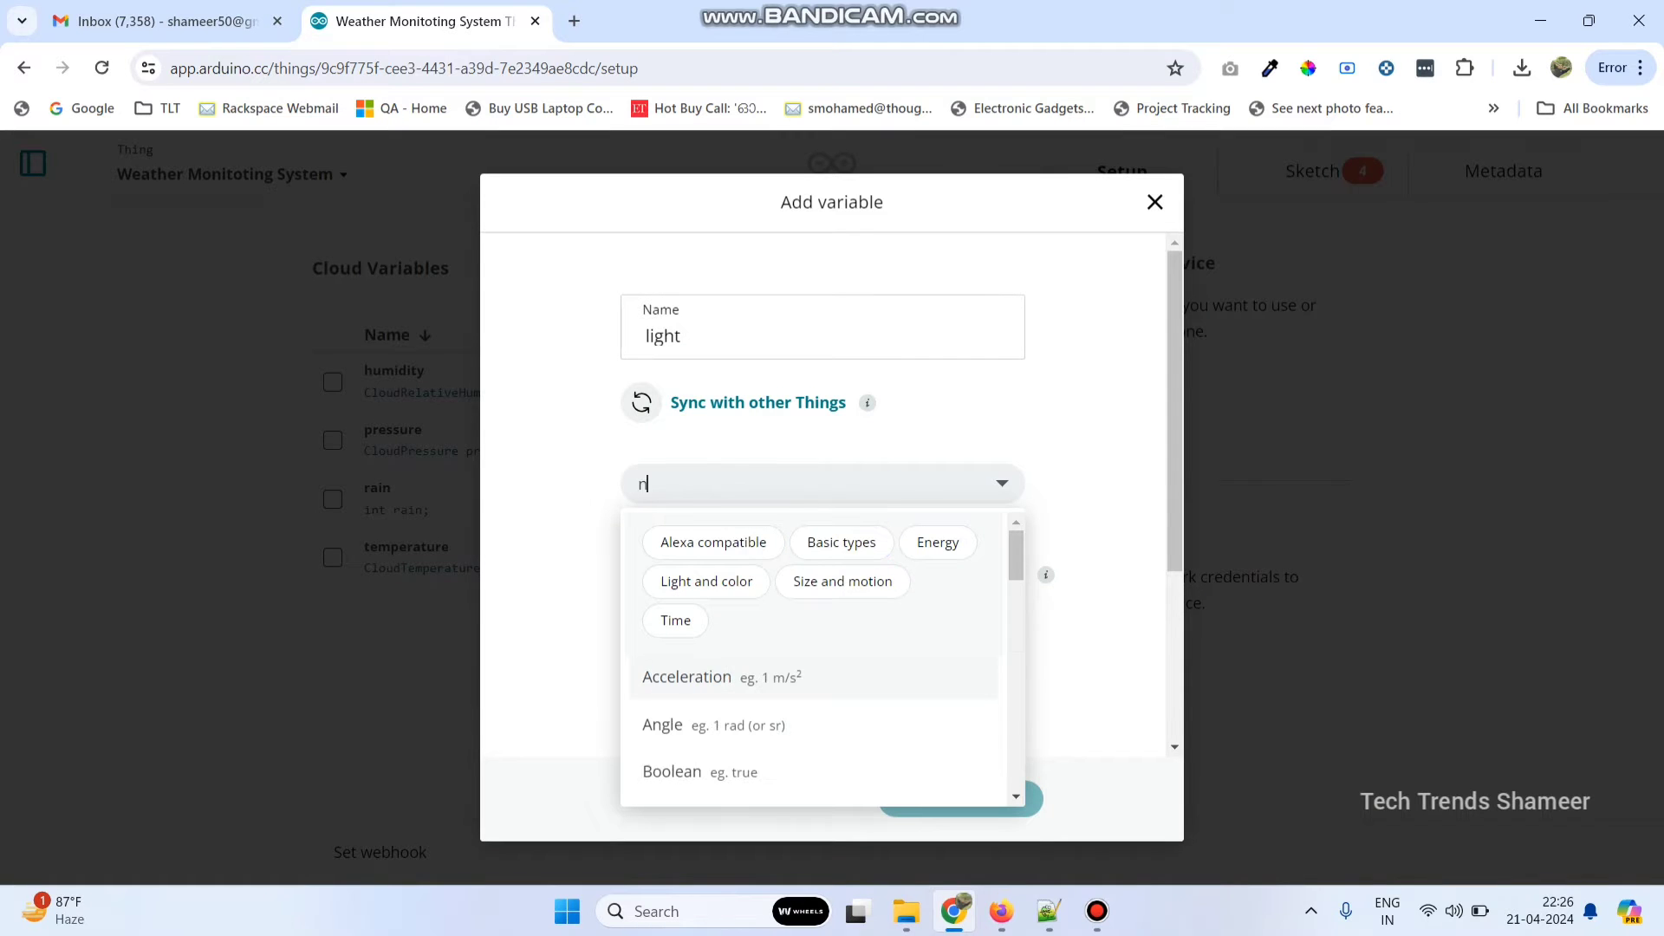
pyautogui.press('BackSpace')
pyautogui.write('boo')
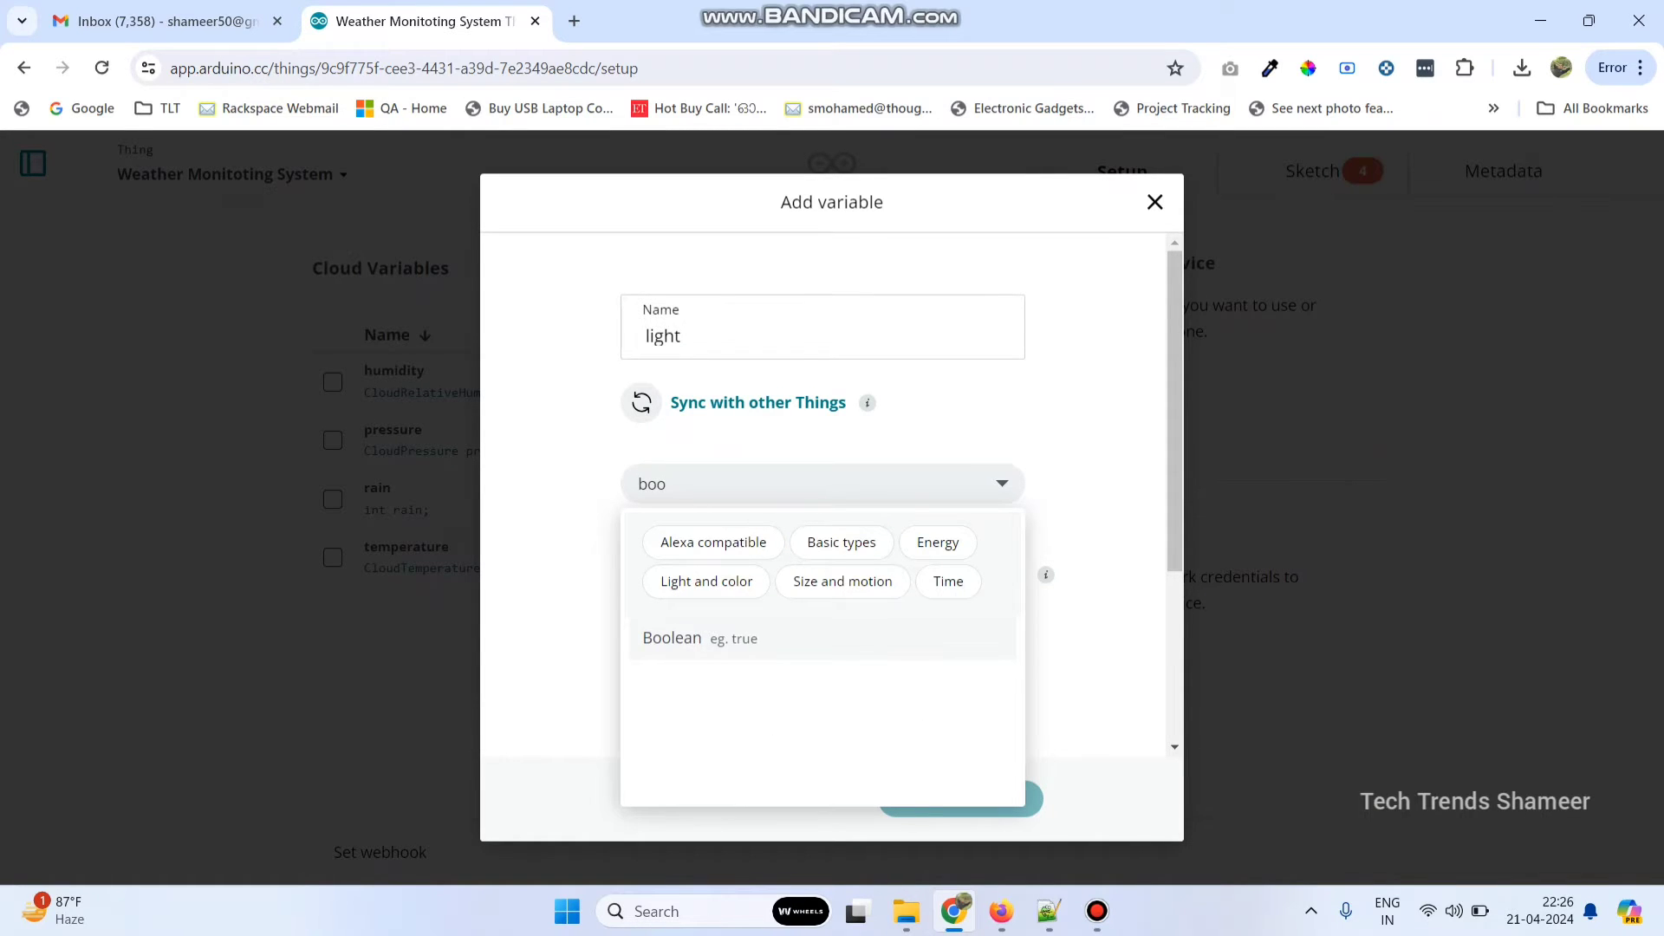
pyautogui.press('Return')
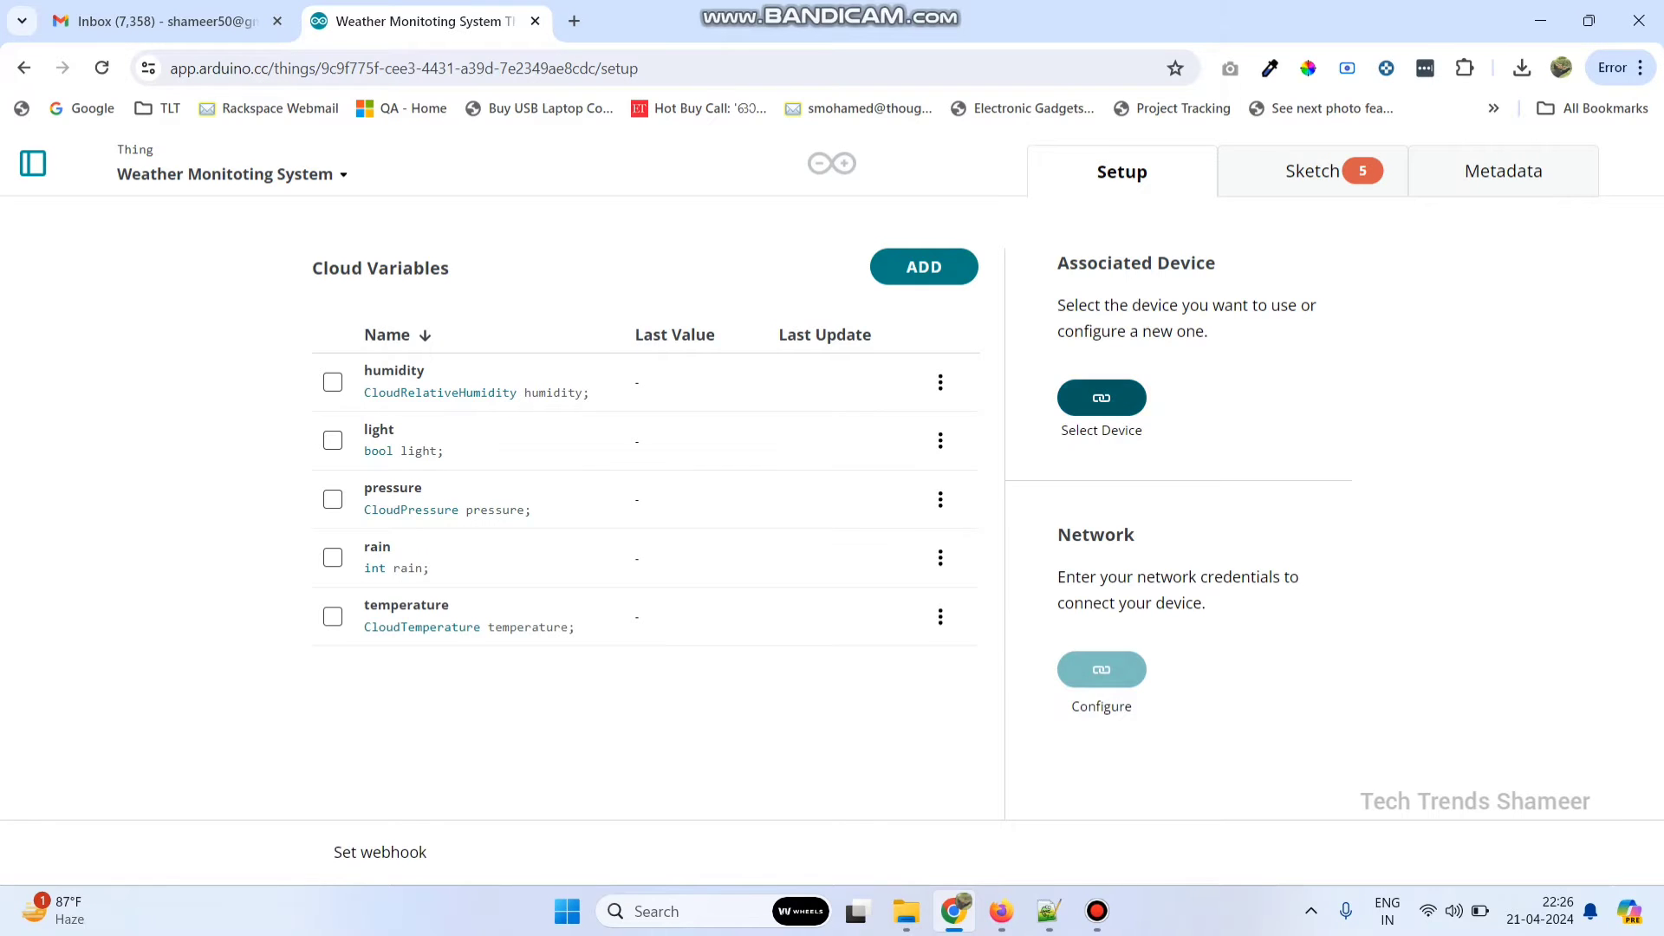
# Set up a new third-party ESP8266 device for the Thing, model NodeMCU 1.0 (ESP-12E Module), and name it TechTrends.
pyautogui.click(1101, 397)
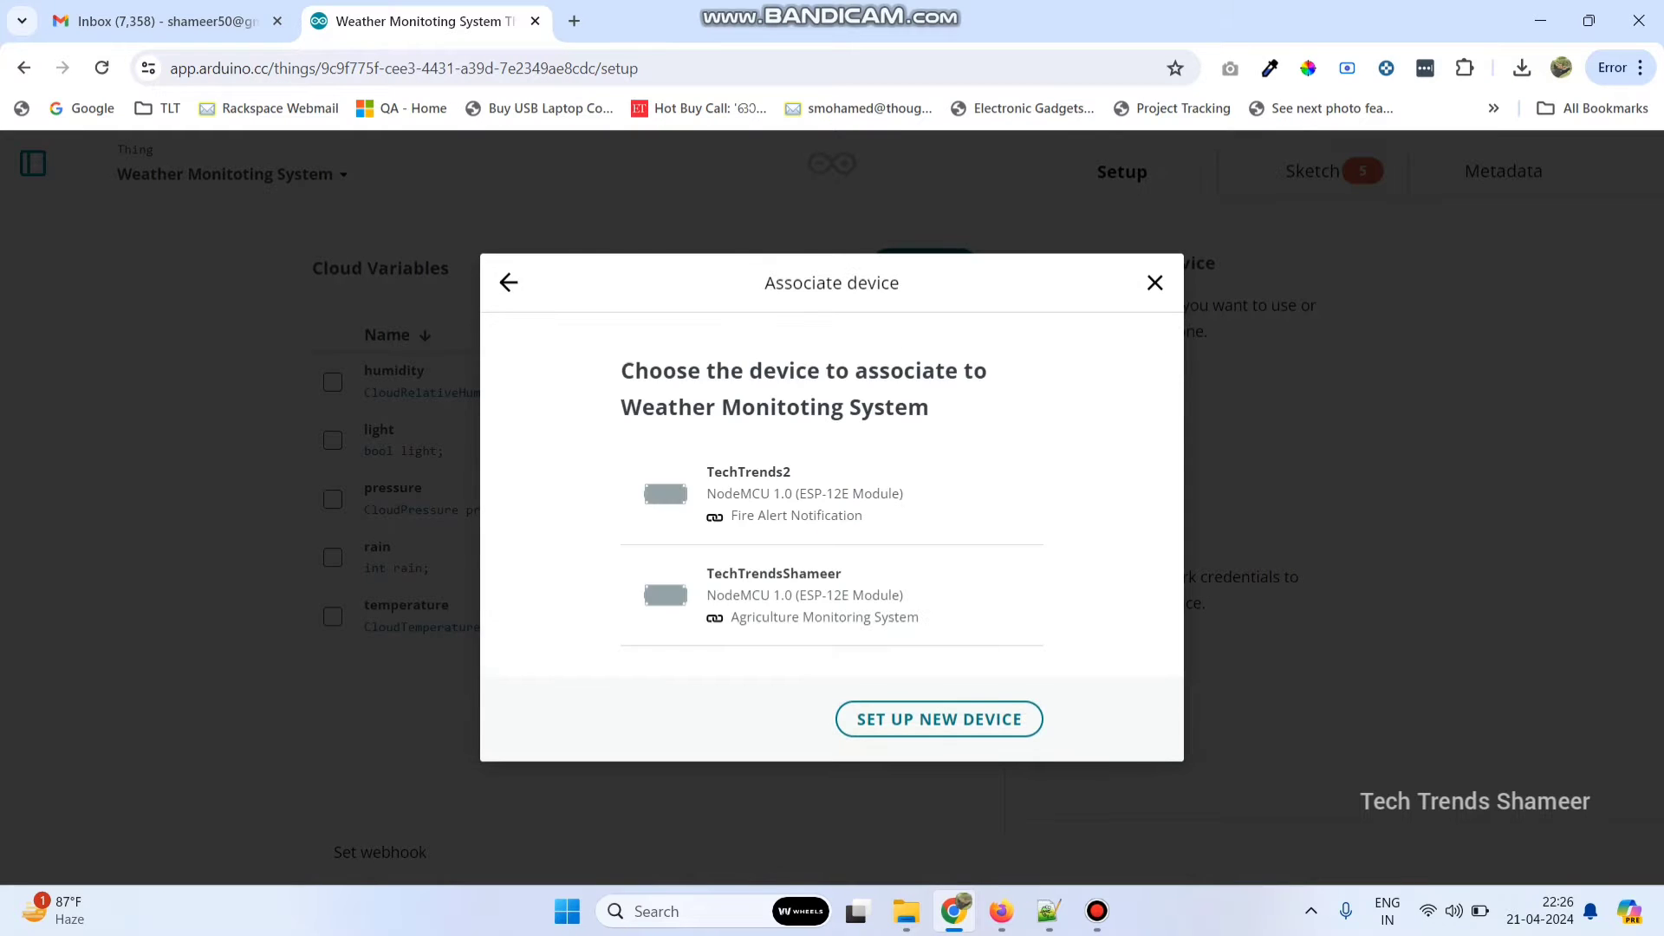
pyautogui.click(938, 719)
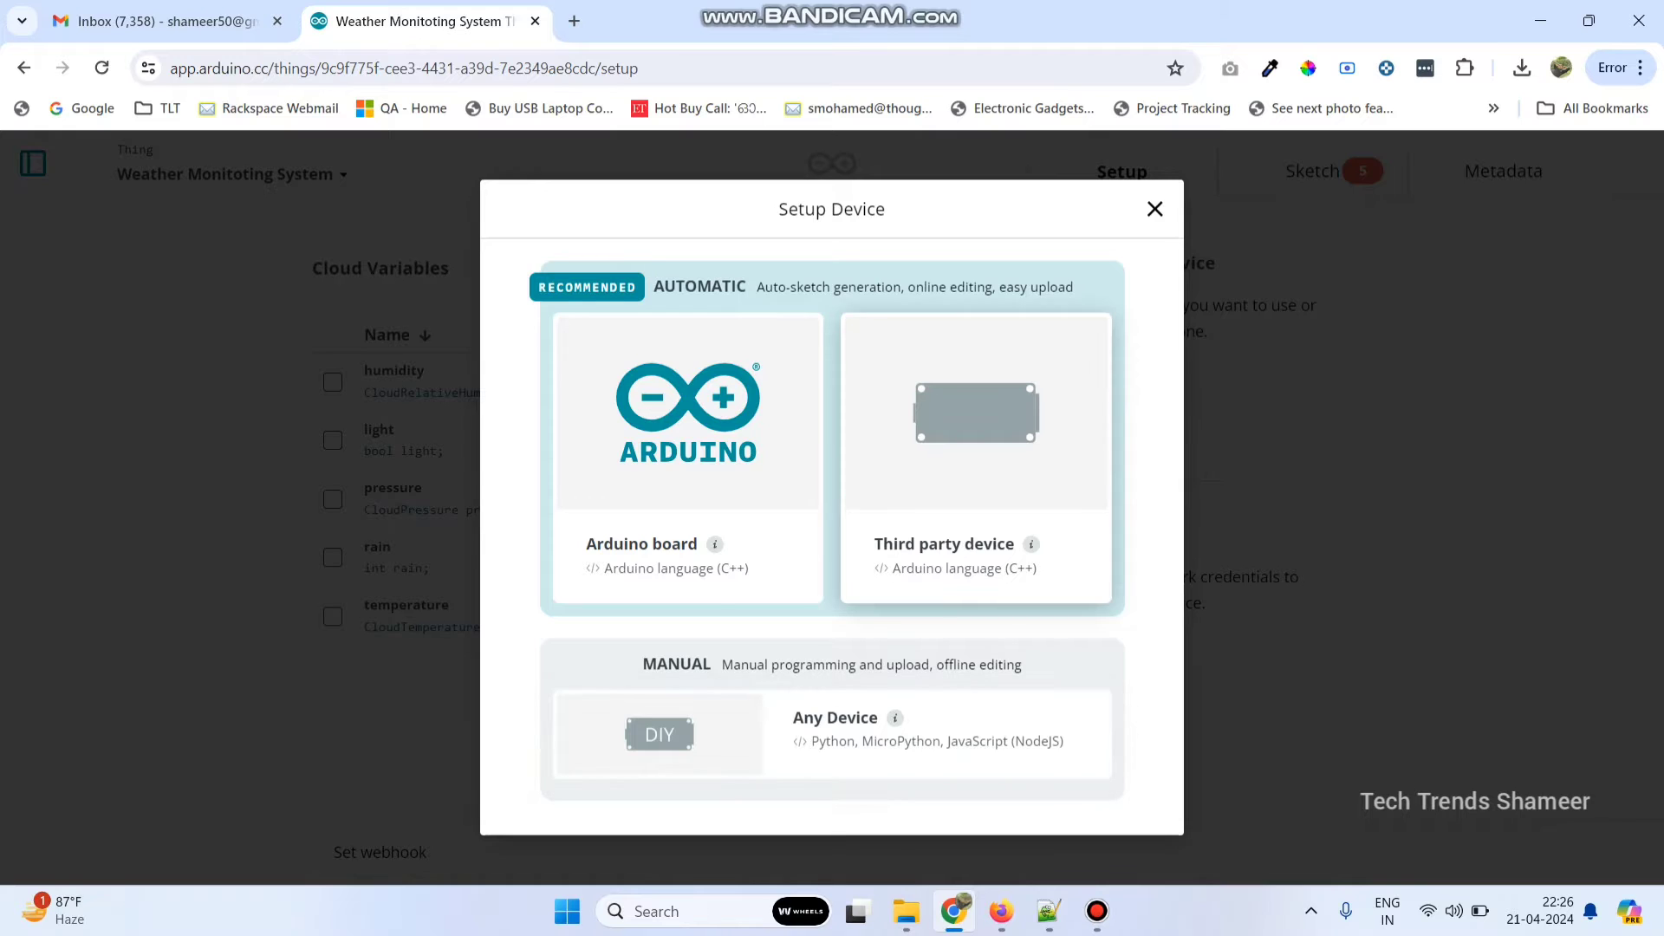
pyautogui.click(975, 457)
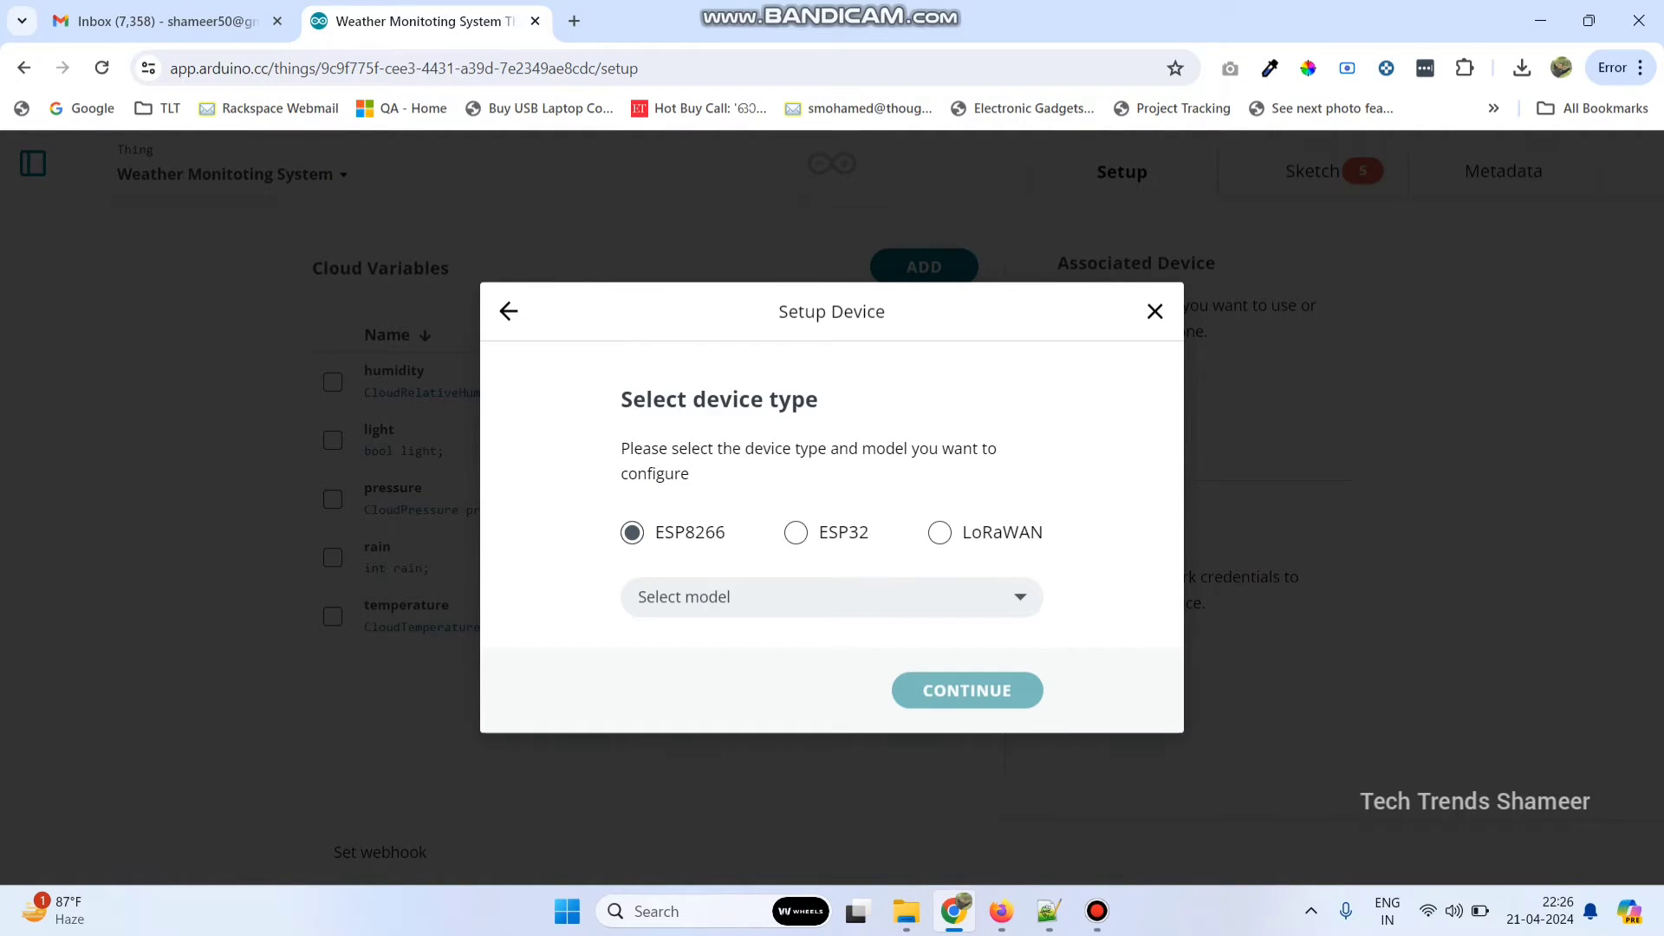
pyautogui.click(832, 597)
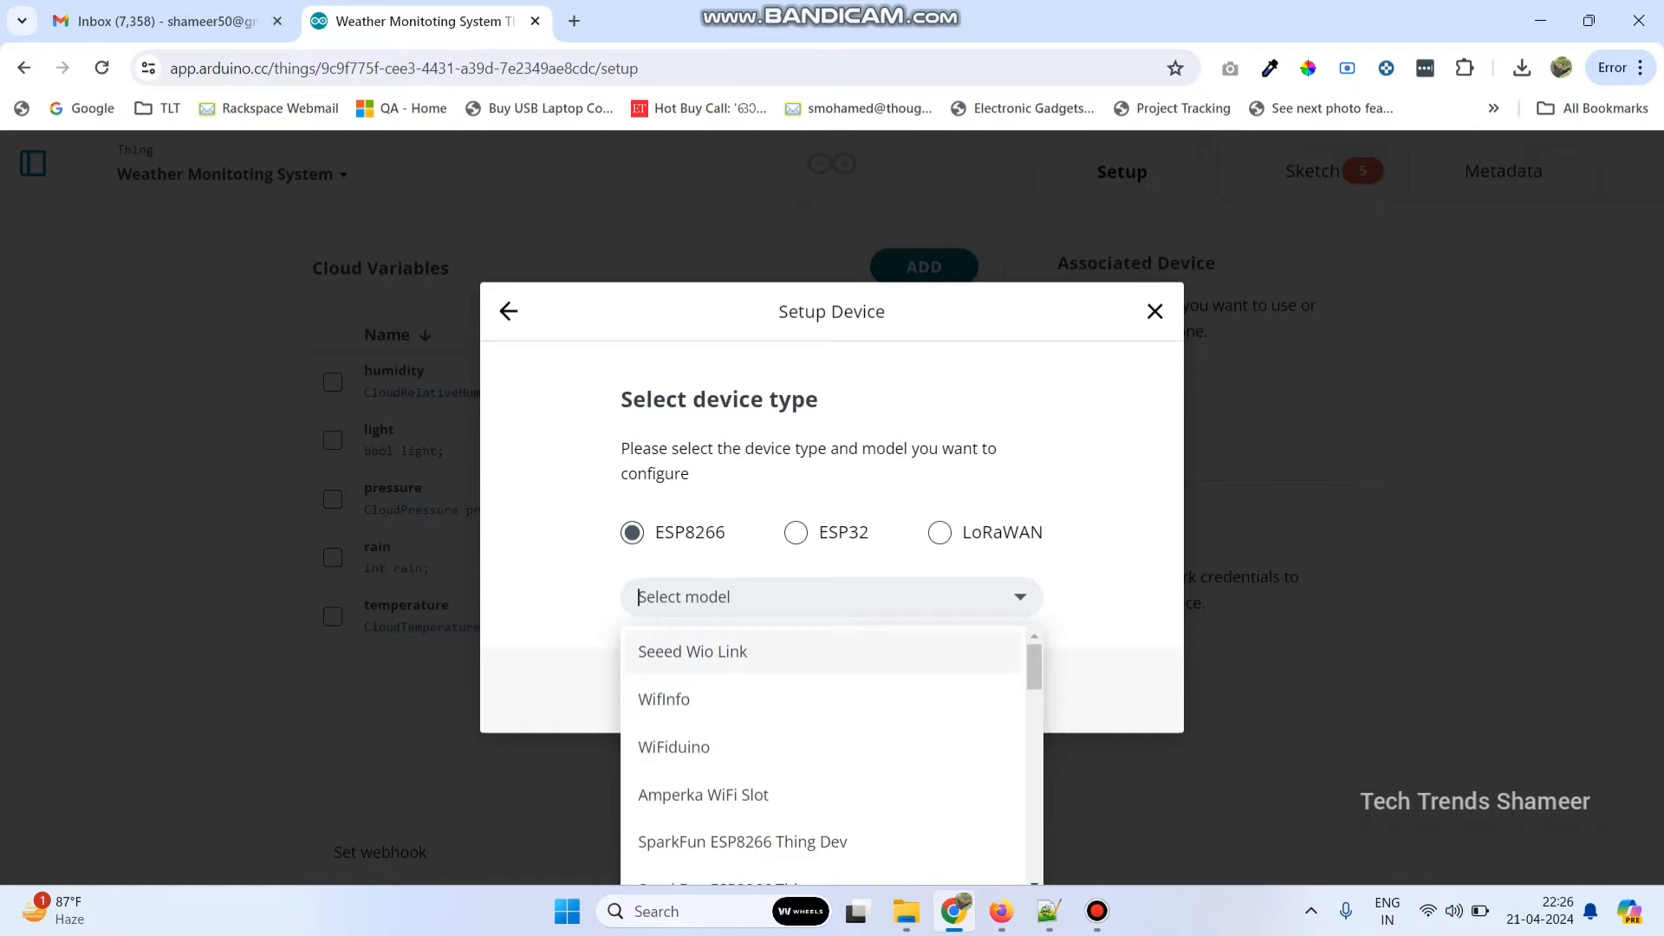
pyautogui.write('nod')
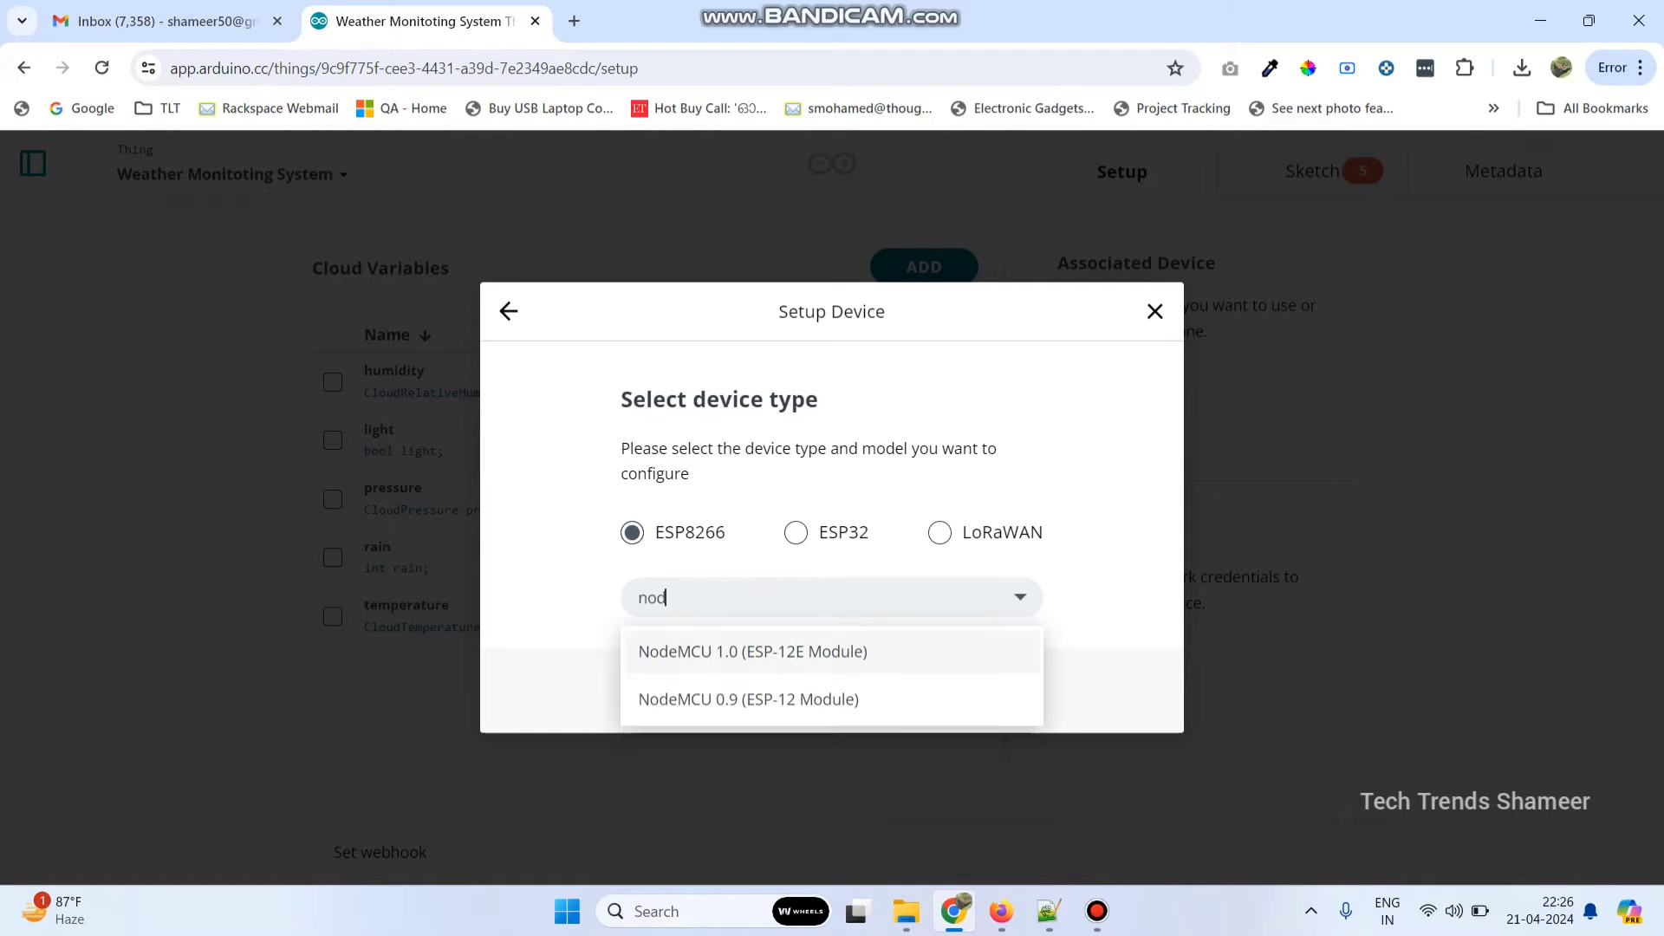
pyautogui.click(752, 651)
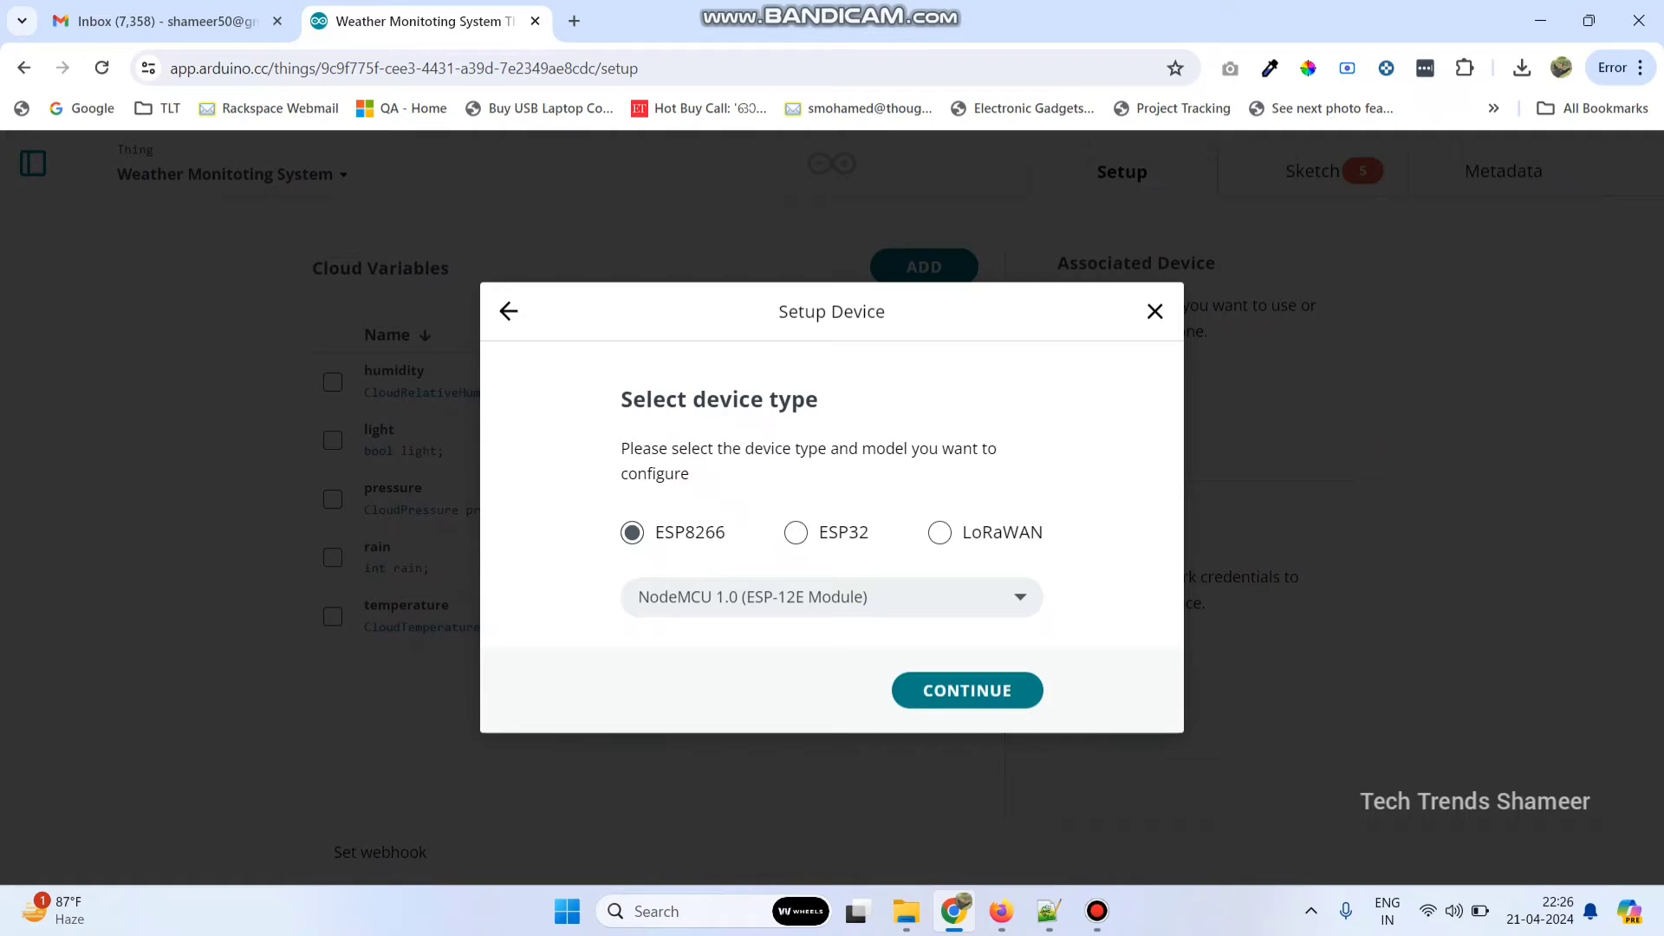
pyautogui.click(967, 691)
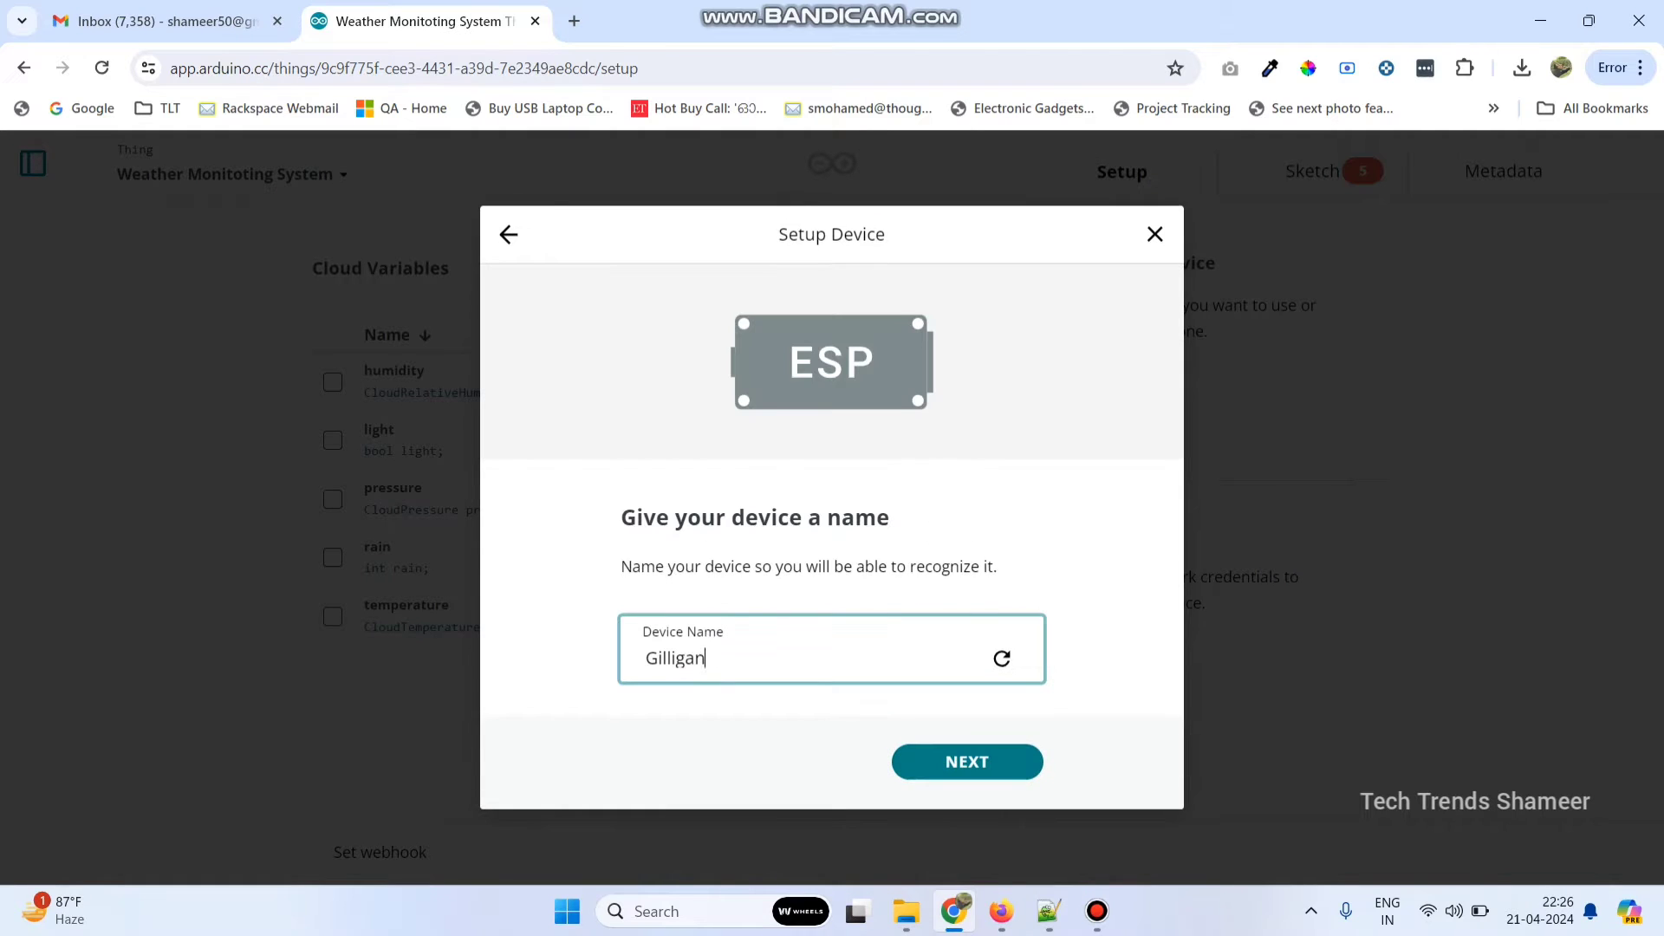
pyautogui.hotkey('ctrl', 'a')
pyautogui.write('TechTrends')
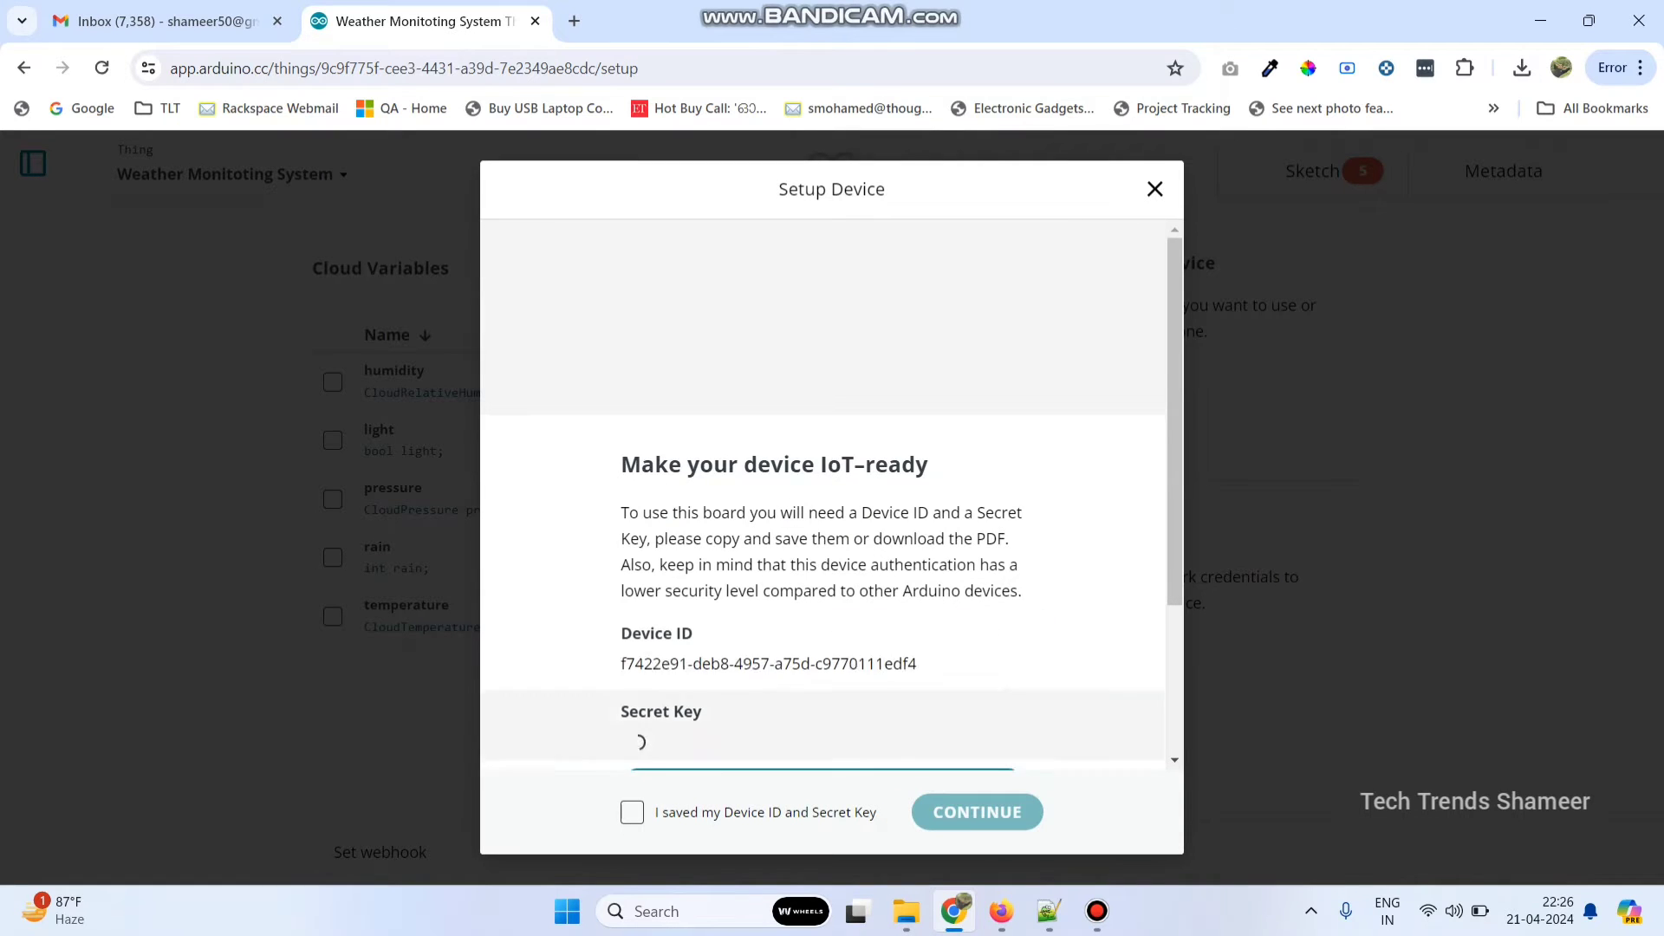
# Copy the new device's secret key and complete the device setup, confirming that the device ID and secret key are saved.
pyautogui.scroll(-3, 823, 494)
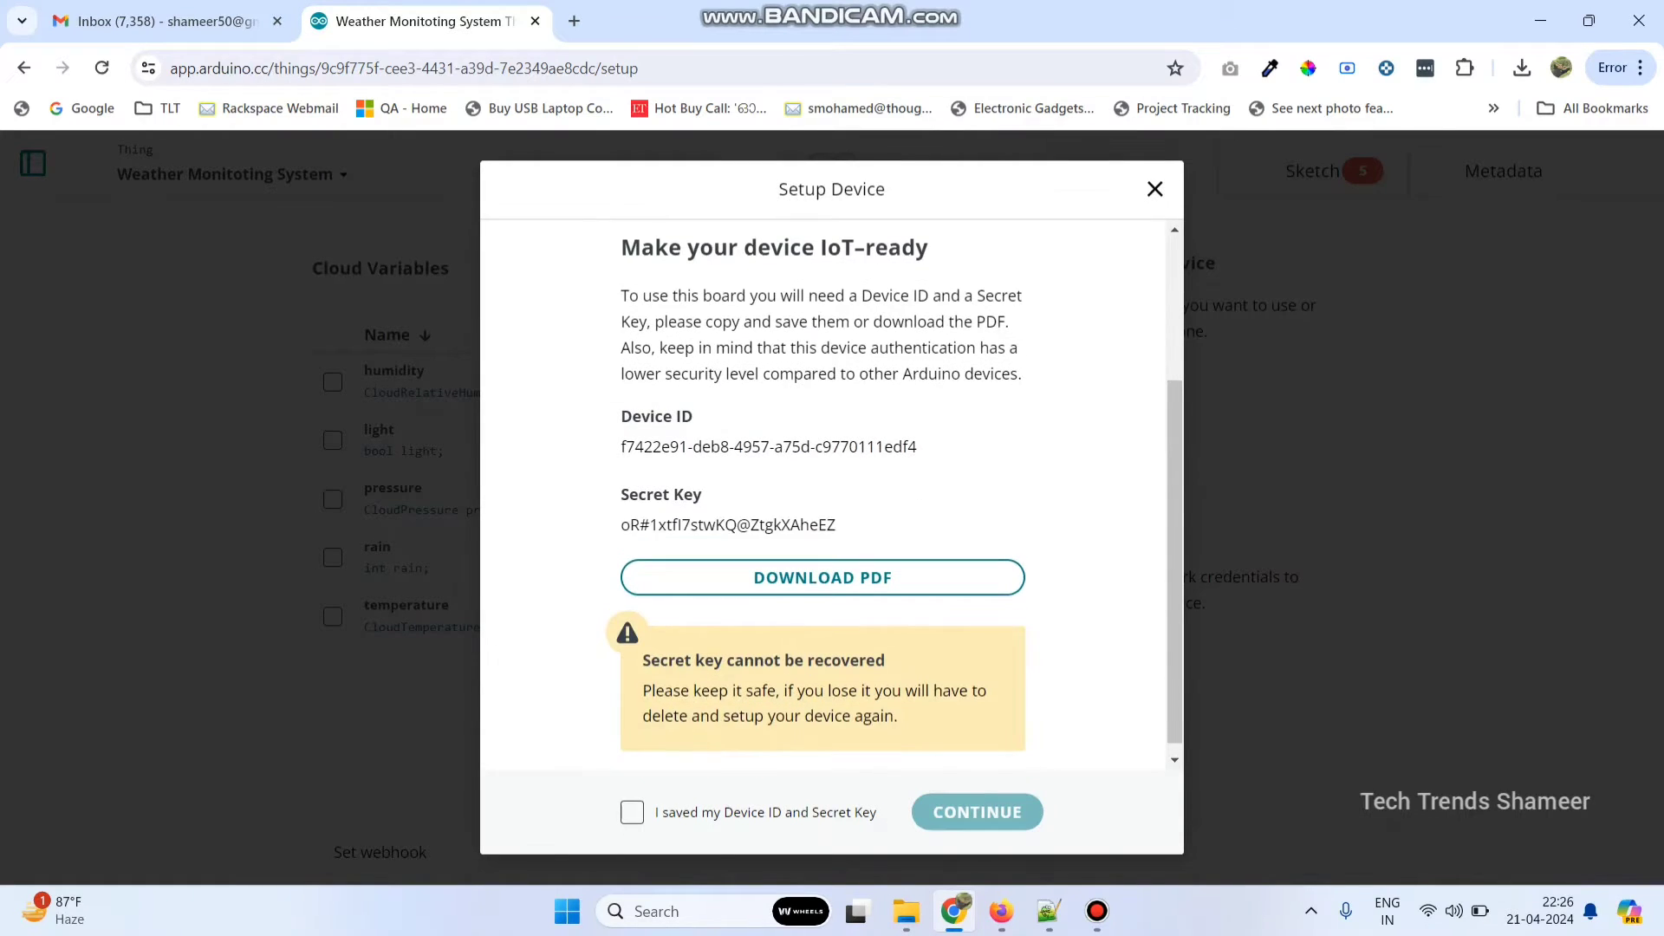
pyautogui.scroll(-1, 823, 494)
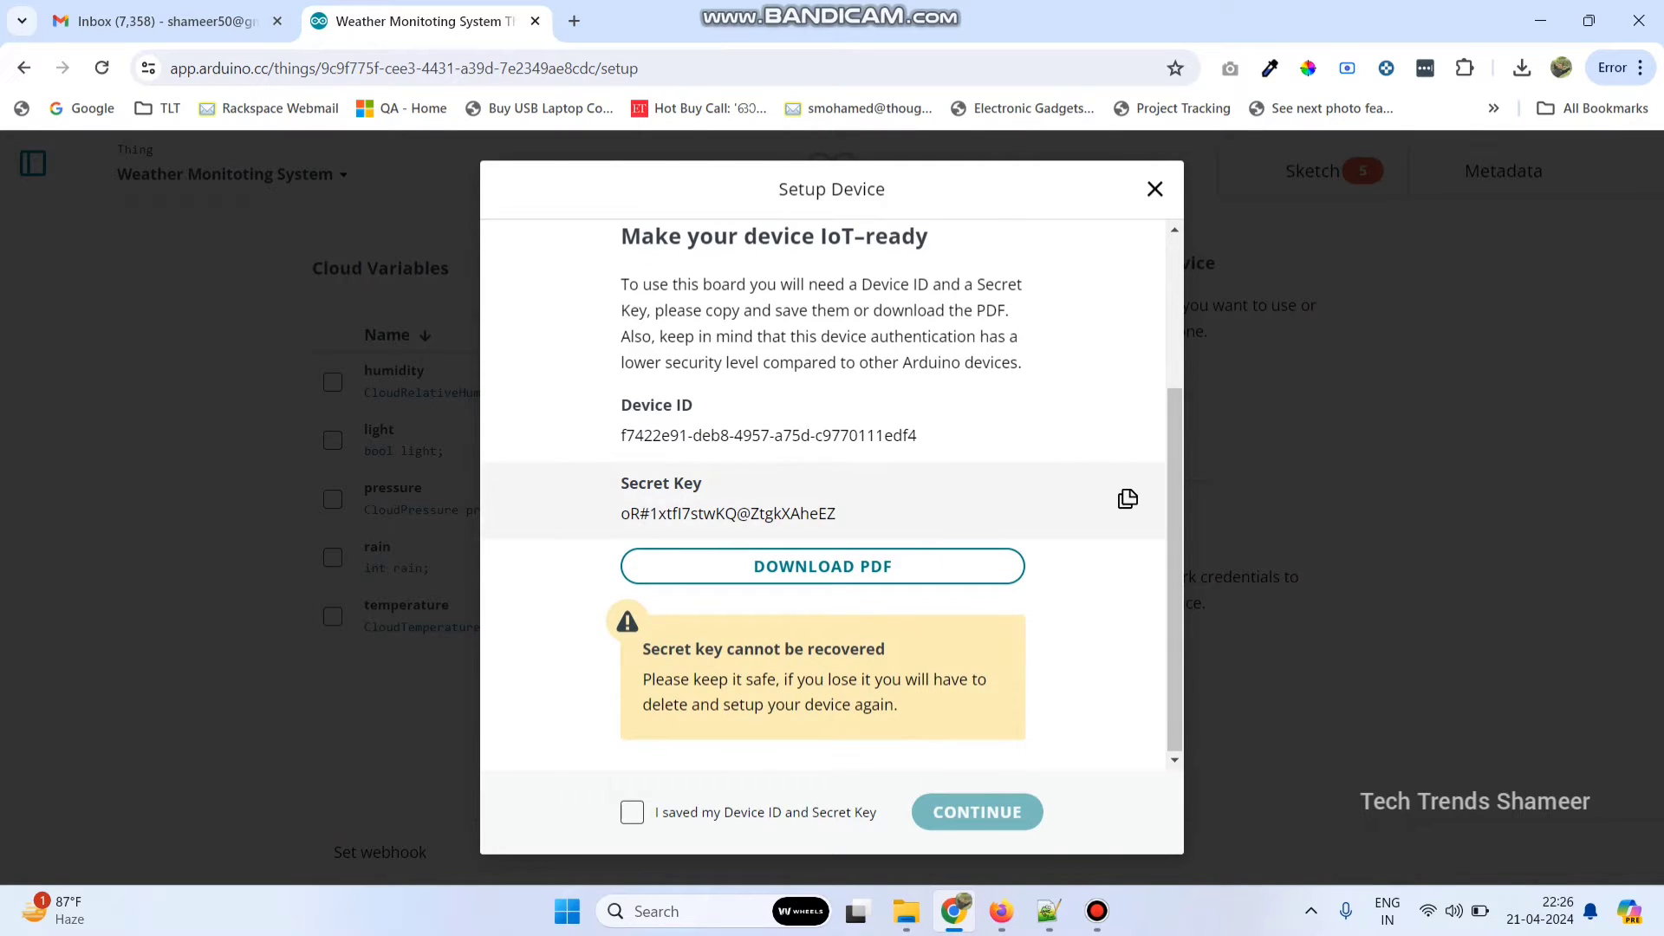
pyautogui.click(1125, 494)
pyautogui.click(632, 813)
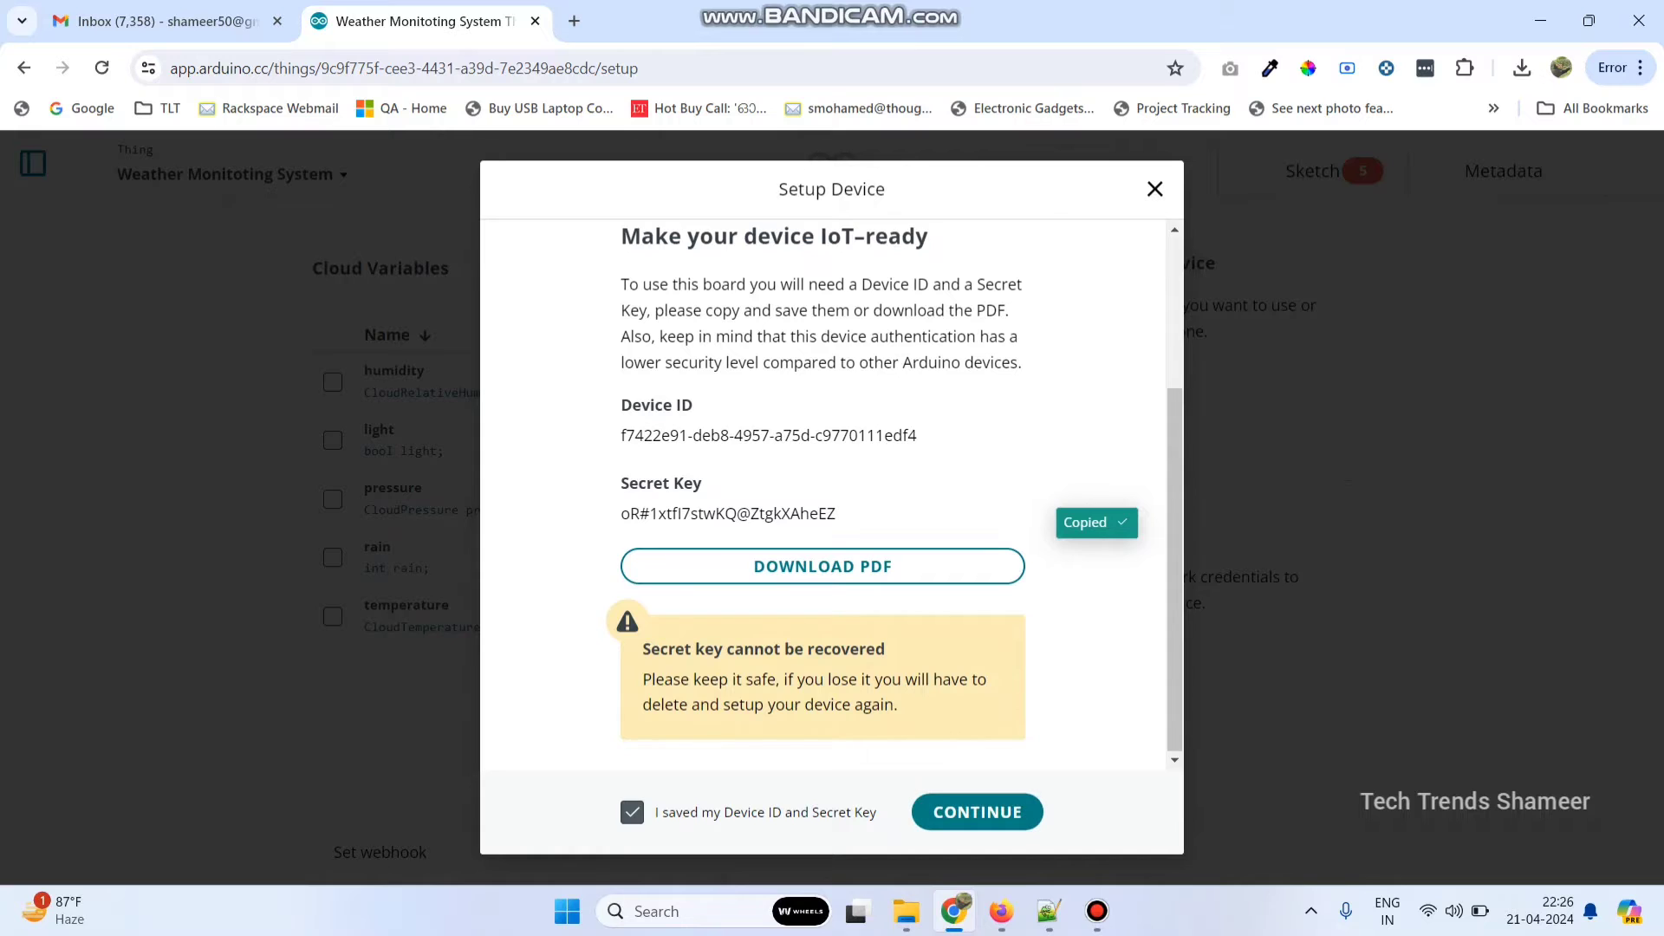
pyautogui.click(977, 811)
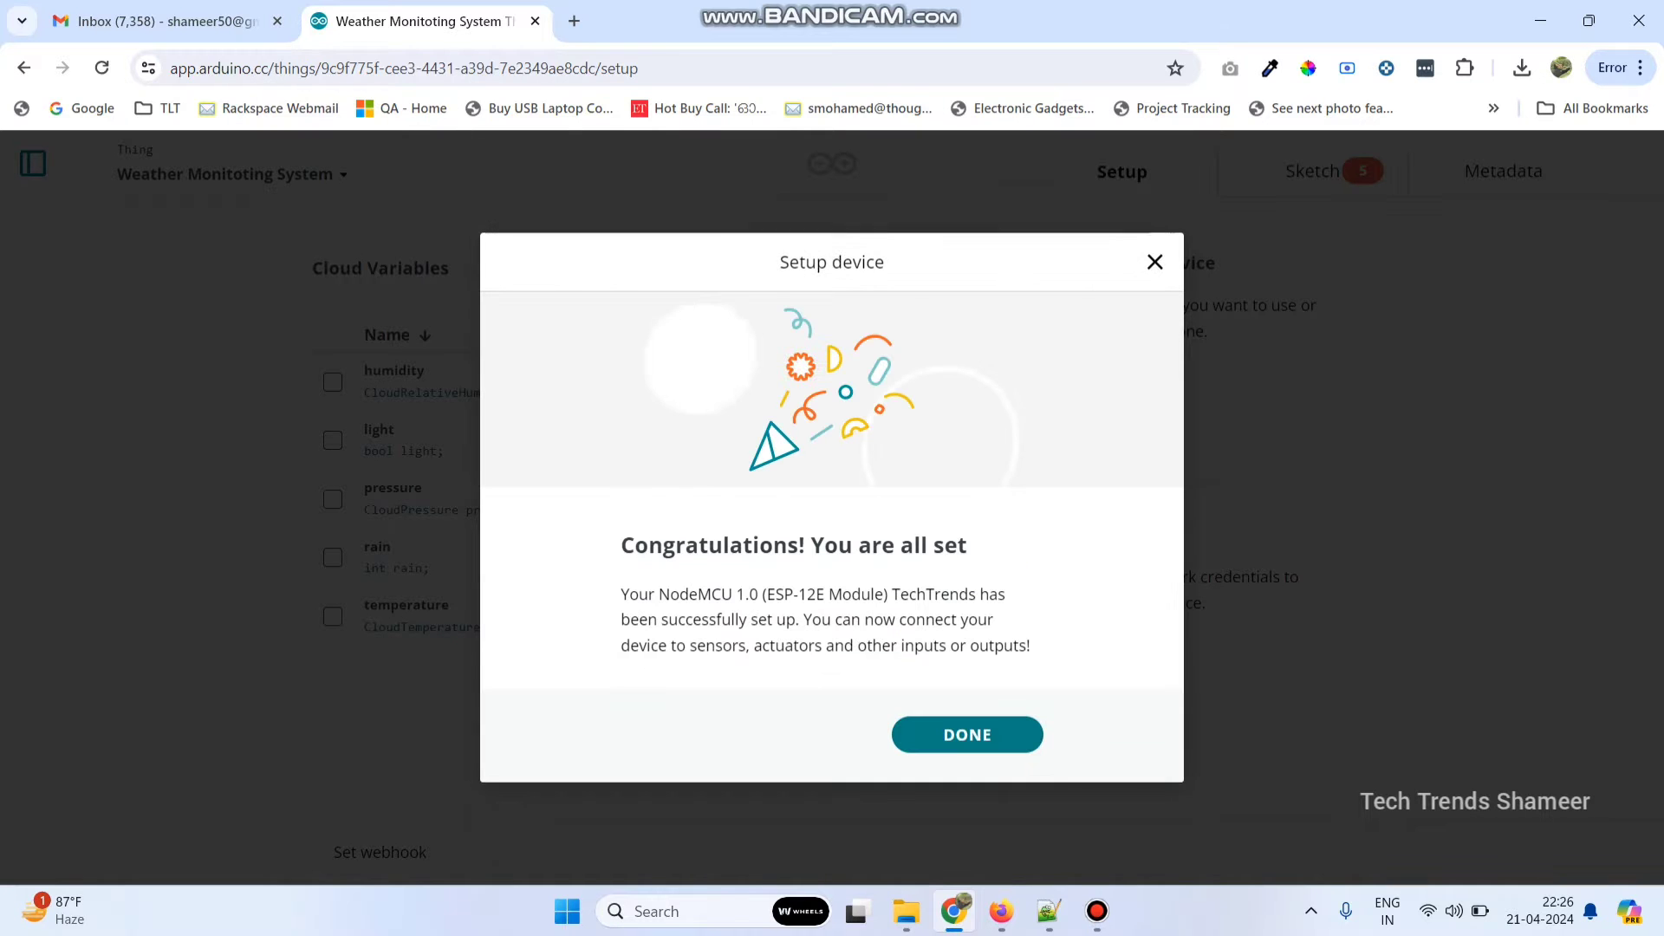
pyautogui.click(968, 734)
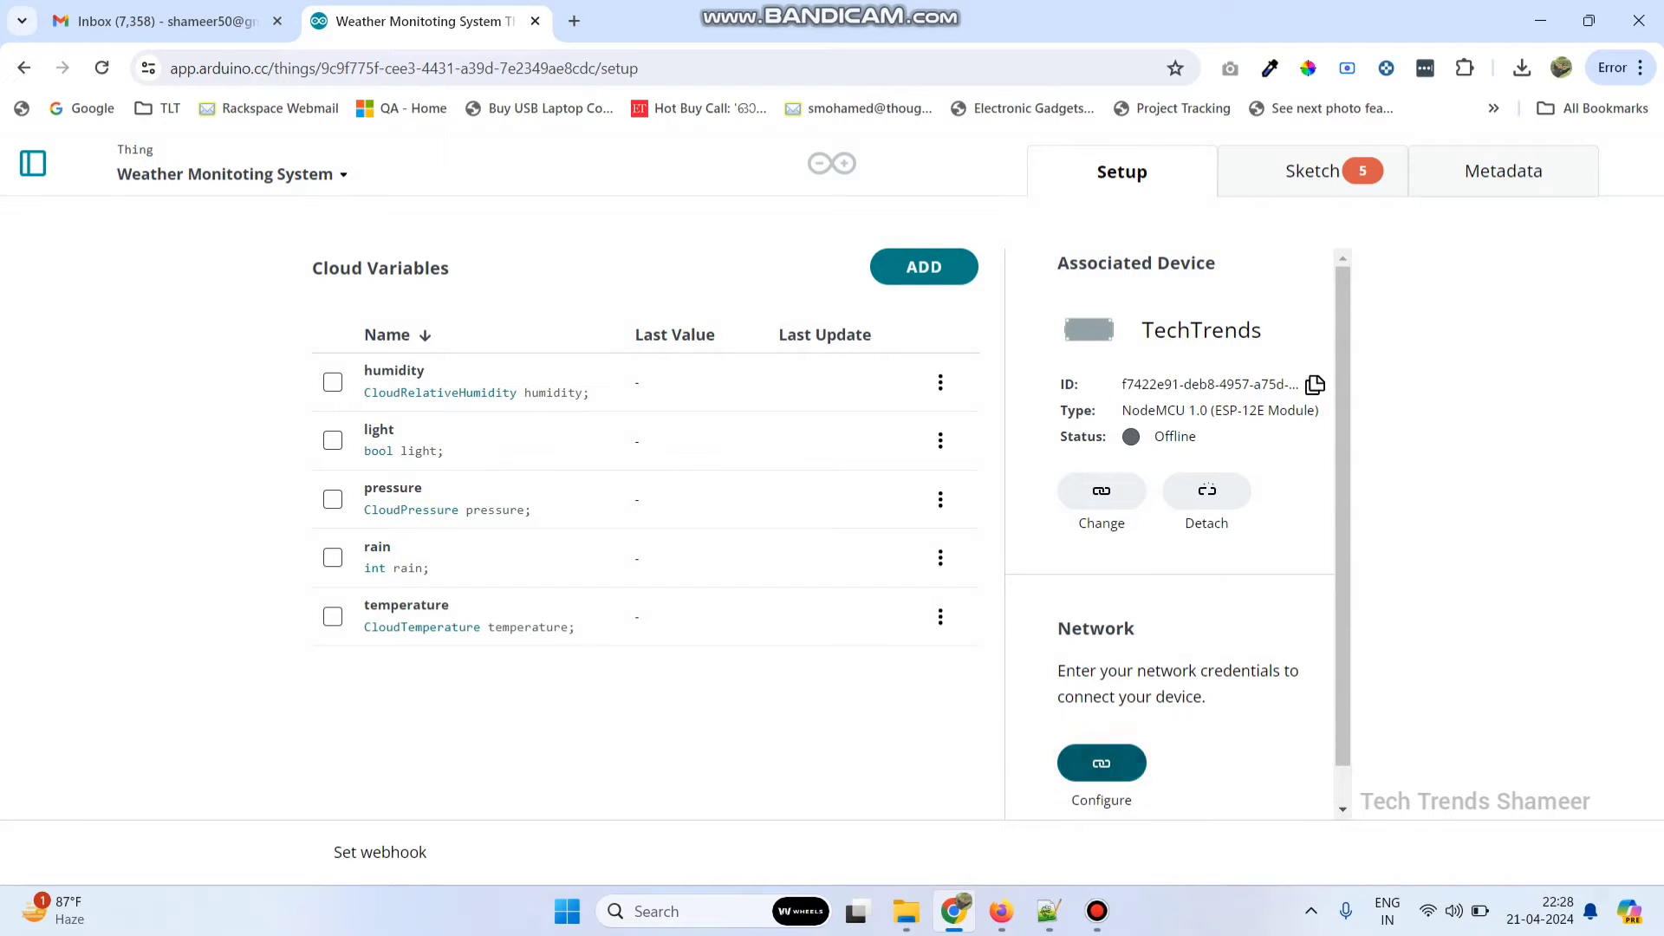
# Configure the Thing's network with Wi-Fi name Galaxy F23 5G 3FF5, the Wi-Fi password and the copied device secret key.
pyautogui.click(1100, 763)
pyautogui.click(779, 408)
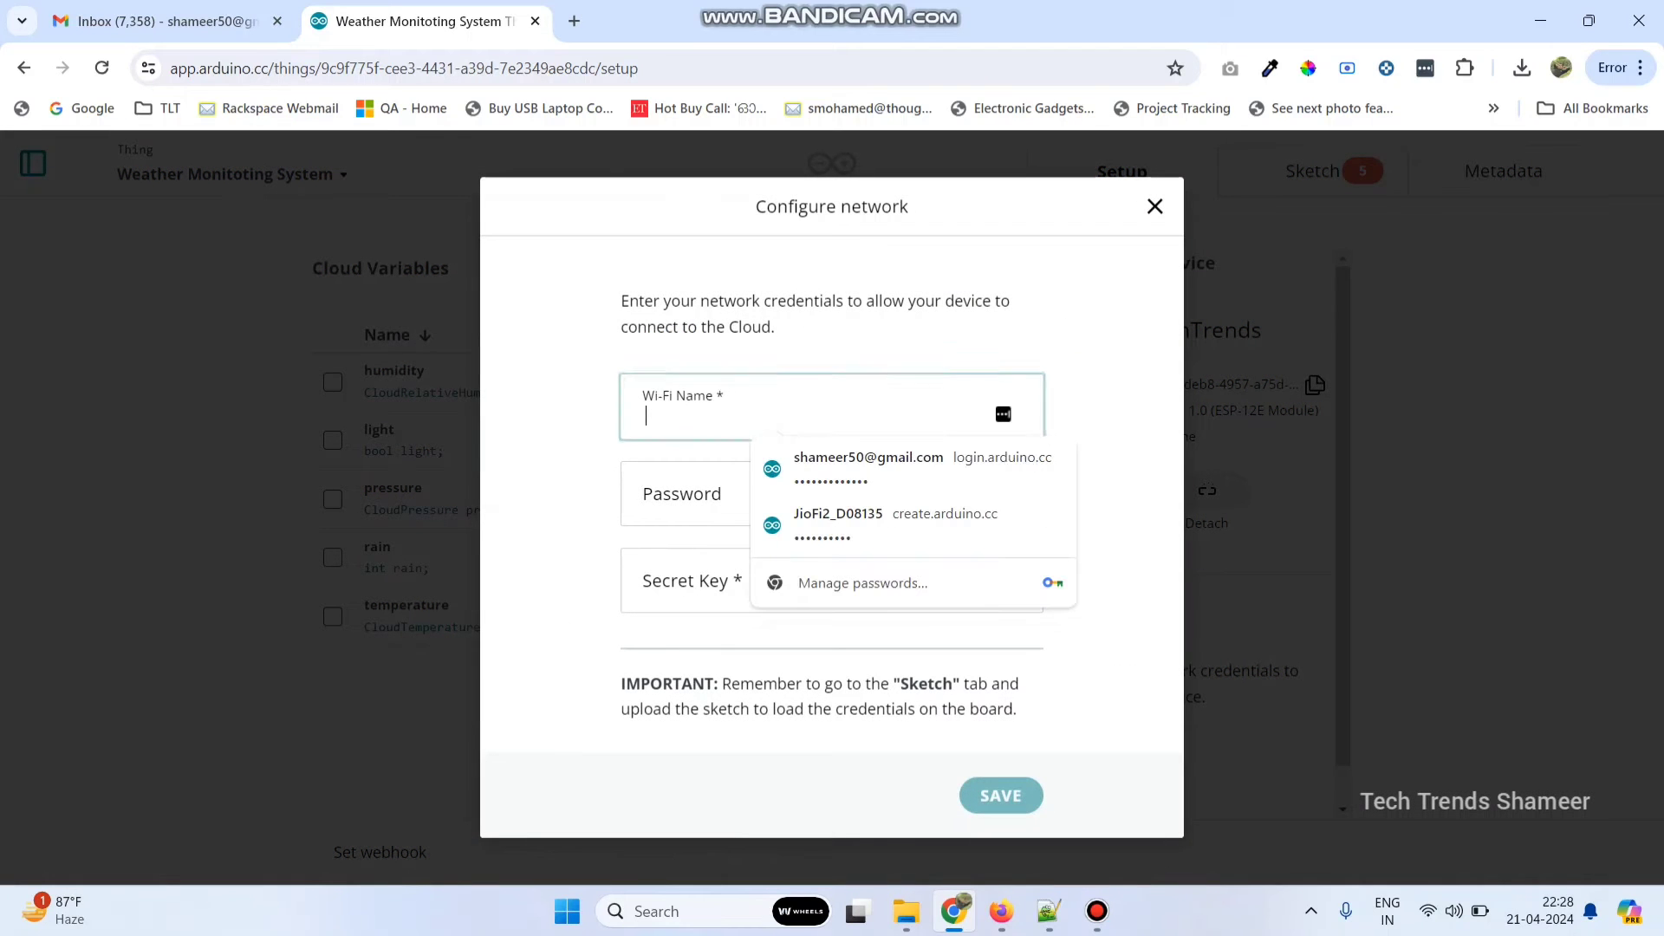
pyautogui.write('Gala')
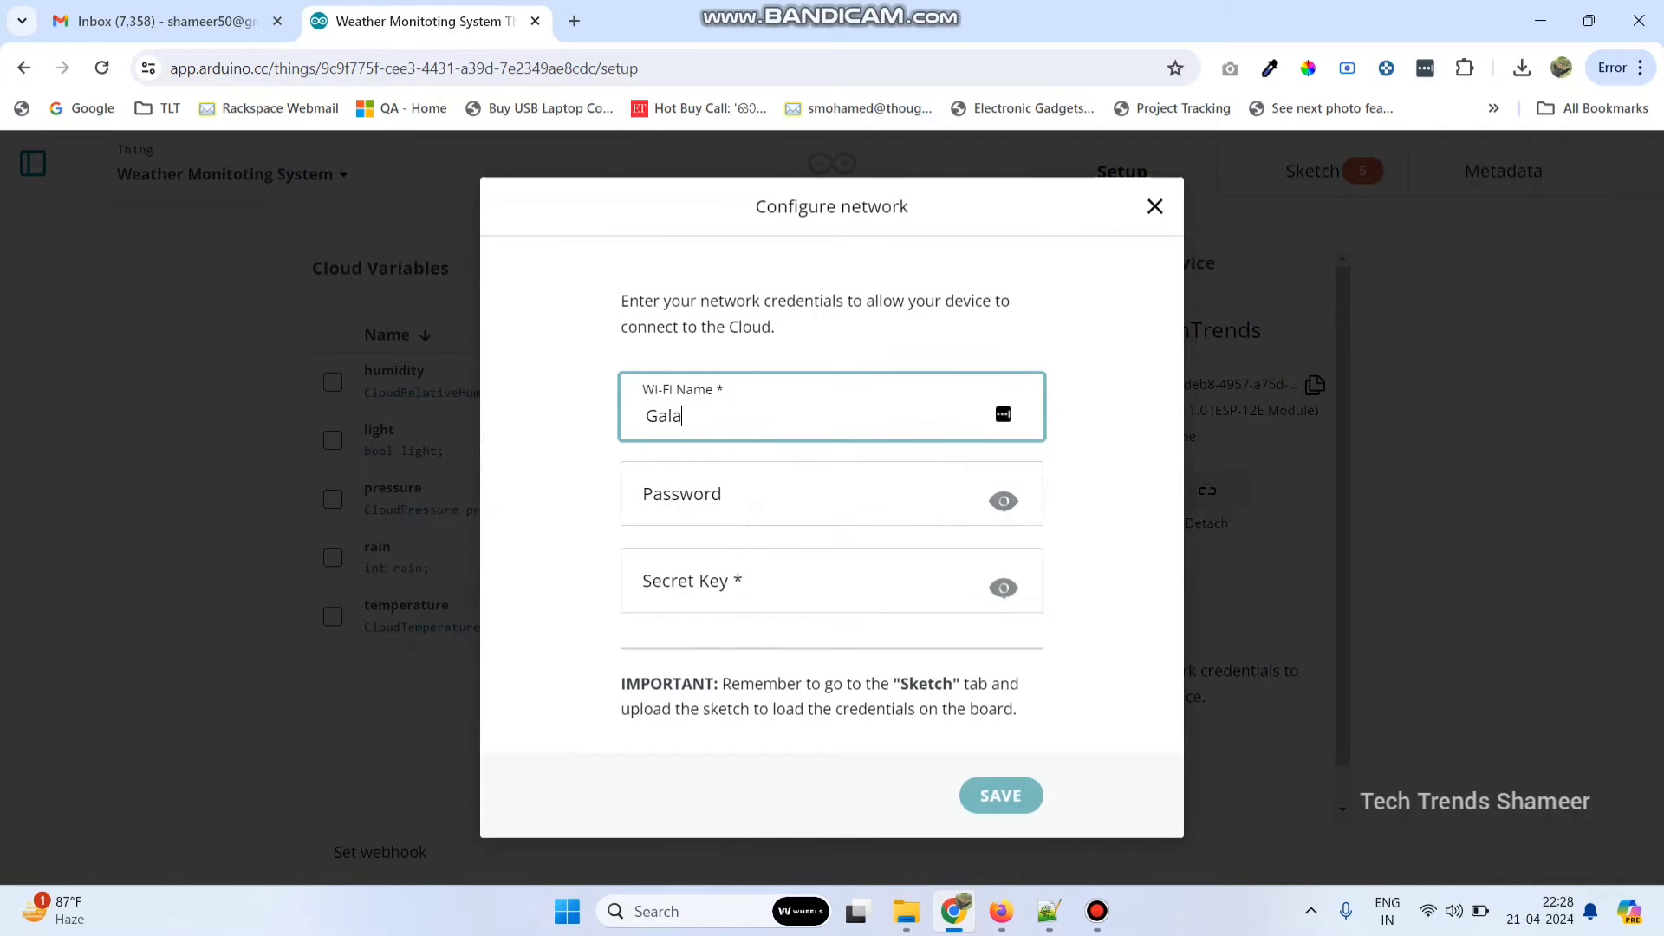
pyautogui.write('xy F23 5G 3FF5')
pyautogui.press('Tab')
pyautogui.write('•••')
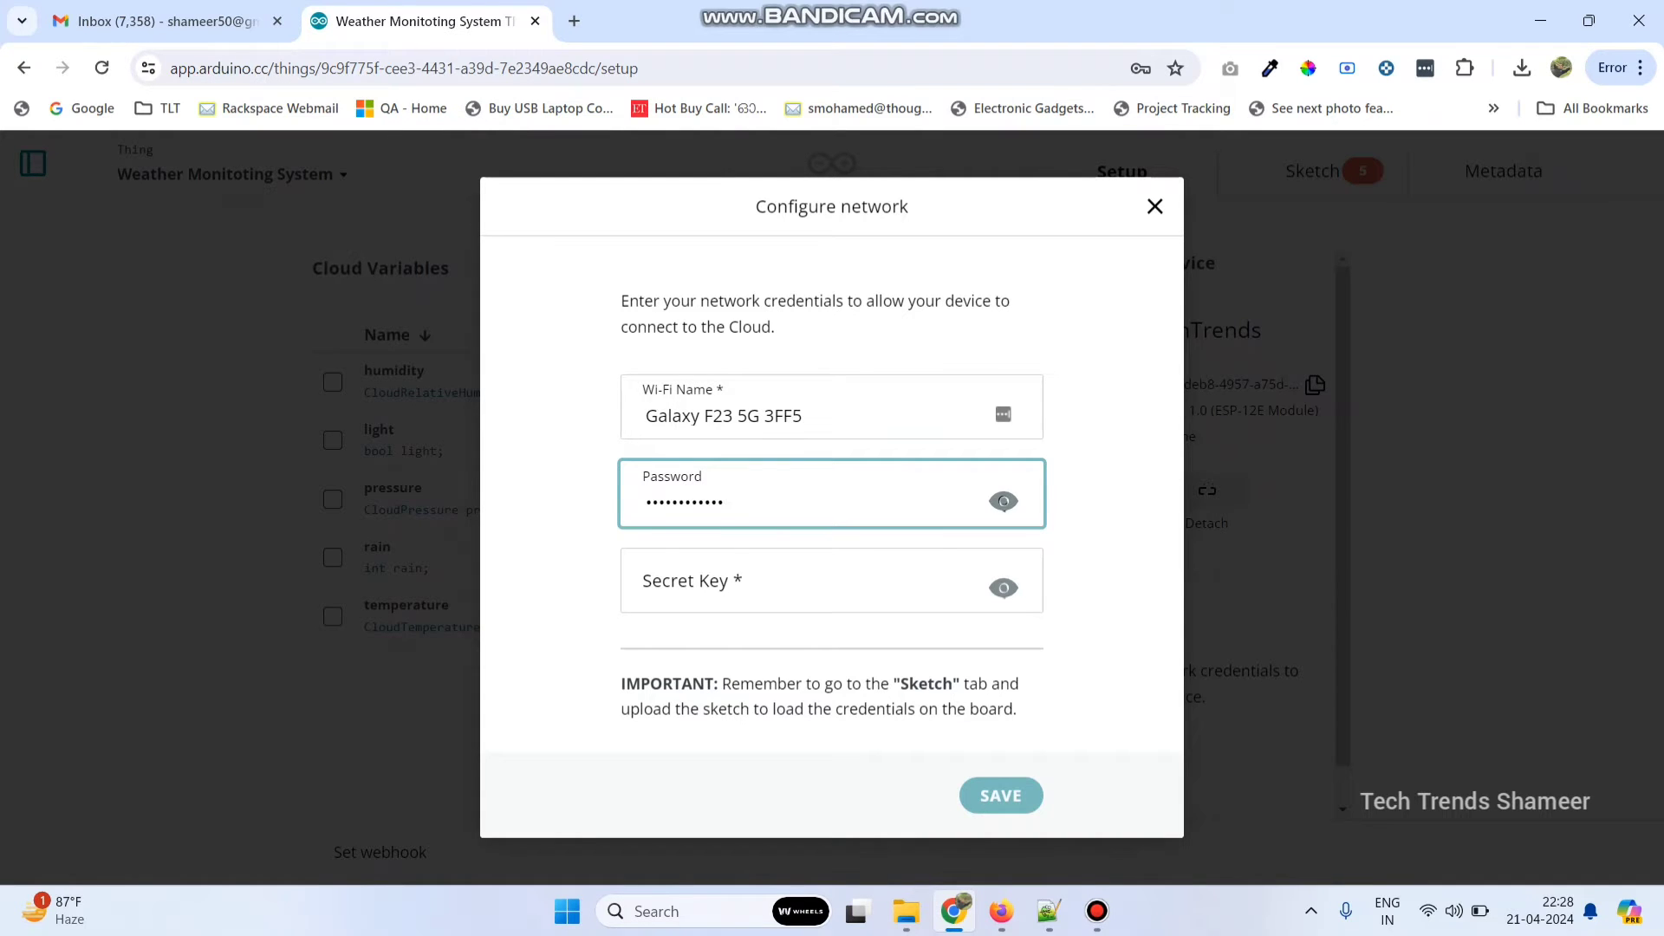
pyautogui.press('Tab')
pyautogui.hotkey('ctrl', 'v')
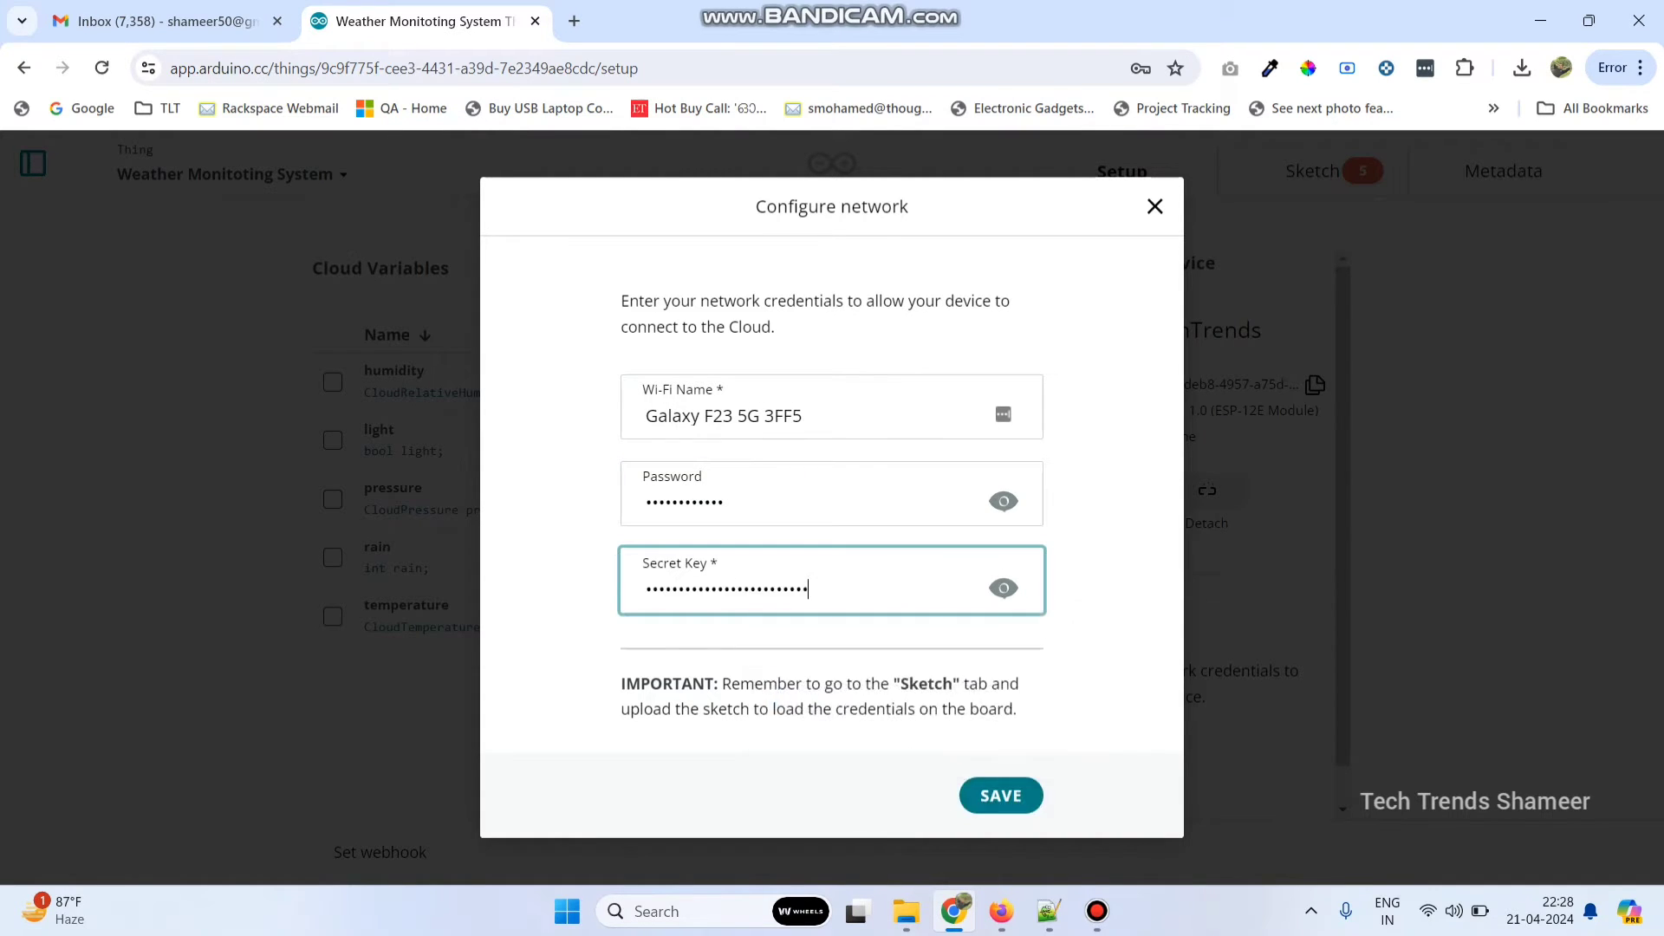
pyautogui.click(1000, 795)
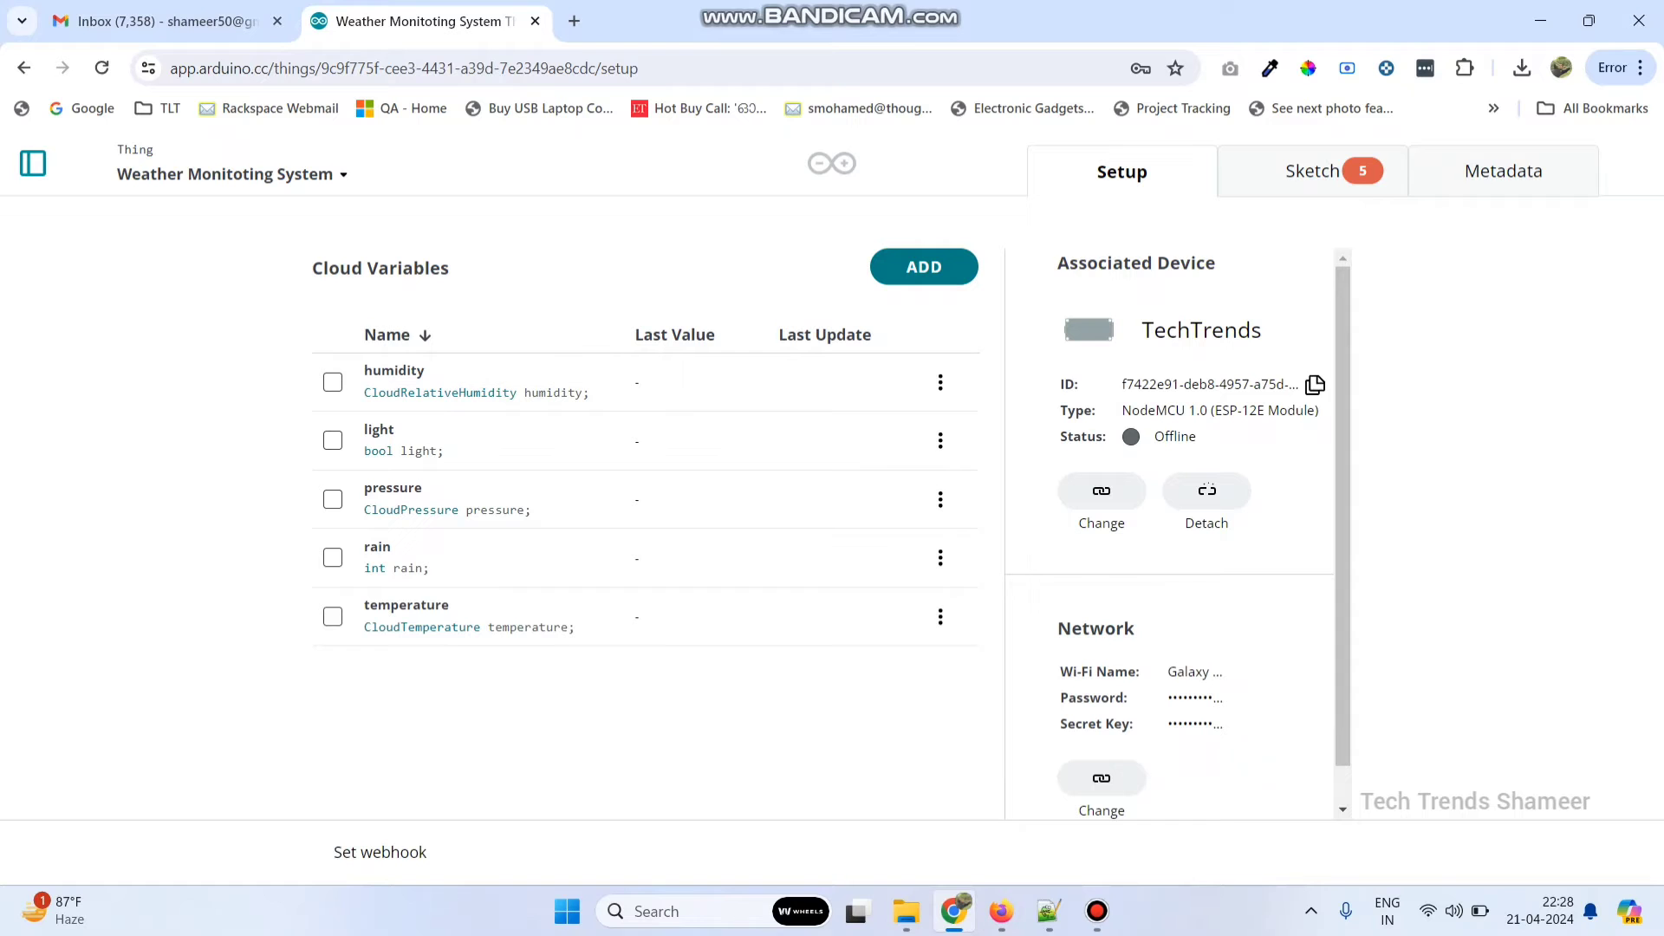
# Create a new dashboard in the Arduino Cloud account.
pyautogui.click(32, 163)
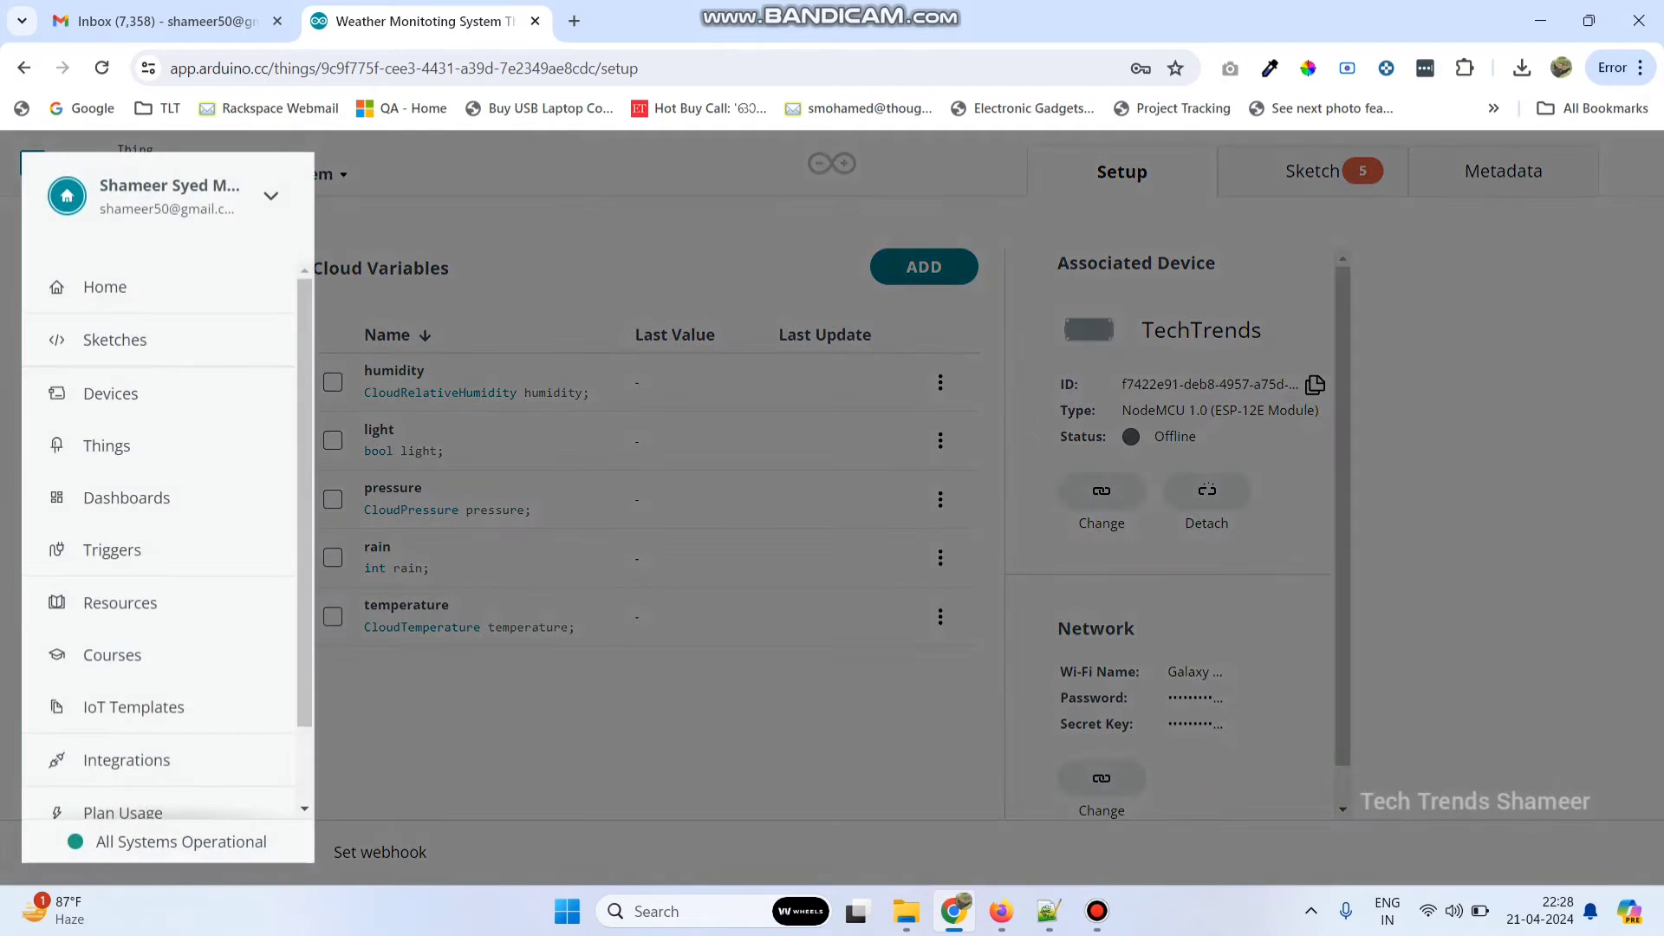
pyautogui.click(127, 498)
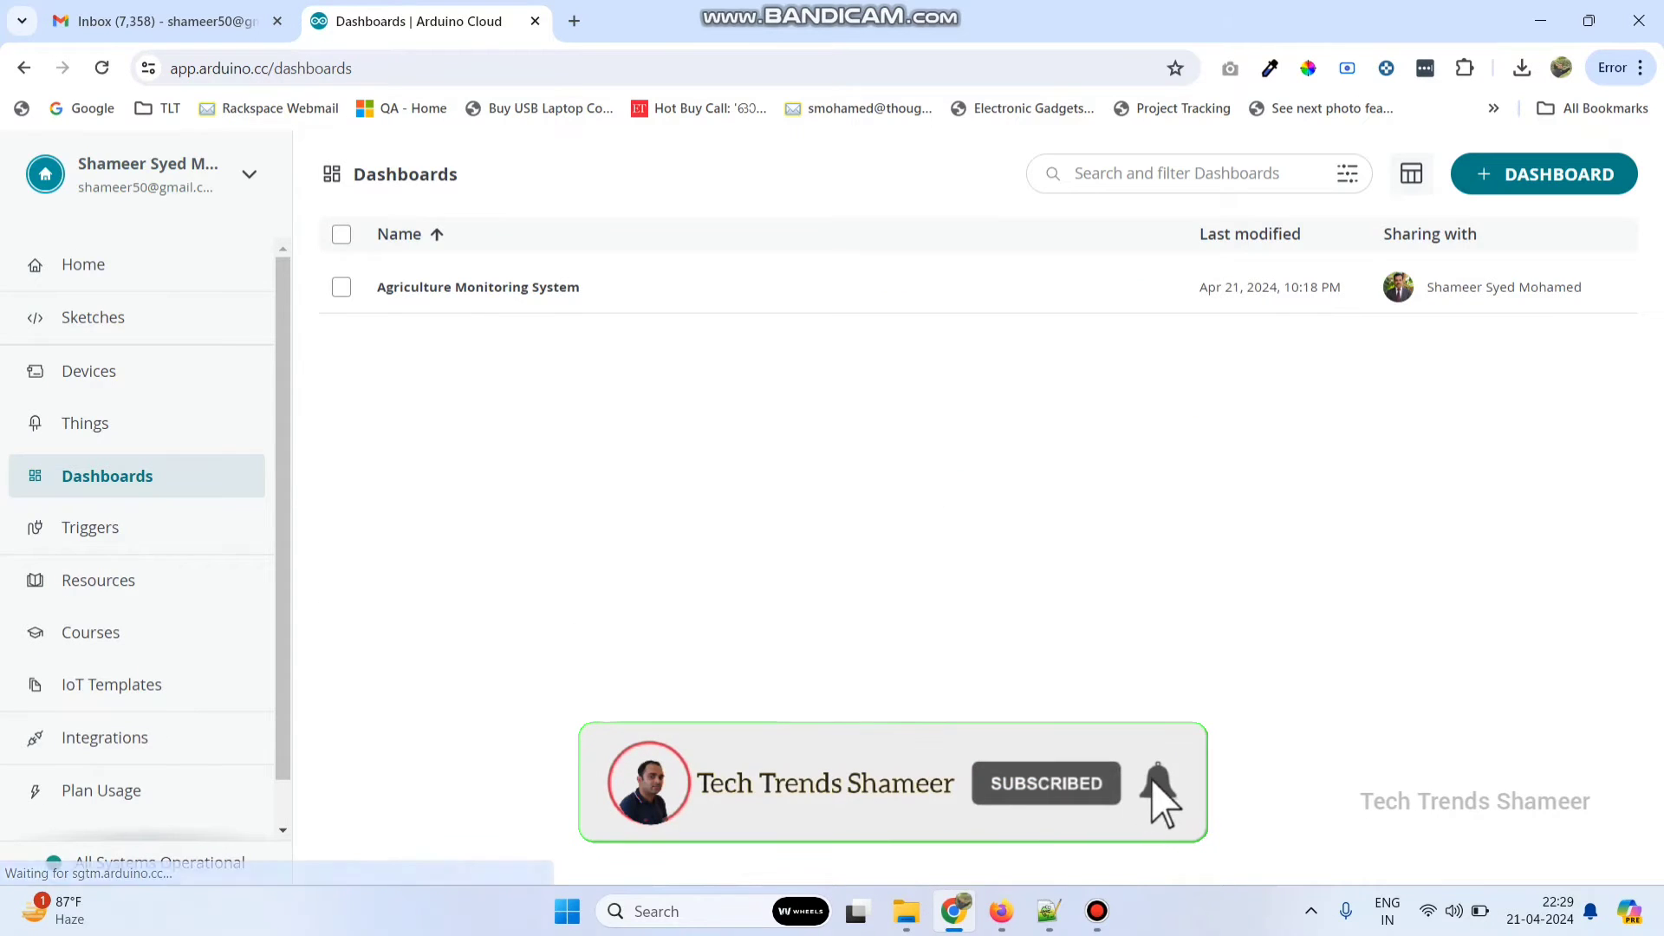
pyautogui.click(1544, 174)
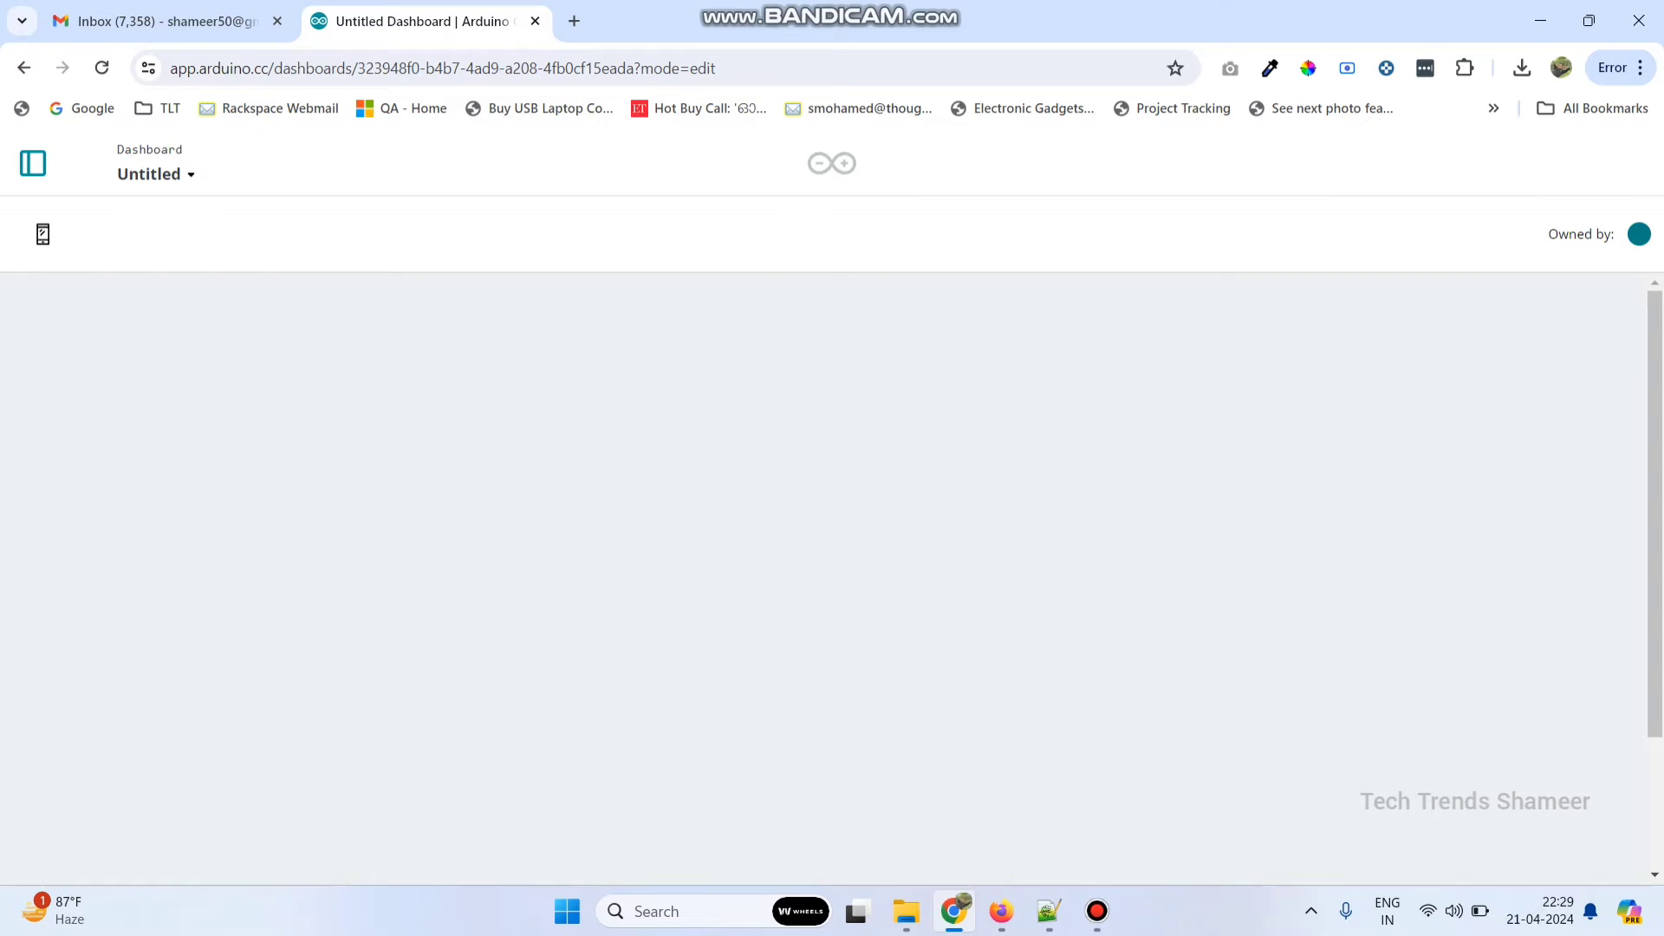
# Rename the untitled dashboard to "Weather Monitoring System".
pyautogui.click(156, 174)
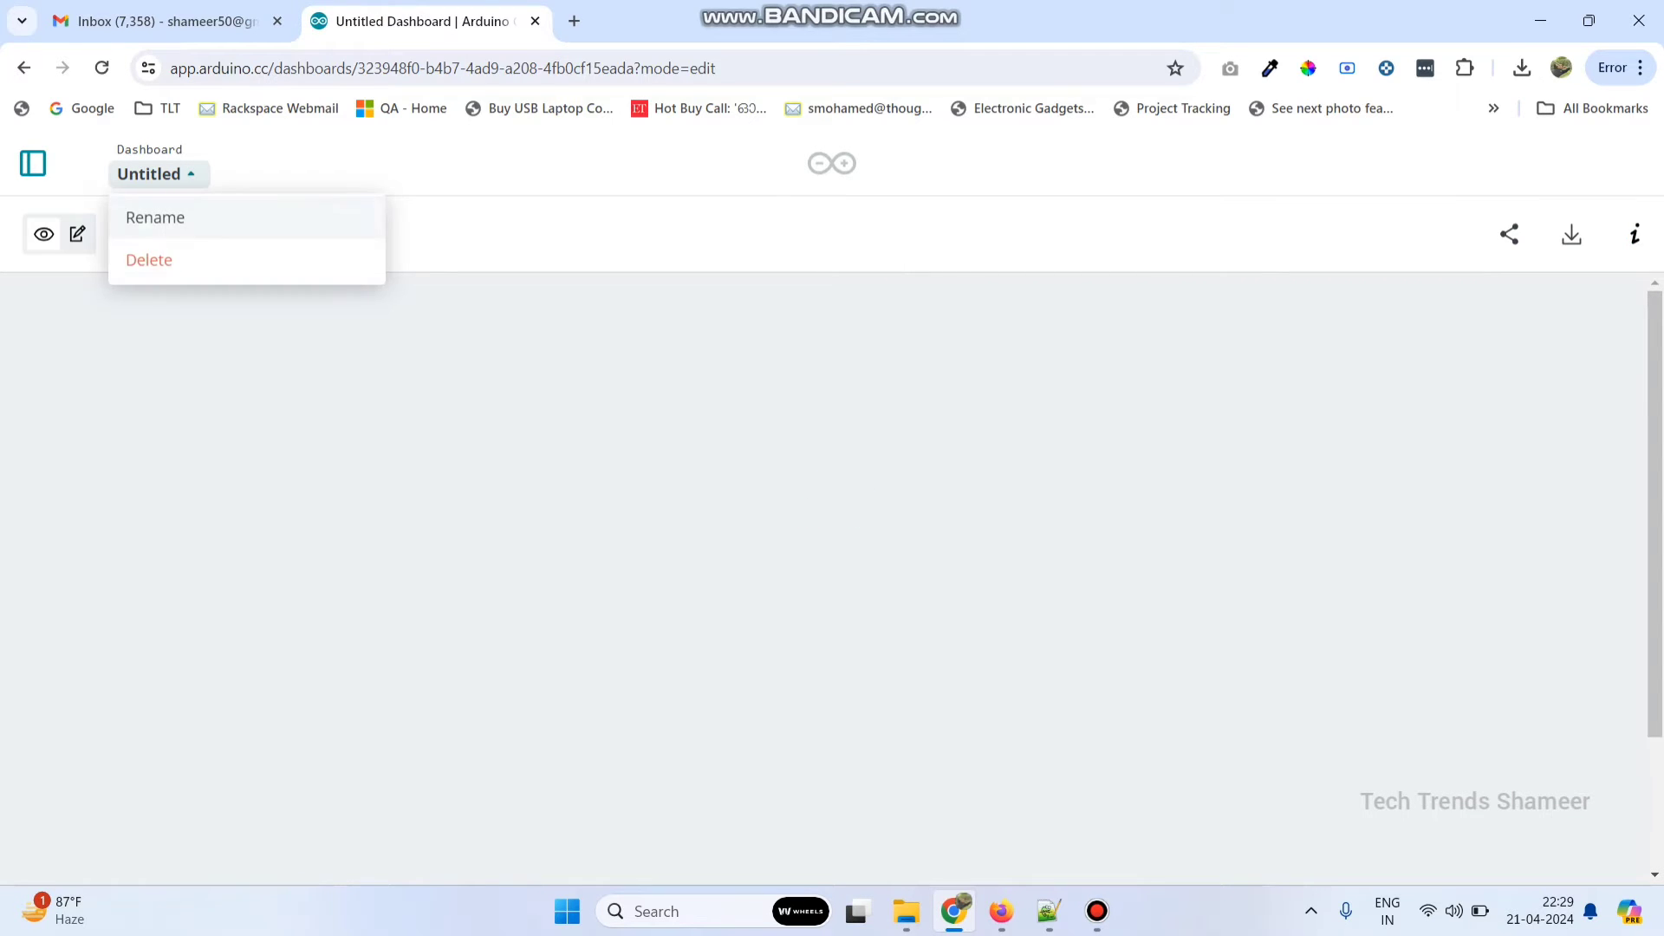
pyautogui.click(154, 215)
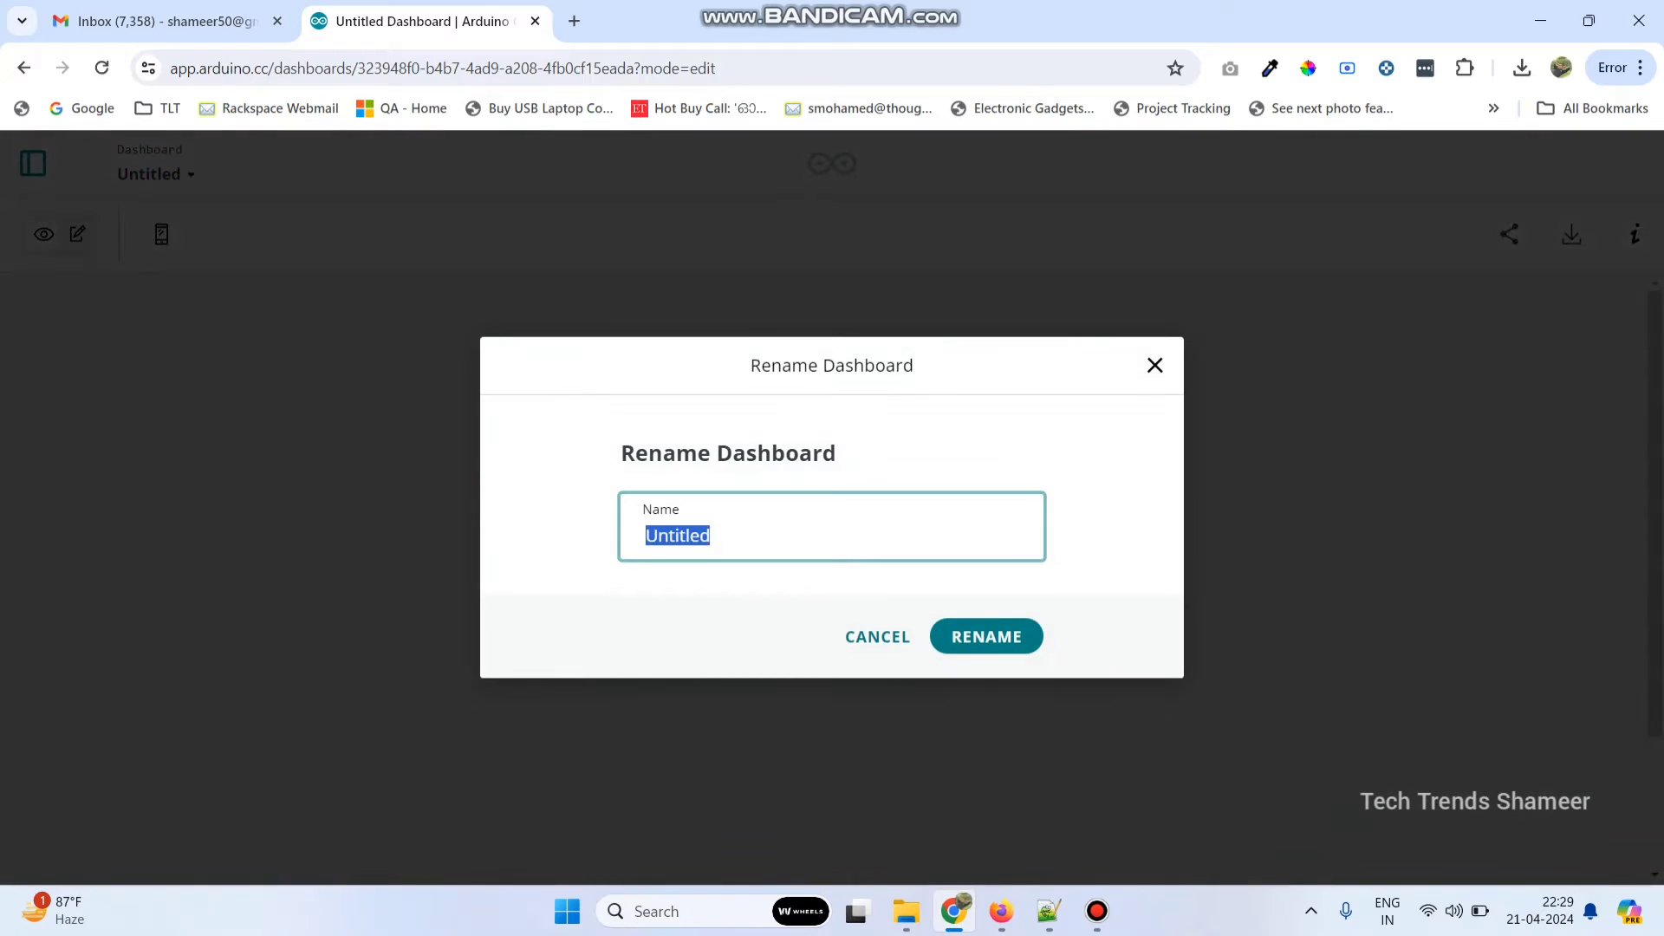
pyautogui.write('Weather Moni')
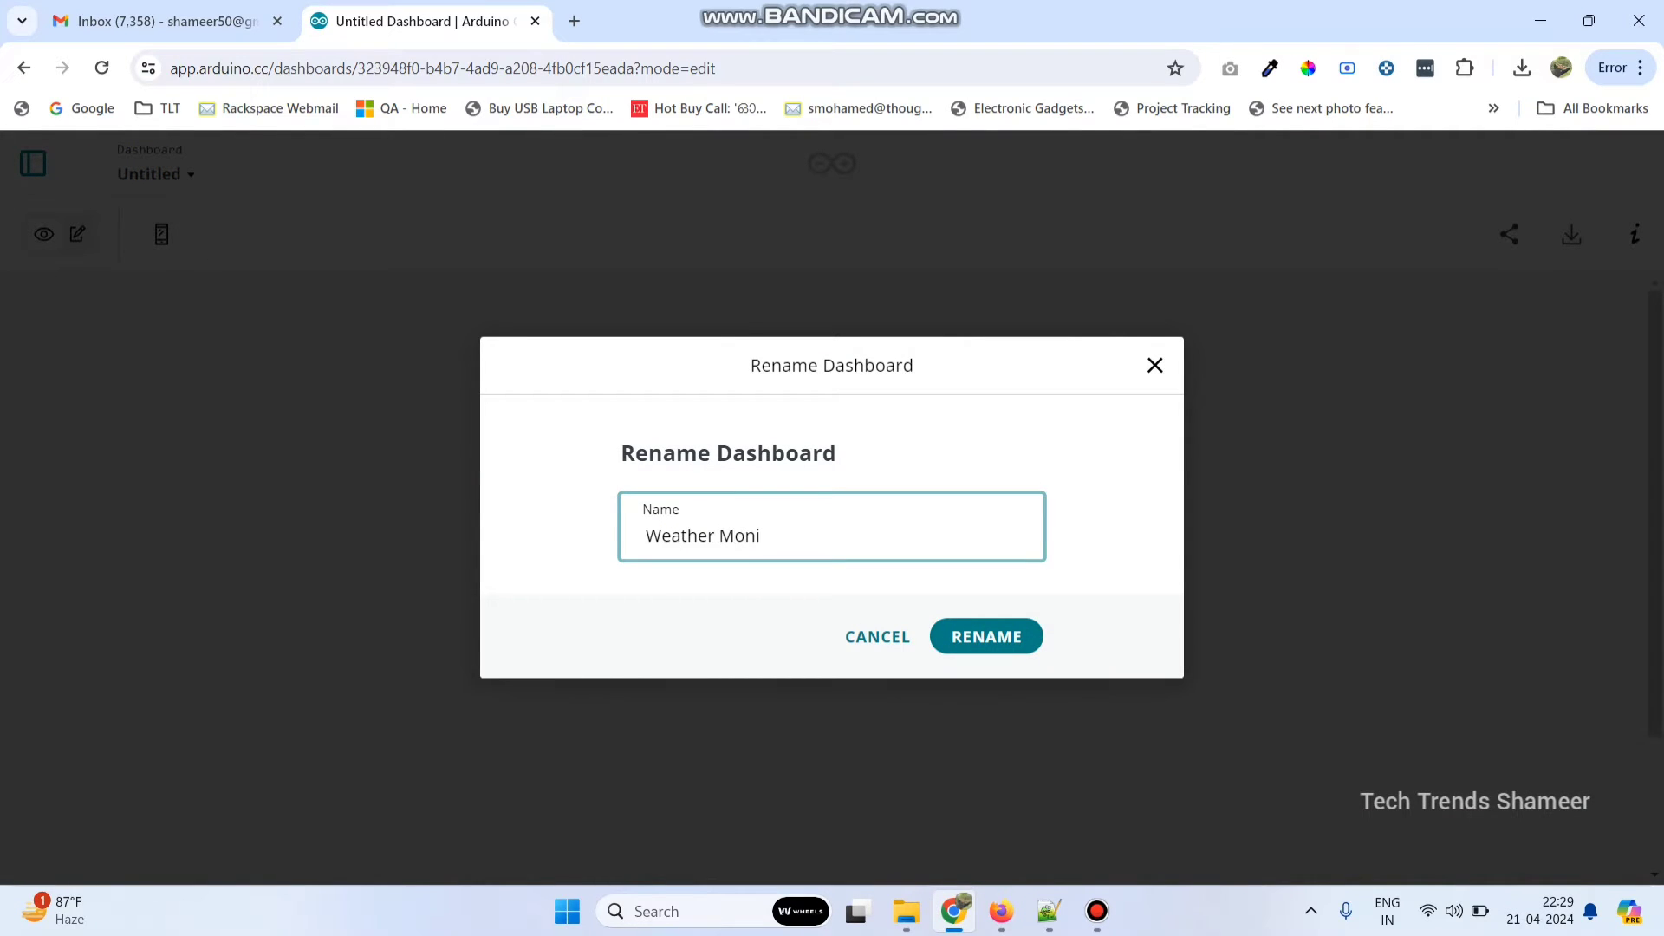
pyautogui.write('toring System')
pyautogui.press('Return')
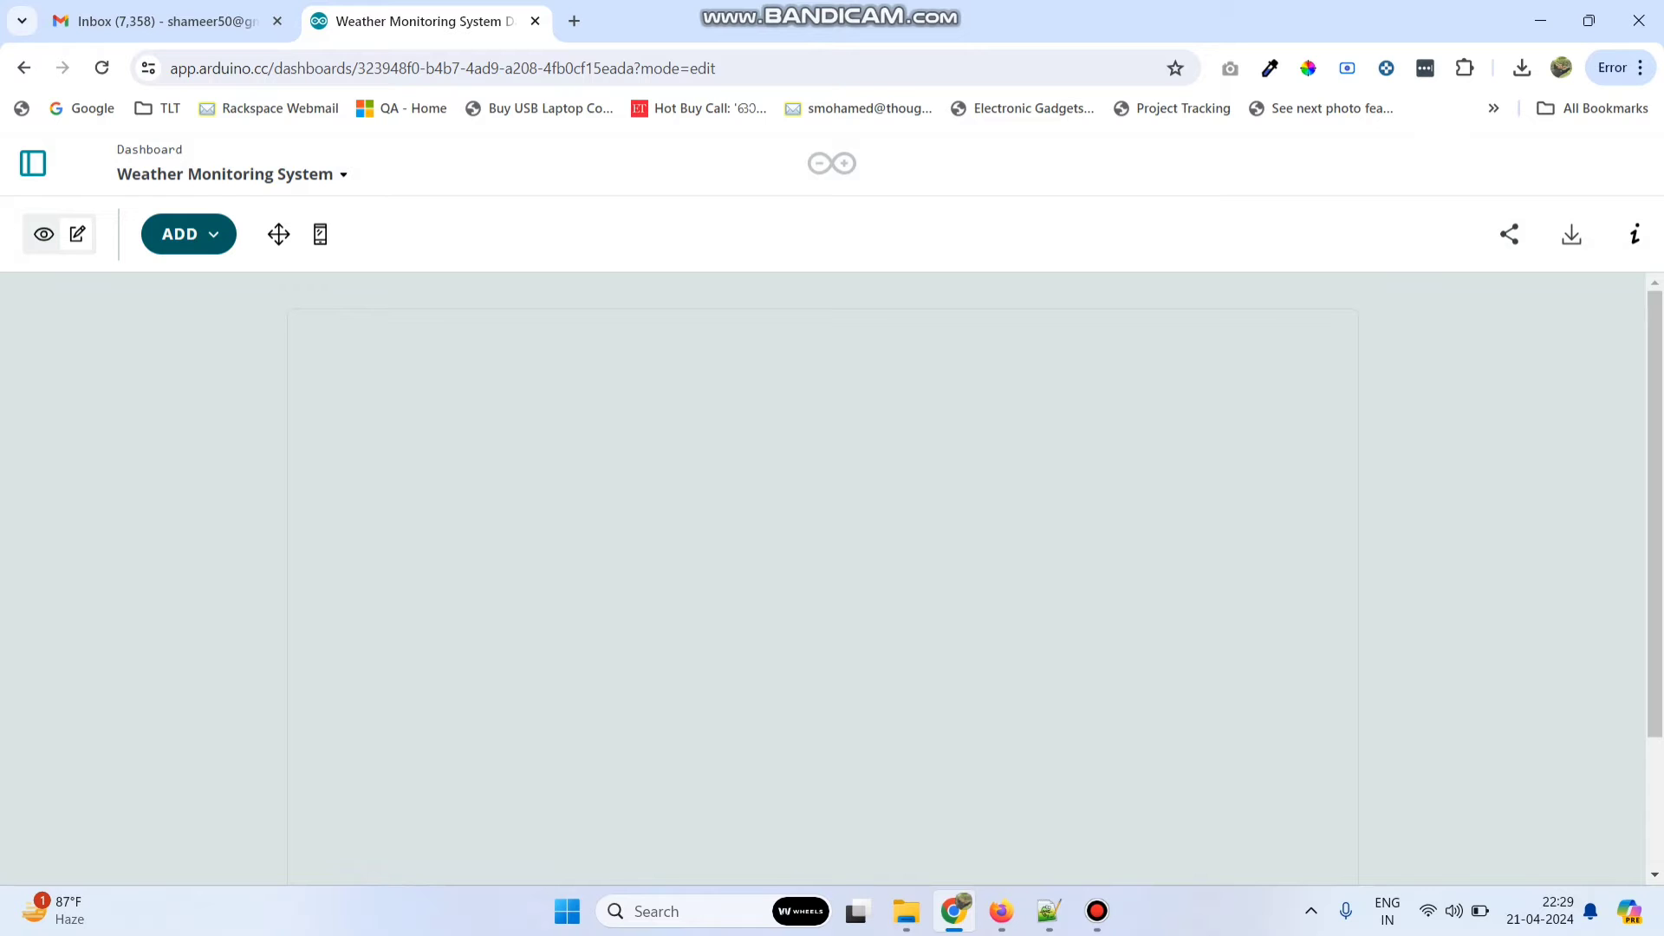
# Add a Gauge widget to the dashboard and name it "Temperature".
pyautogui.click(188, 234)
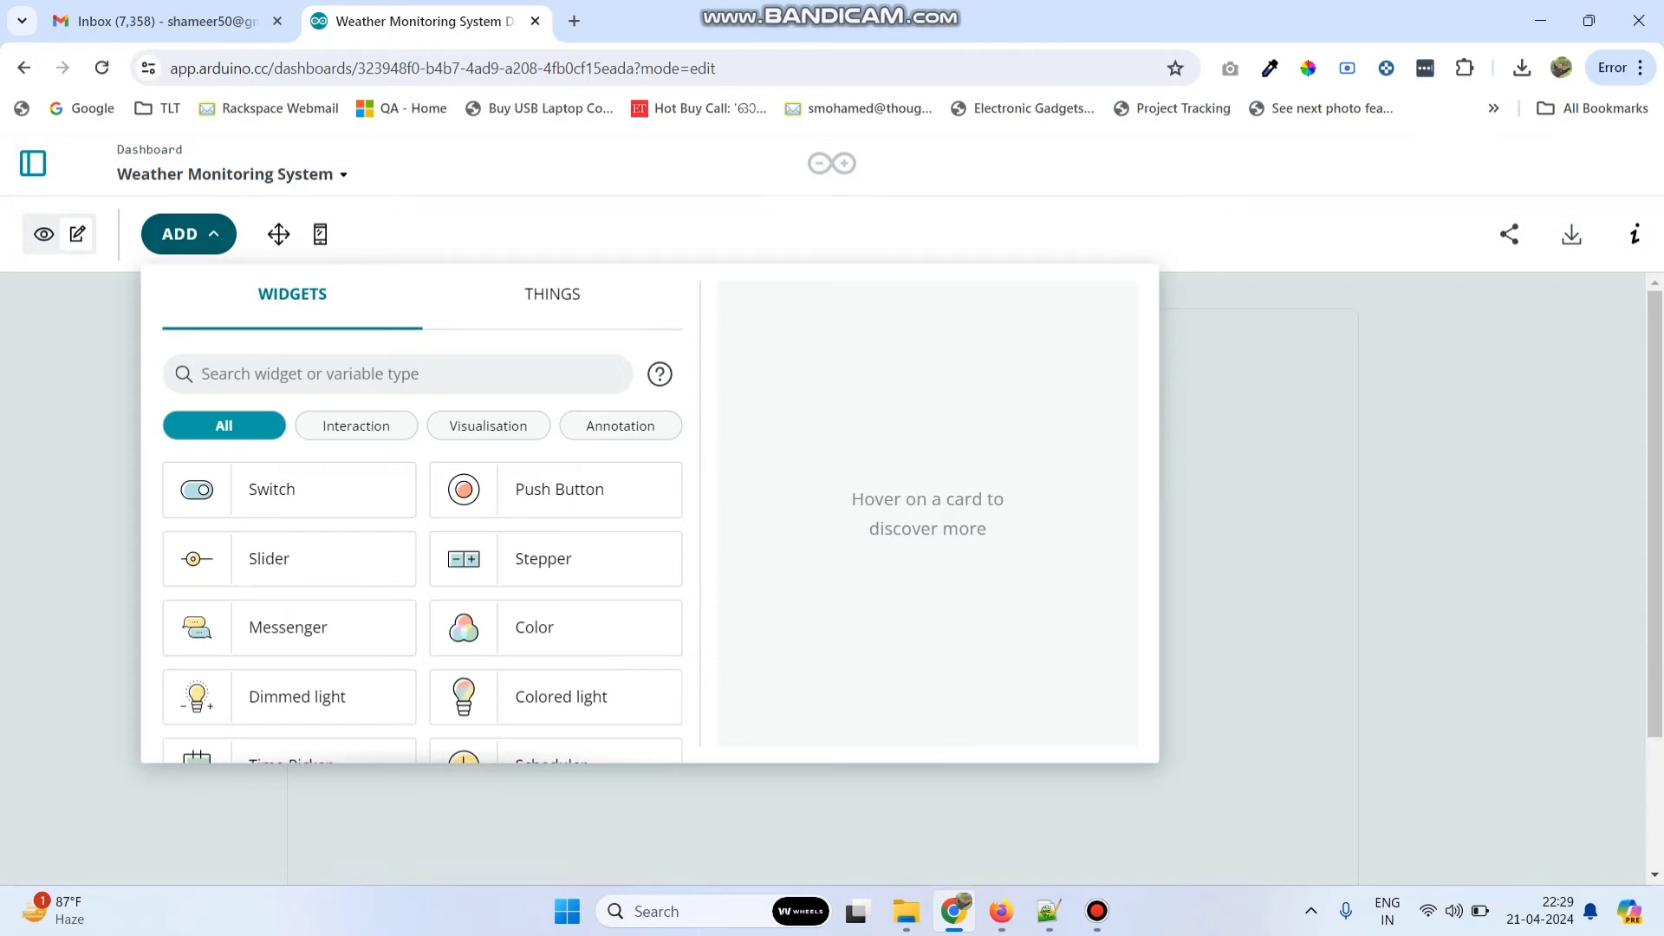
pyautogui.scroll(-5, 555, 564)
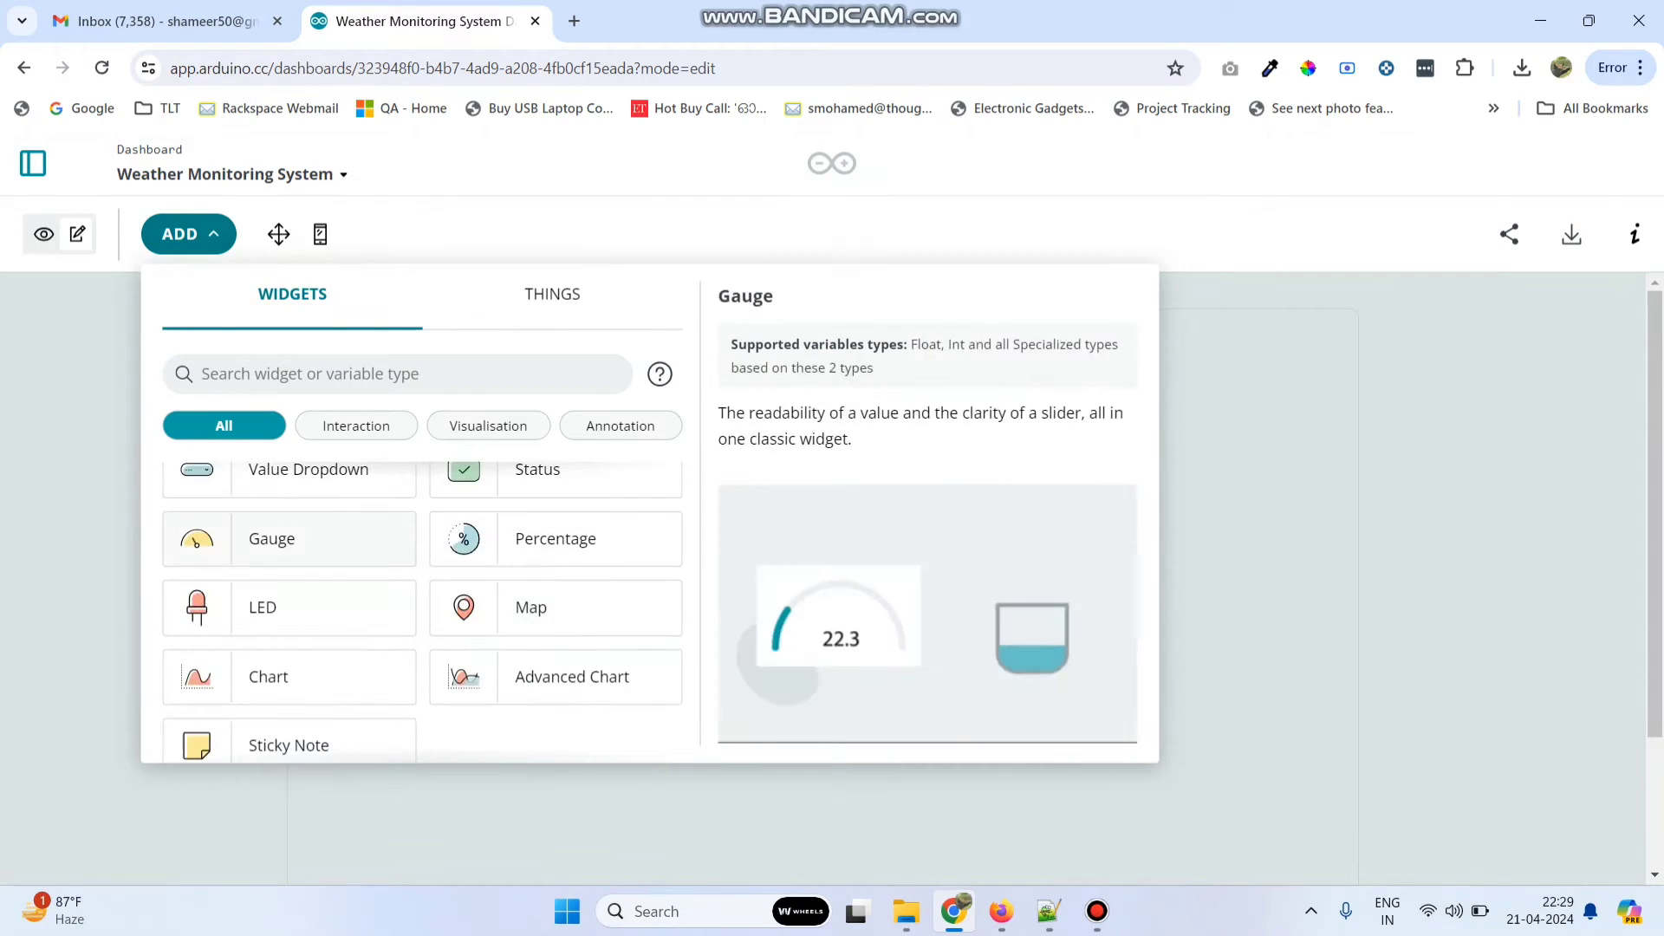
pyautogui.click(289, 538)
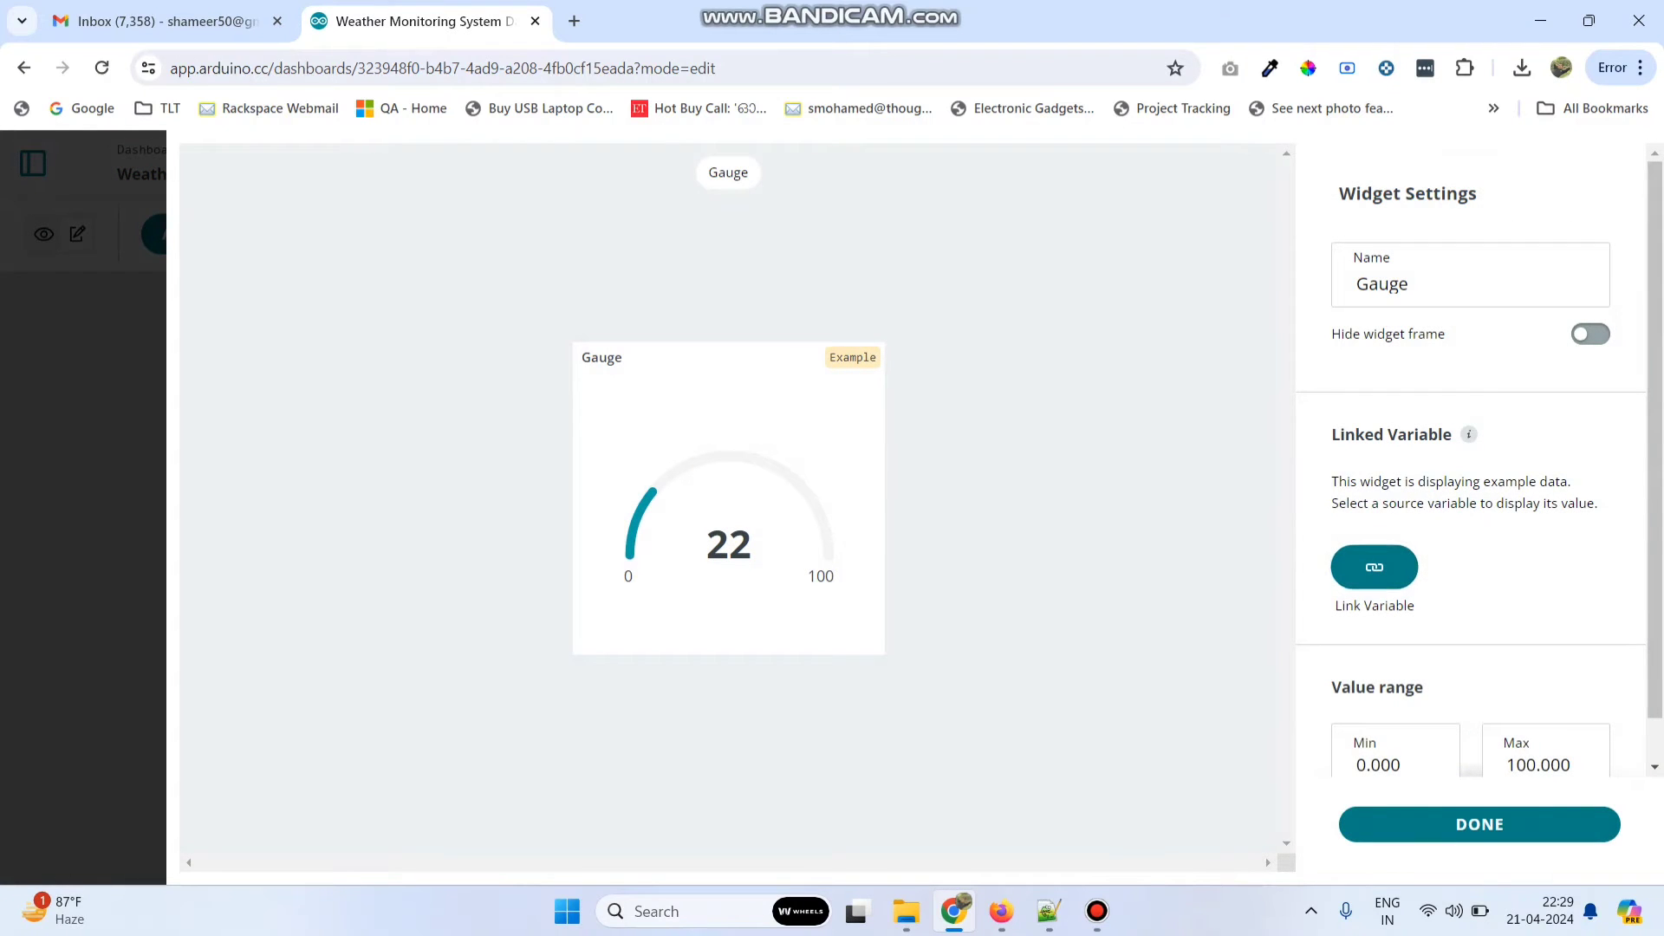
pyautogui.write('Temperature')
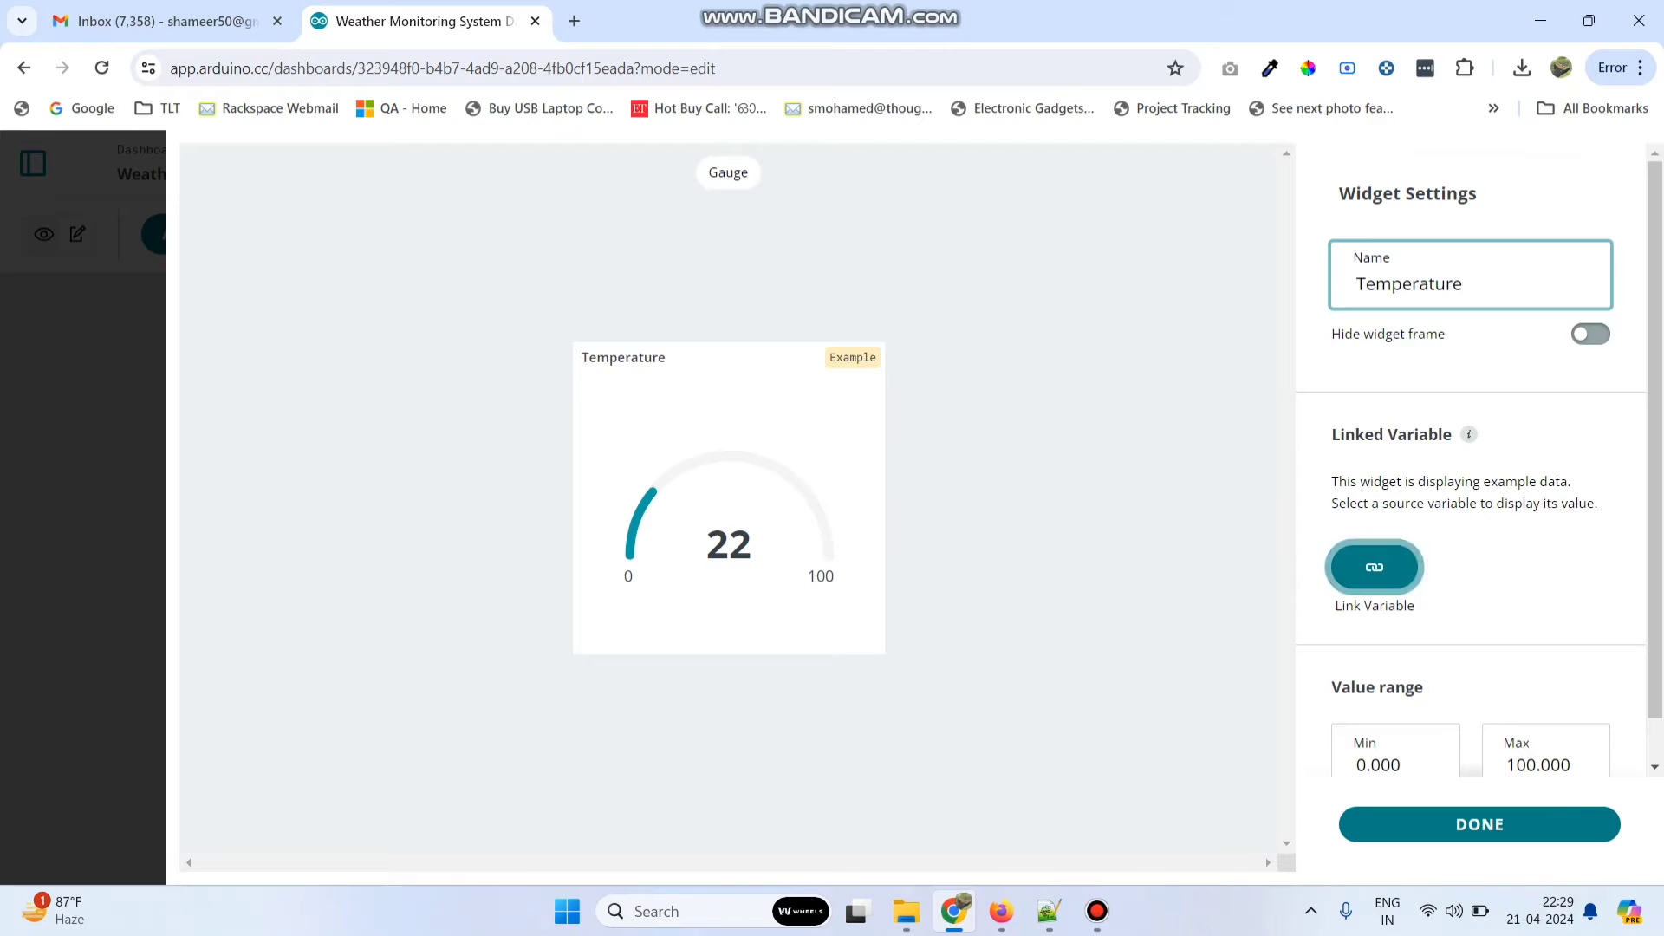
# Link the Temperature gauge to the temperature variable of the Weather Monitoting System Thing and finish the widget.
pyautogui.click(1374, 567)
pyautogui.press('Return')
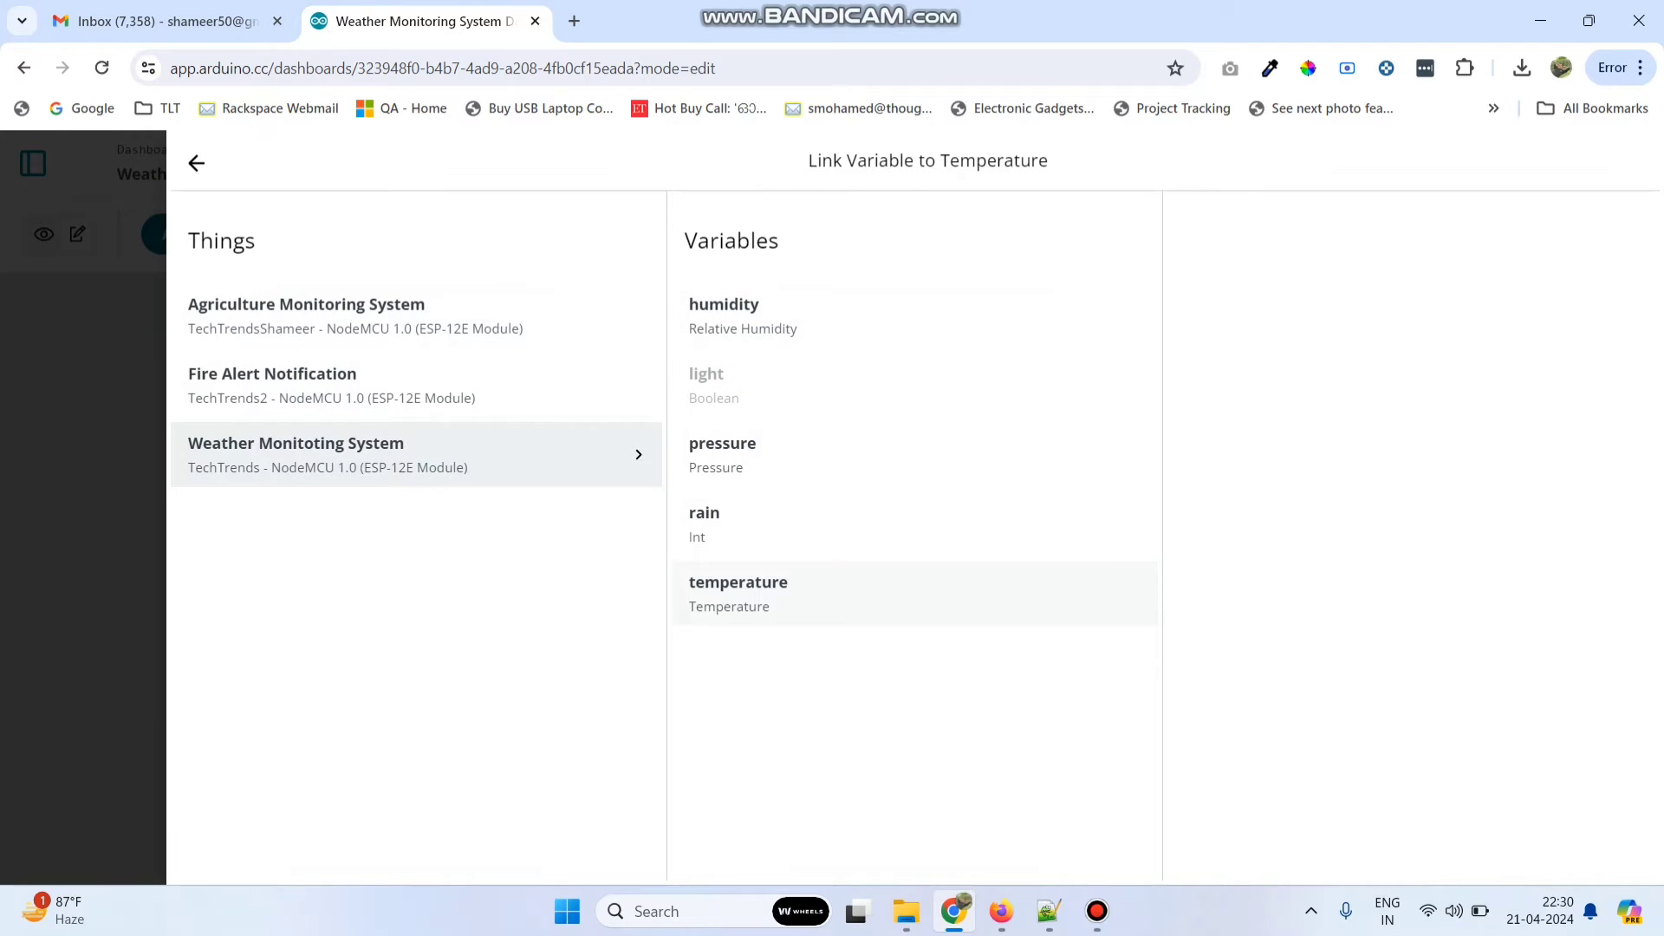
pyautogui.click(738, 593)
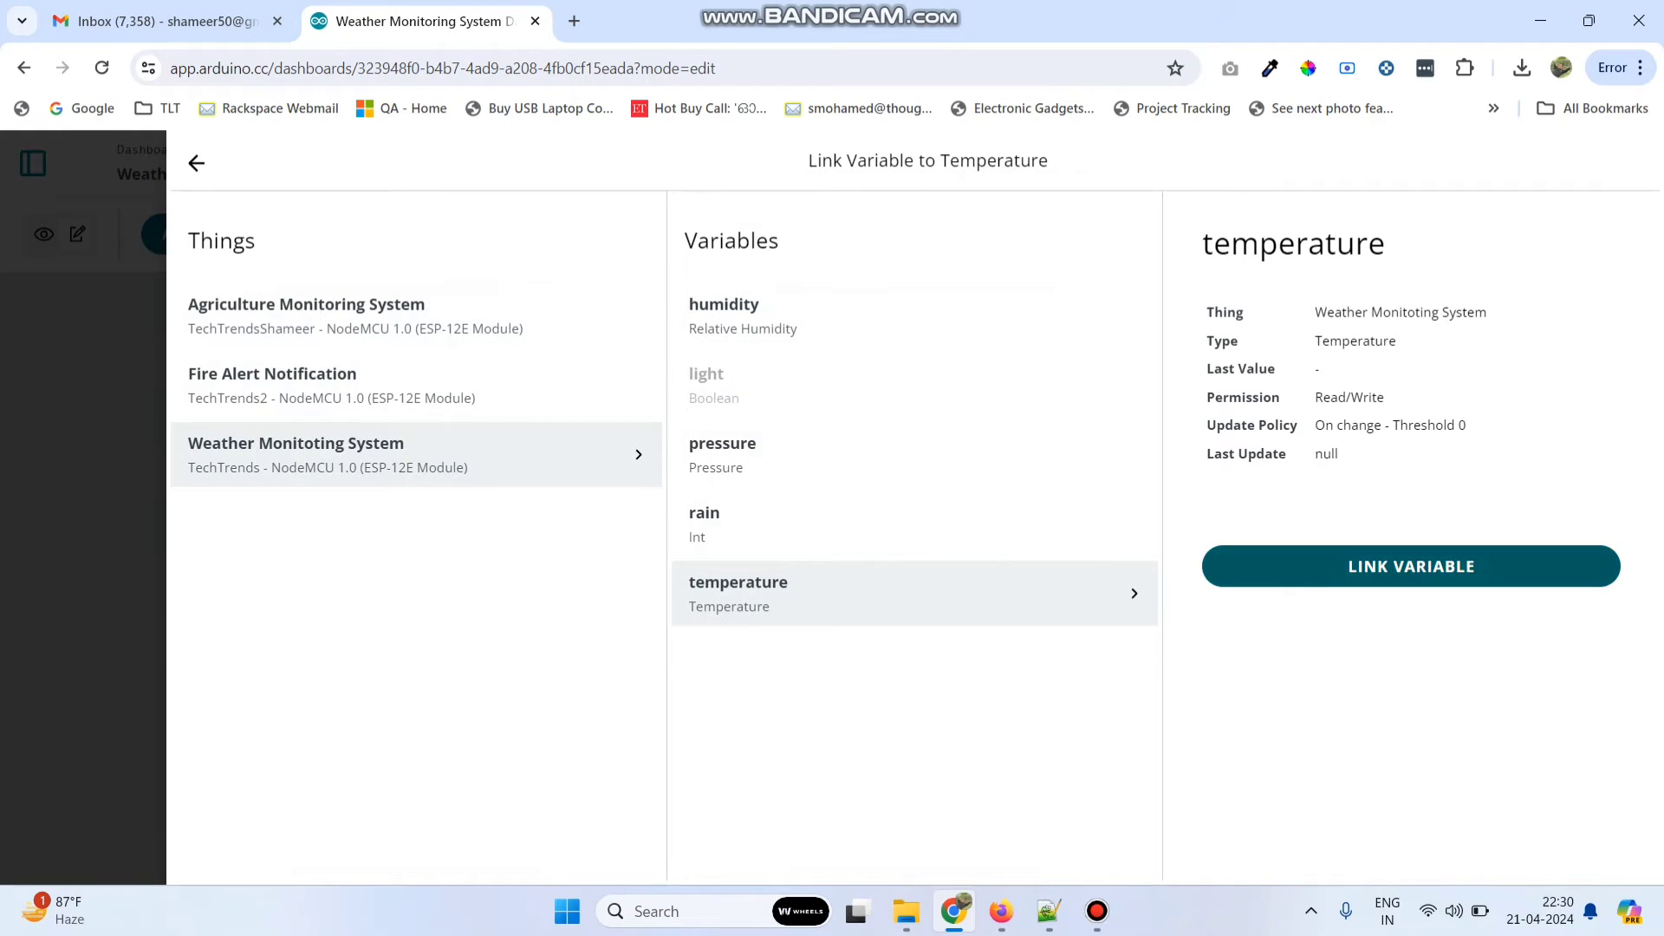
pyautogui.click(1411, 566)
pyautogui.scroll(-1, 1411, 566)
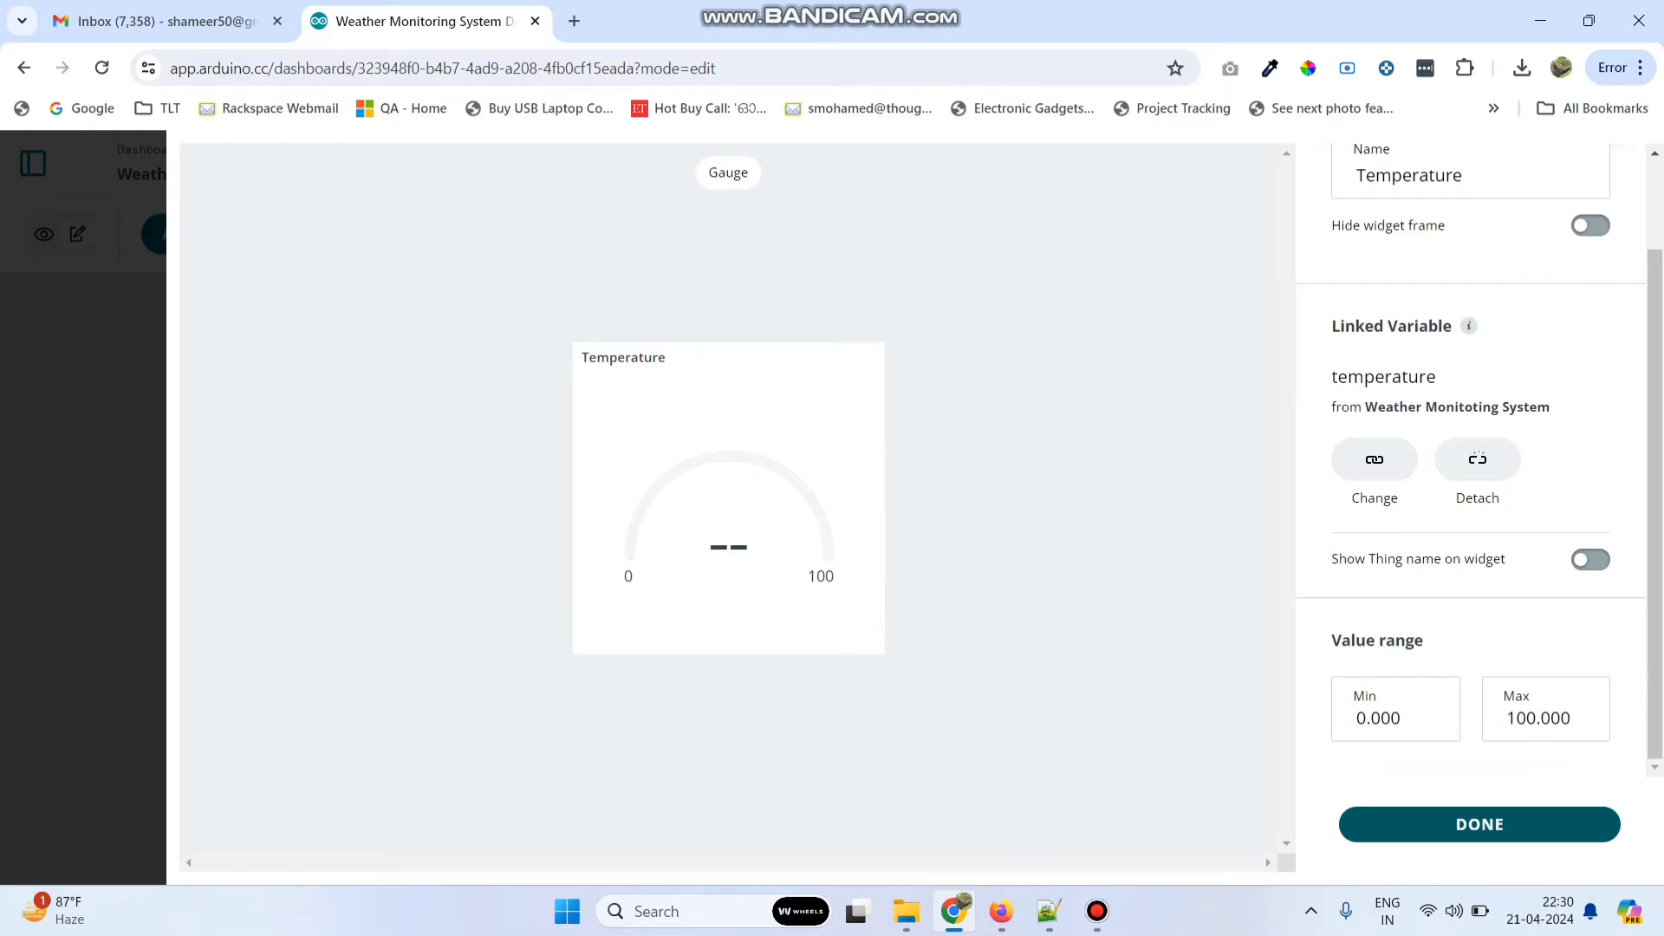
pyautogui.click(1480, 824)
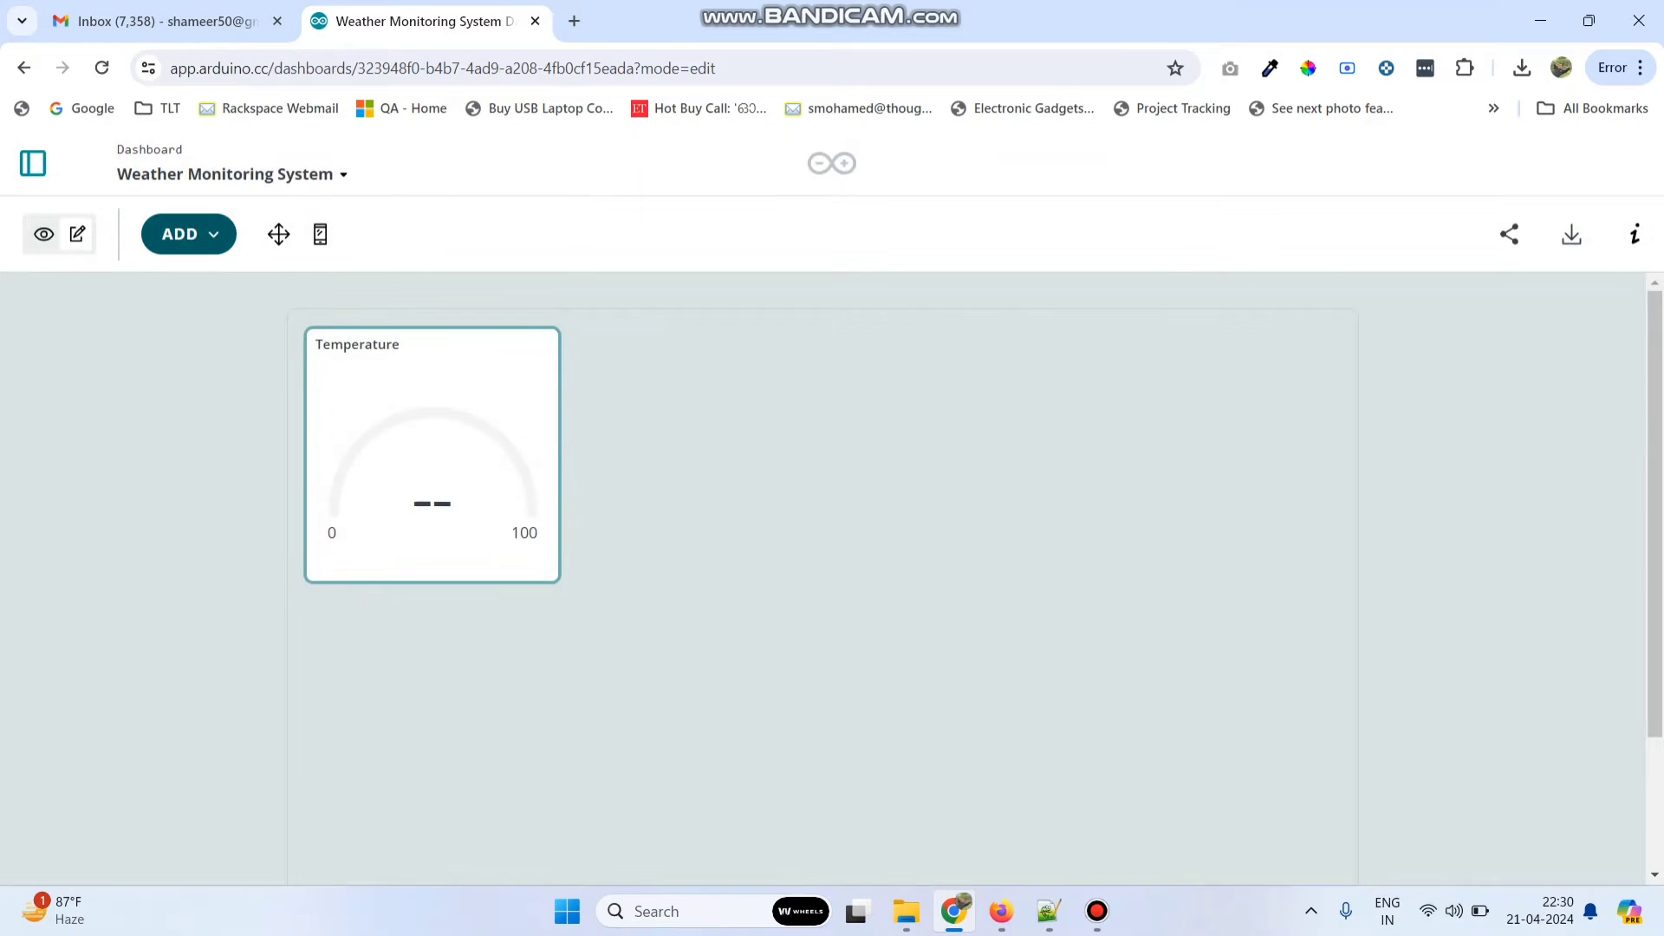
# Add a second Gauge widget to the dashboard and name it "Humidity".
pyautogui.click(188, 233)
pyautogui.scroll(-5, 555, 578)
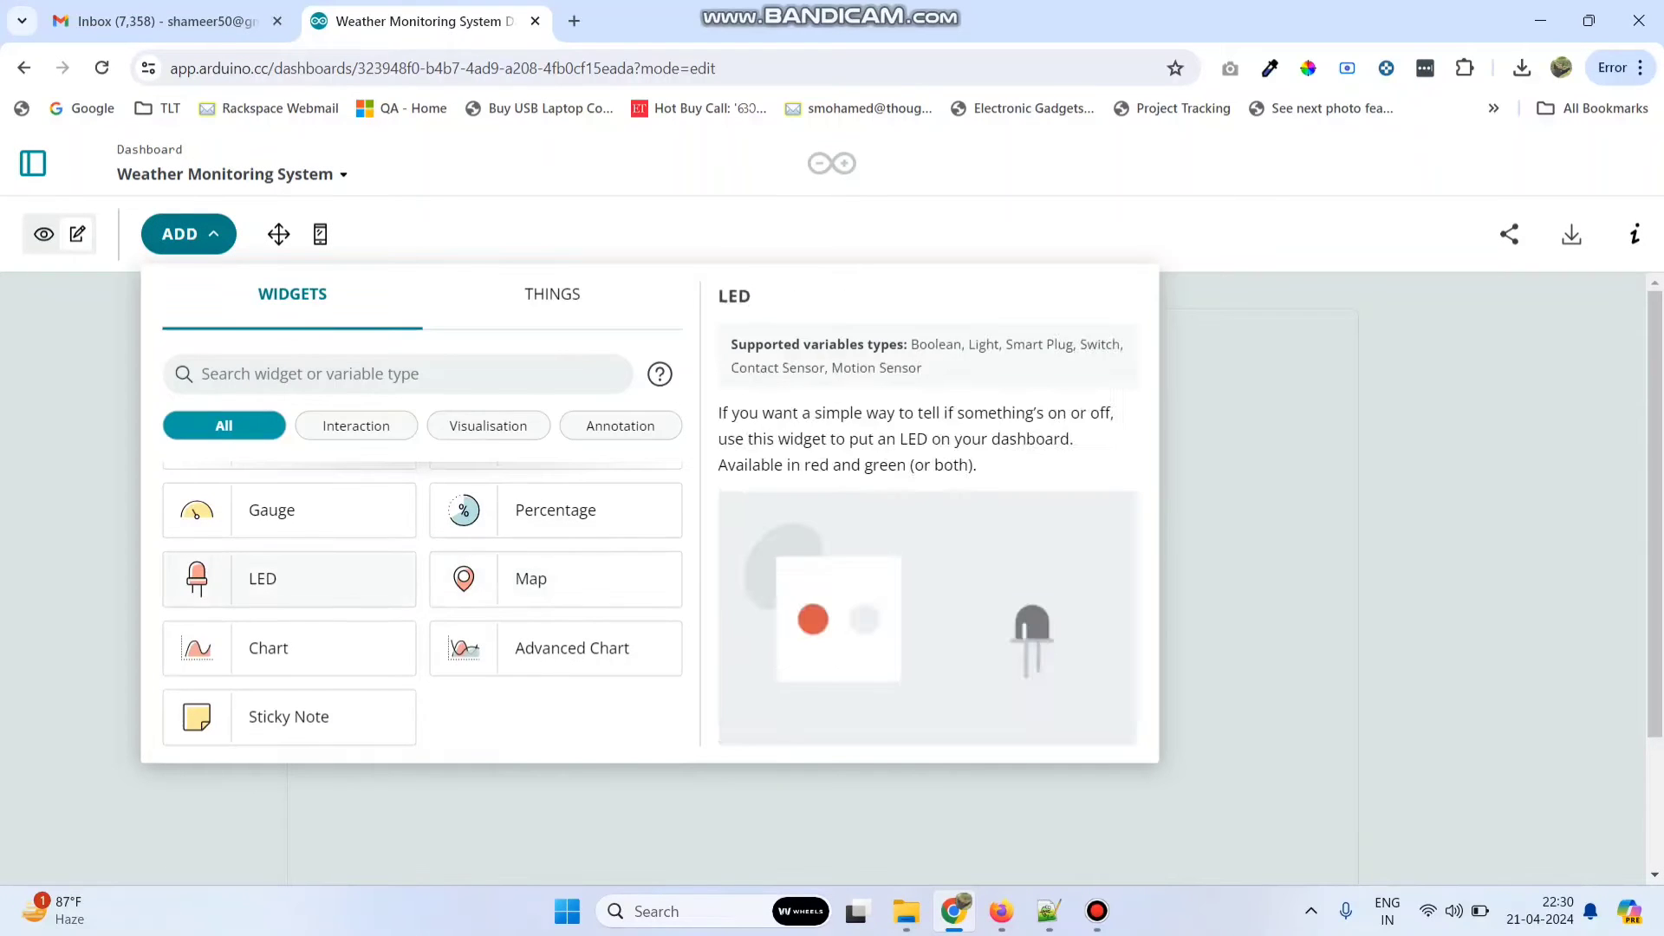
pyautogui.scroll(2, 289, 579)
pyautogui.click(277, 616)
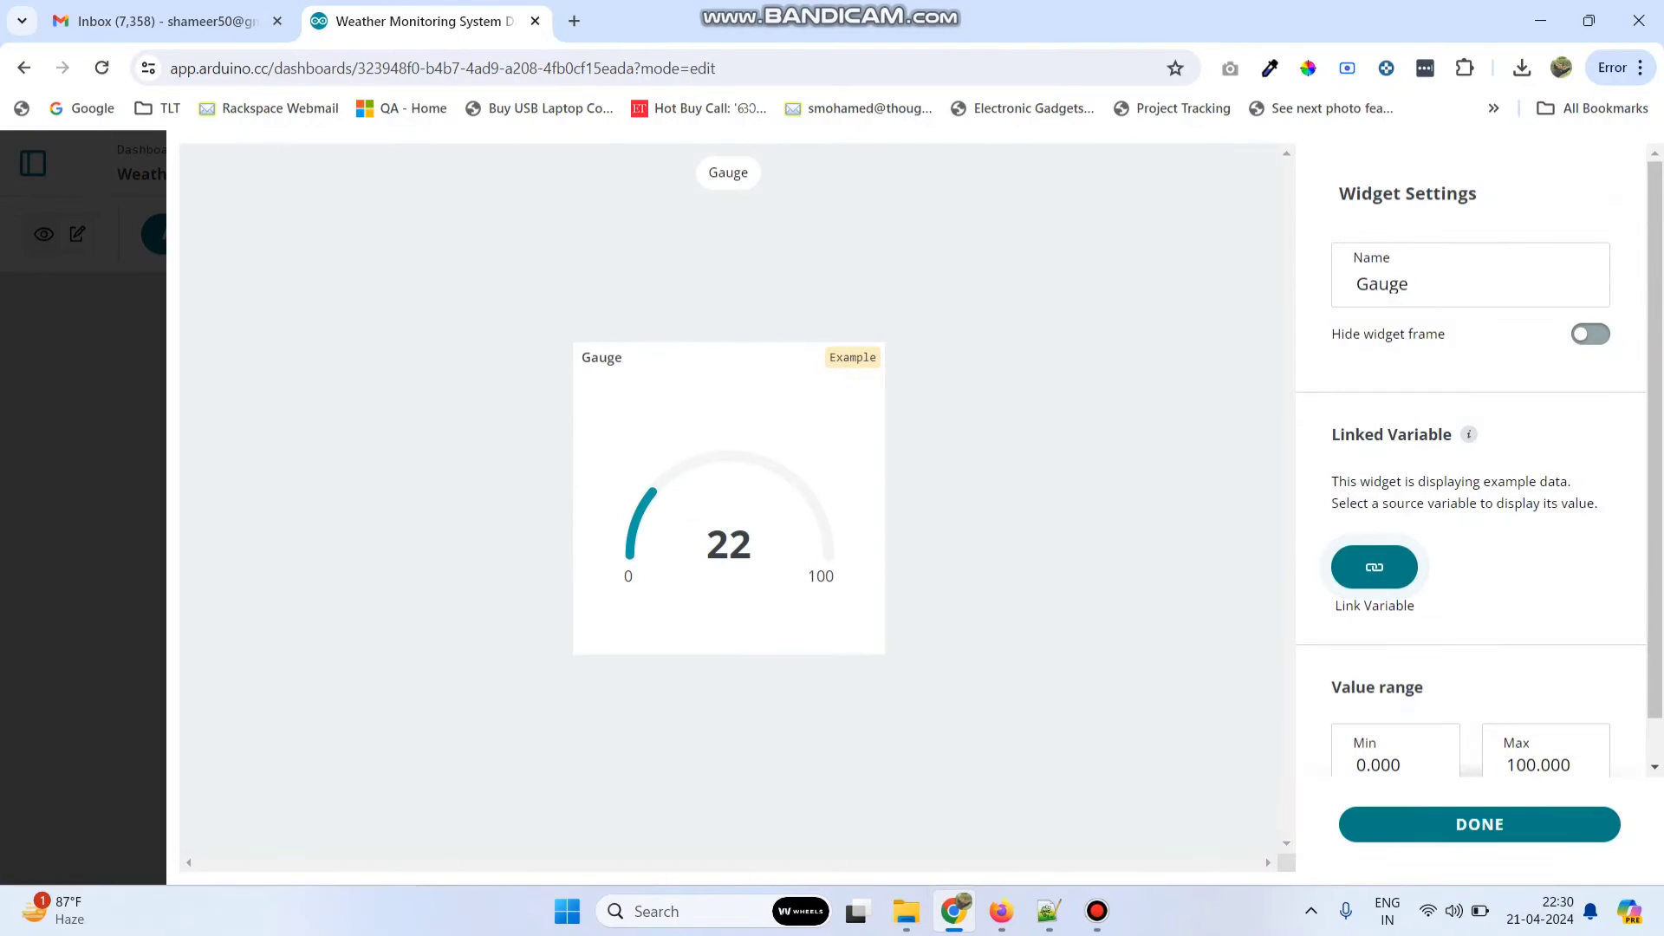
pyautogui.doubleClick(1382, 283)
pyautogui.click(1413, 284)
pyautogui.doubleClick(1382, 284)
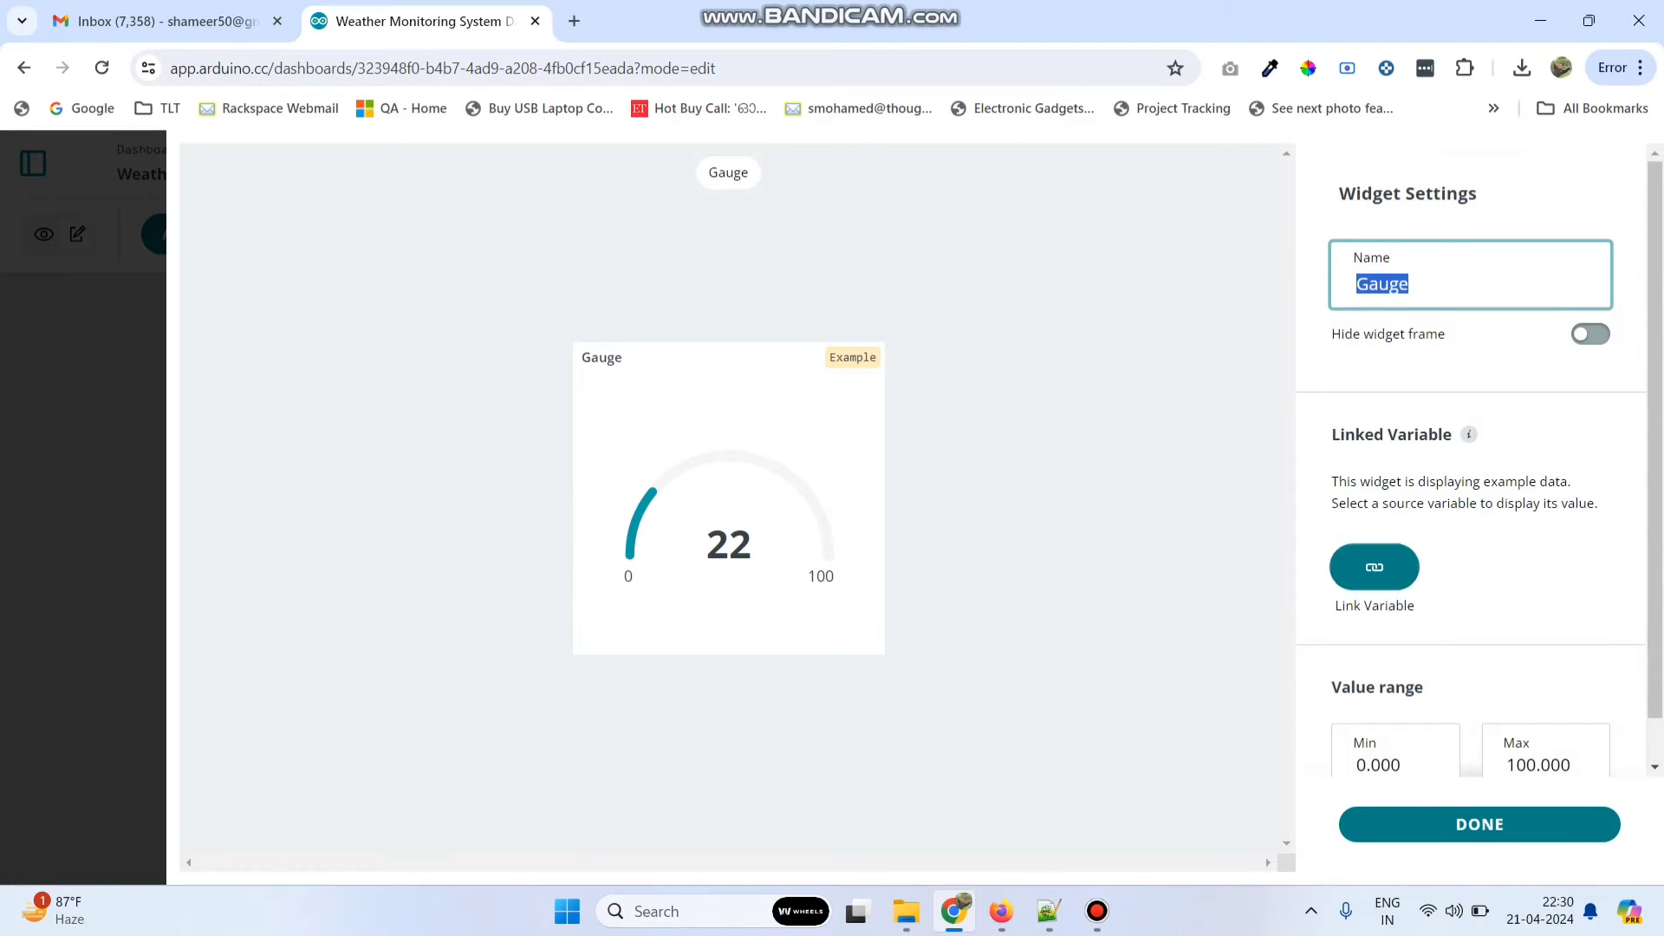
pyautogui.write('Humidity')
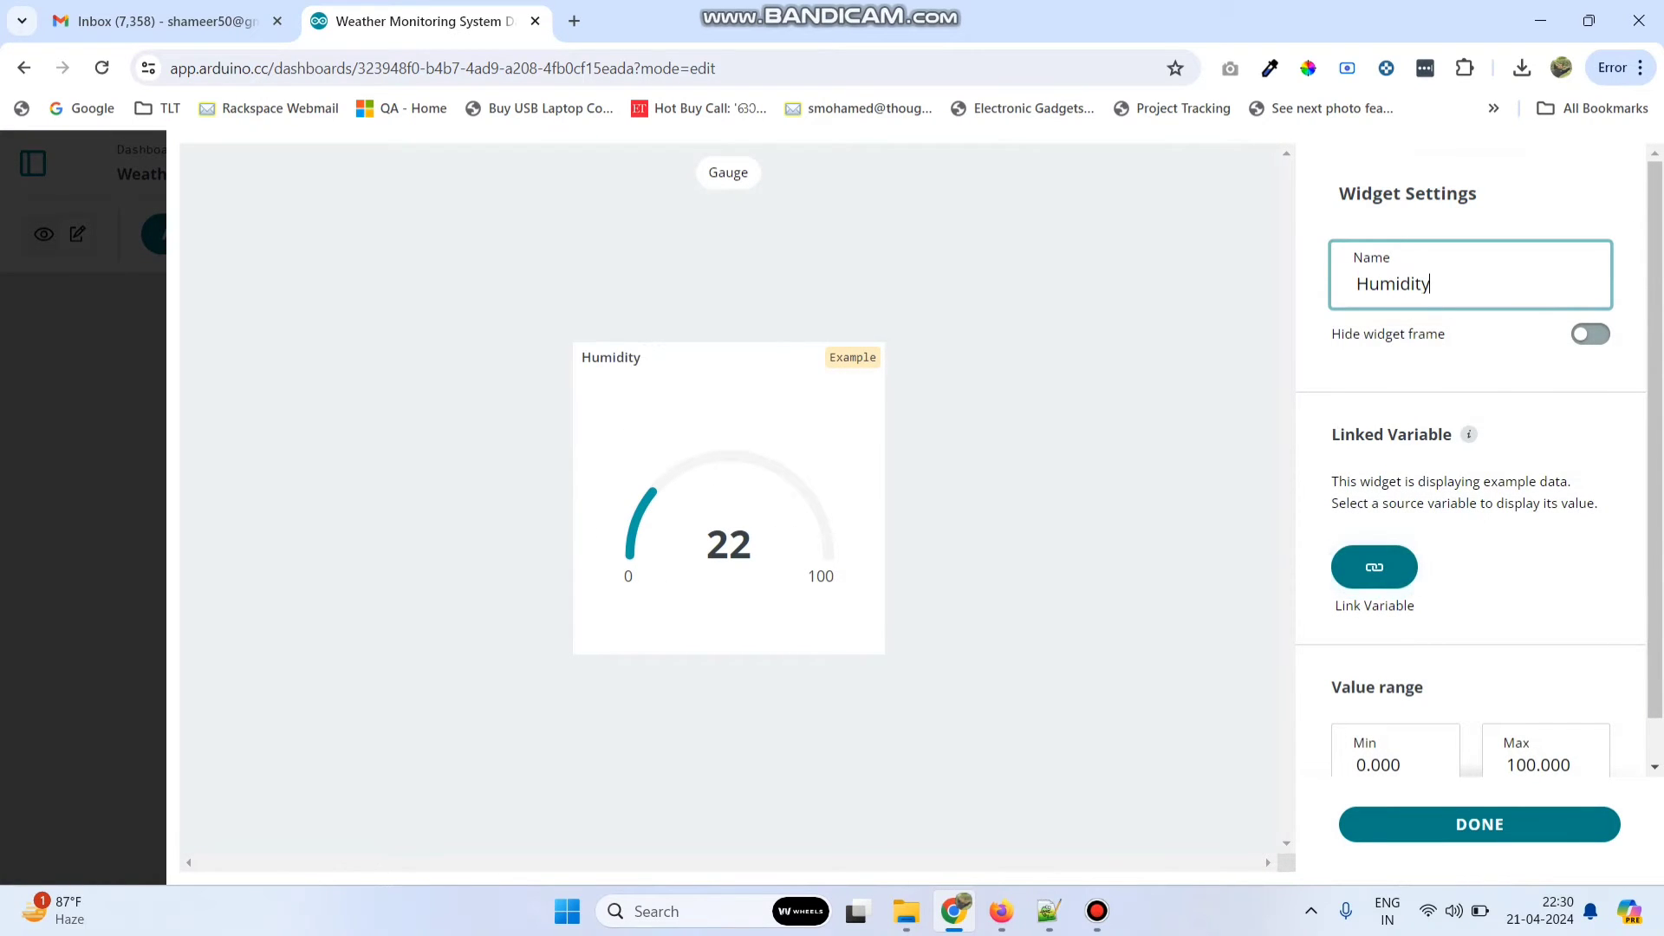
# Link the Humidity gauge to the humidity variable of the Weather Monitoting System Thing and finish the widget.
pyautogui.click(1374, 567)
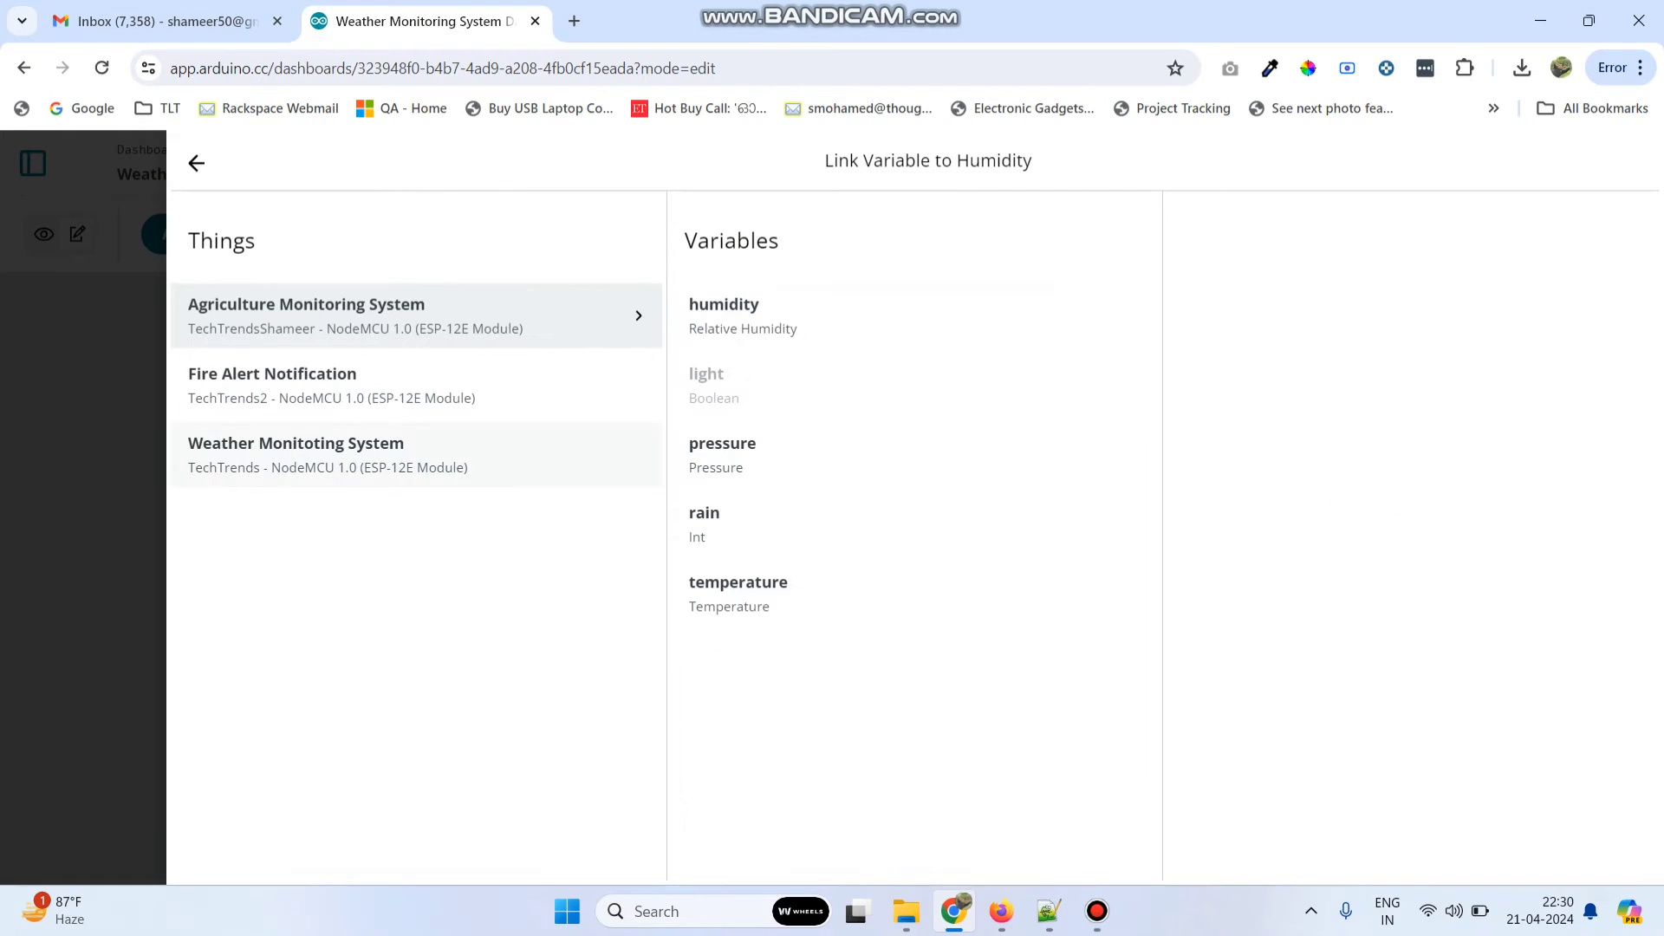
pyautogui.click(416, 454)
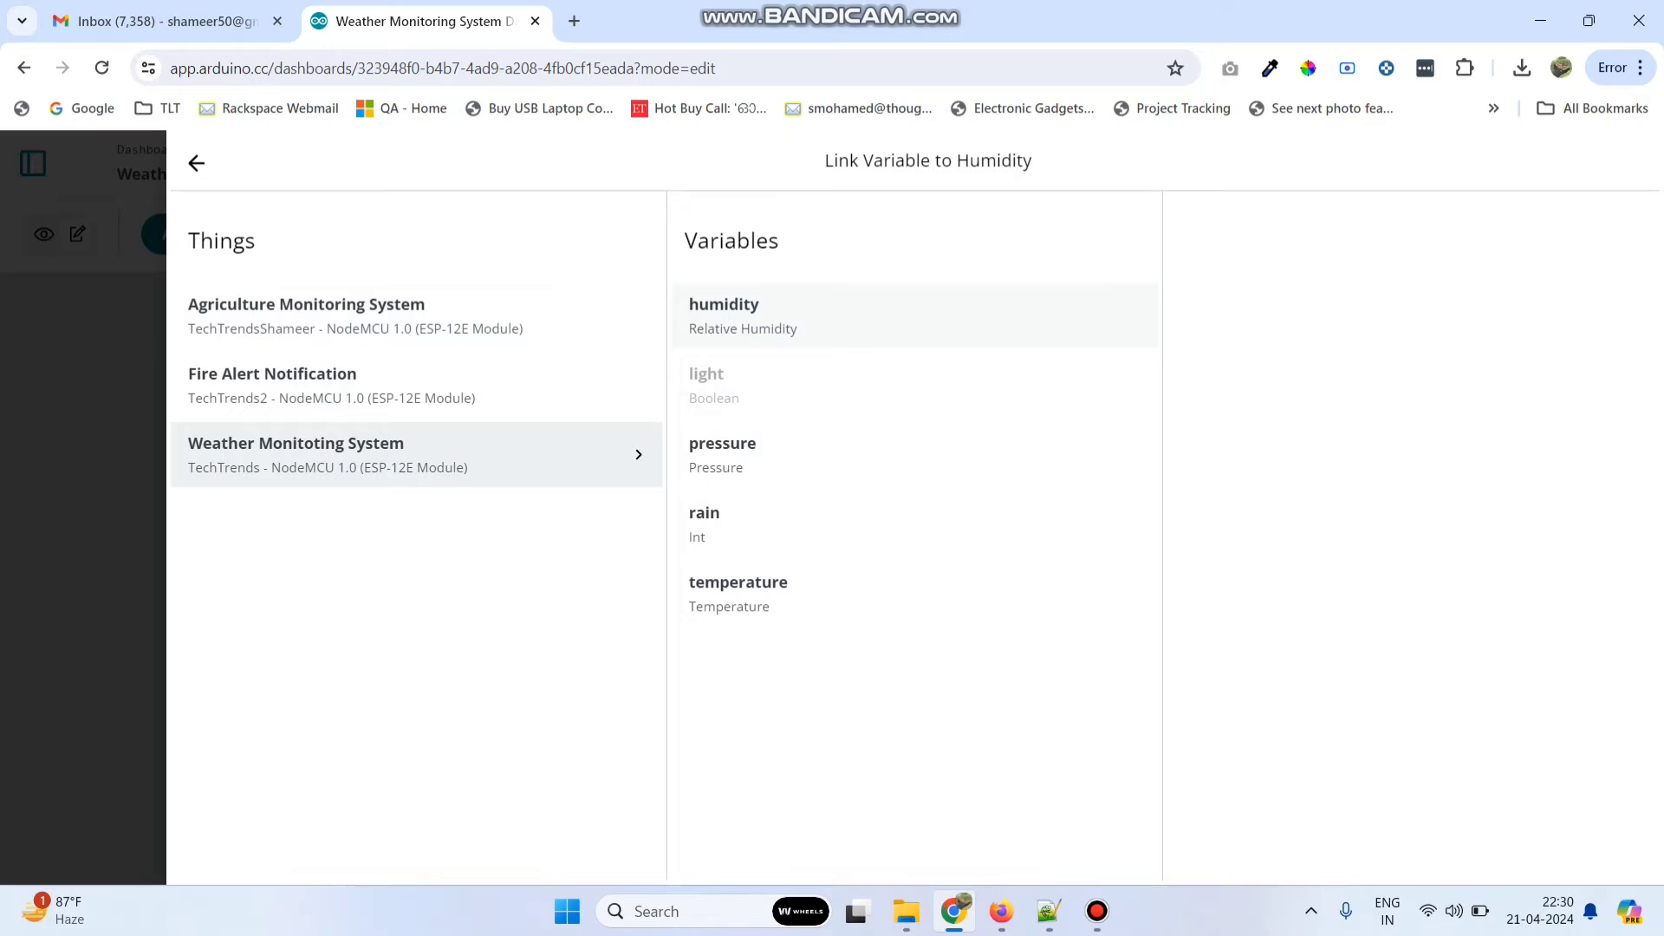
pyautogui.click(915, 316)
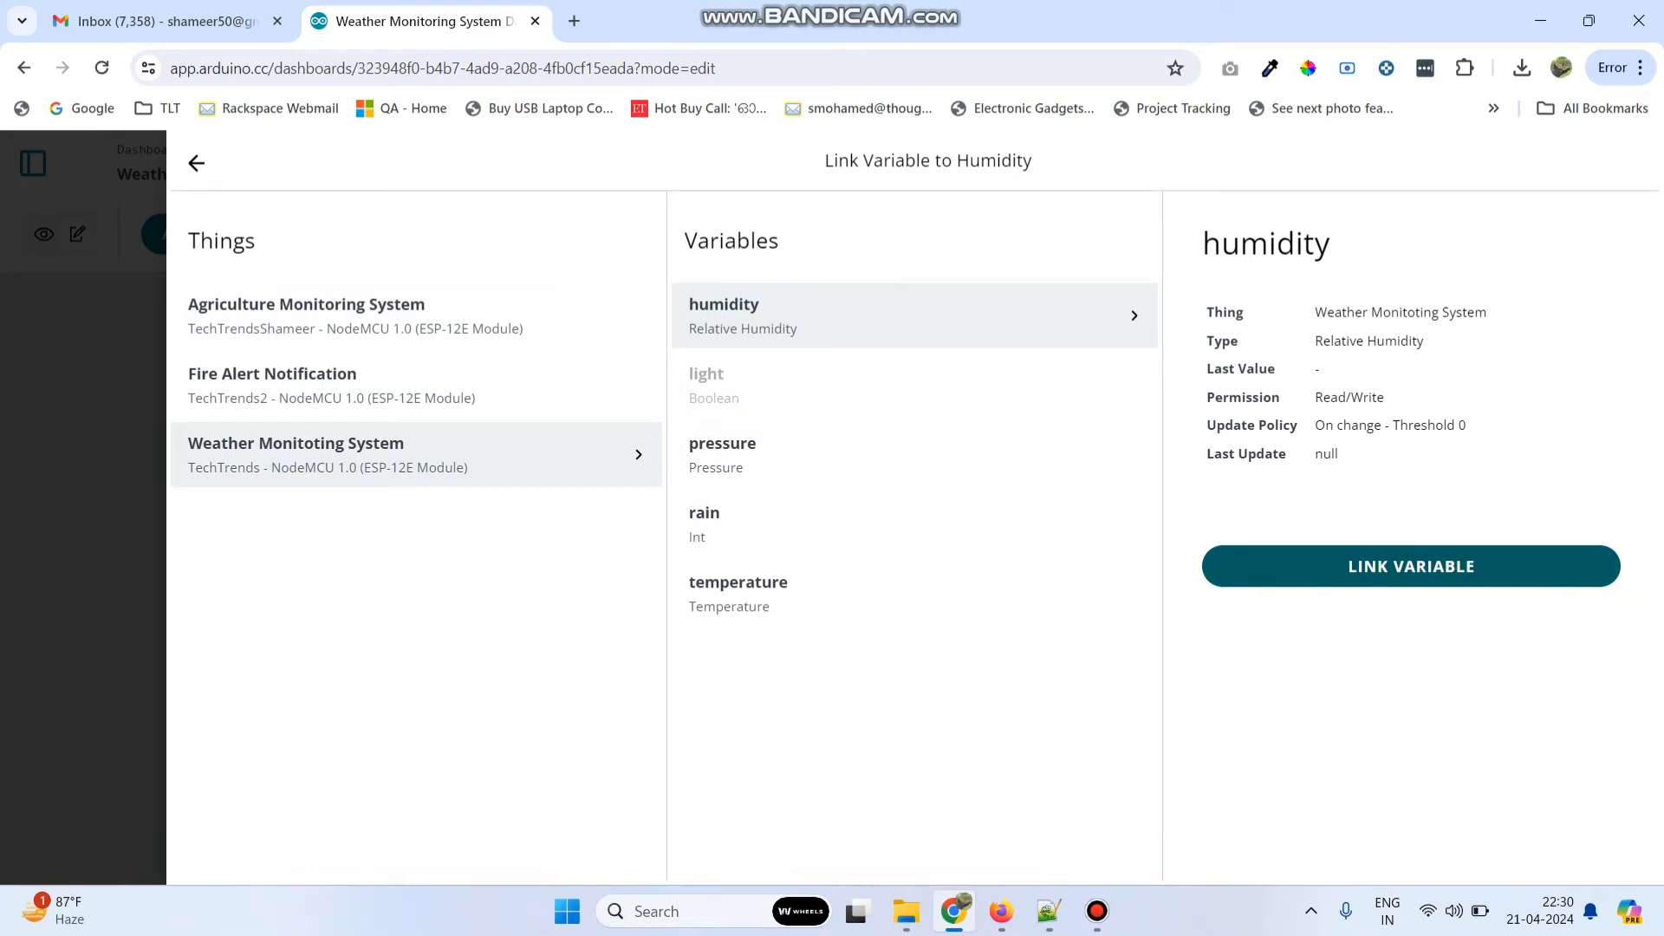
pyautogui.click(1380, 566)
pyautogui.scroll(-2, 1478, 567)
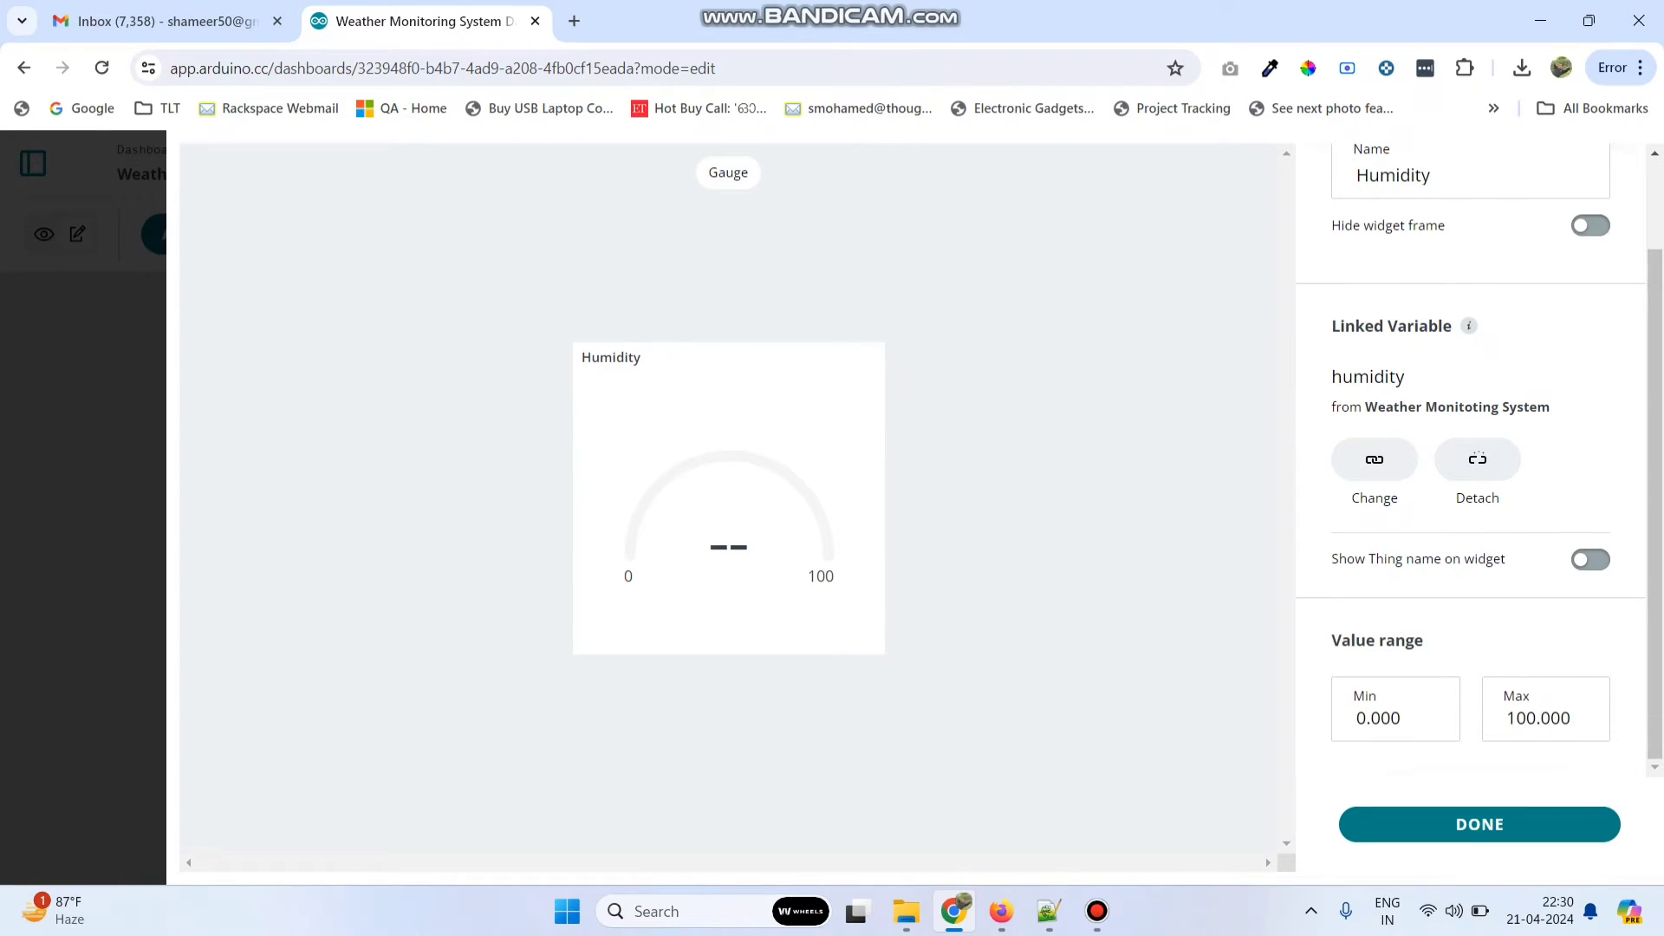
pyautogui.click(1480, 825)
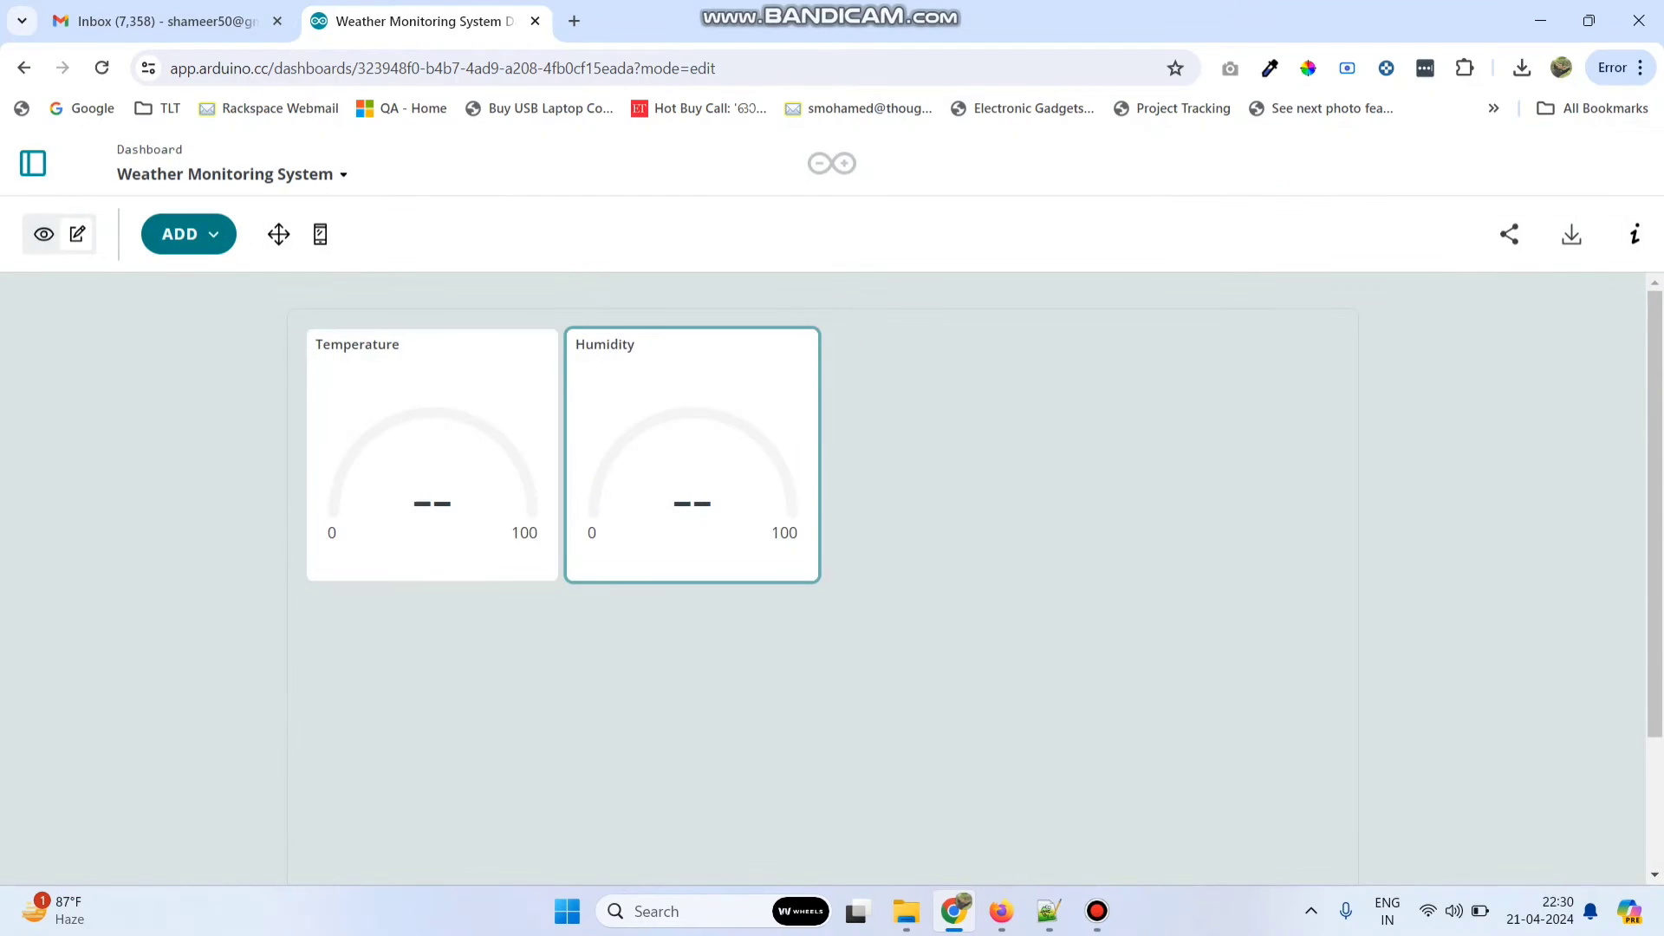
# Add a third Gauge widget to the dashboard and name it "Pressure".
pyautogui.click(188, 234)
pyautogui.scroll(-3, 422, 607)
pyautogui.moveTo(555, 488)
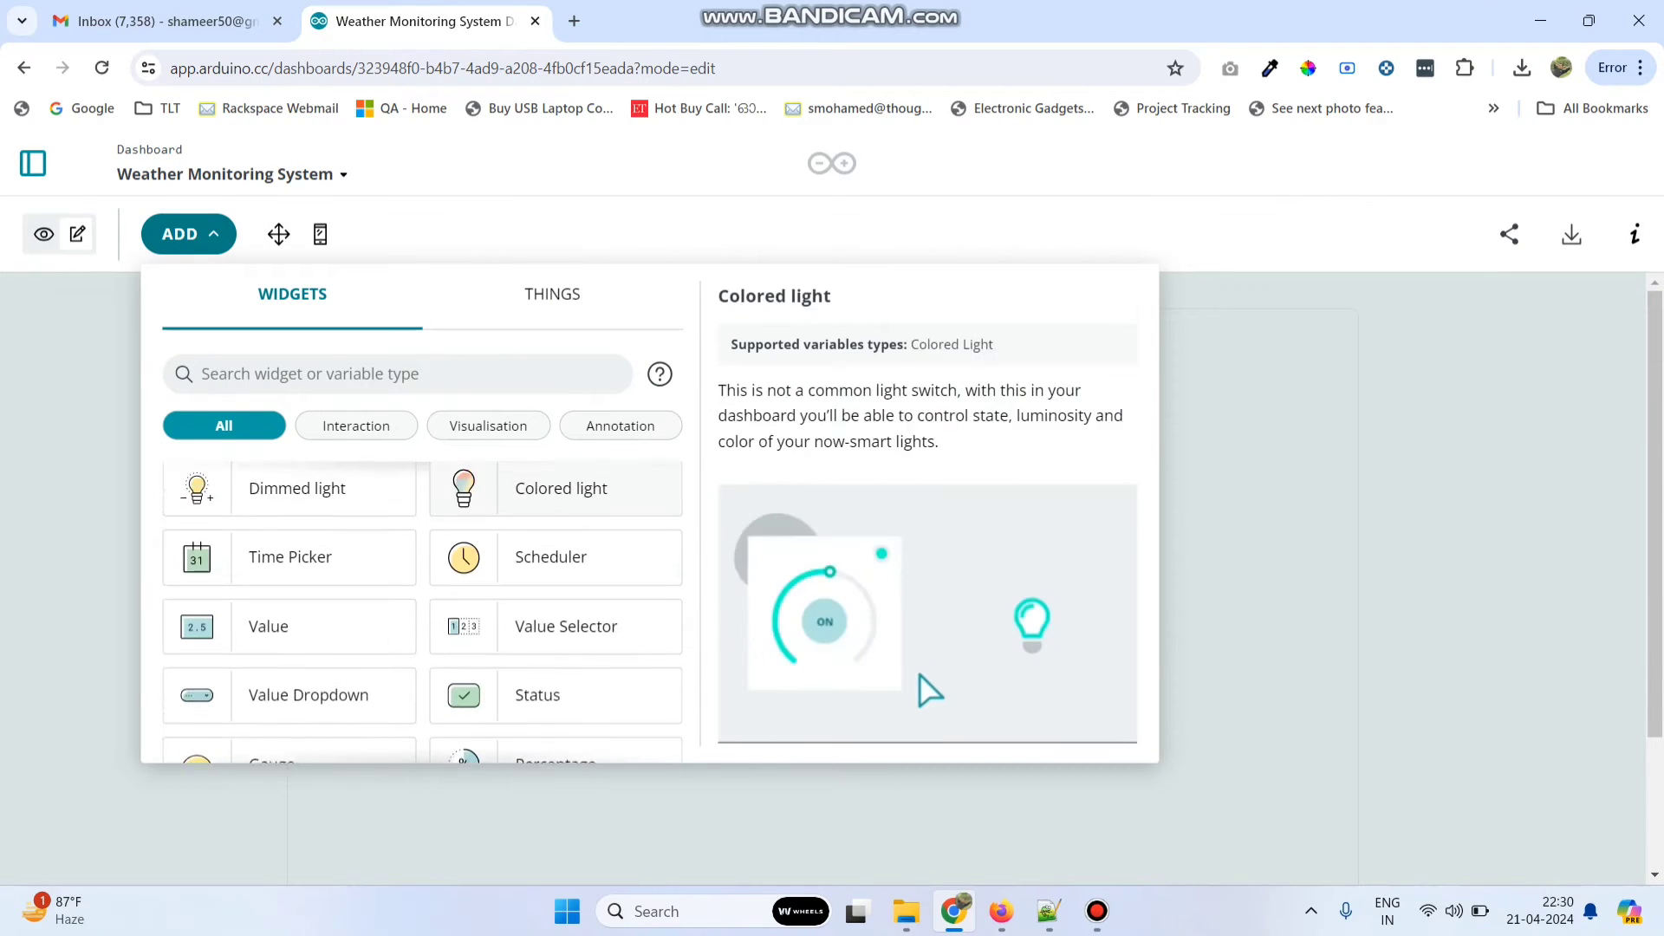
pyautogui.scroll(-2, 422, 607)
pyautogui.click(272, 647)
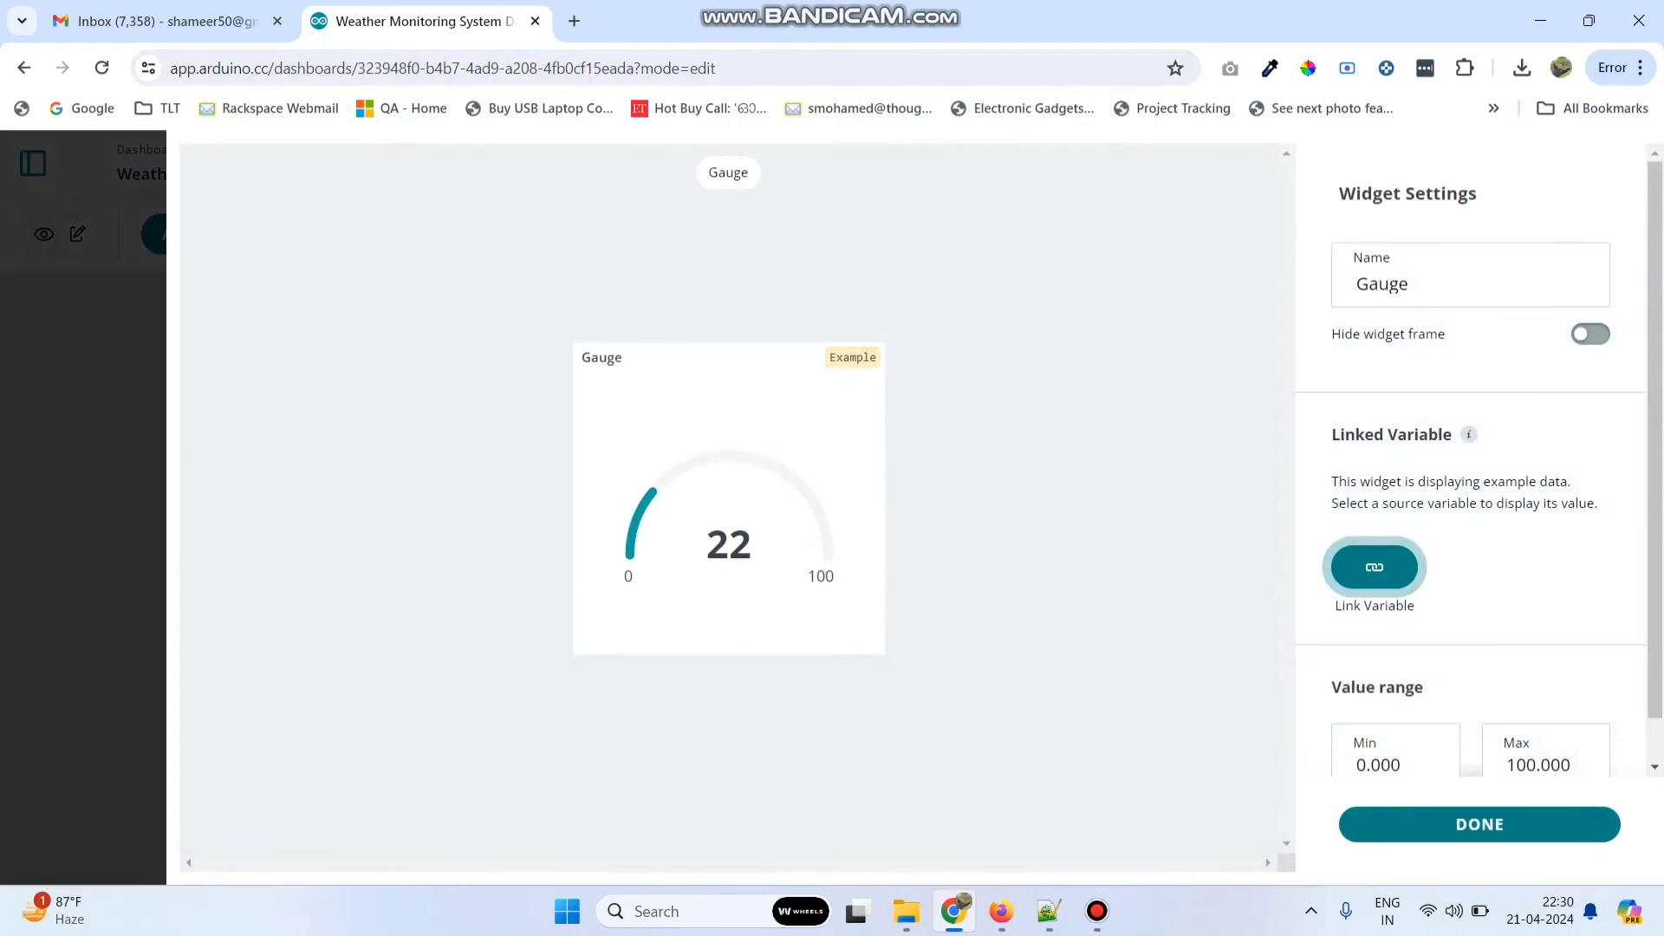
pyautogui.doubleClick(1382, 283)
pyautogui.write('P')
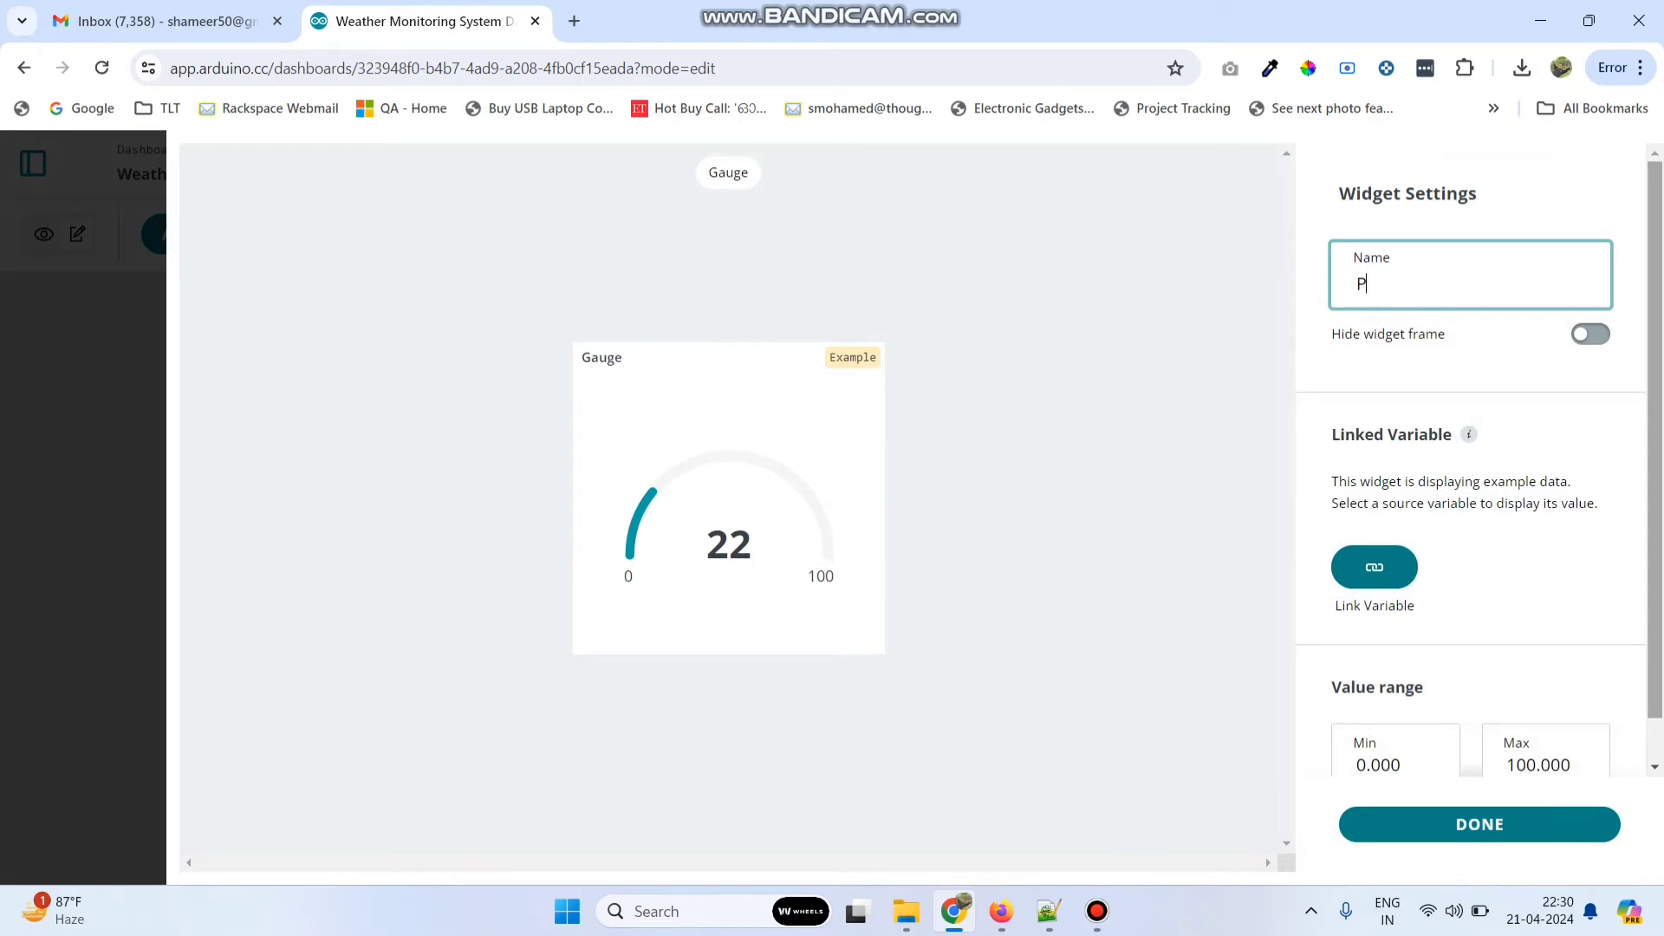
pyautogui.write('ressure')
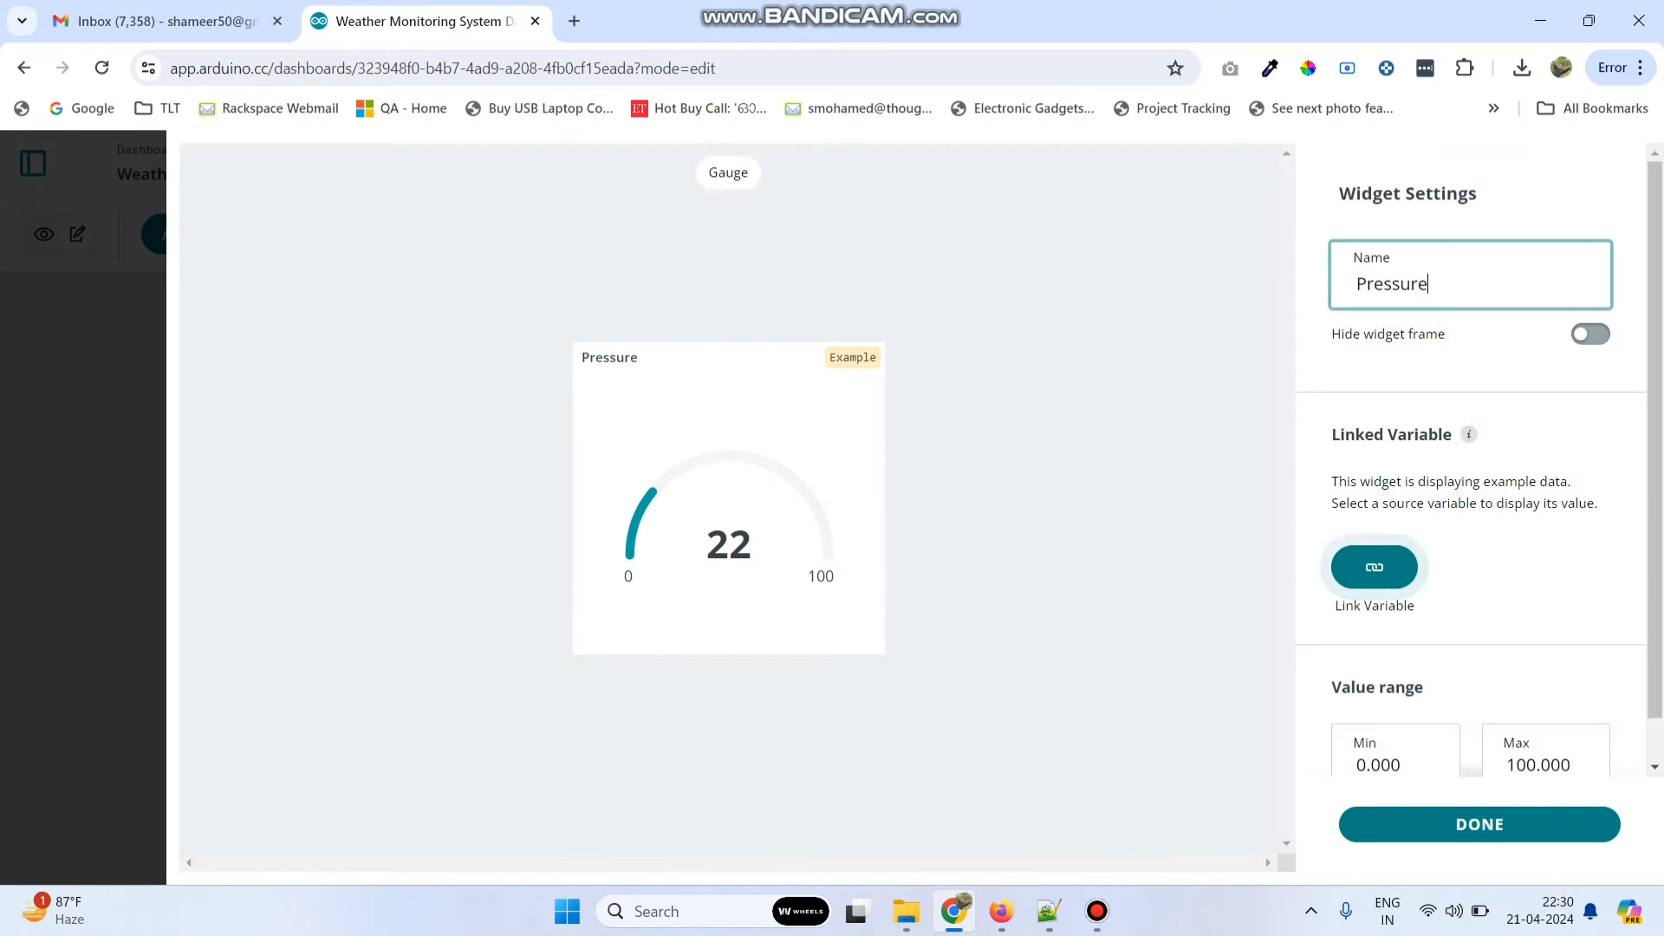
# Link the Pressure gauge to the pressure variable of the Weather Monitoting System Thing.
pyautogui.click(1374, 567)
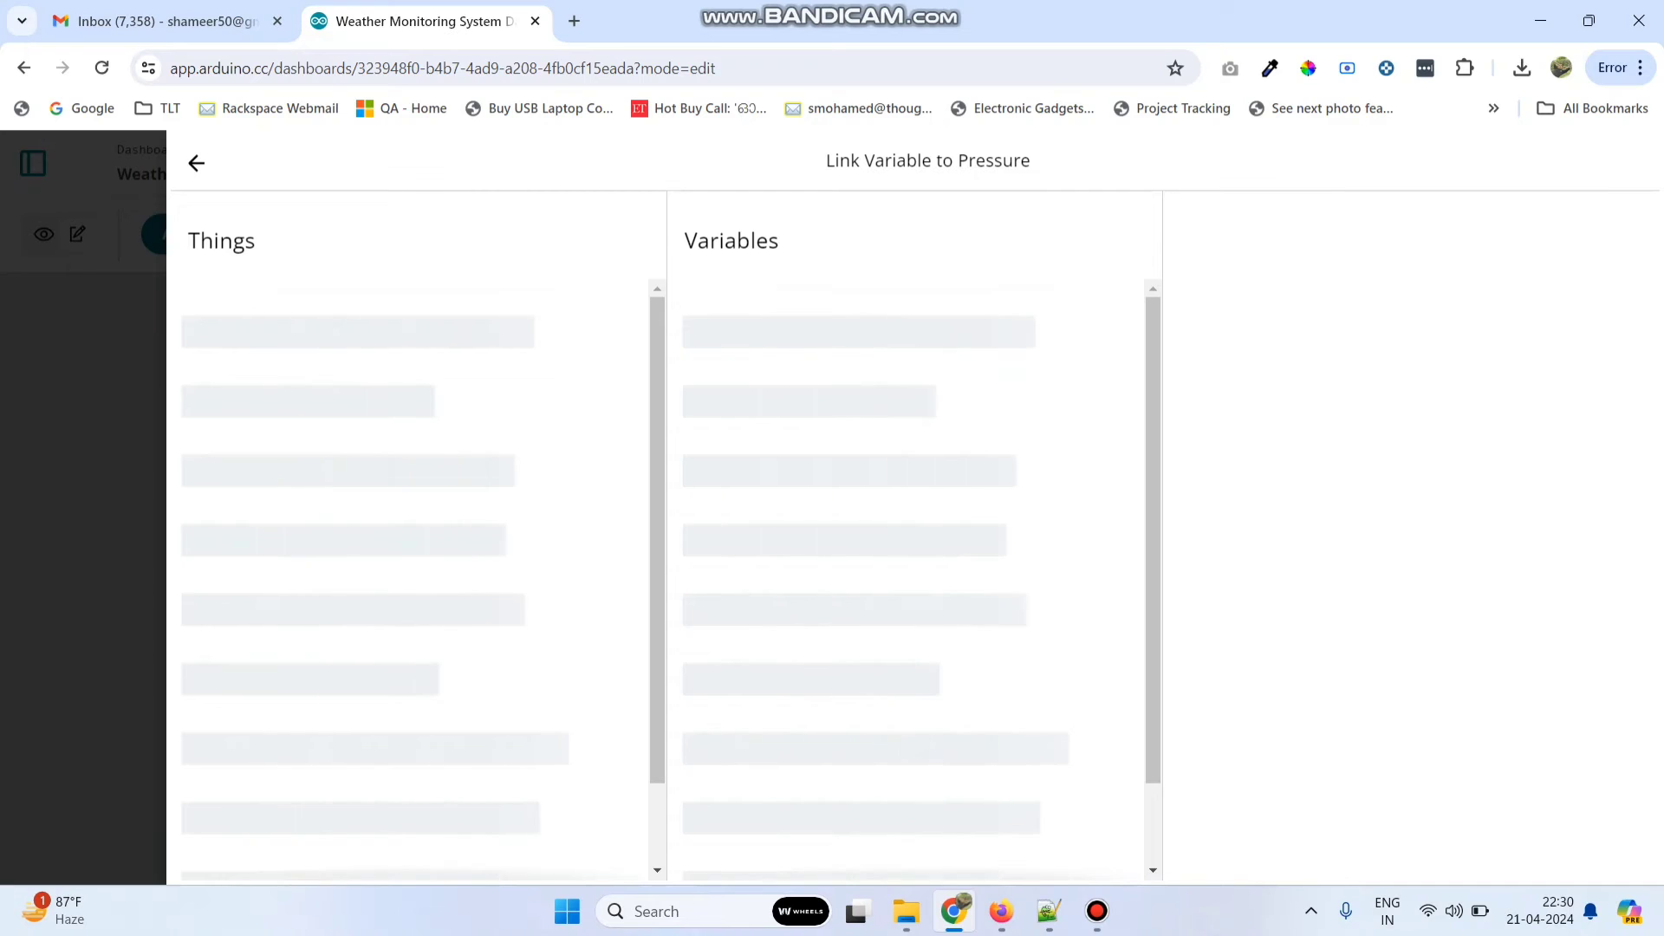
pyautogui.click(414, 453)
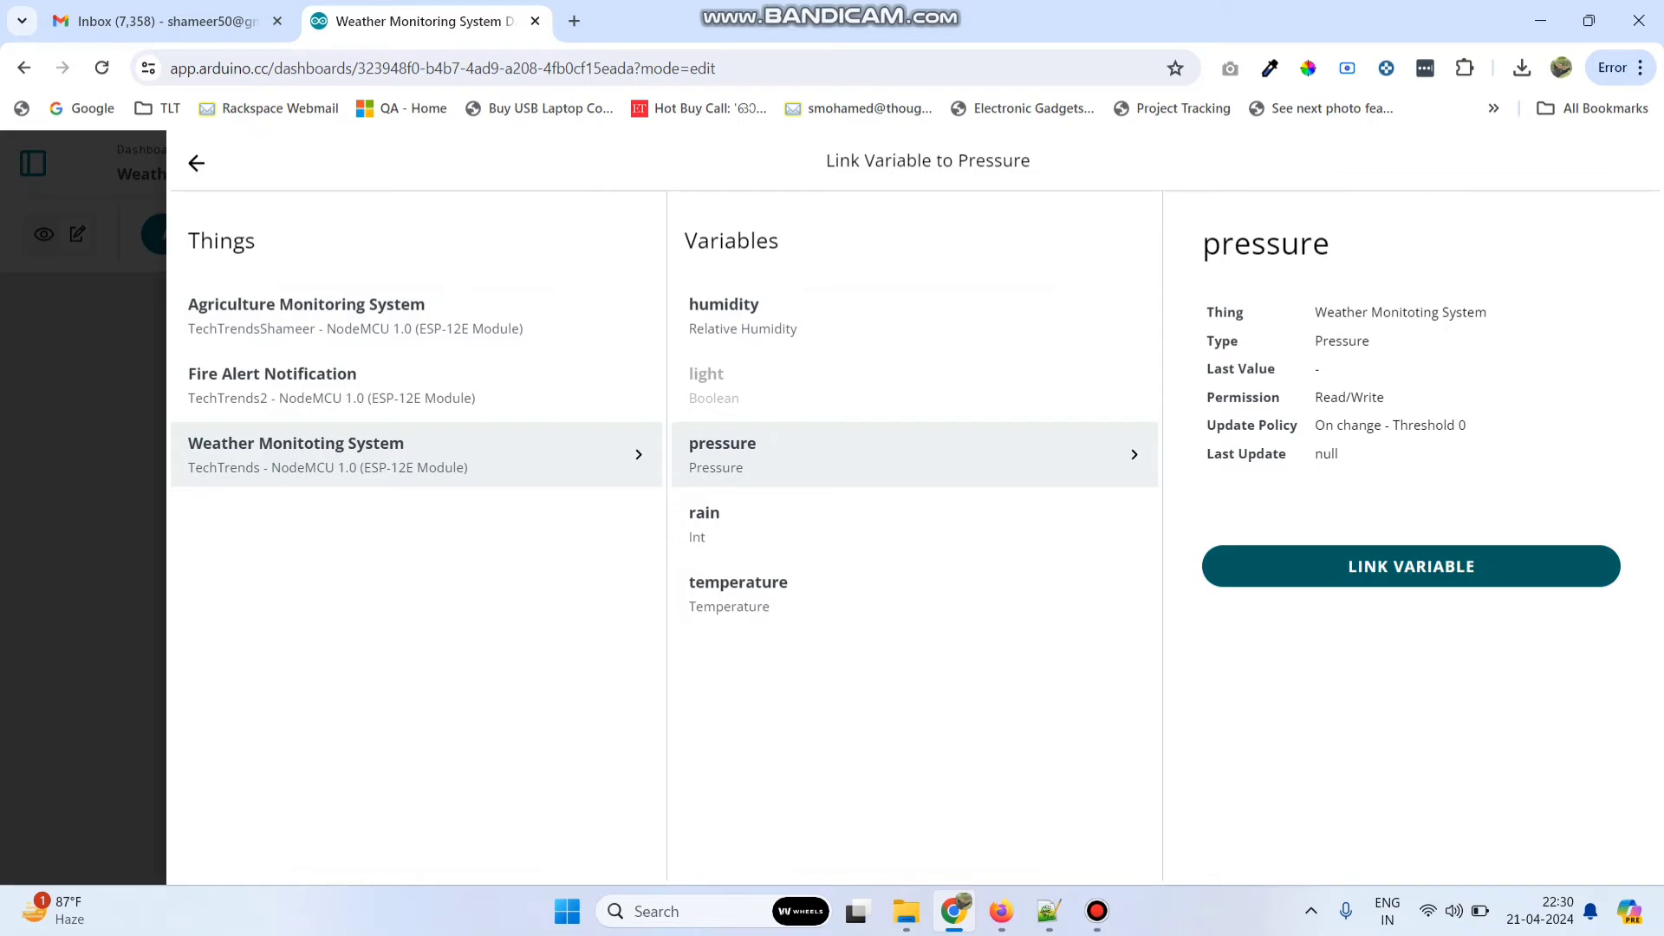
pyautogui.click(1474, 567)
# Set the Pressure gauge's maximum value to 100000 and finish the widget.
pyautogui.scroll(-2, 1474, 566)
pyautogui.click(1526, 718)
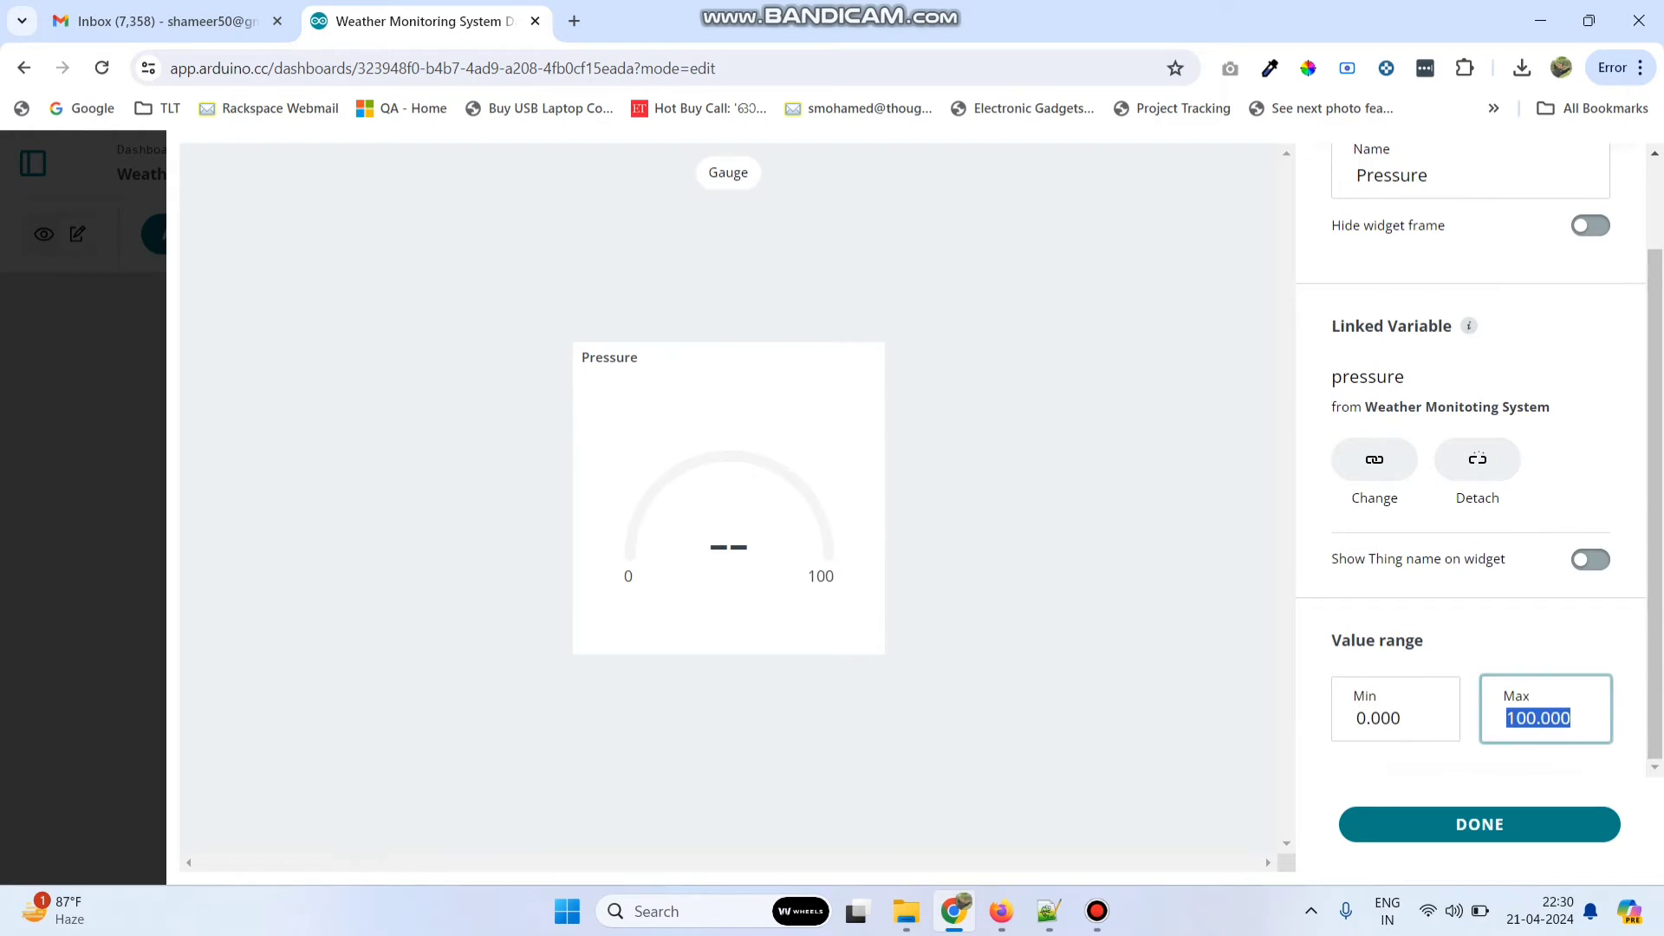
pyautogui.click(1526, 718)
pyautogui.write('00')
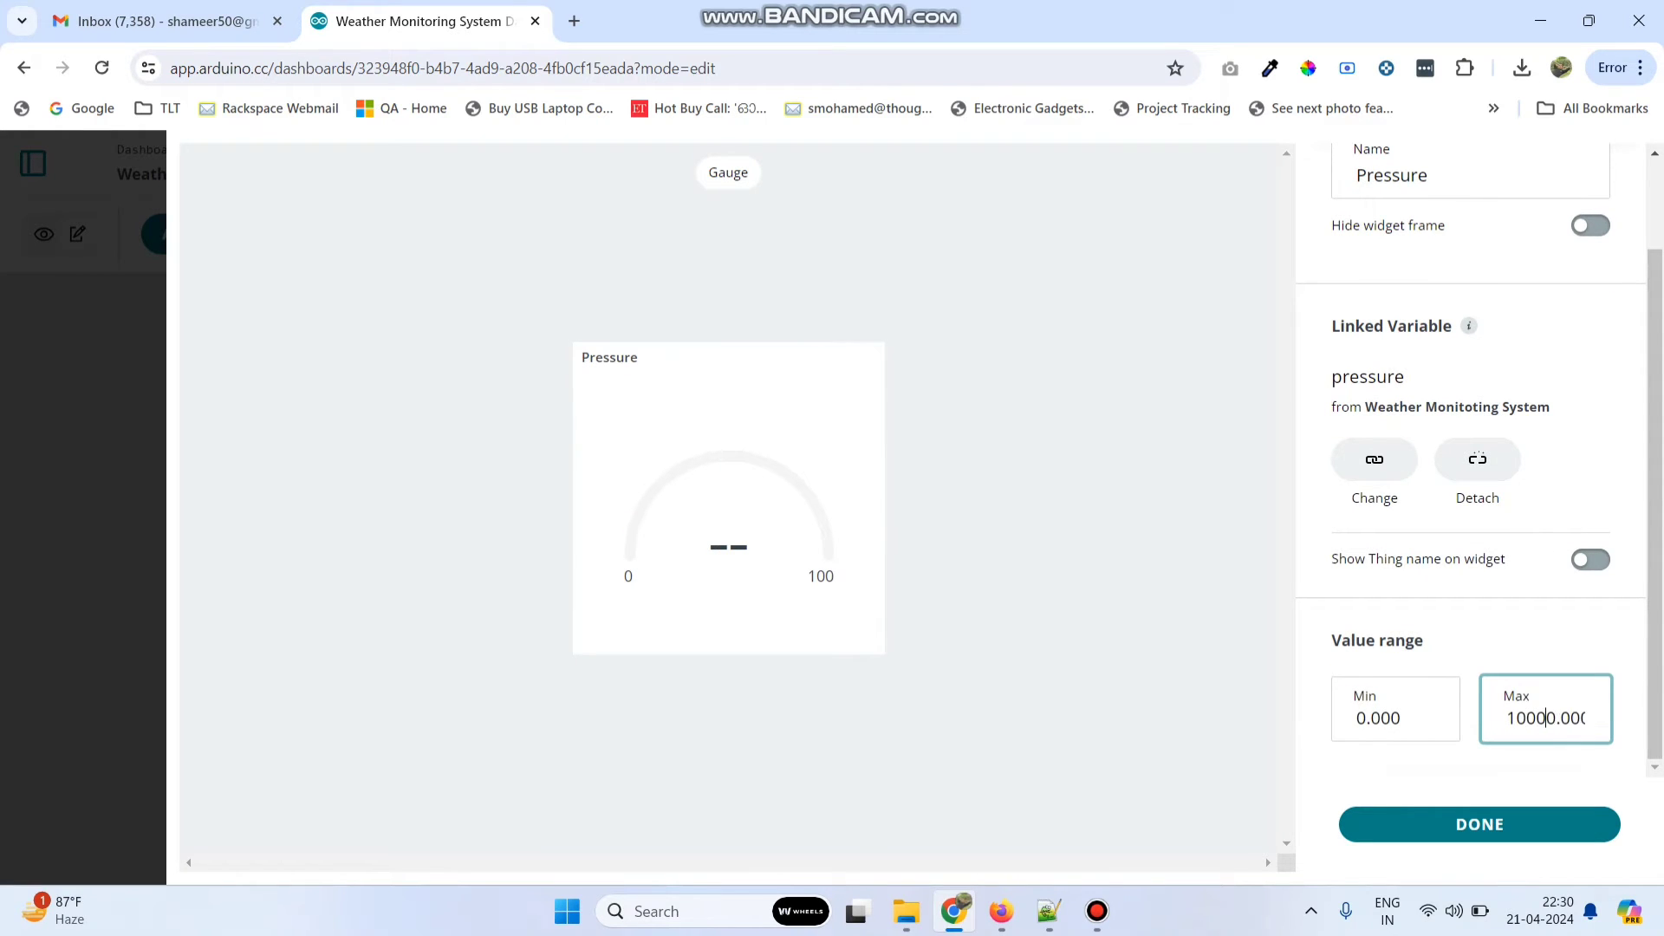
pyautogui.write('0')
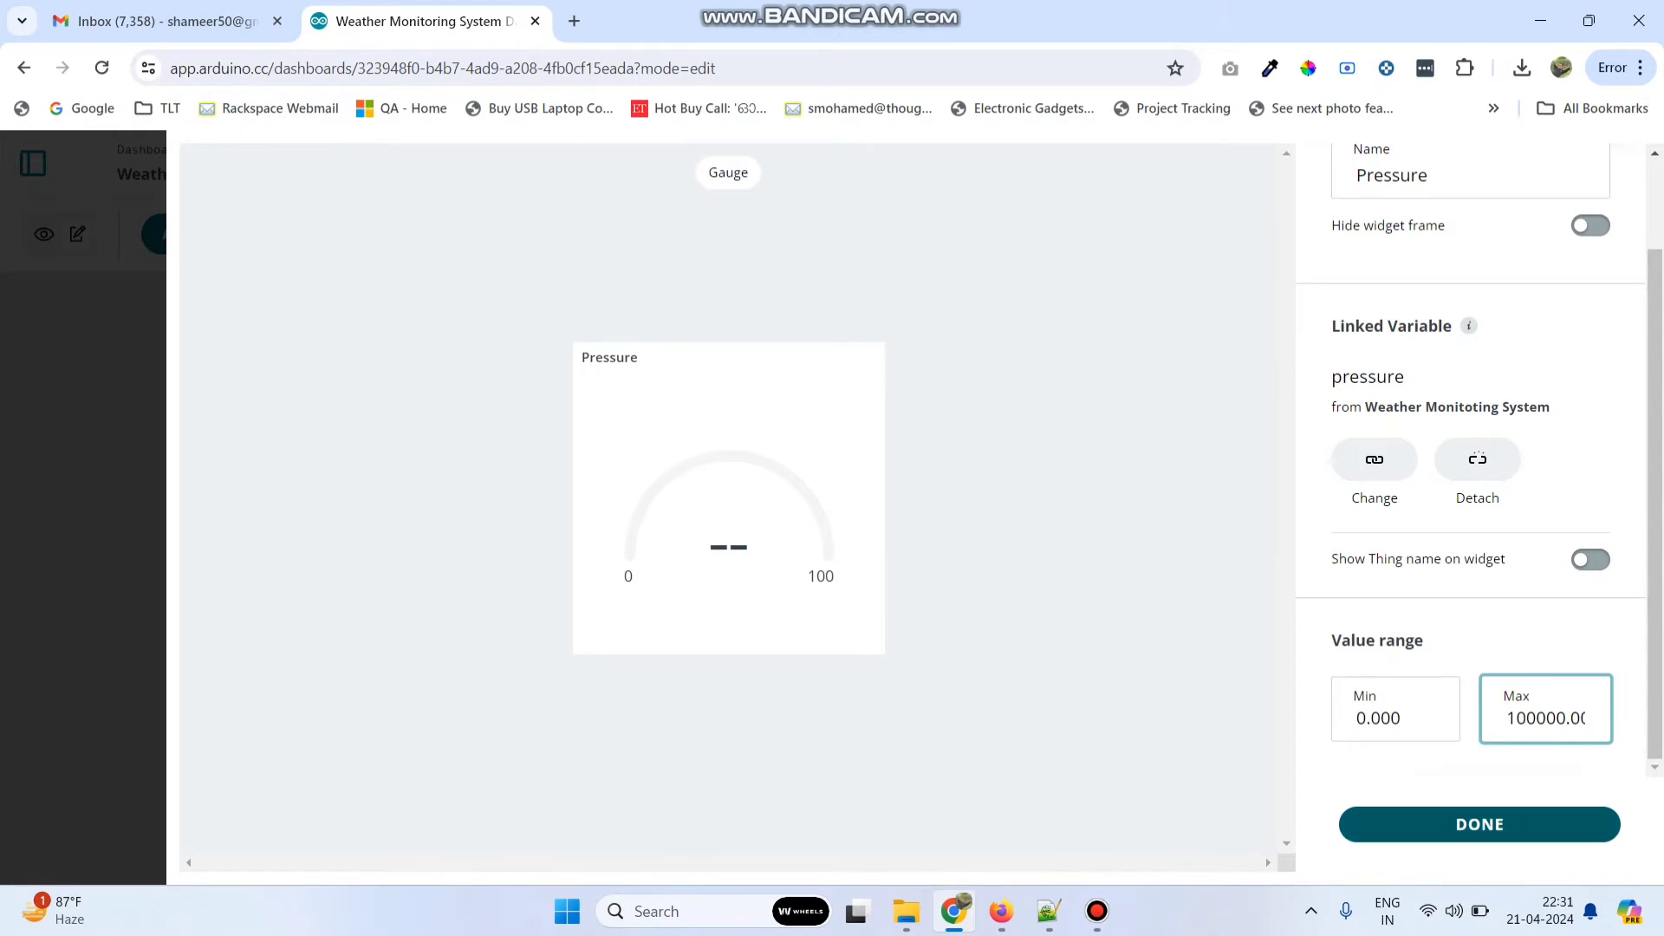
pyautogui.click(1479, 823)
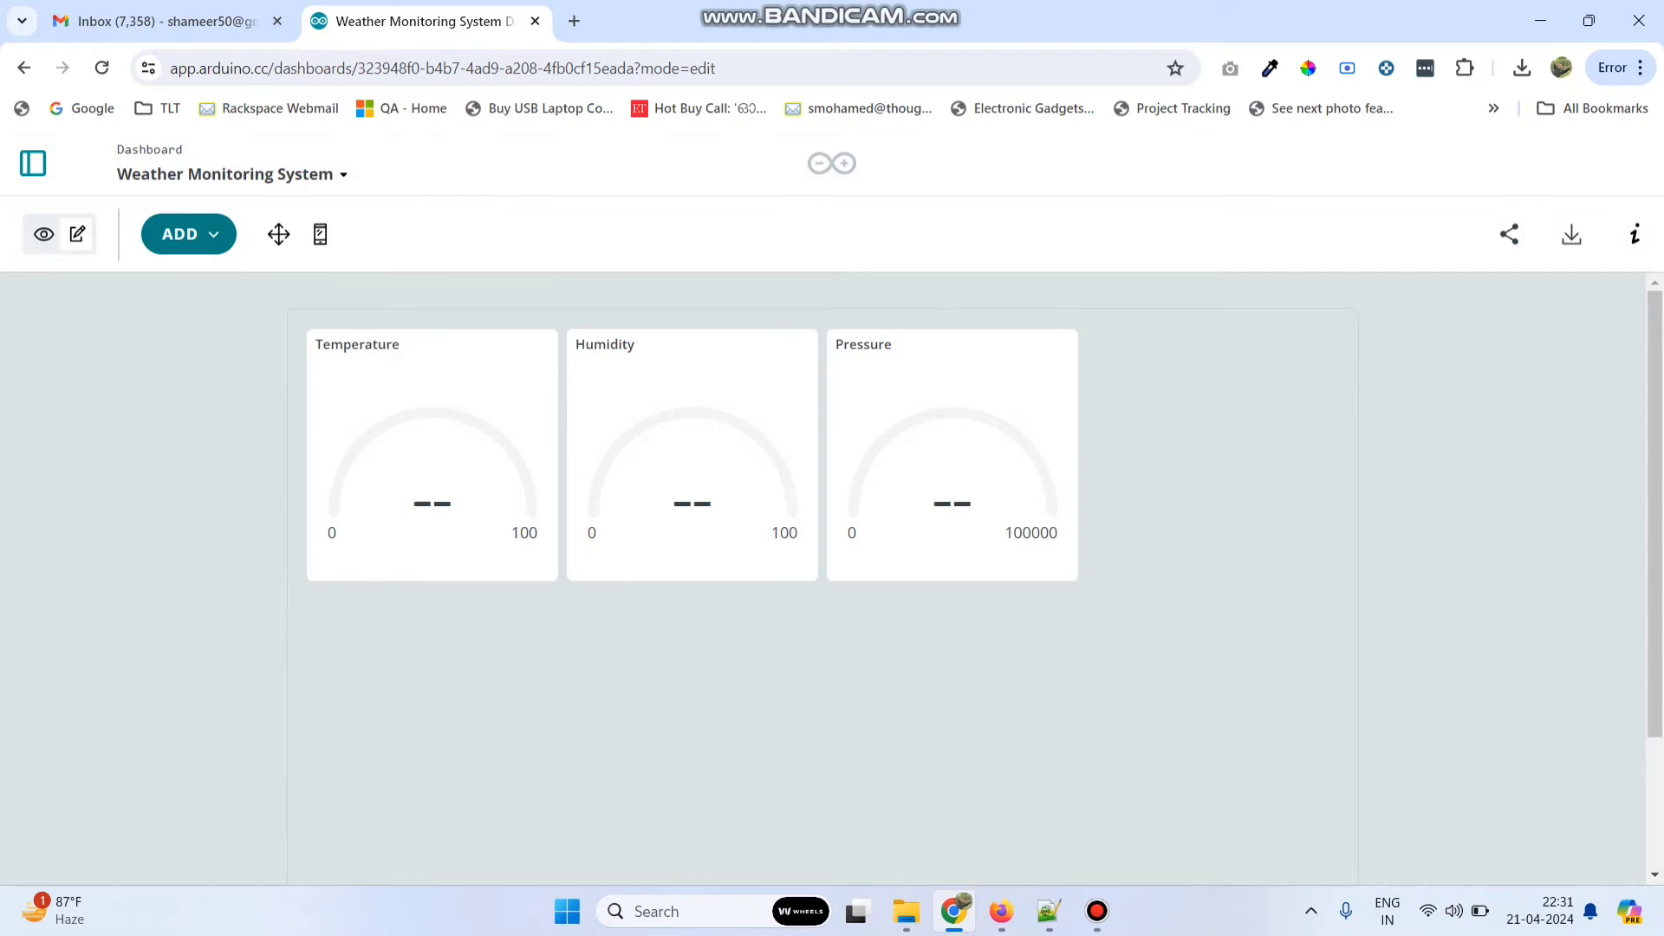
# Add a fourth Gauge widget to the dashboard and name it "Rain".
pyautogui.click(188, 234)
pyautogui.scroll(-5, 422, 607)
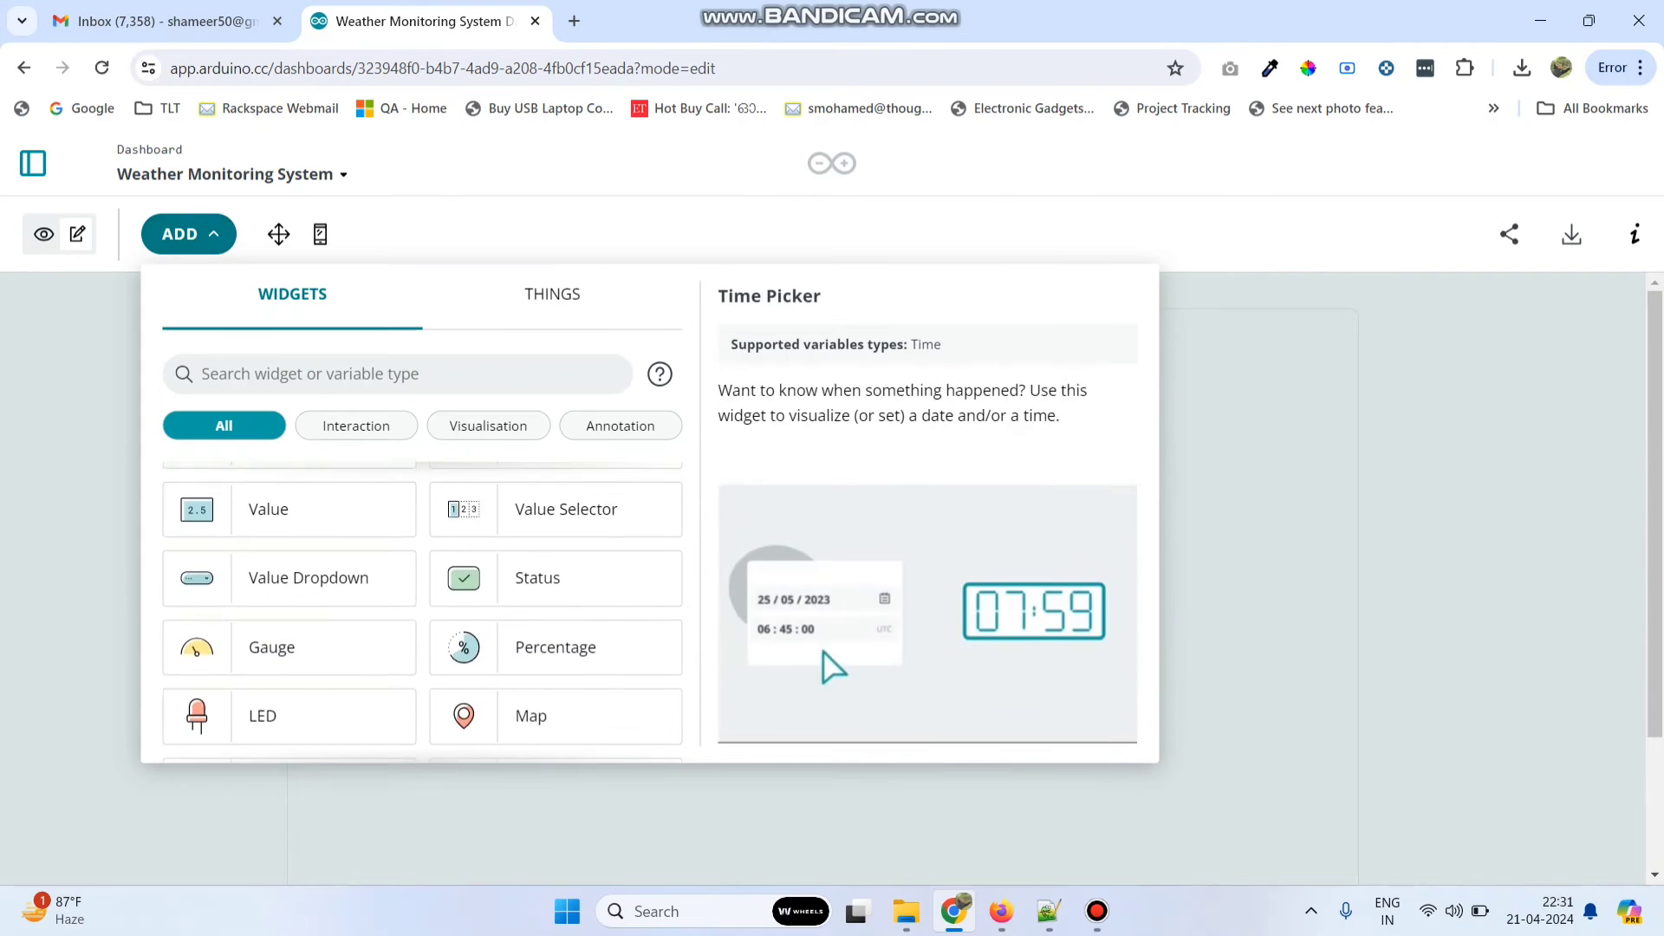
pyautogui.click(289, 538)
pyautogui.doubleClick(1498, 284)
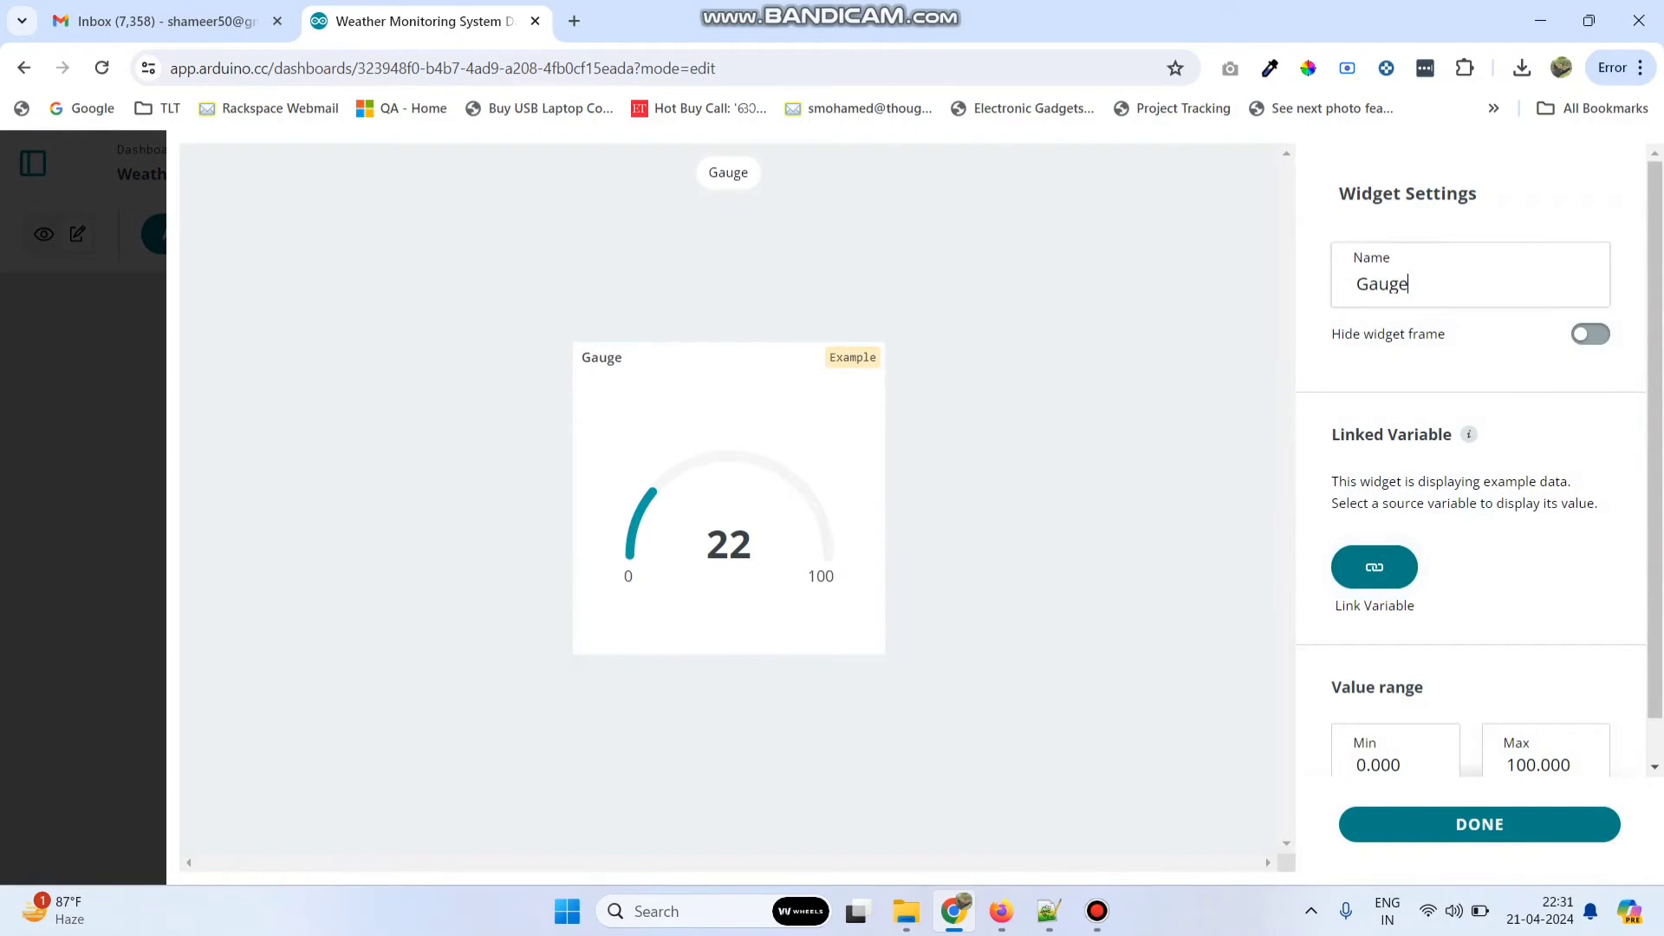
pyautogui.write('Ran')
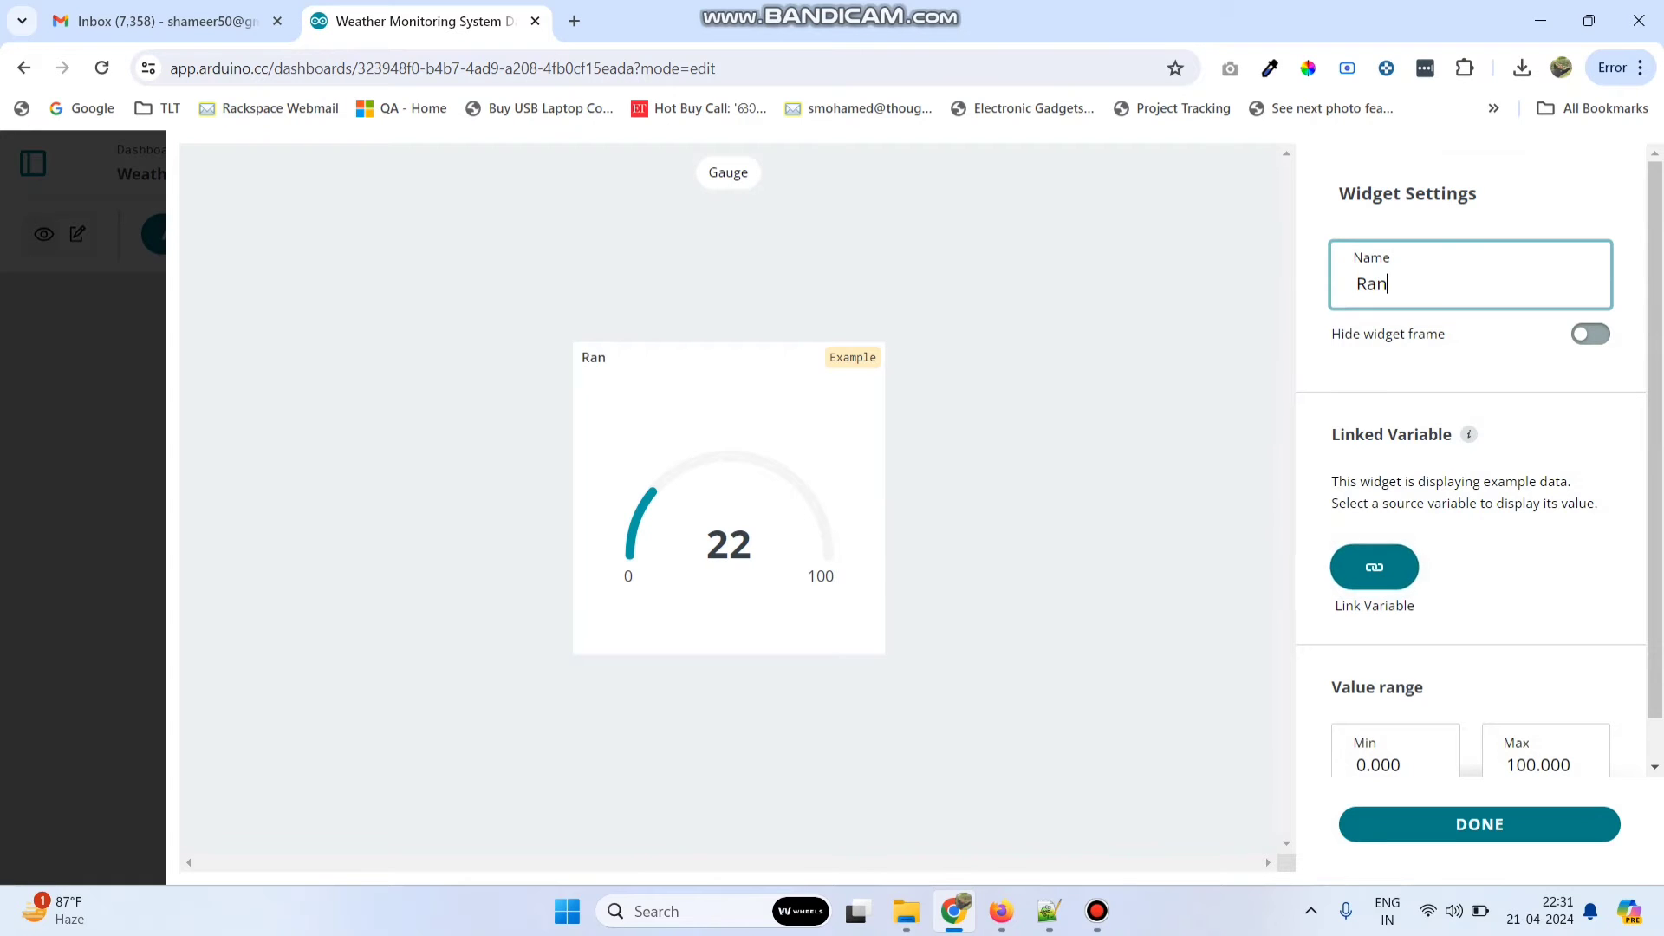
pyautogui.press('BackSpace')
pyautogui.write('in')
# Link the Rain gauge to the rain variable of the Weather Monitoting System Thing.
pyautogui.click(1374, 567)
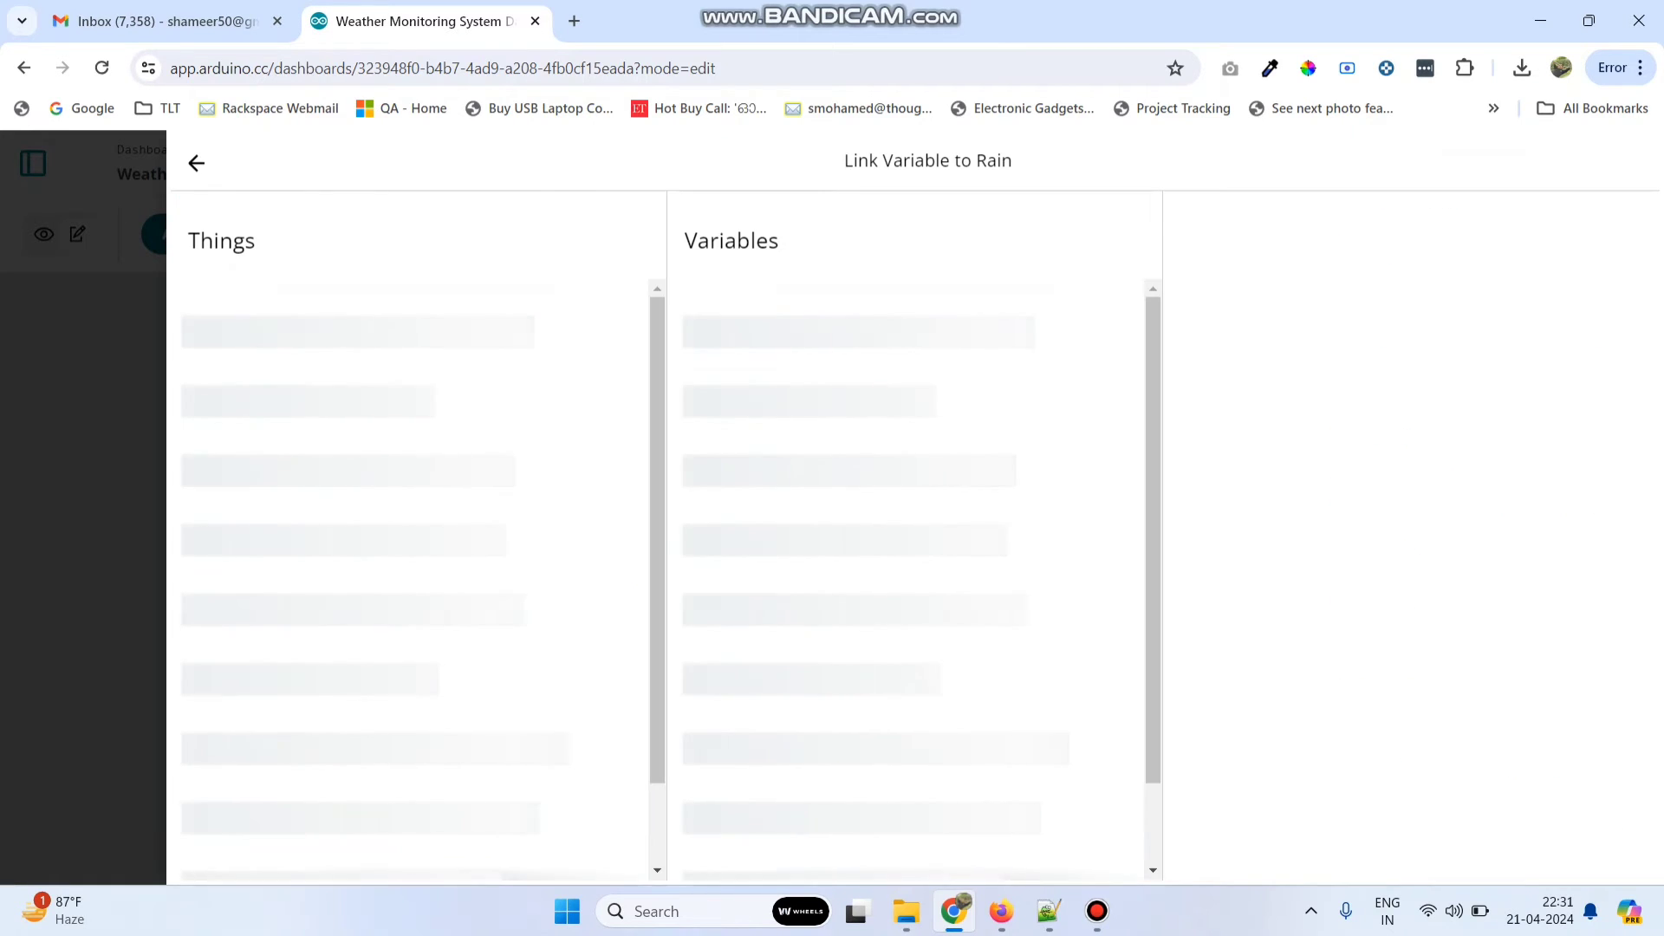
pyautogui.click(415, 455)
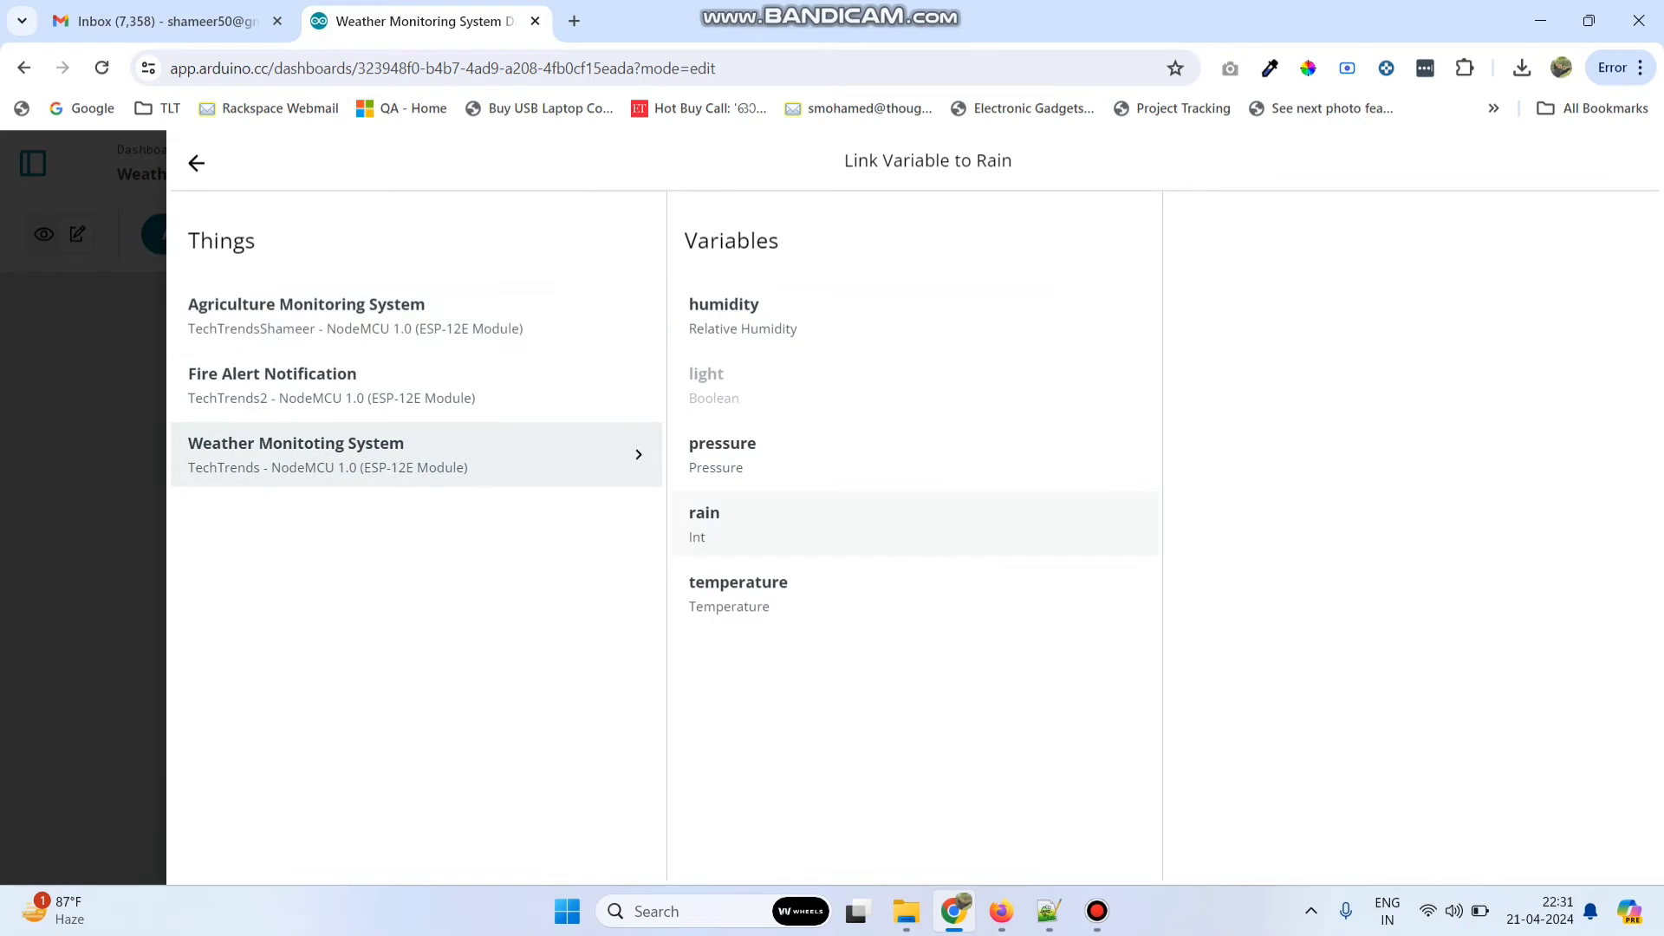
pyautogui.click(913, 524)
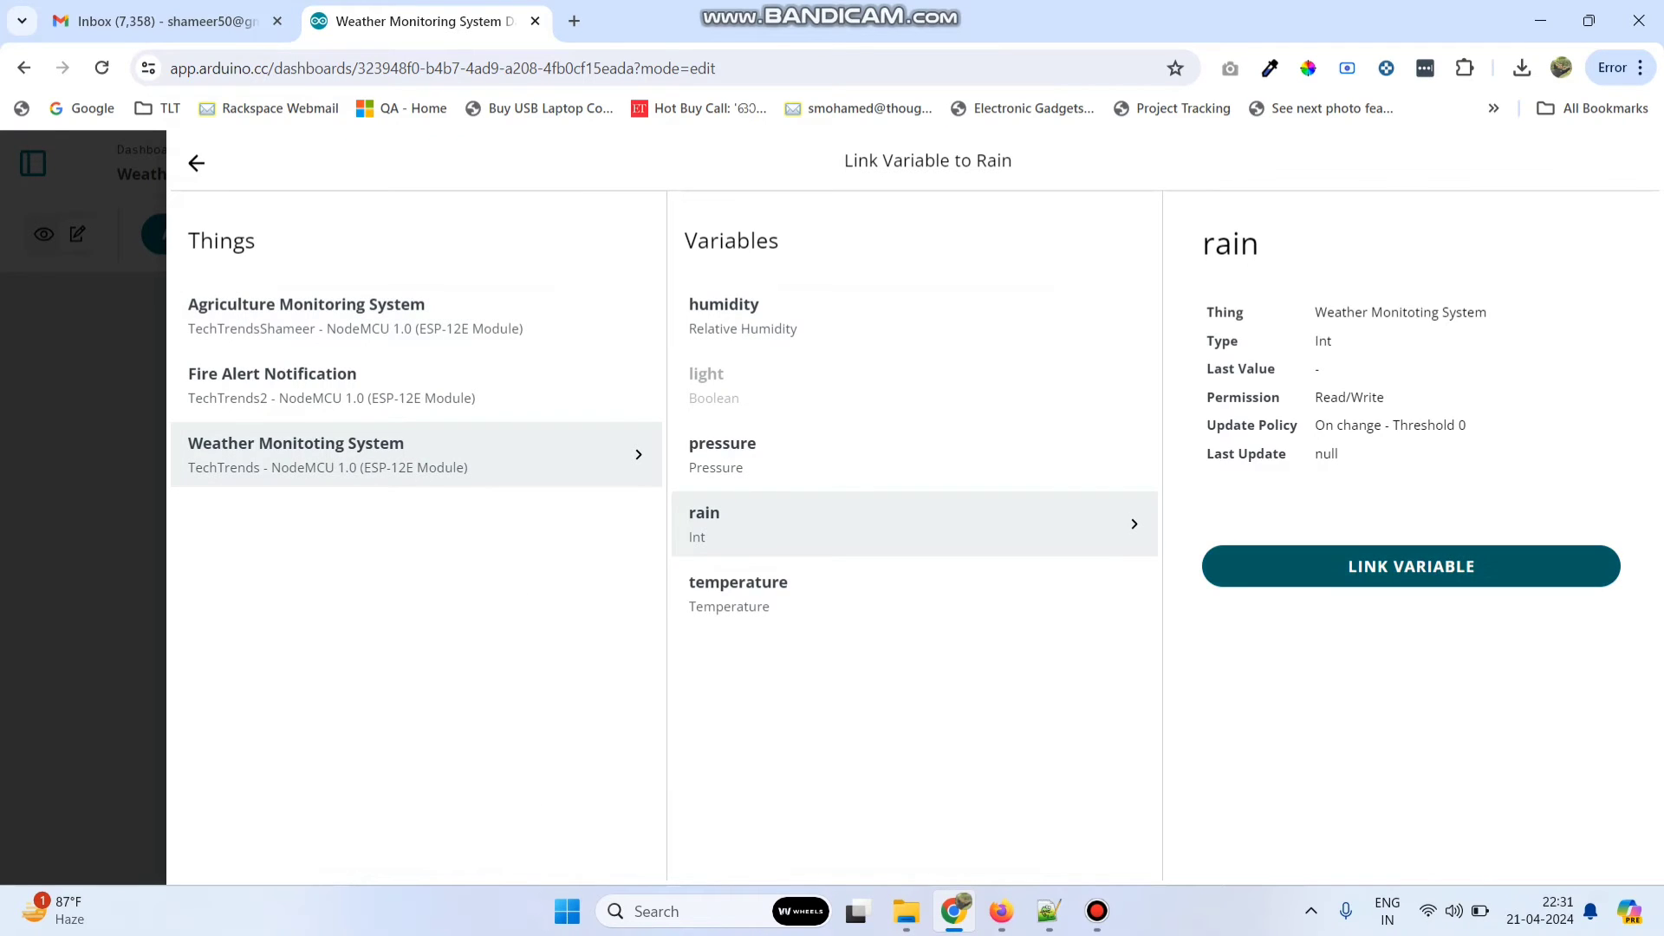
pyautogui.click(1412, 566)
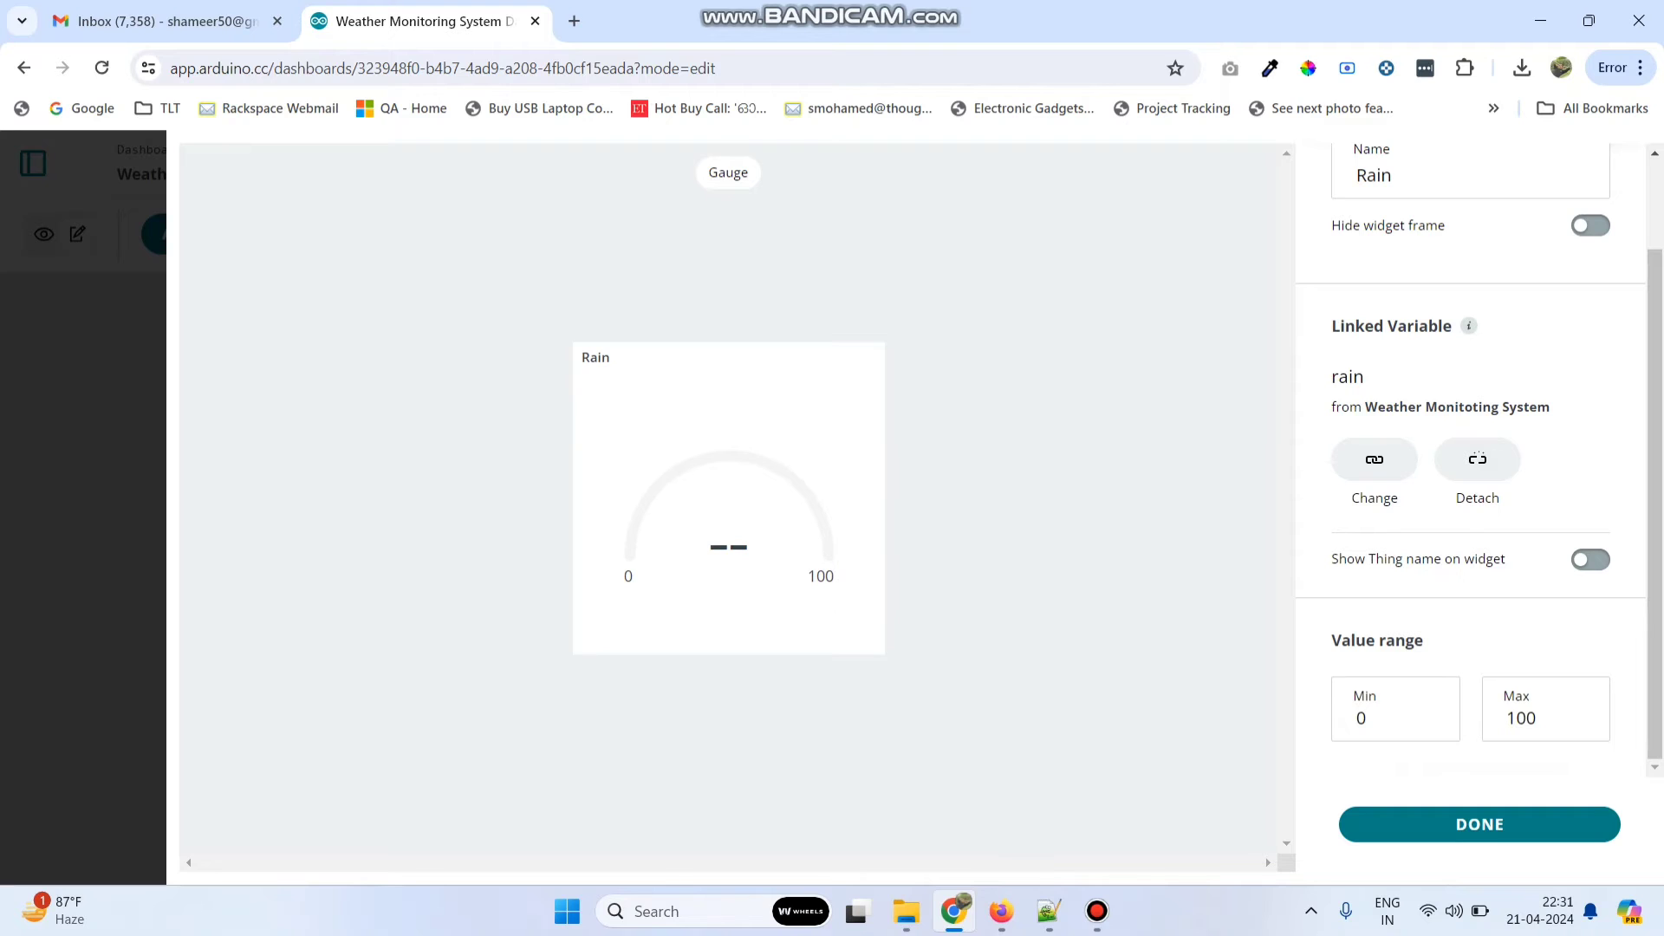
# Set the Rain gauge's maximum value to 500 and finish the widget.
pyautogui.doubleClick(1520, 718)
pyautogui.write('5')
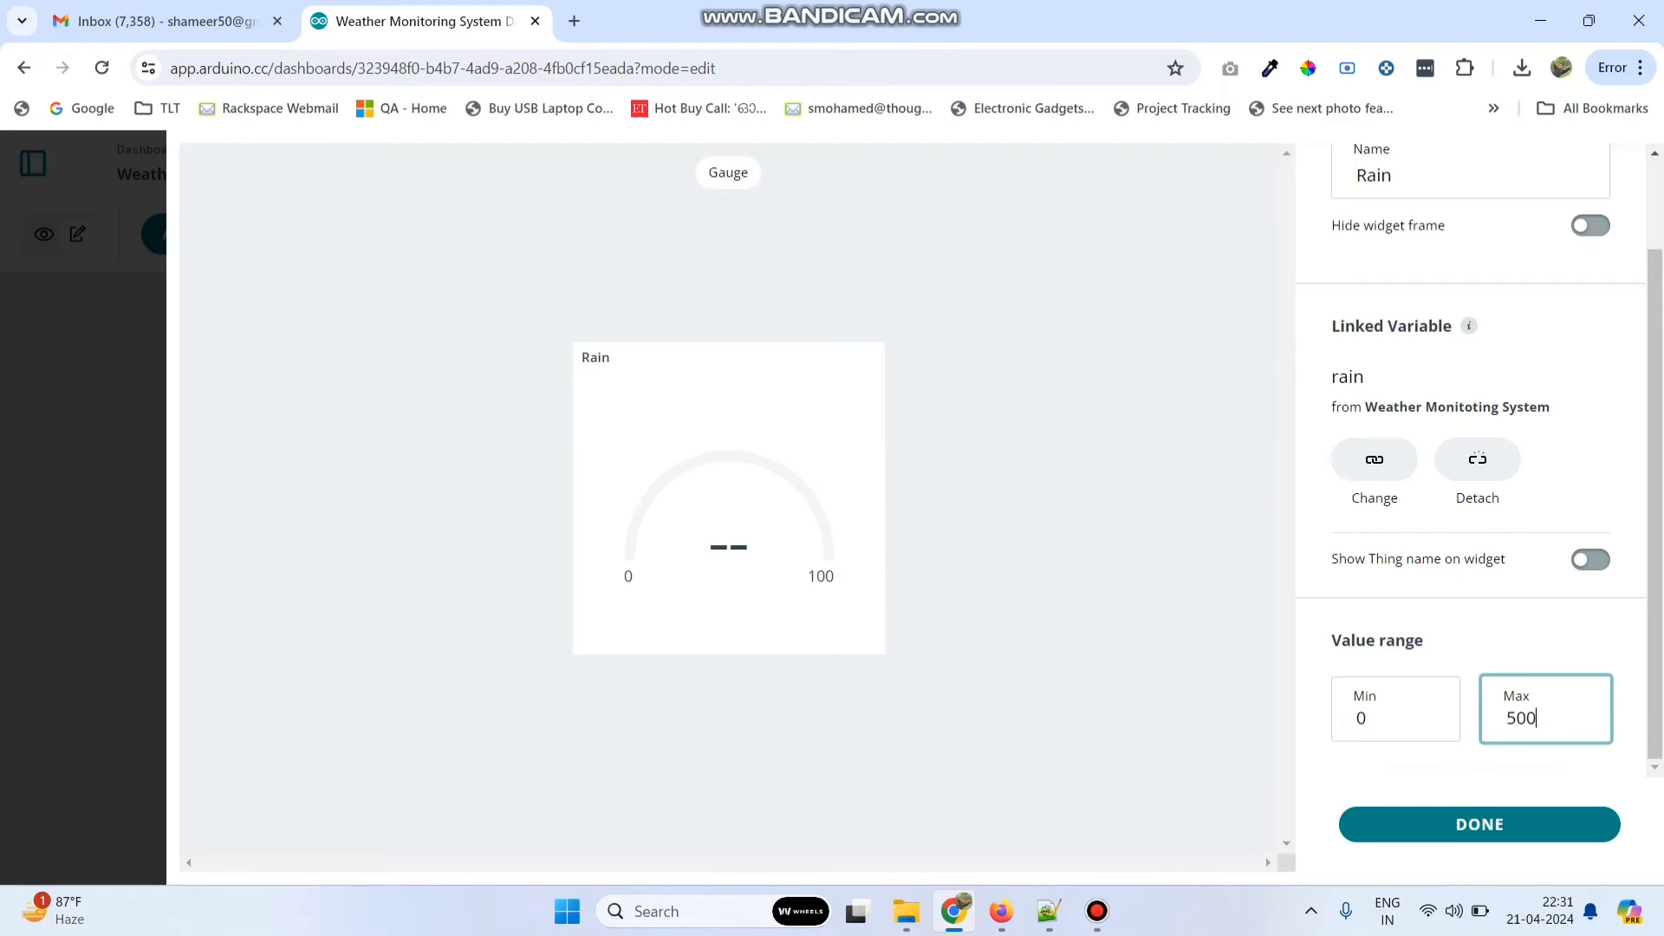
pyautogui.click(1480, 825)
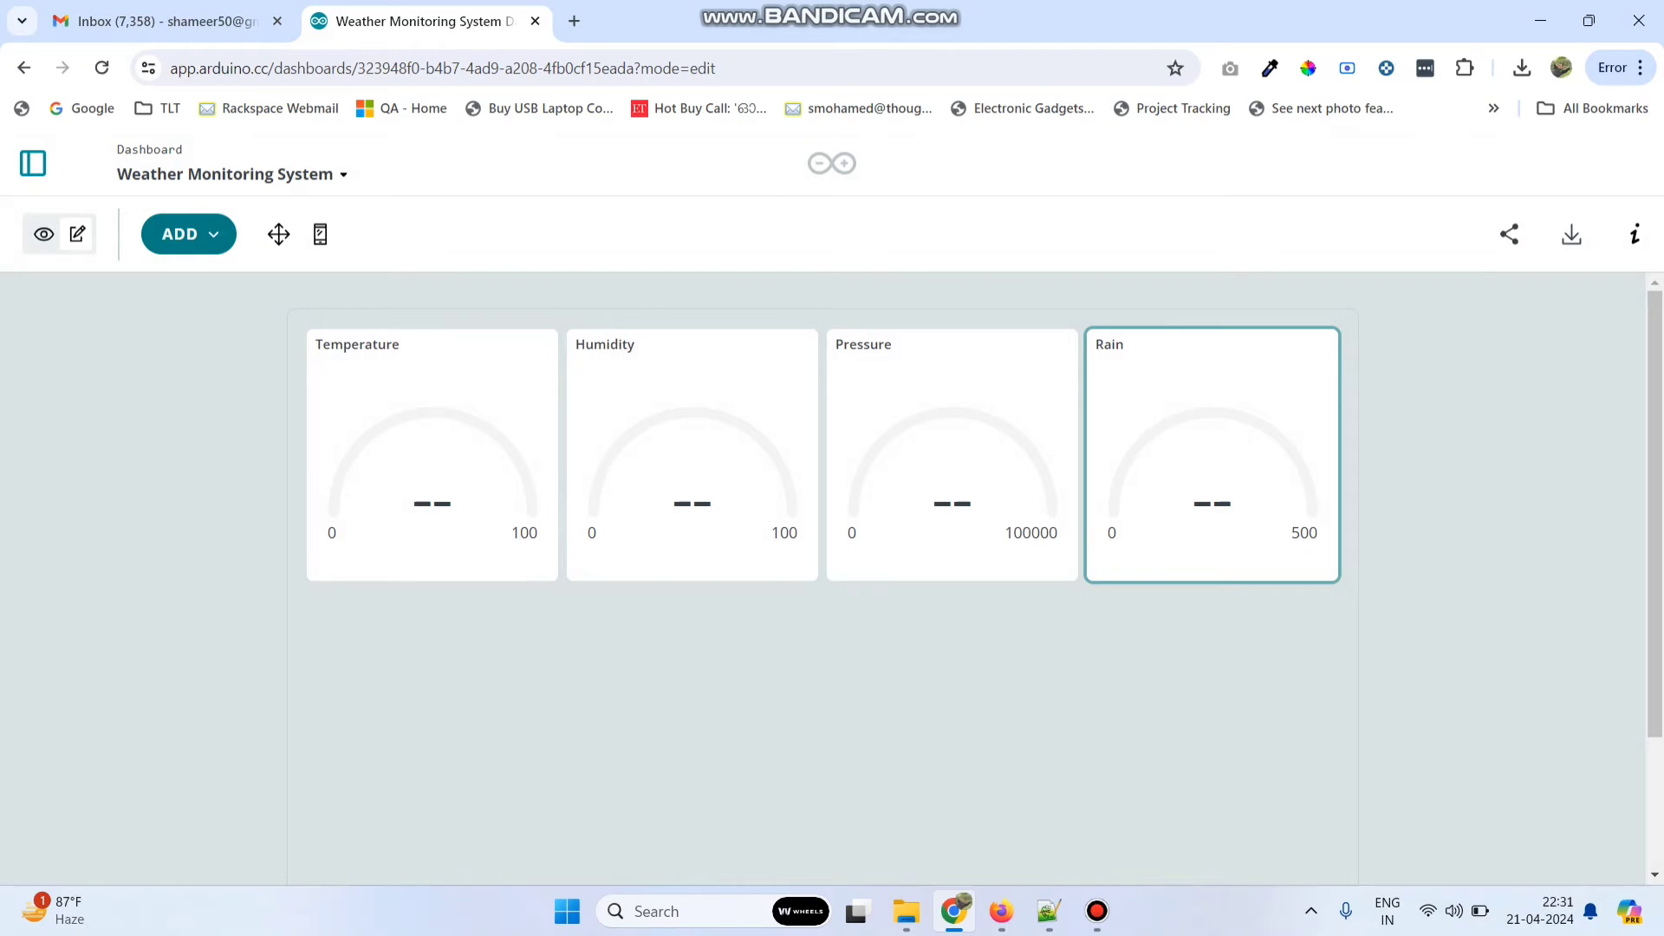
# Add an LED widget to the dashboard with the Green LED option, leaving it unlinked.
pyautogui.click(188, 234)
pyautogui.scroll(-5, 555, 521)
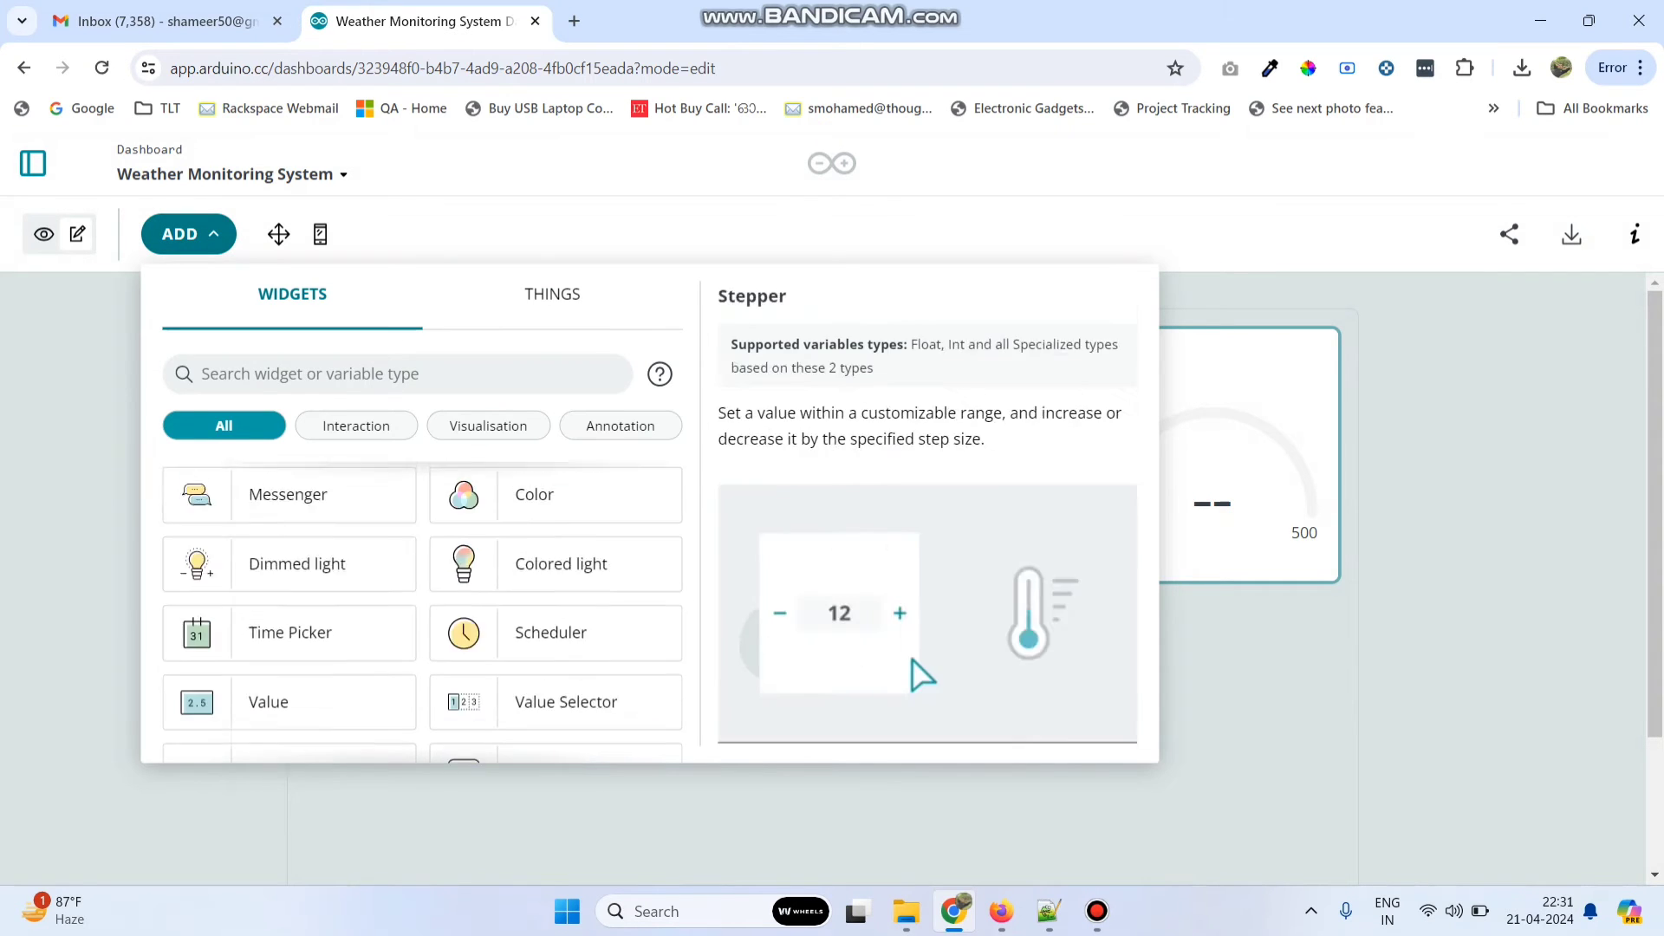
pyautogui.scroll(-2, 556, 520)
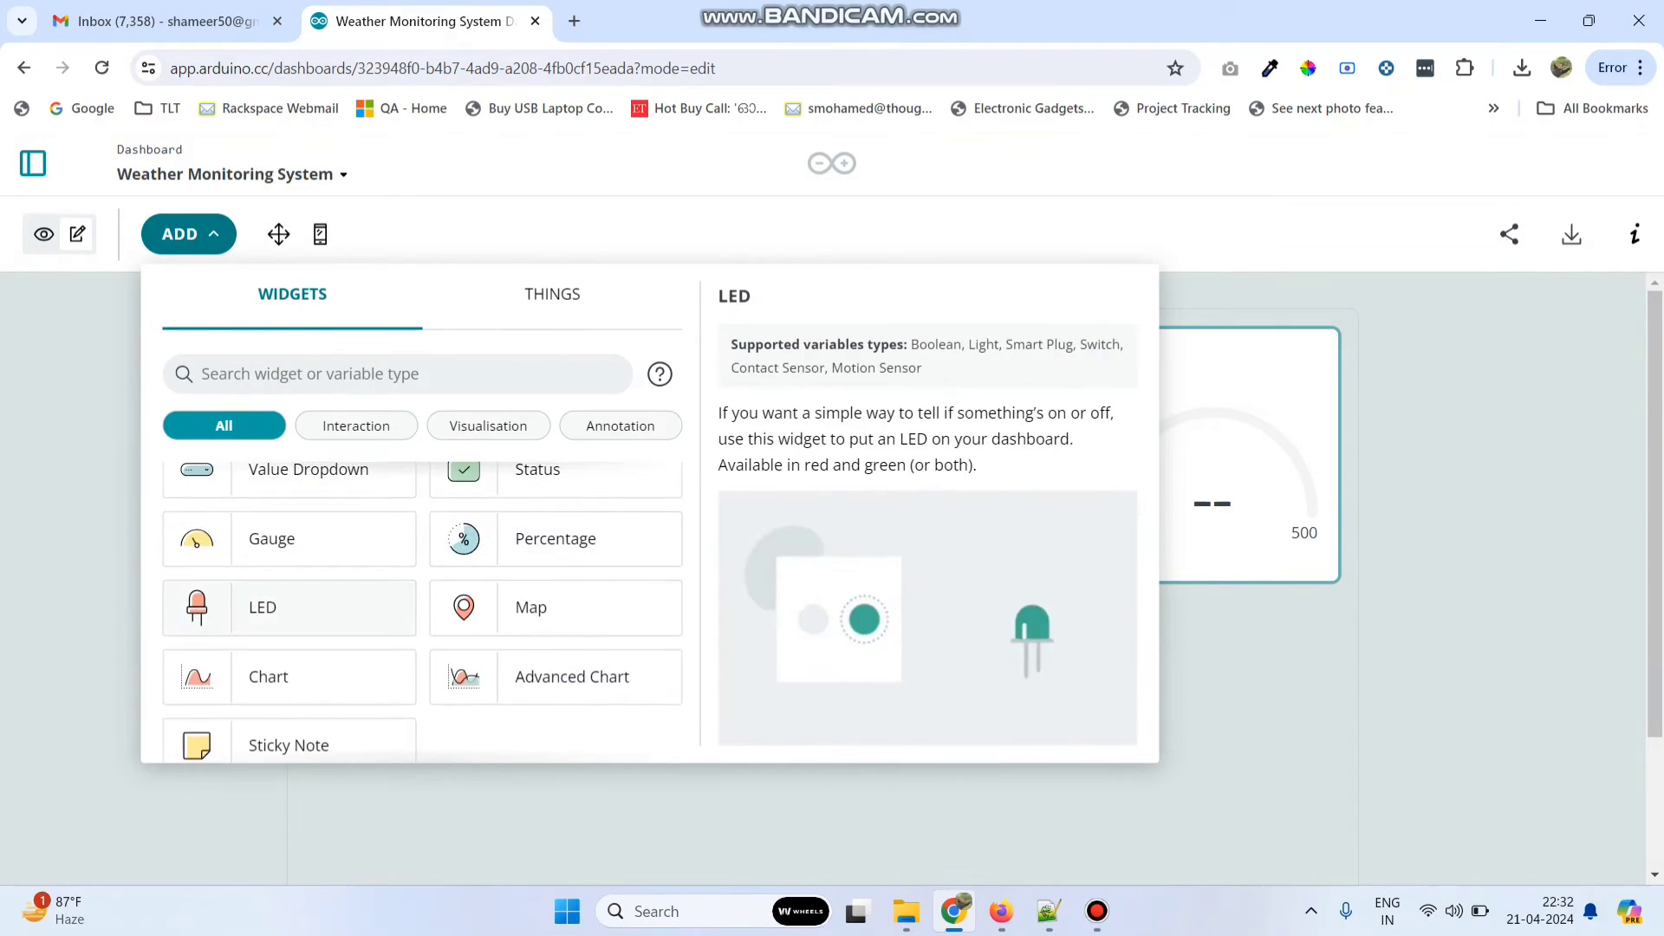
pyautogui.click(286, 607)
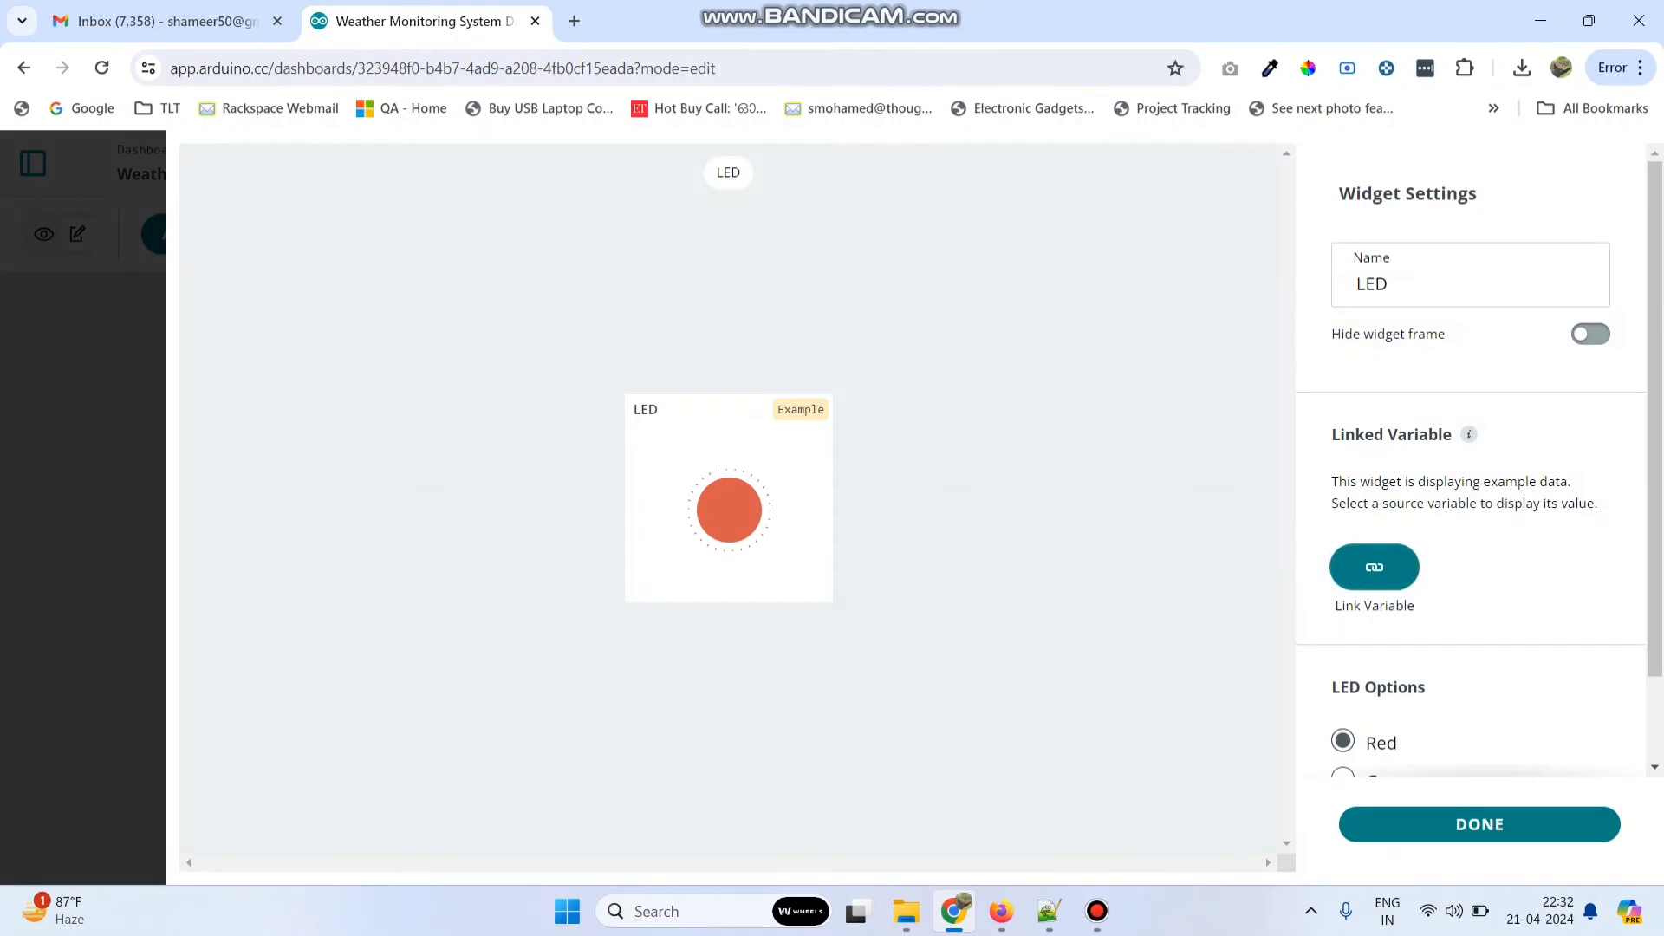
pyautogui.scroll(-1, 1376, 563)
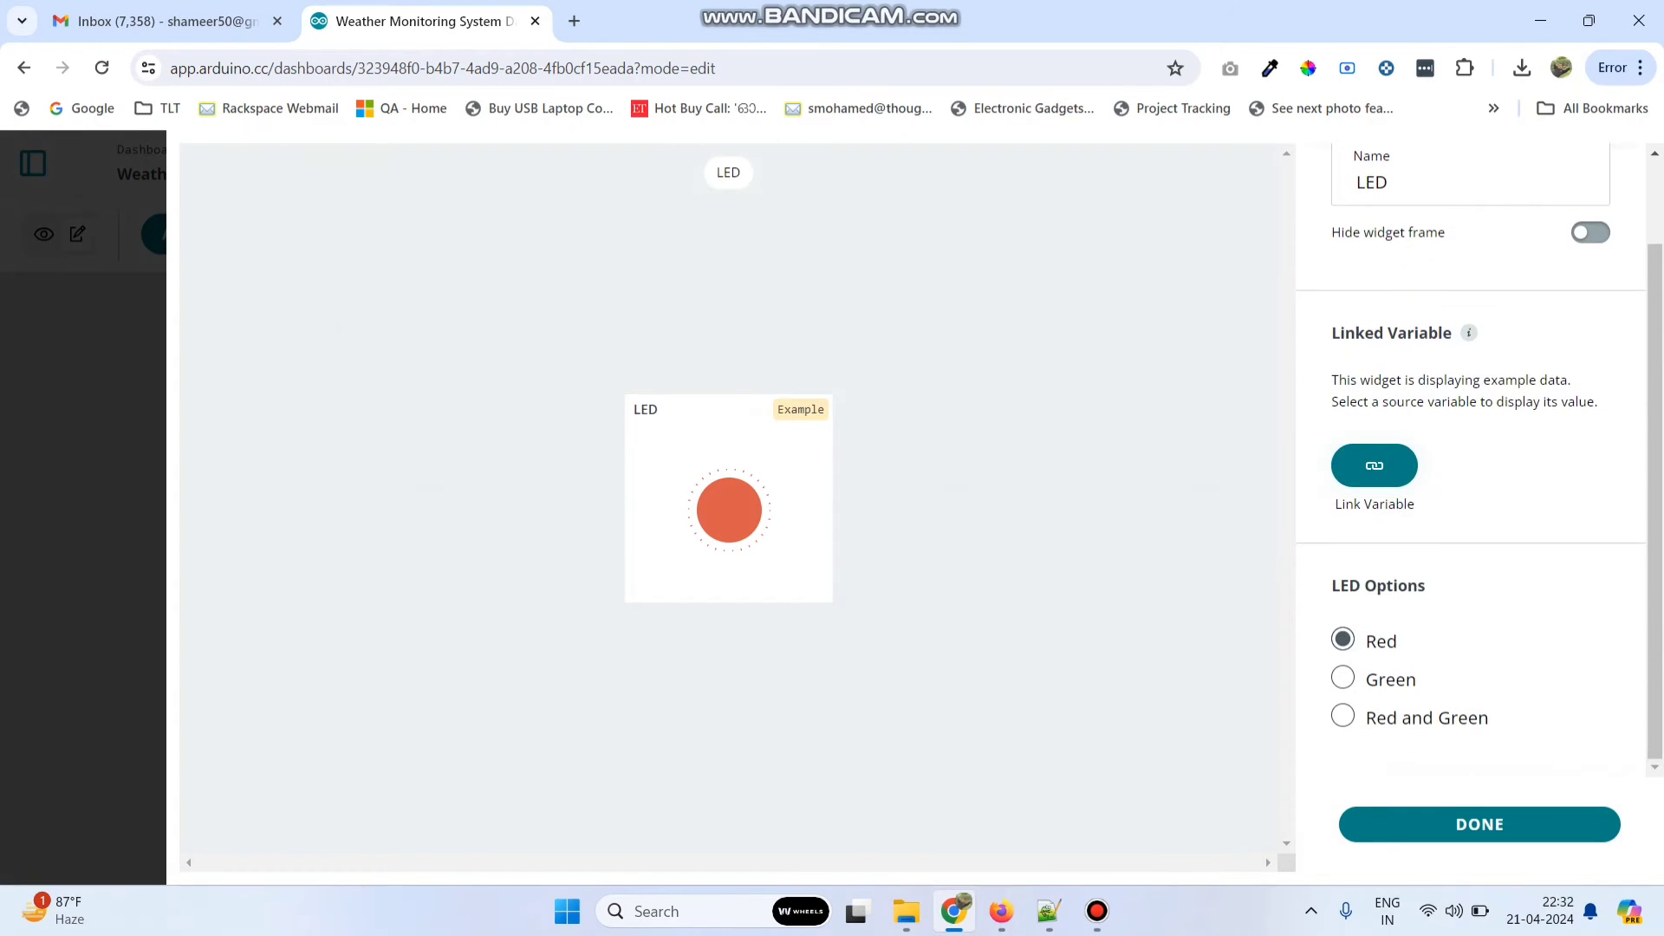
pyautogui.click(1342, 678)
pyautogui.scroll(1, 1470, 460)
pyautogui.scroll(-1, 1375, 567)
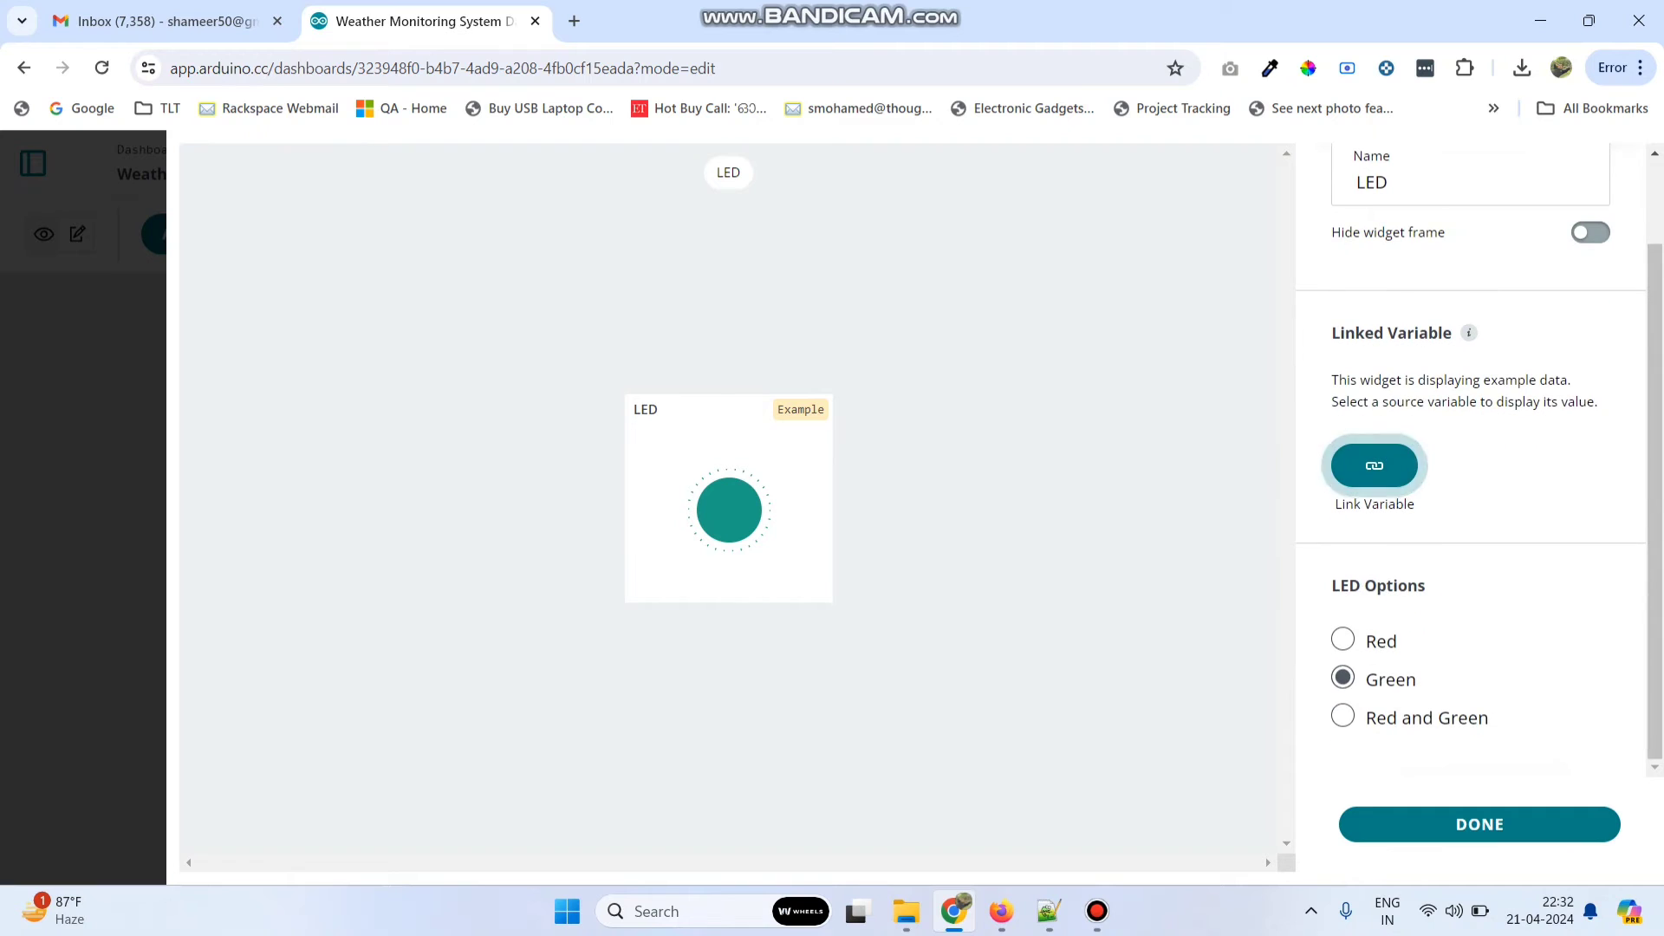
pyautogui.click(1478, 824)
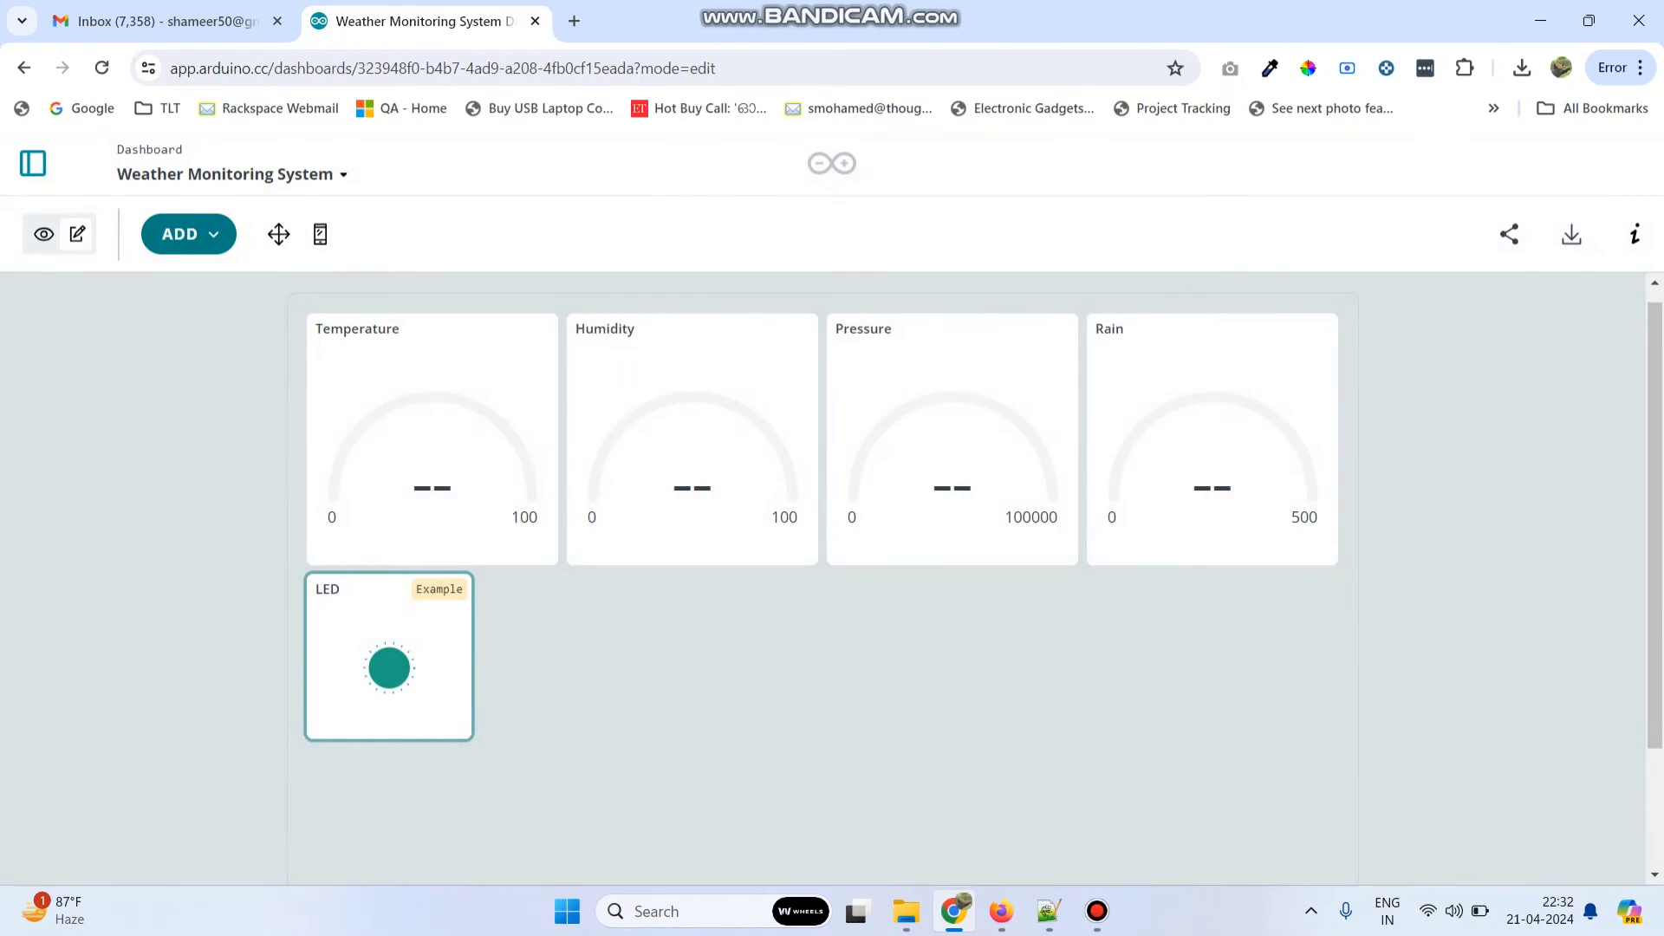
# Add a Chart widget to the dashboard and name it "Temperature".
pyautogui.scroll(-2, 974, 570)
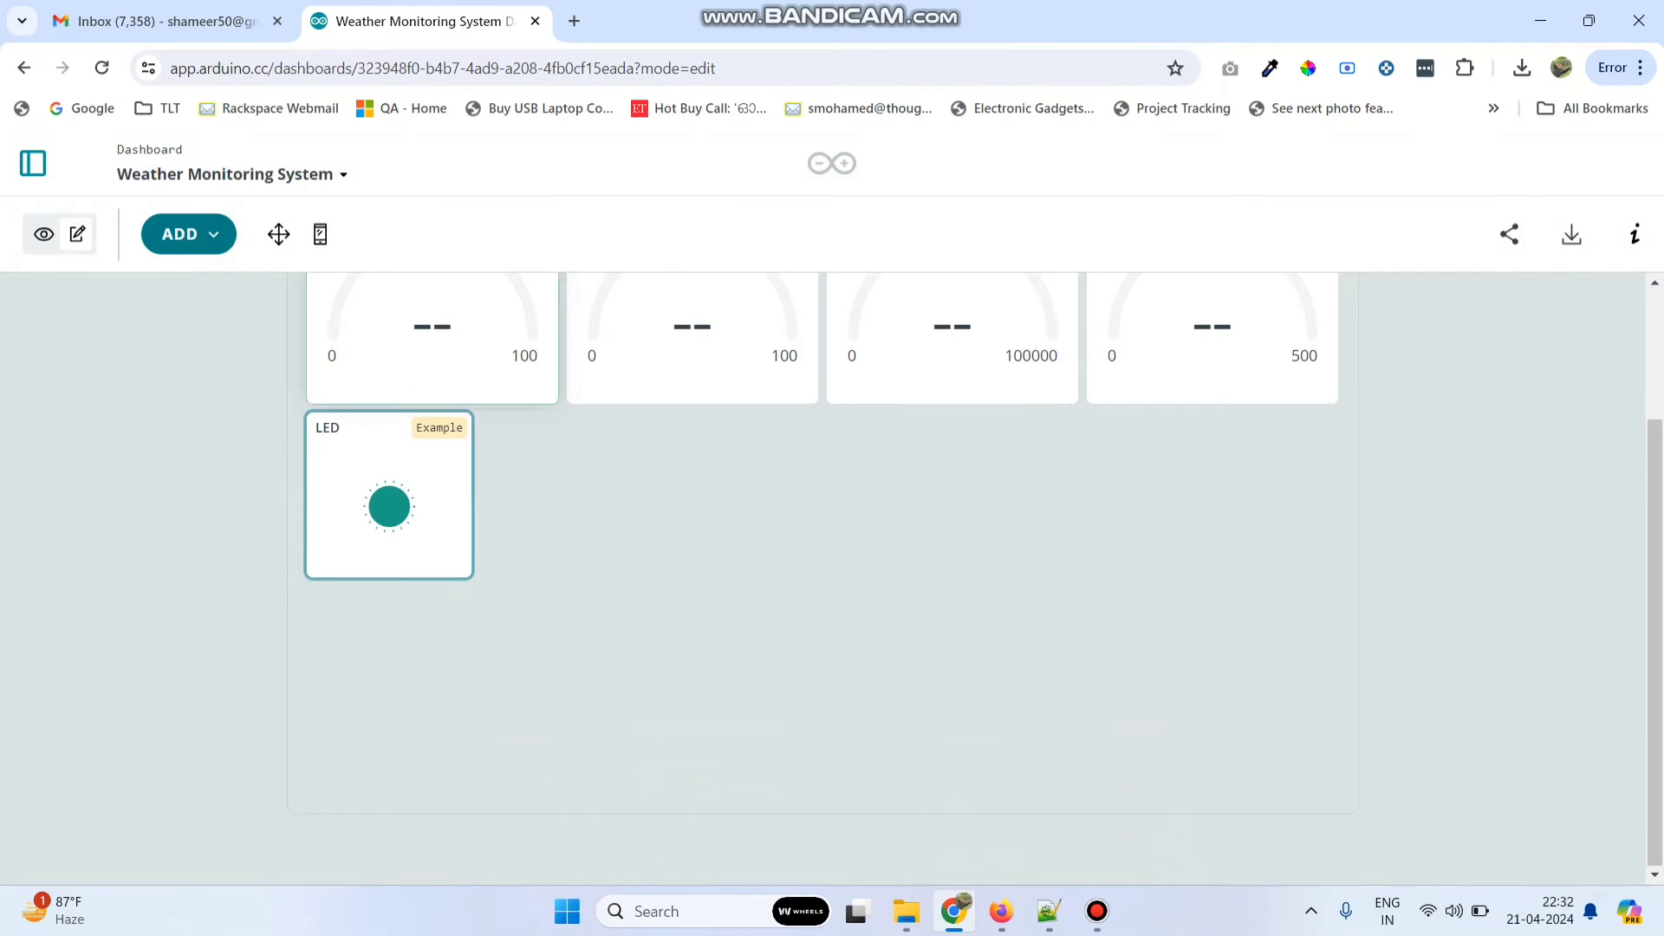
pyautogui.click(189, 234)
pyautogui.scroll(-3, 601, 503)
pyautogui.scroll(4, 554, 607)
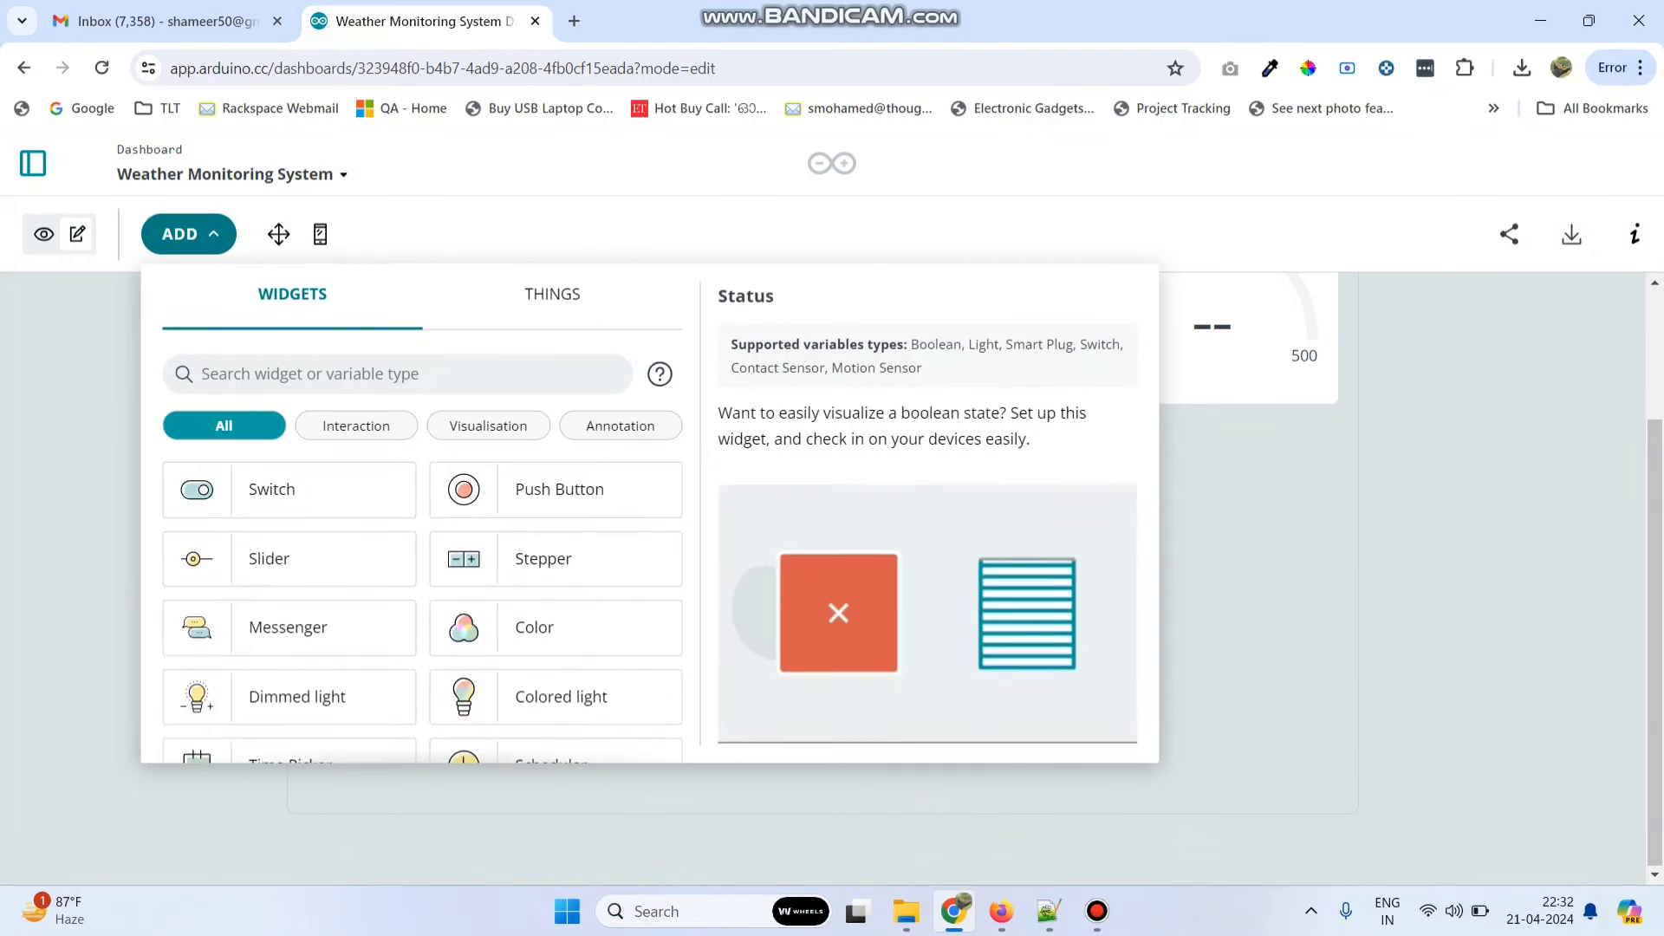
pyautogui.scroll(-3, 555, 607)
pyautogui.scroll(-3, 423, 612)
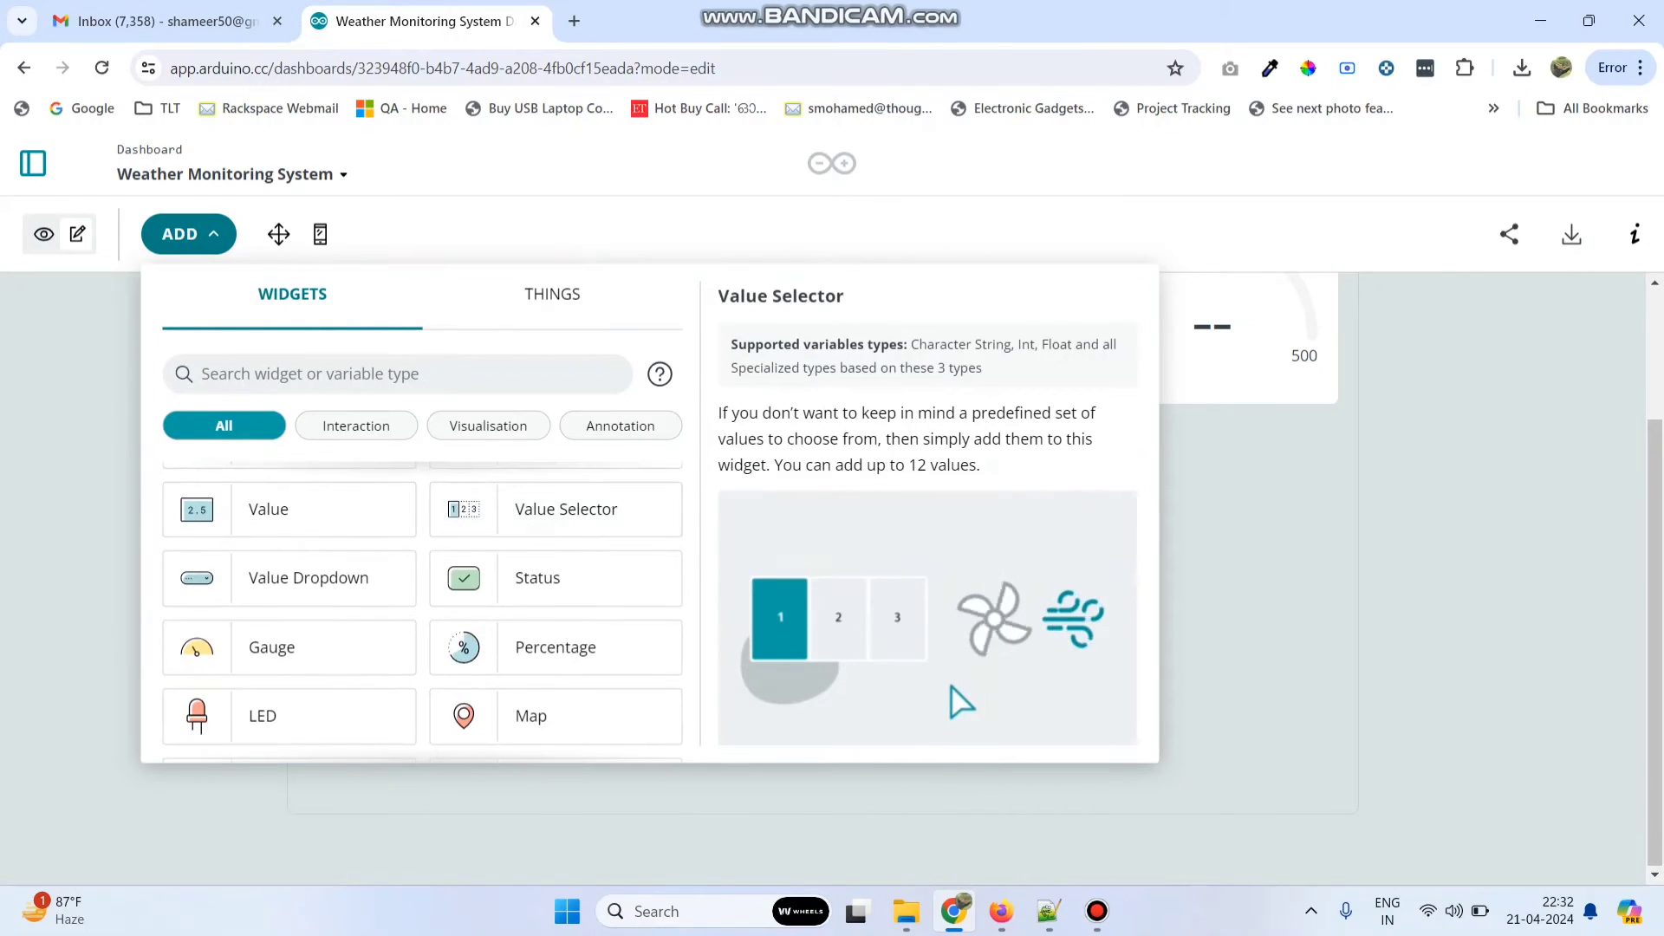
pyautogui.click(289, 648)
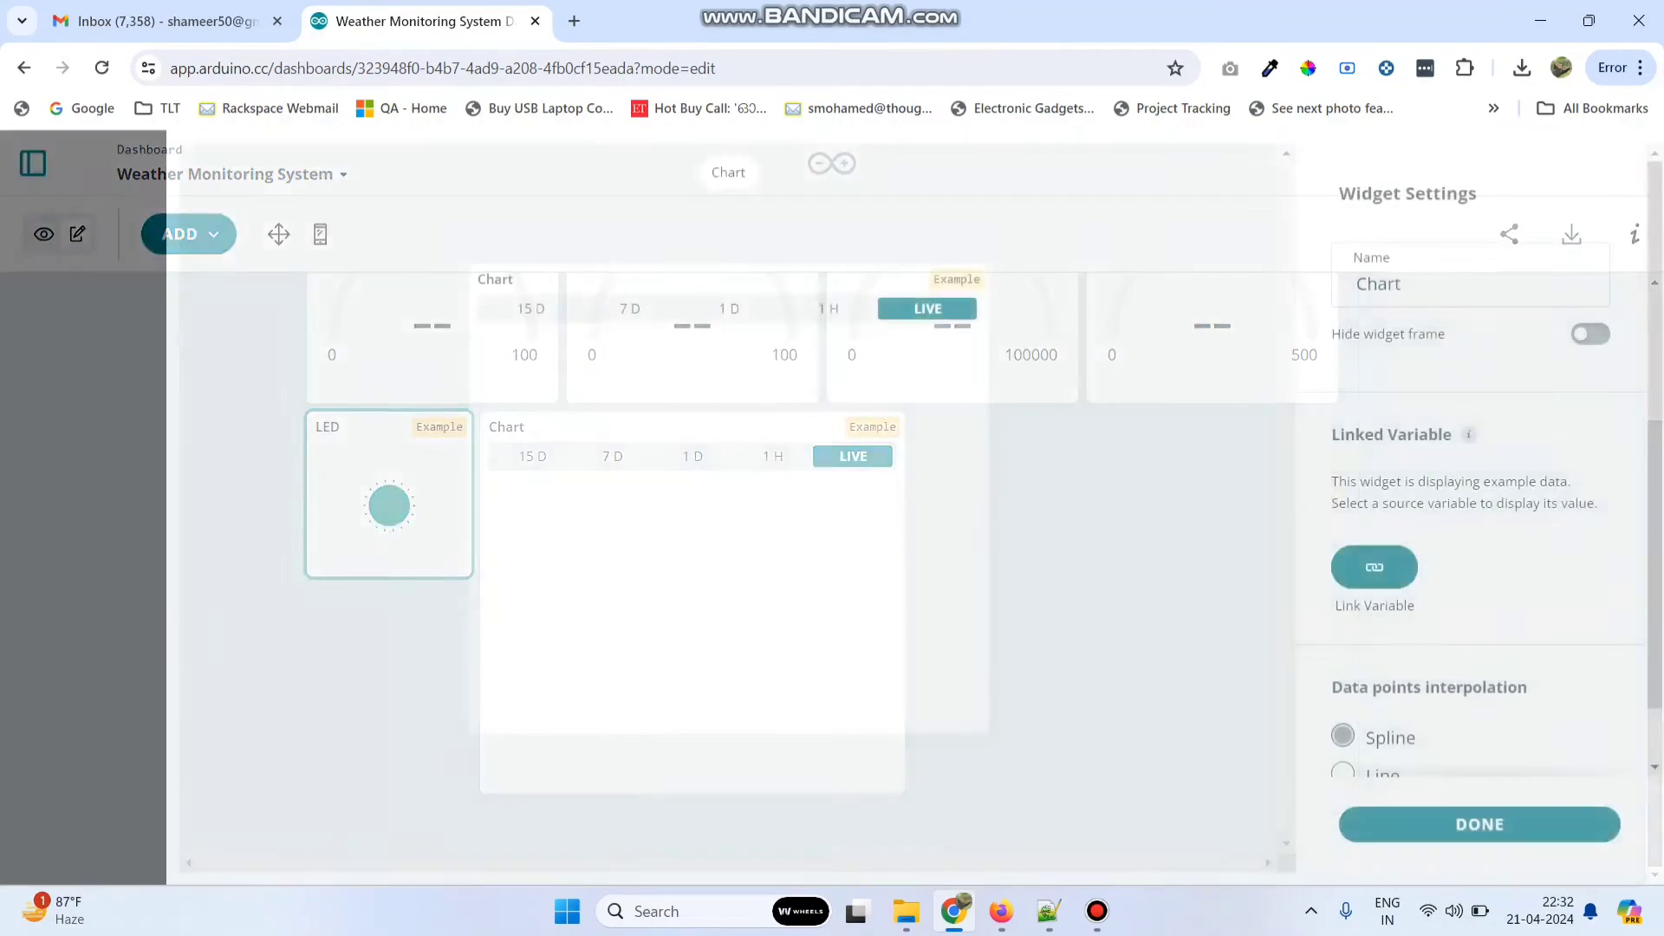
pyautogui.write('T')
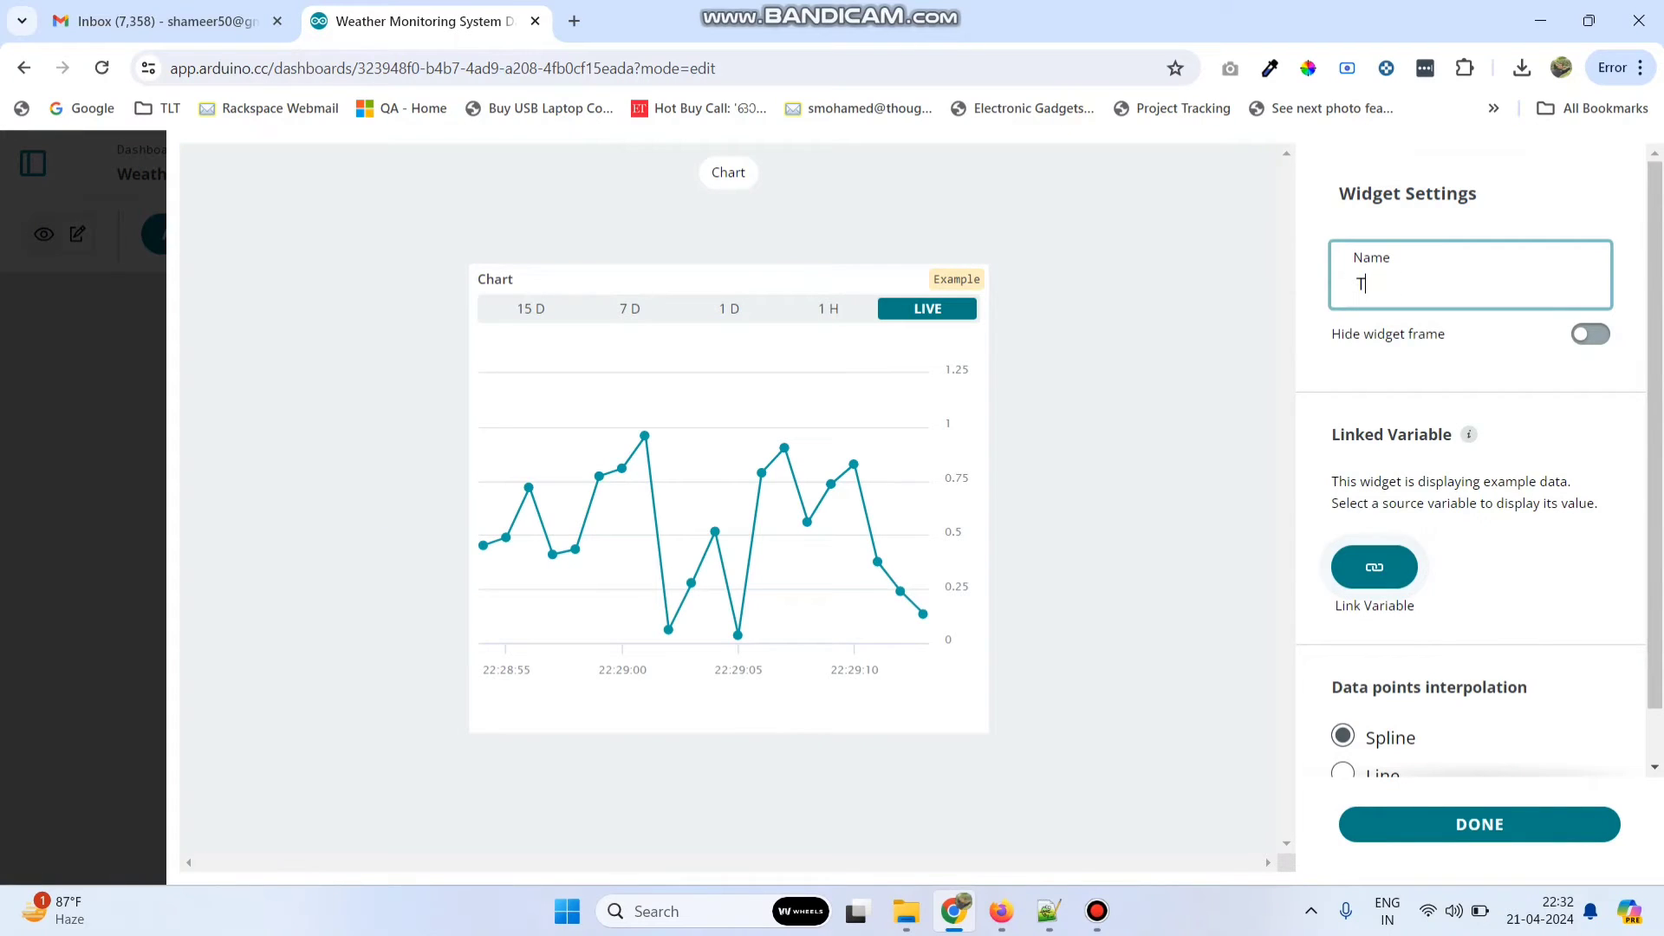
pyautogui.write('emperatyre')
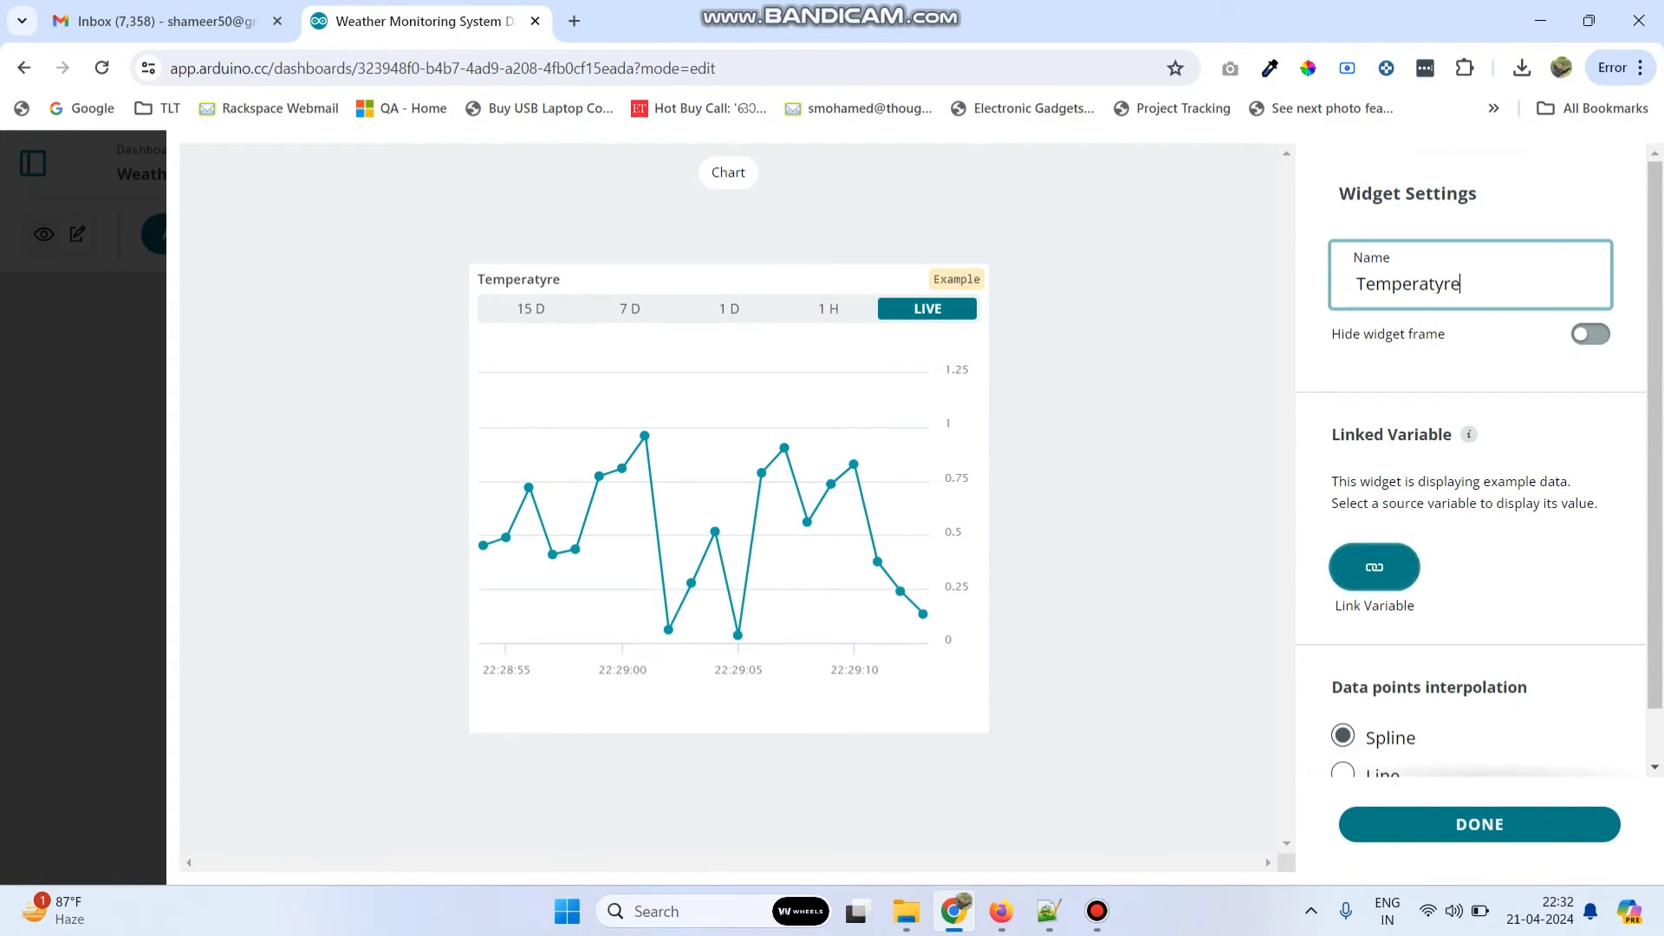
pyautogui.press('BackSpace')
pyautogui.press('BackSpace')
pyautogui.press('BackSpace')
pyautogui.write('ure')
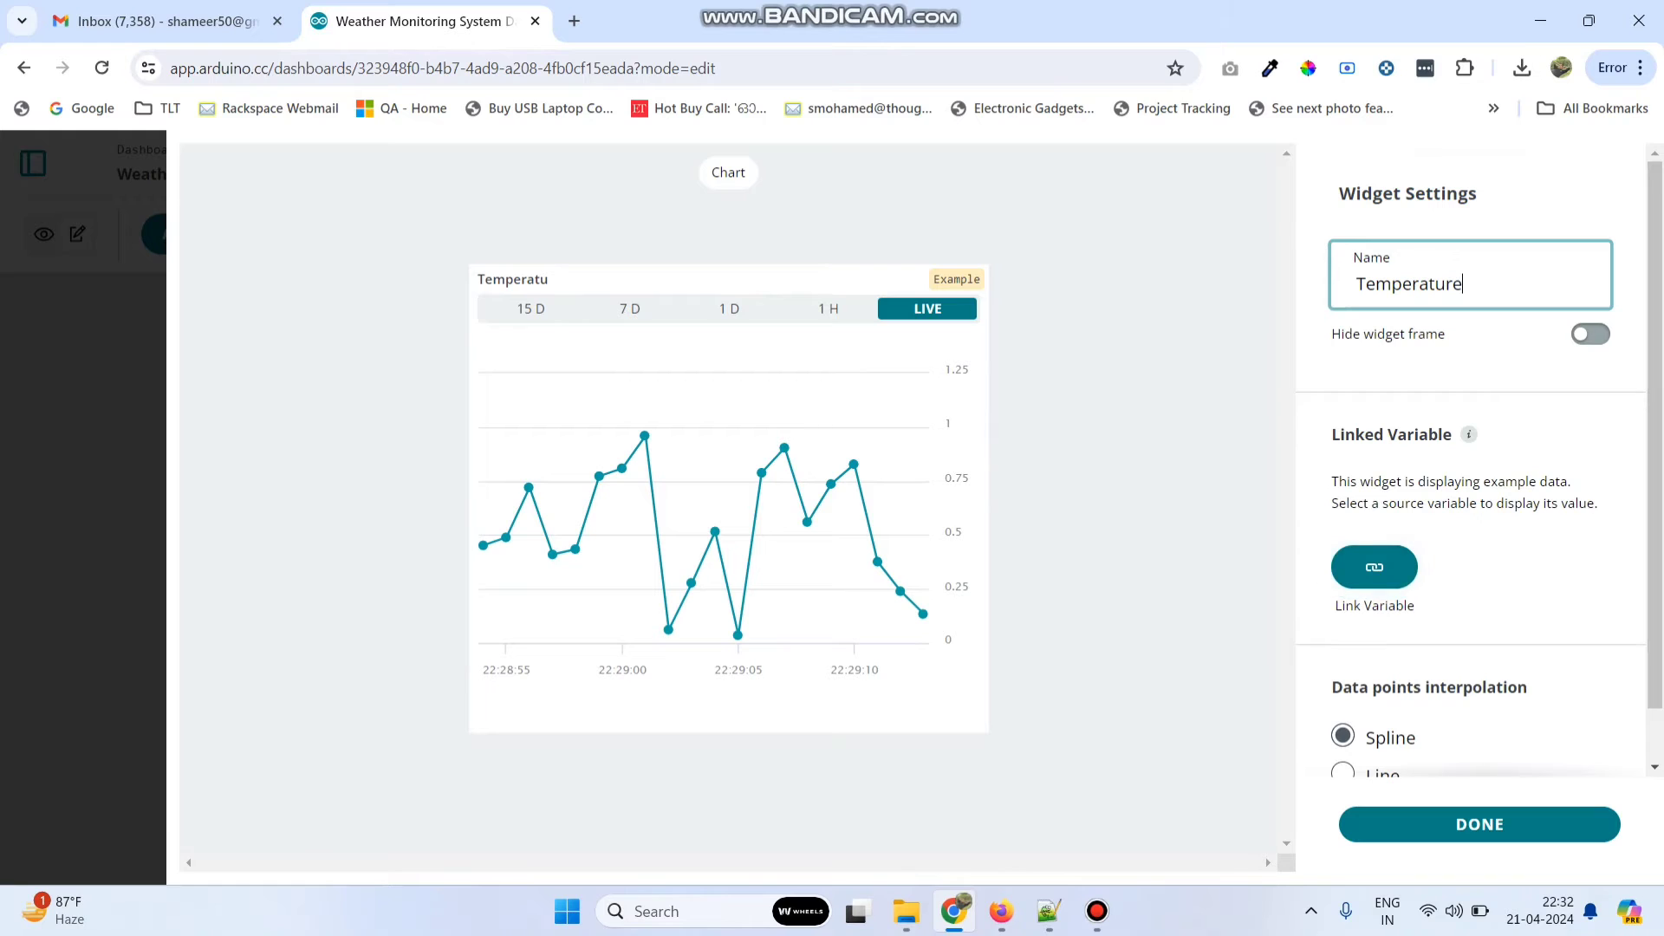
# Link the Temperature chart to the temperature variable of the Weather Monitoting System Thing and finish the widget.
pyautogui.click(1375, 567)
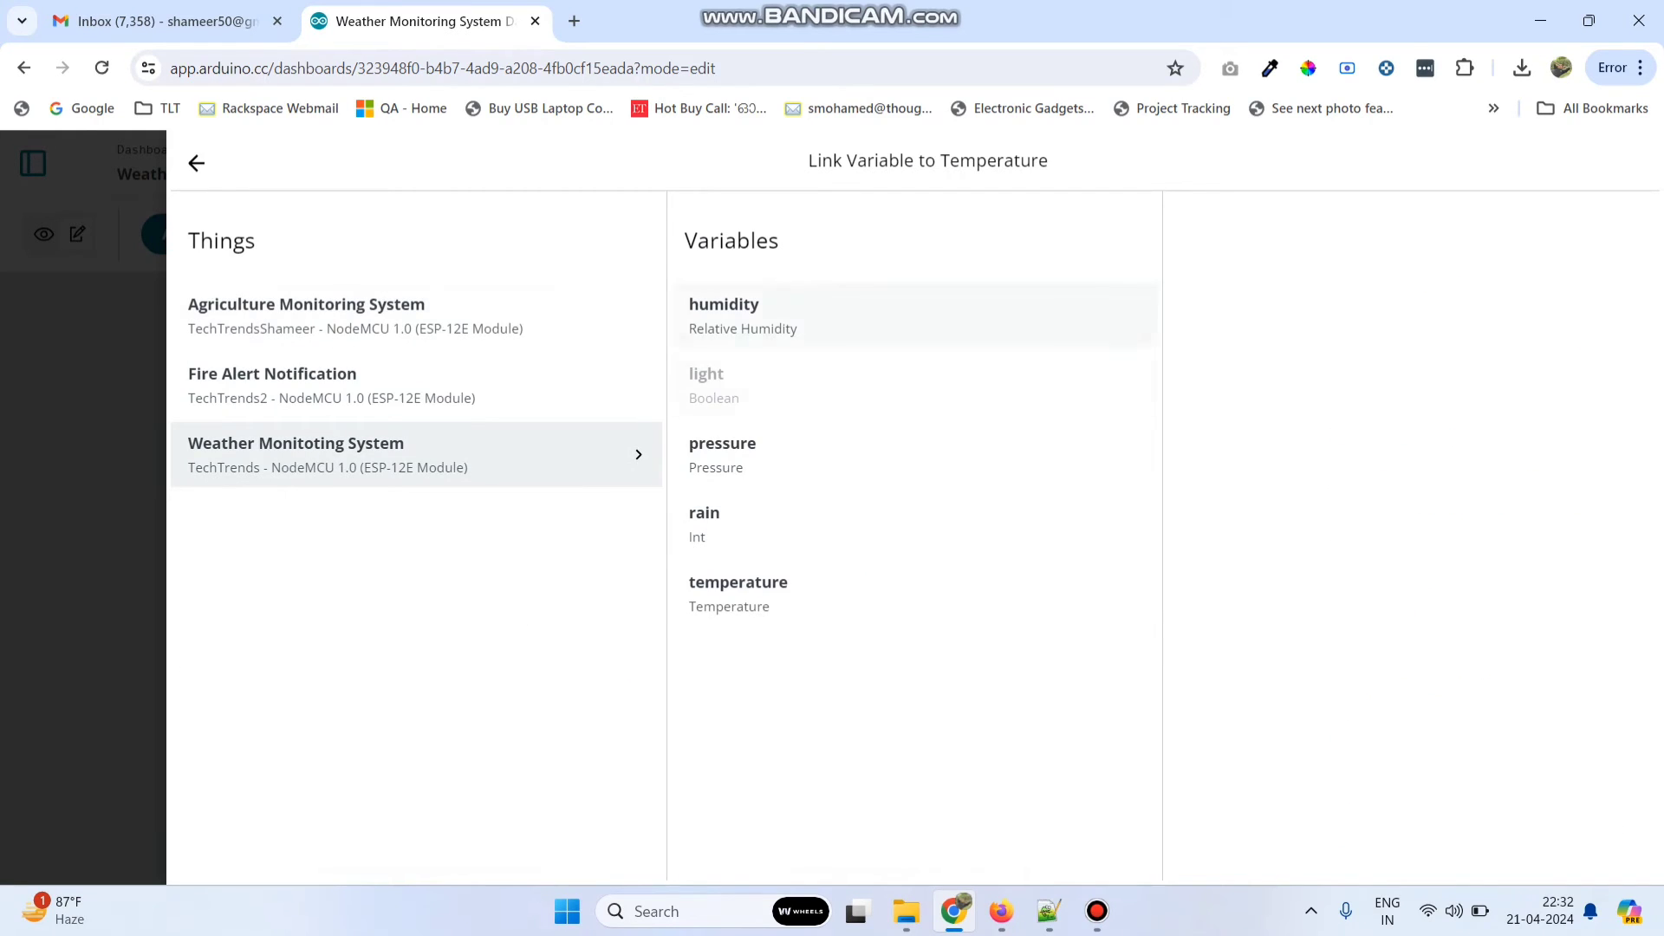
pyautogui.click(738, 594)
pyautogui.click(1413, 564)
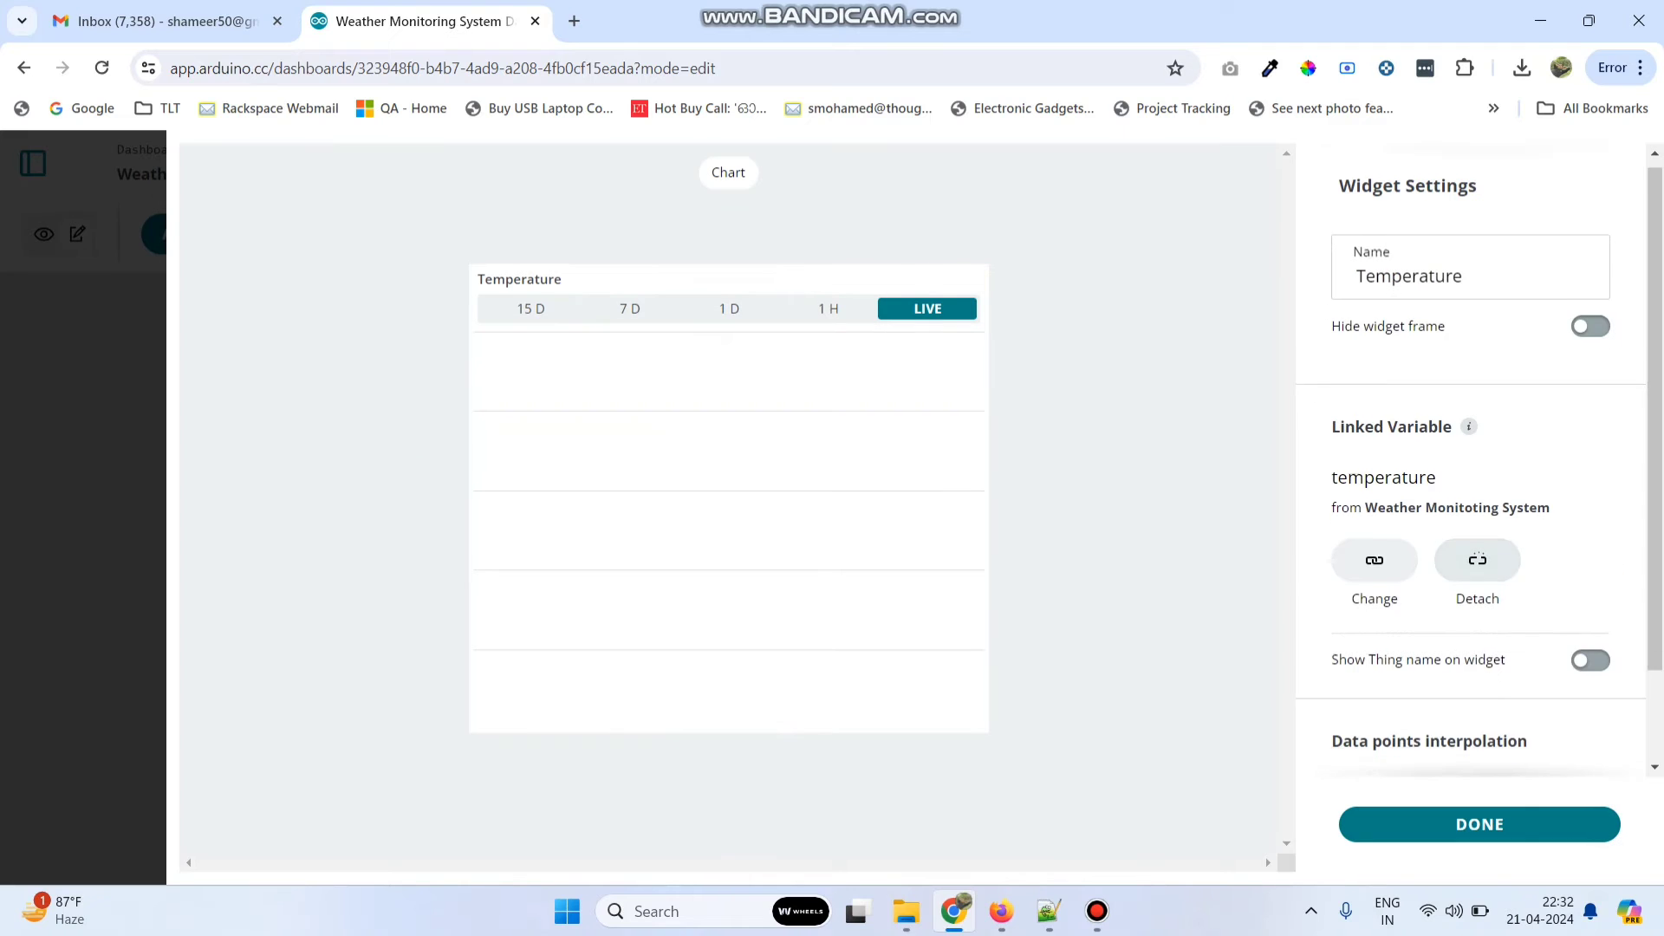
pyautogui.scroll(-1, 1471, 459)
pyautogui.click(1479, 824)
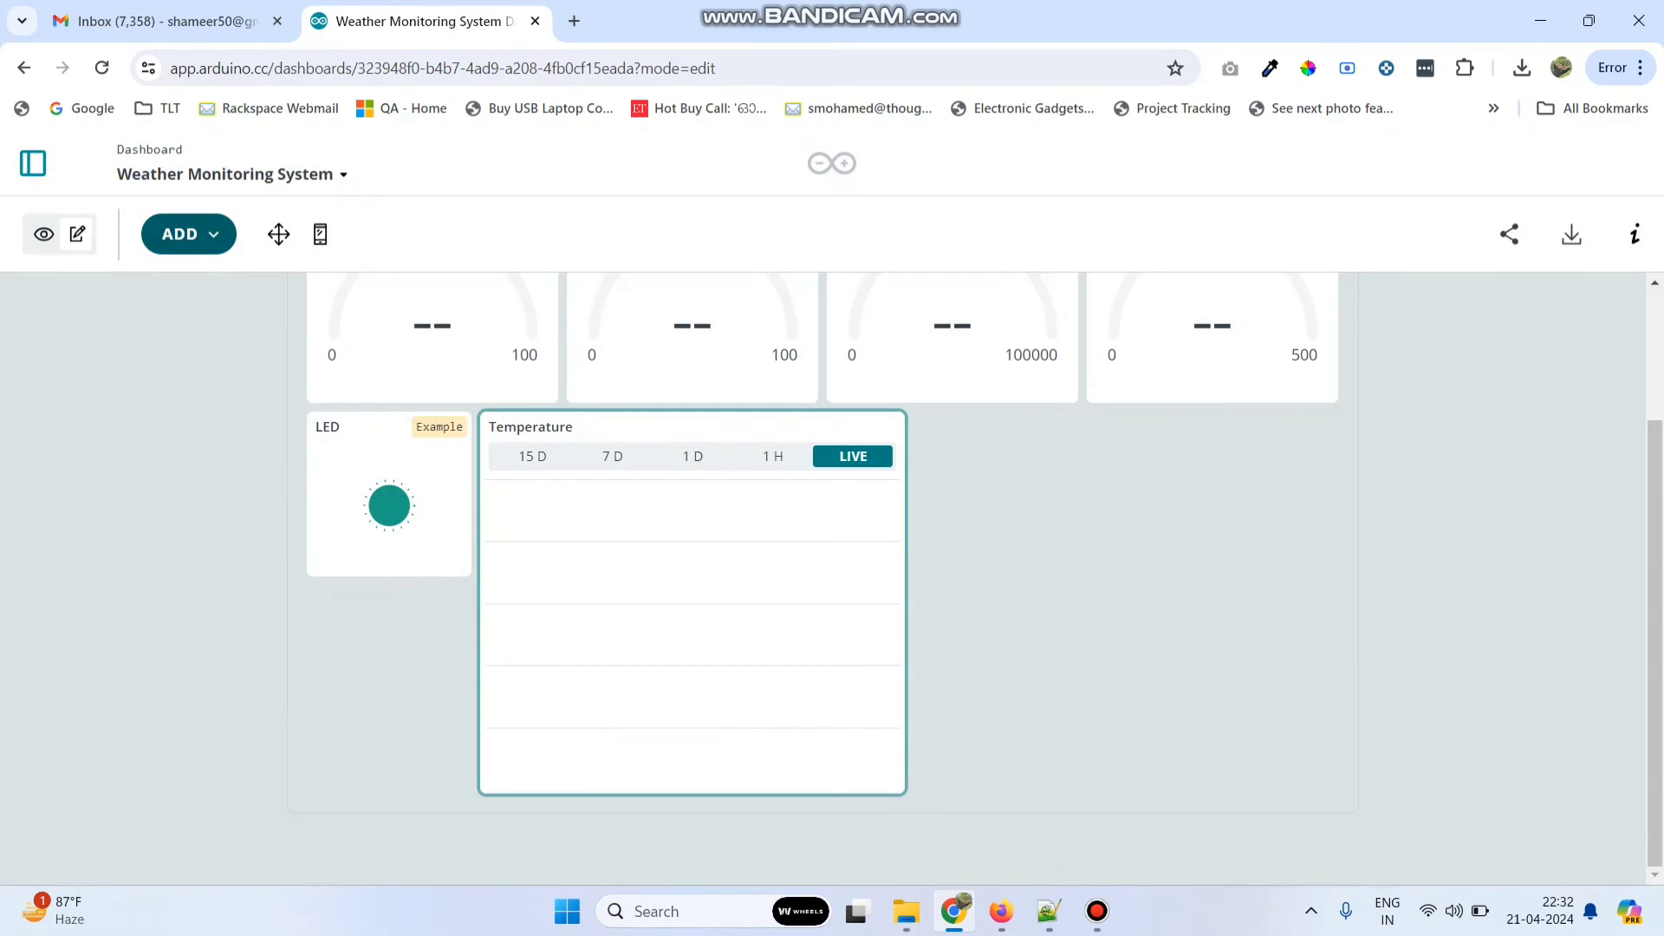
# Add a second Chart widget to the dashboard and name it "Humidity".
pyautogui.click(188, 234)
pyautogui.scroll(-5, 555, 564)
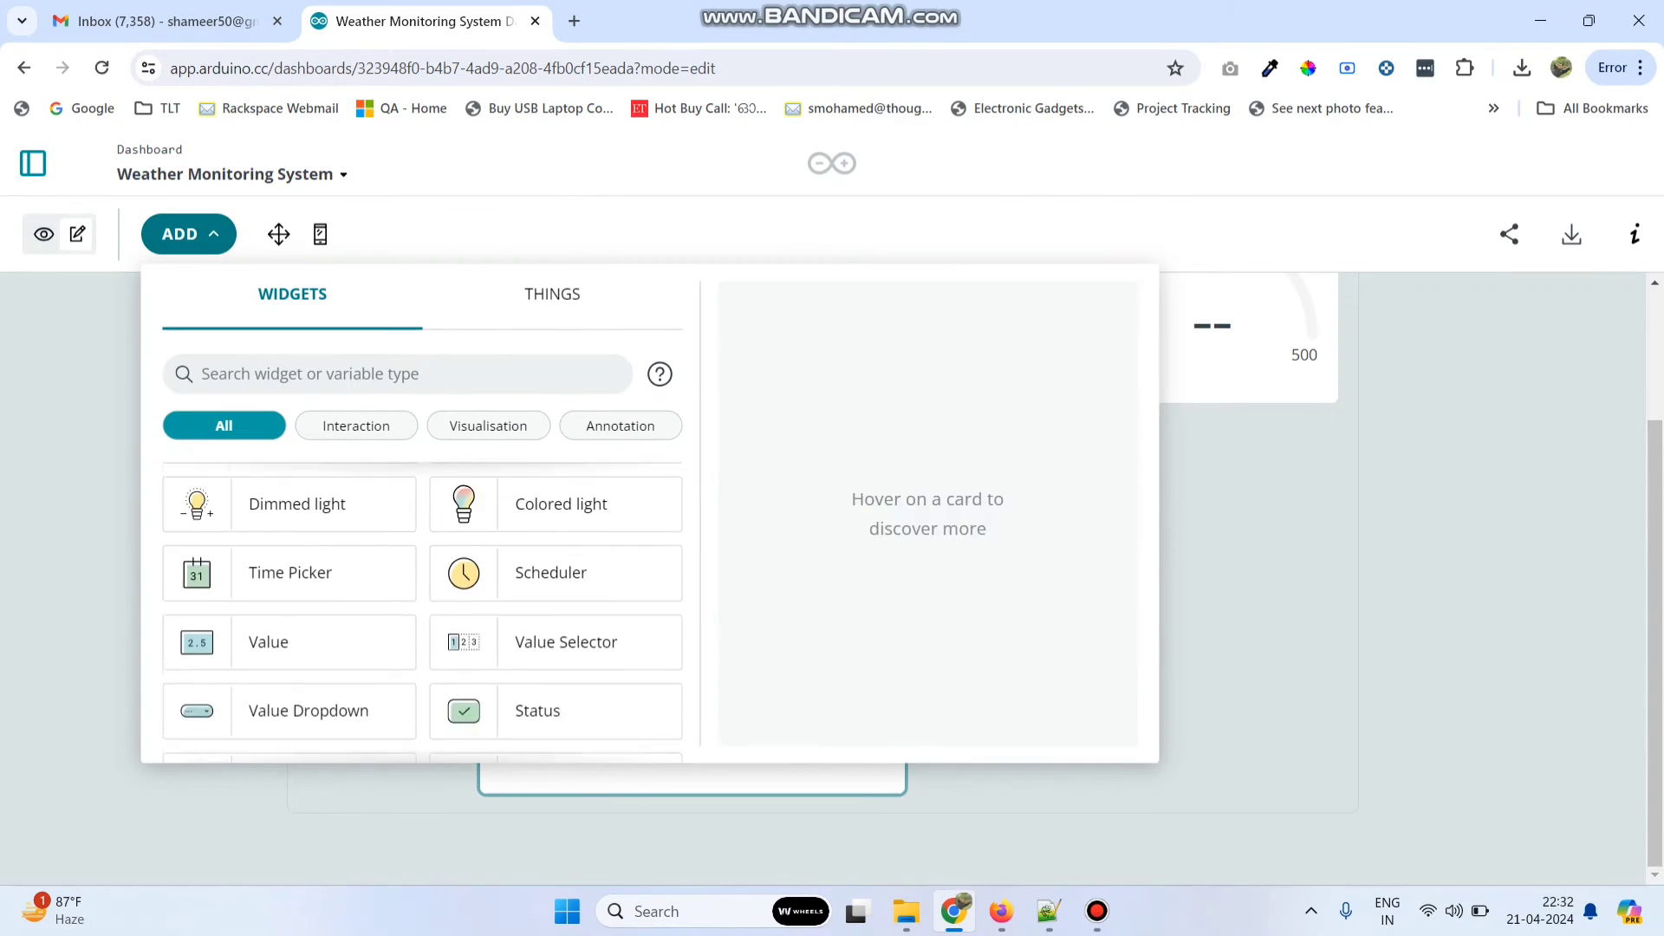
pyautogui.scroll(-2, 520, 563)
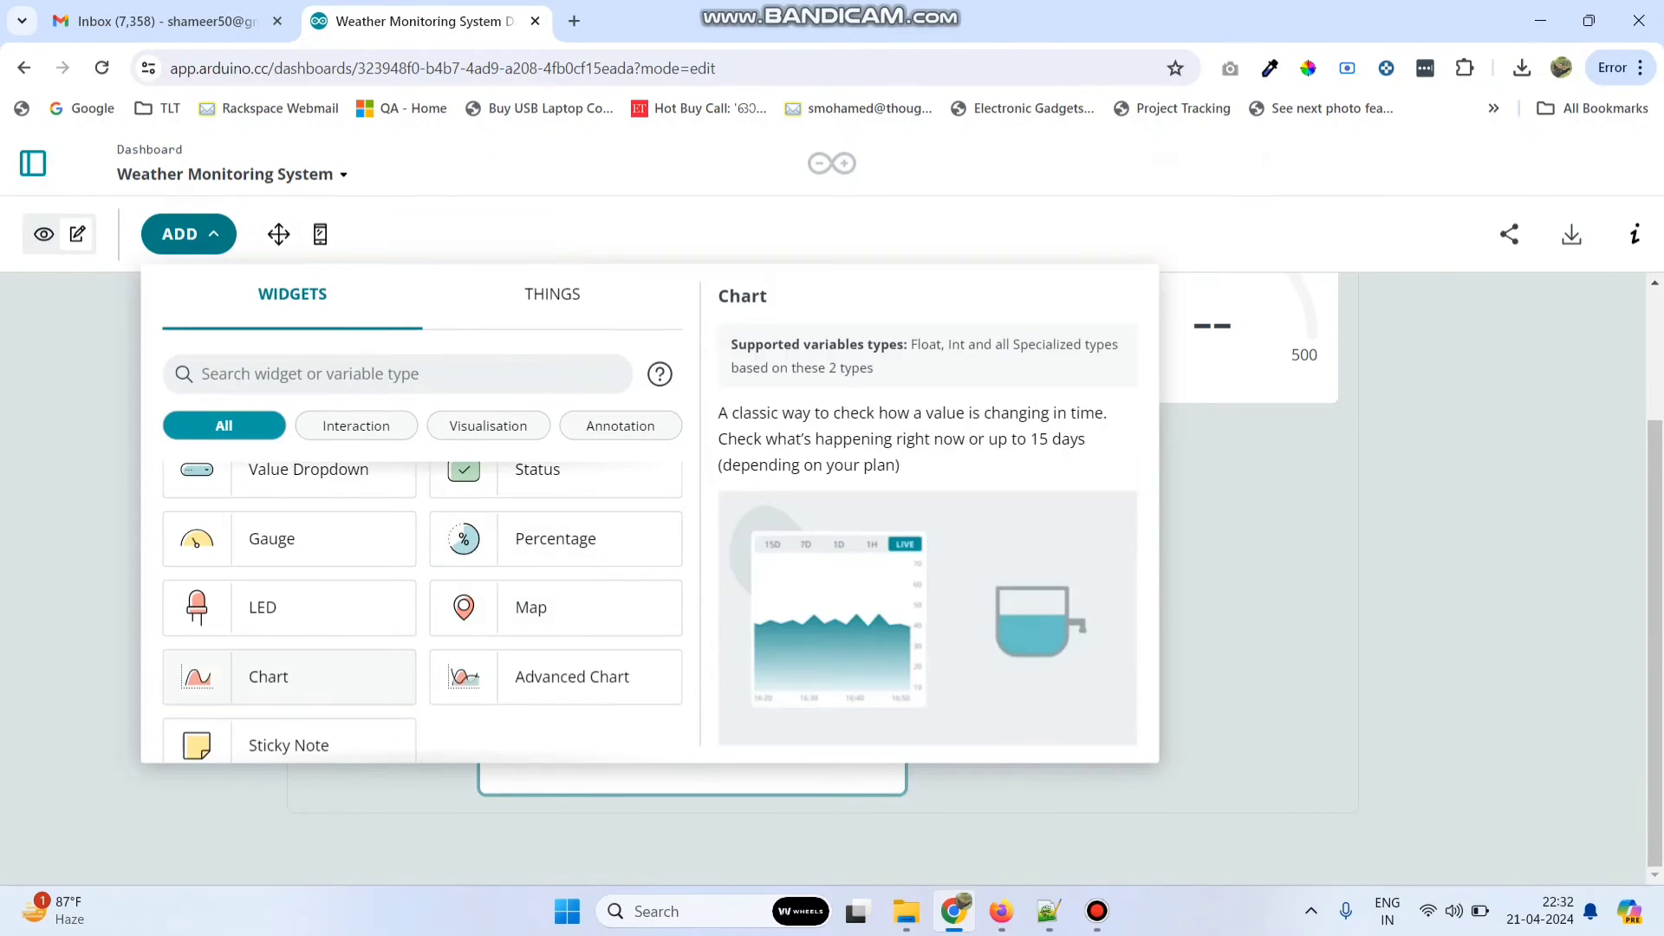
pyautogui.click(278, 676)
pyautogui.write('Hu')
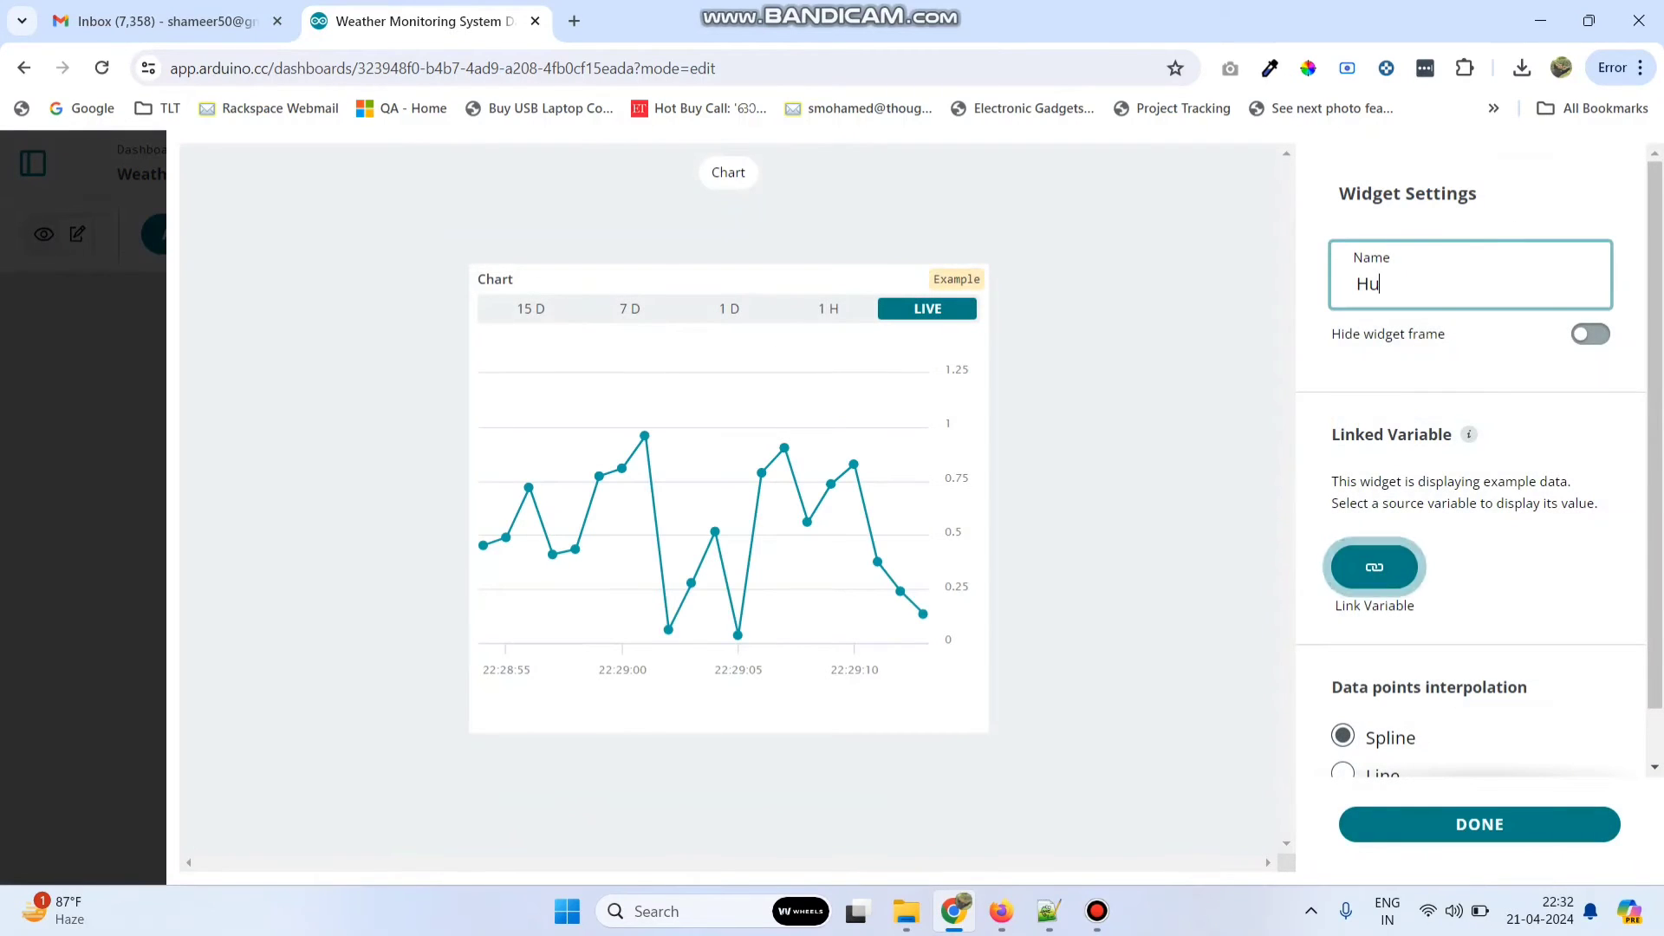
pyautogui.write('ididity')
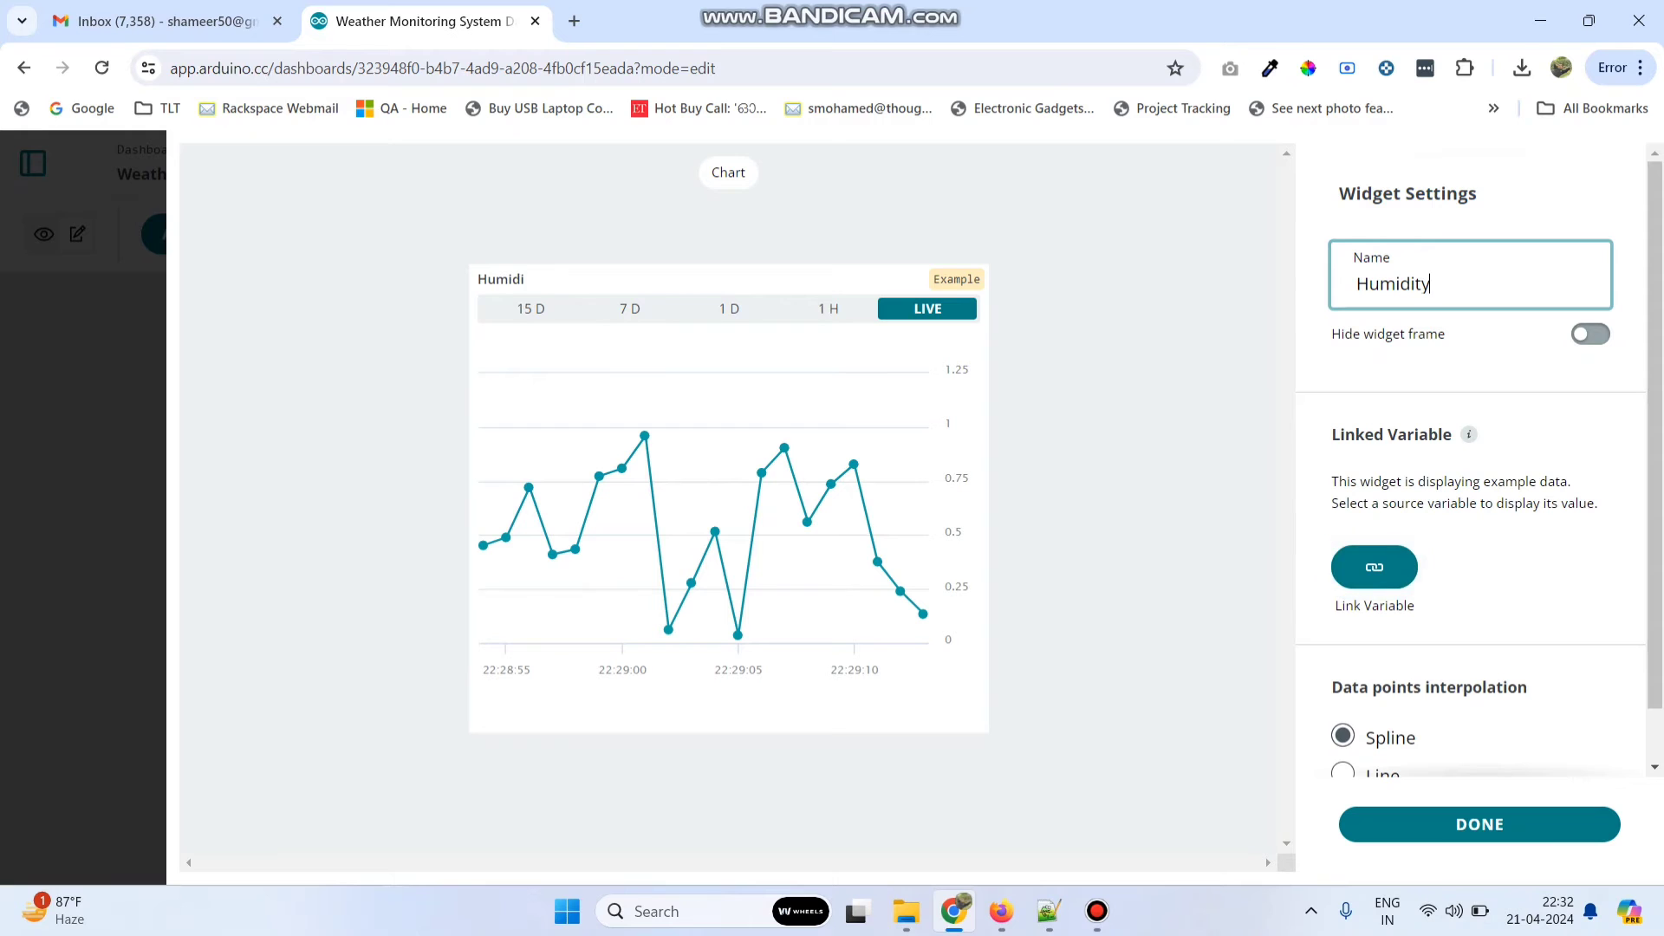
# Link the Humidity chart to the humidity variable of the Weather Monitoting System Thing and finish the widget.
pyautogui.click(1374, 567)
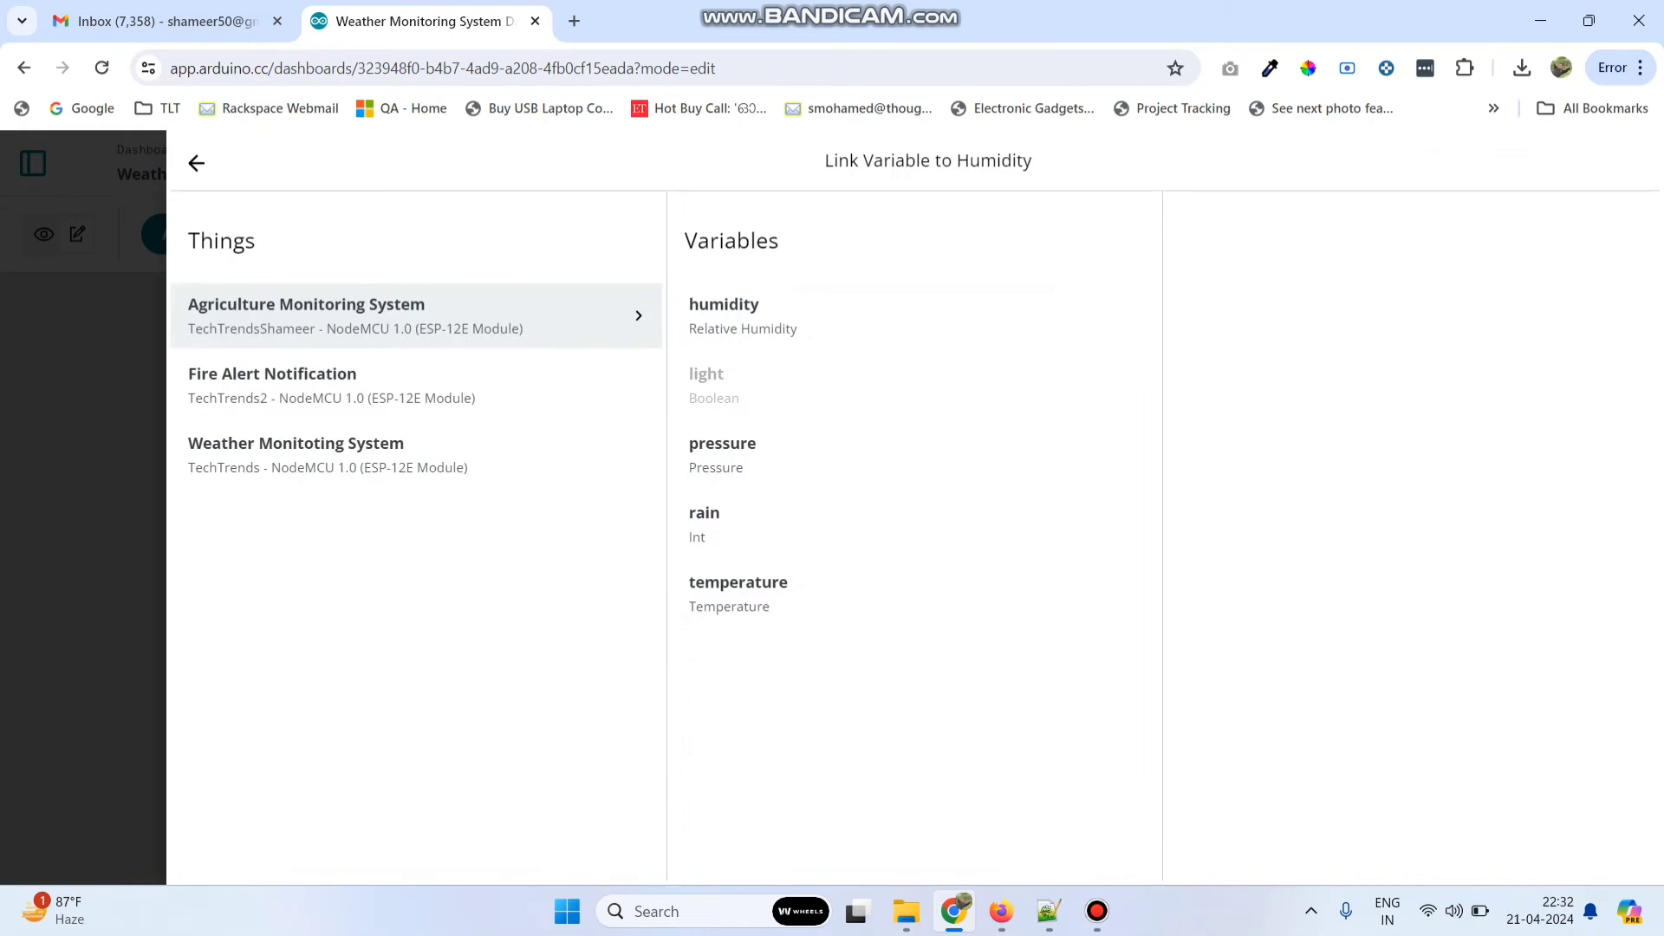
pyautogui.click(416, 454)
pyautogui.click(914, 315)
pyautogui.click(1411, 566)
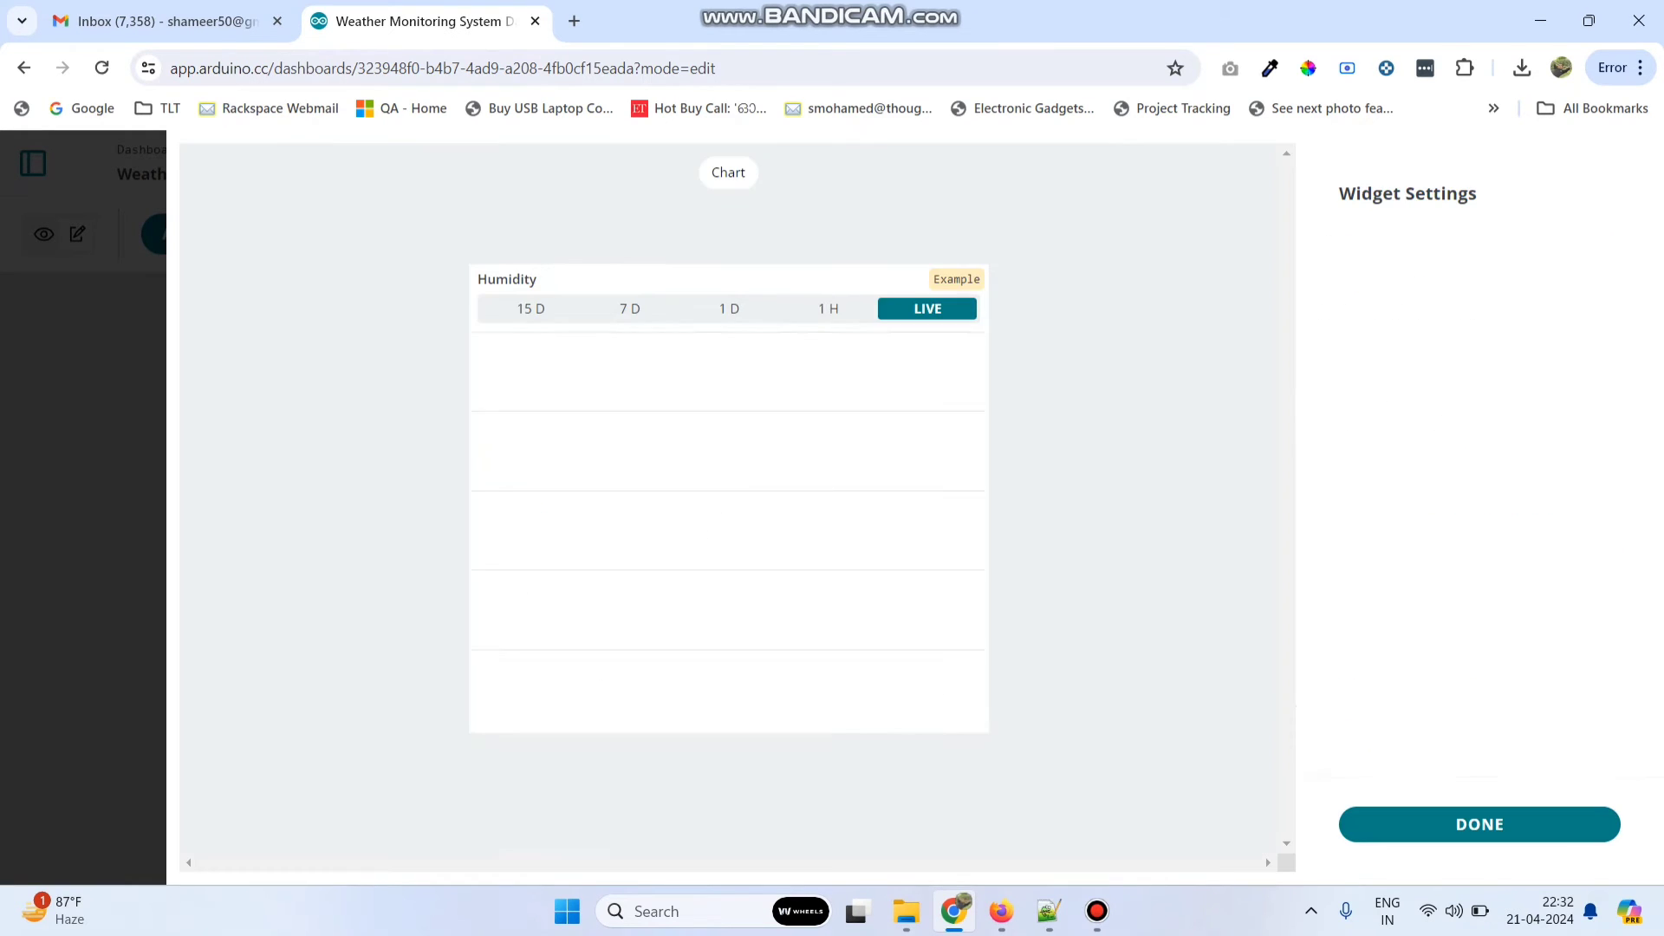
pyautogui.scroll(-2, 1471, 460)
pyautogui.click(1480, 825)
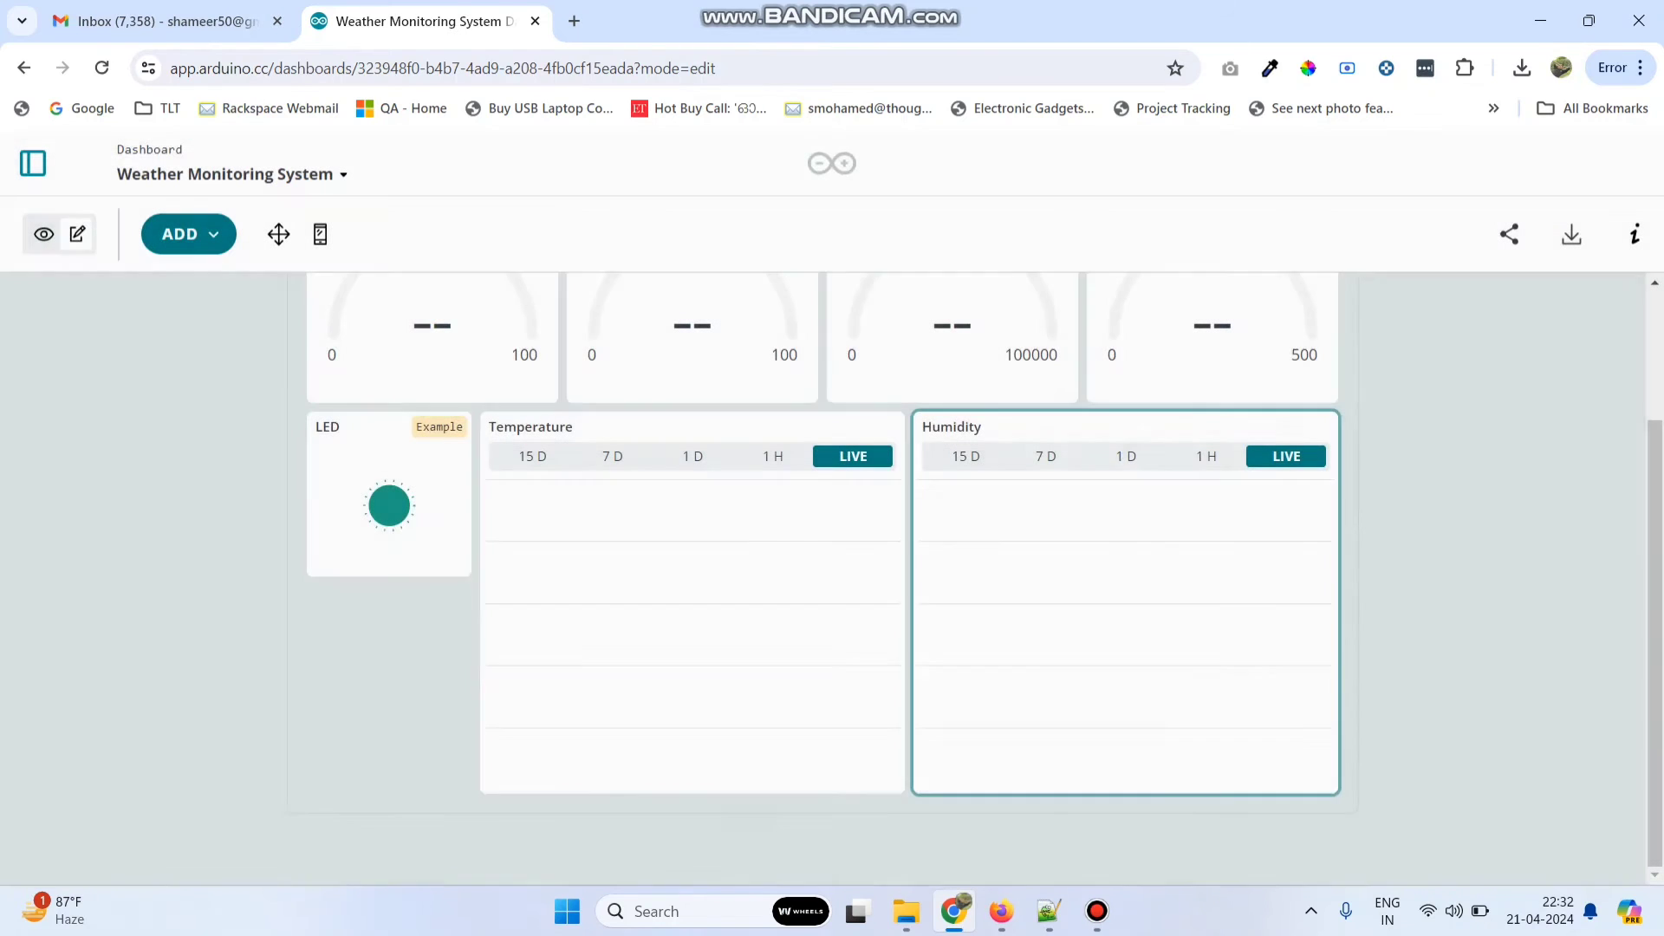
# Add a third Chart widget to the dashboard and name it "Pressure".
pyautogui.click(188, 234)
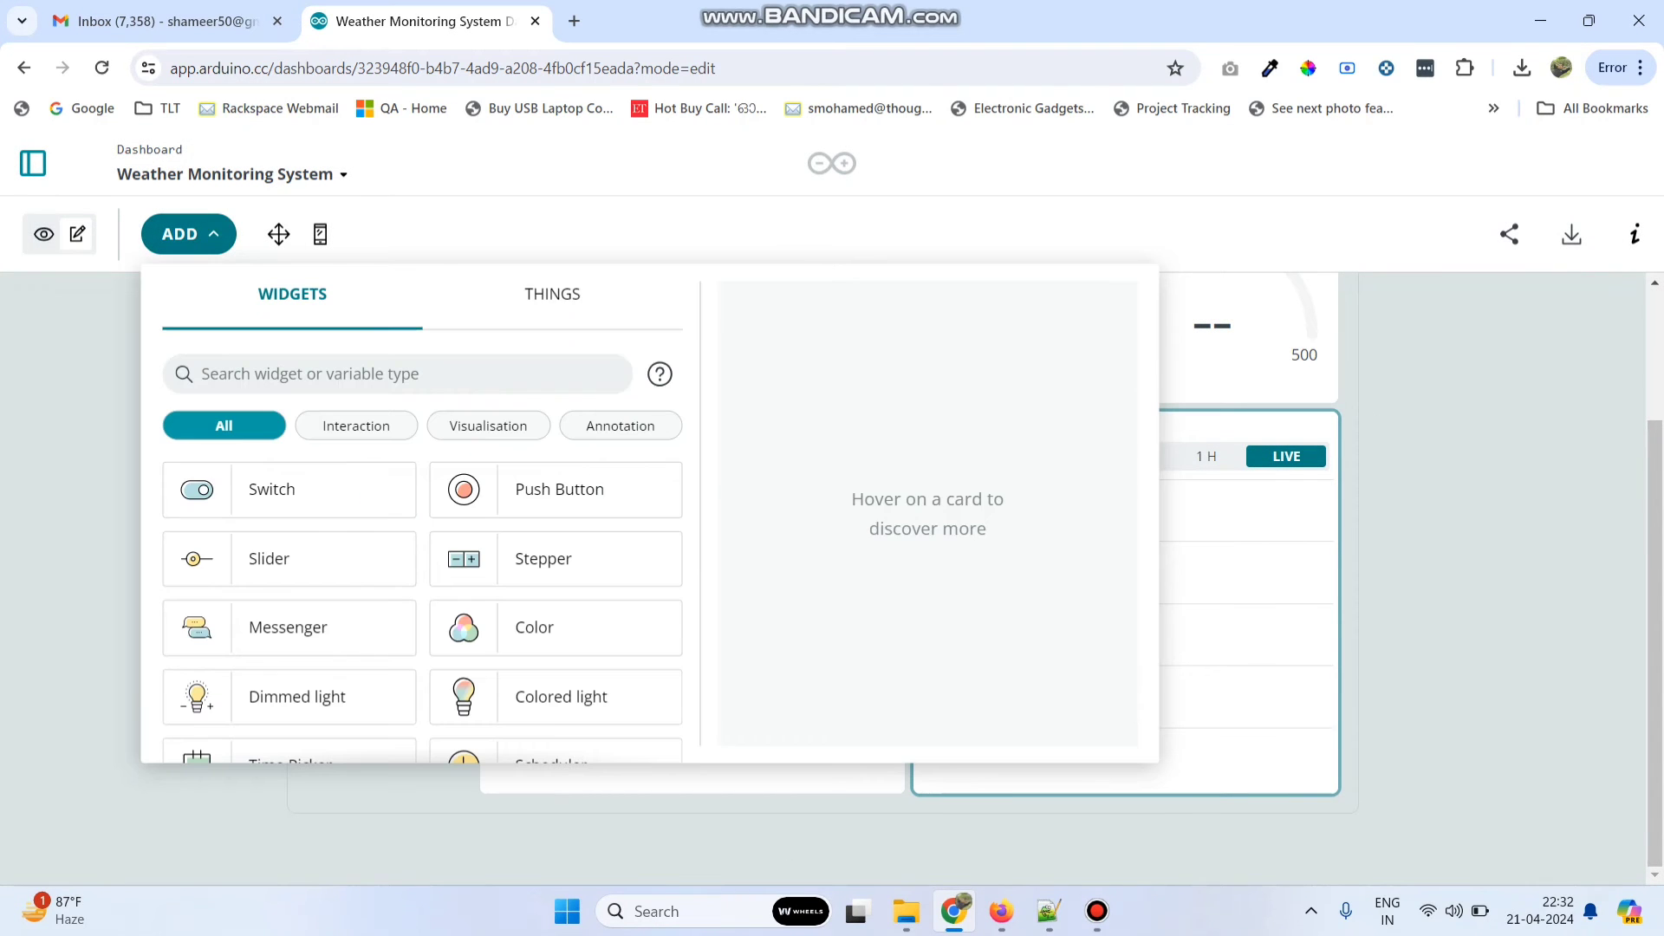
pyautogui.scroll(-3, 286, 607)
pyautogui.click(268, 676)
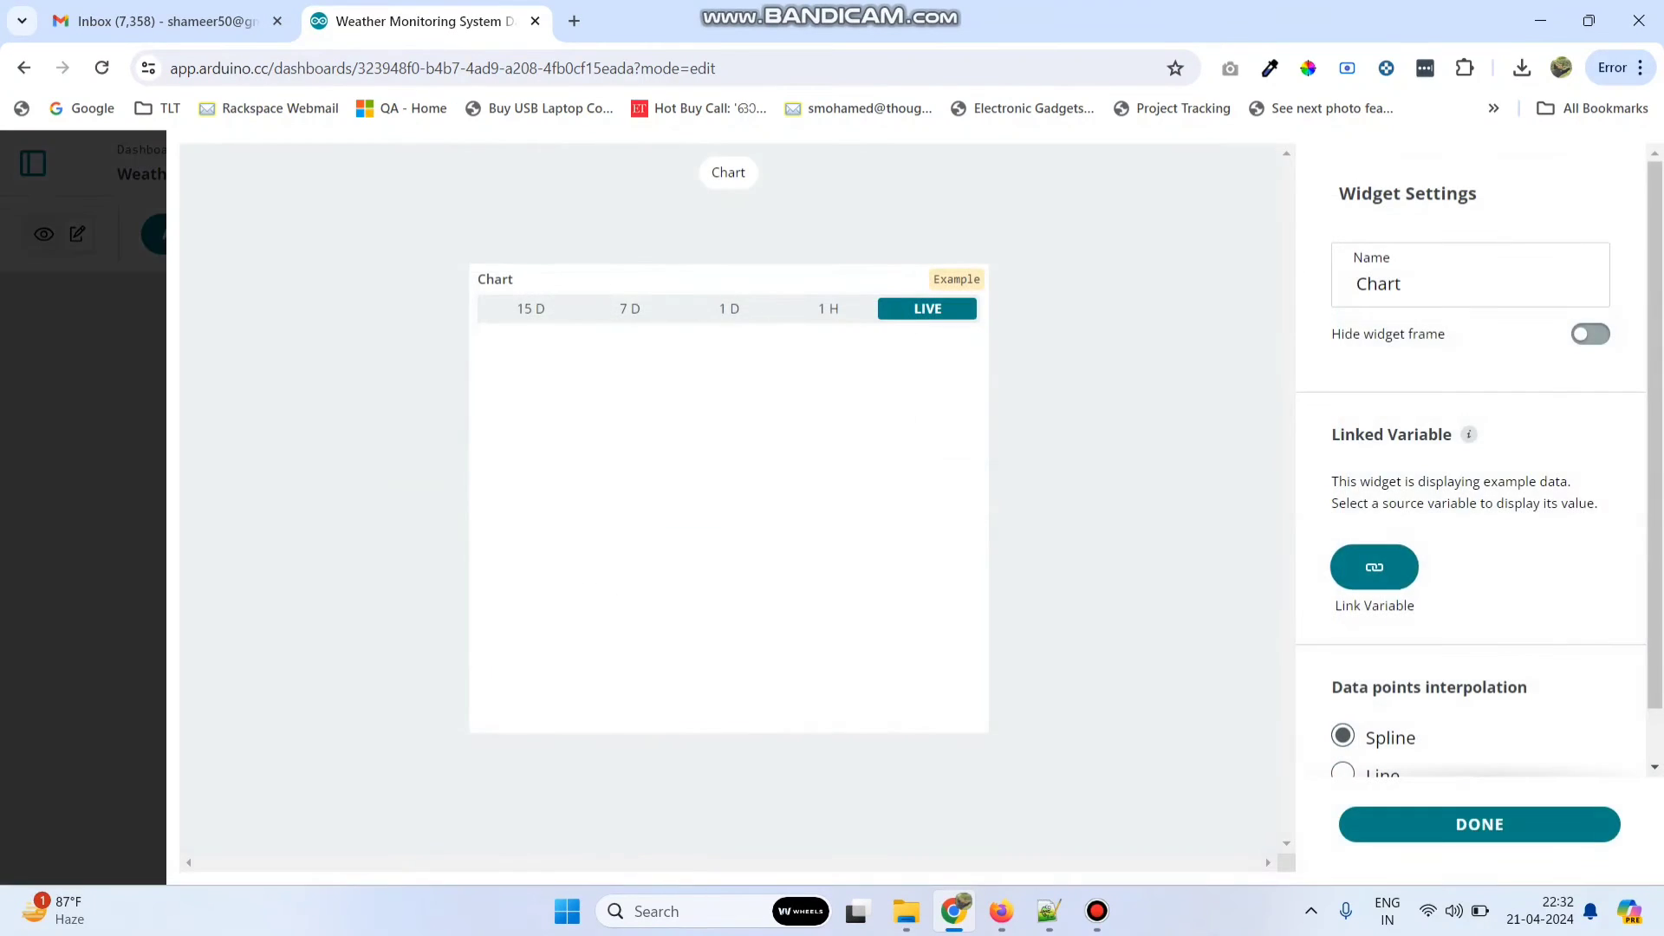
pyautogui.write('Pessu')
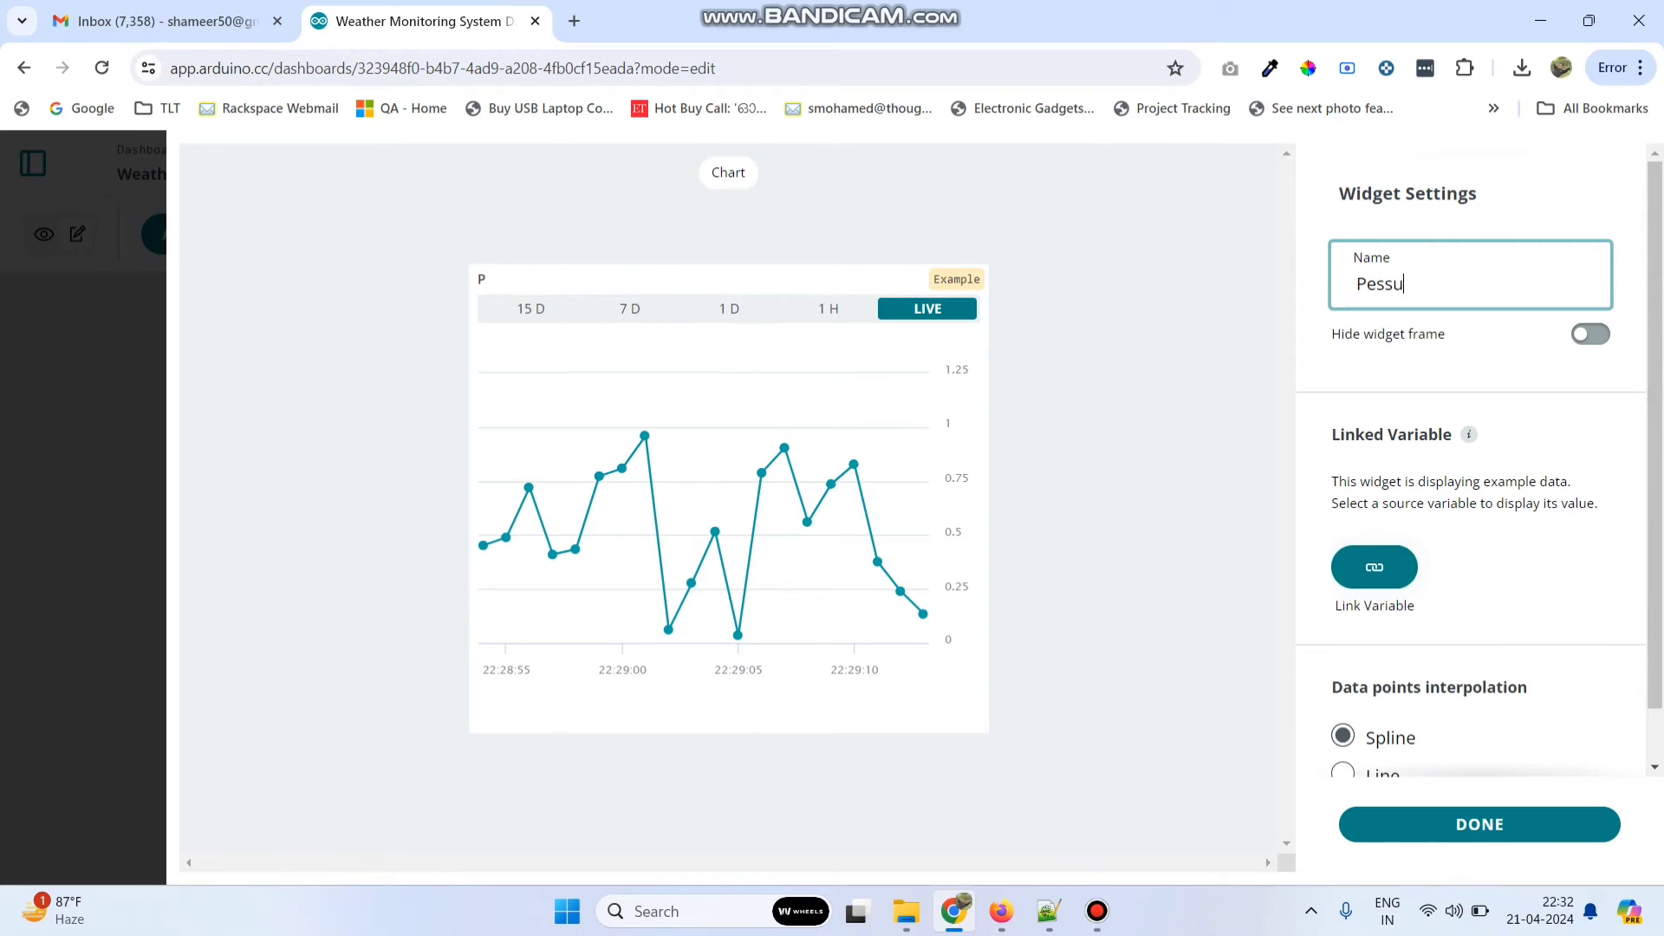
pyautogui.write('rer')
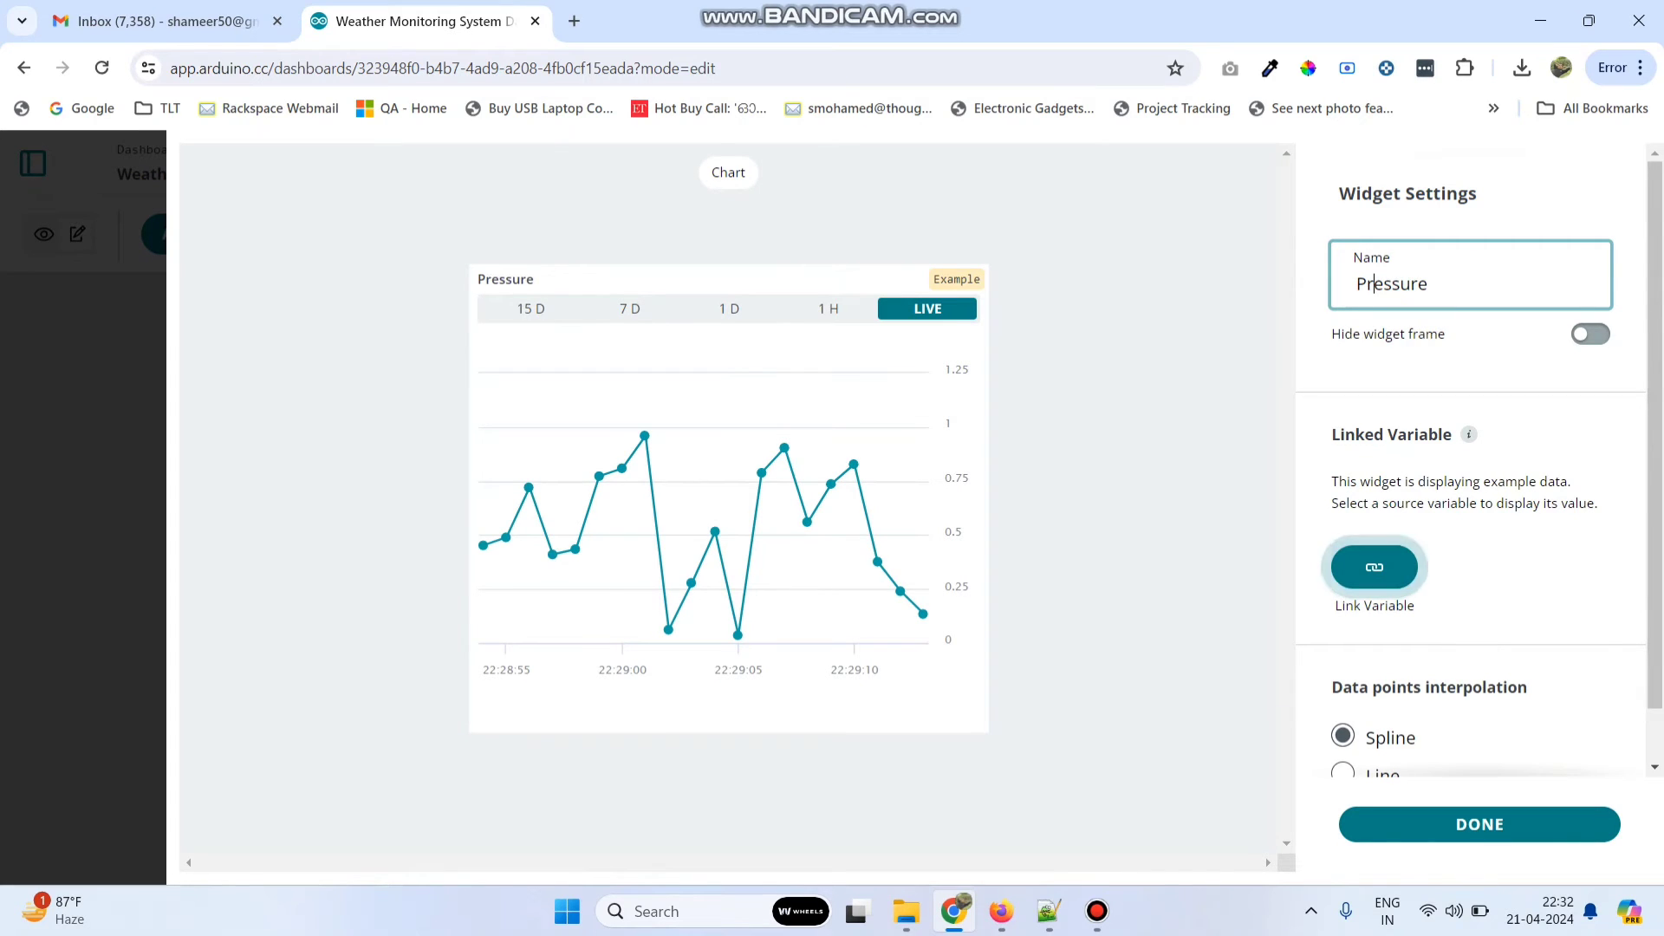
# Link the Pressure chart to the pressure variable of the Weather Monitoting System Thing and finish the widget.
pyautogui.click(1374, 567)
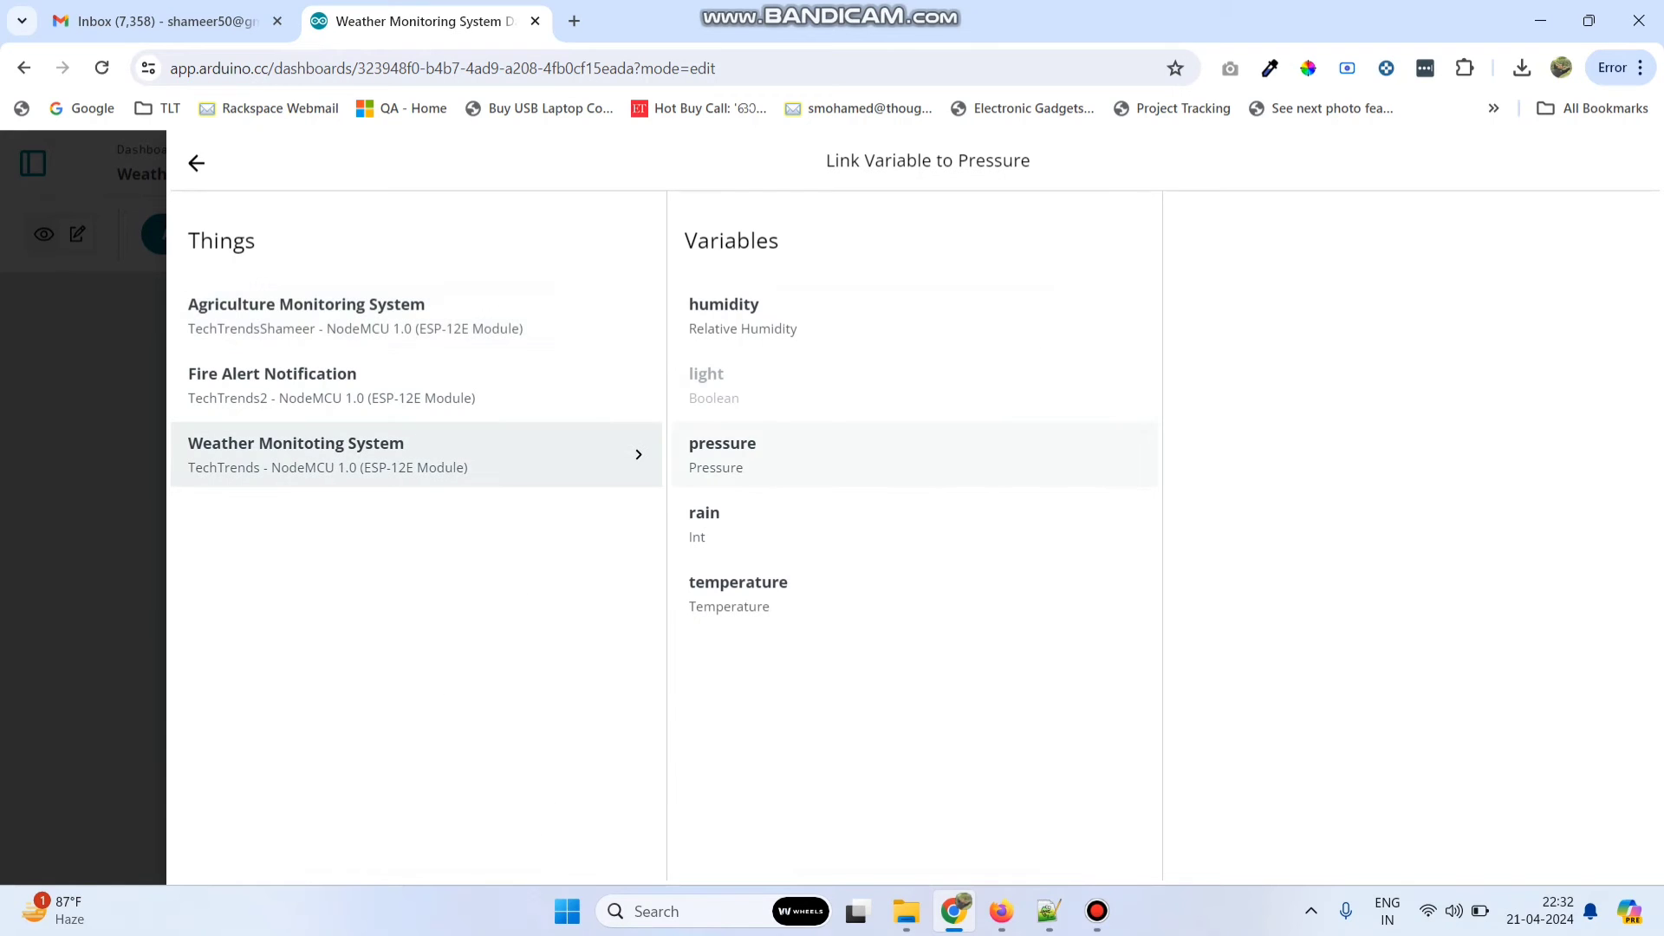
pyautogui.click(914, 453)
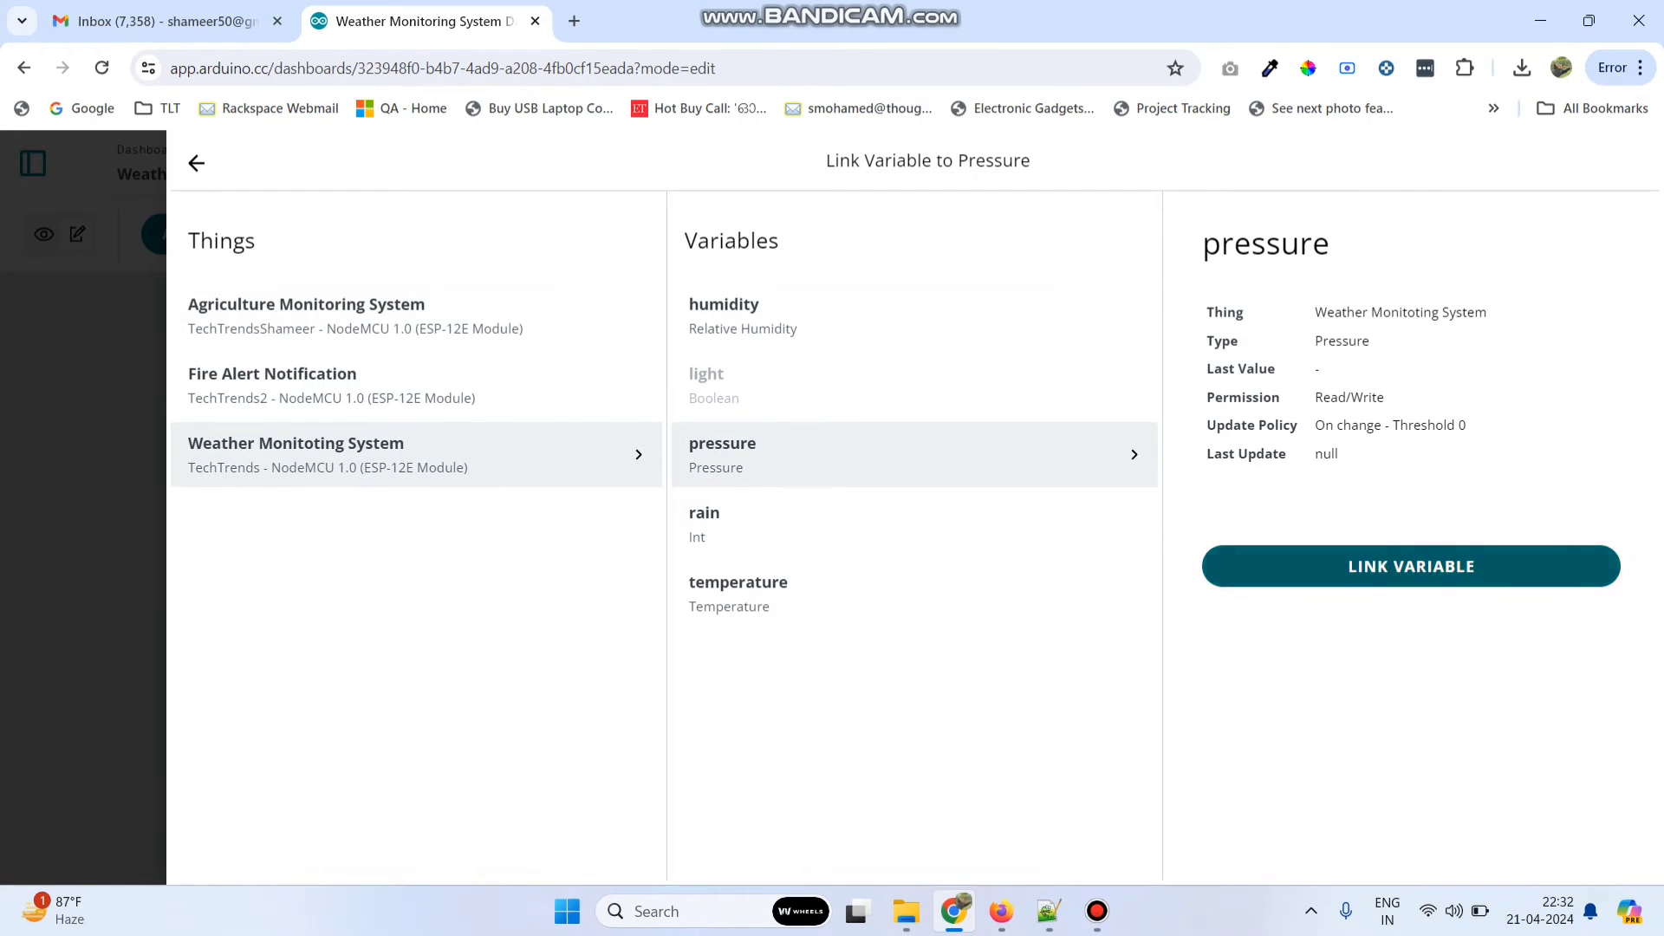
pyautogui.click(1412, 565)
pyautogui.scroll(-2, 1471, 459)
pyautogui.click(1479, 825)
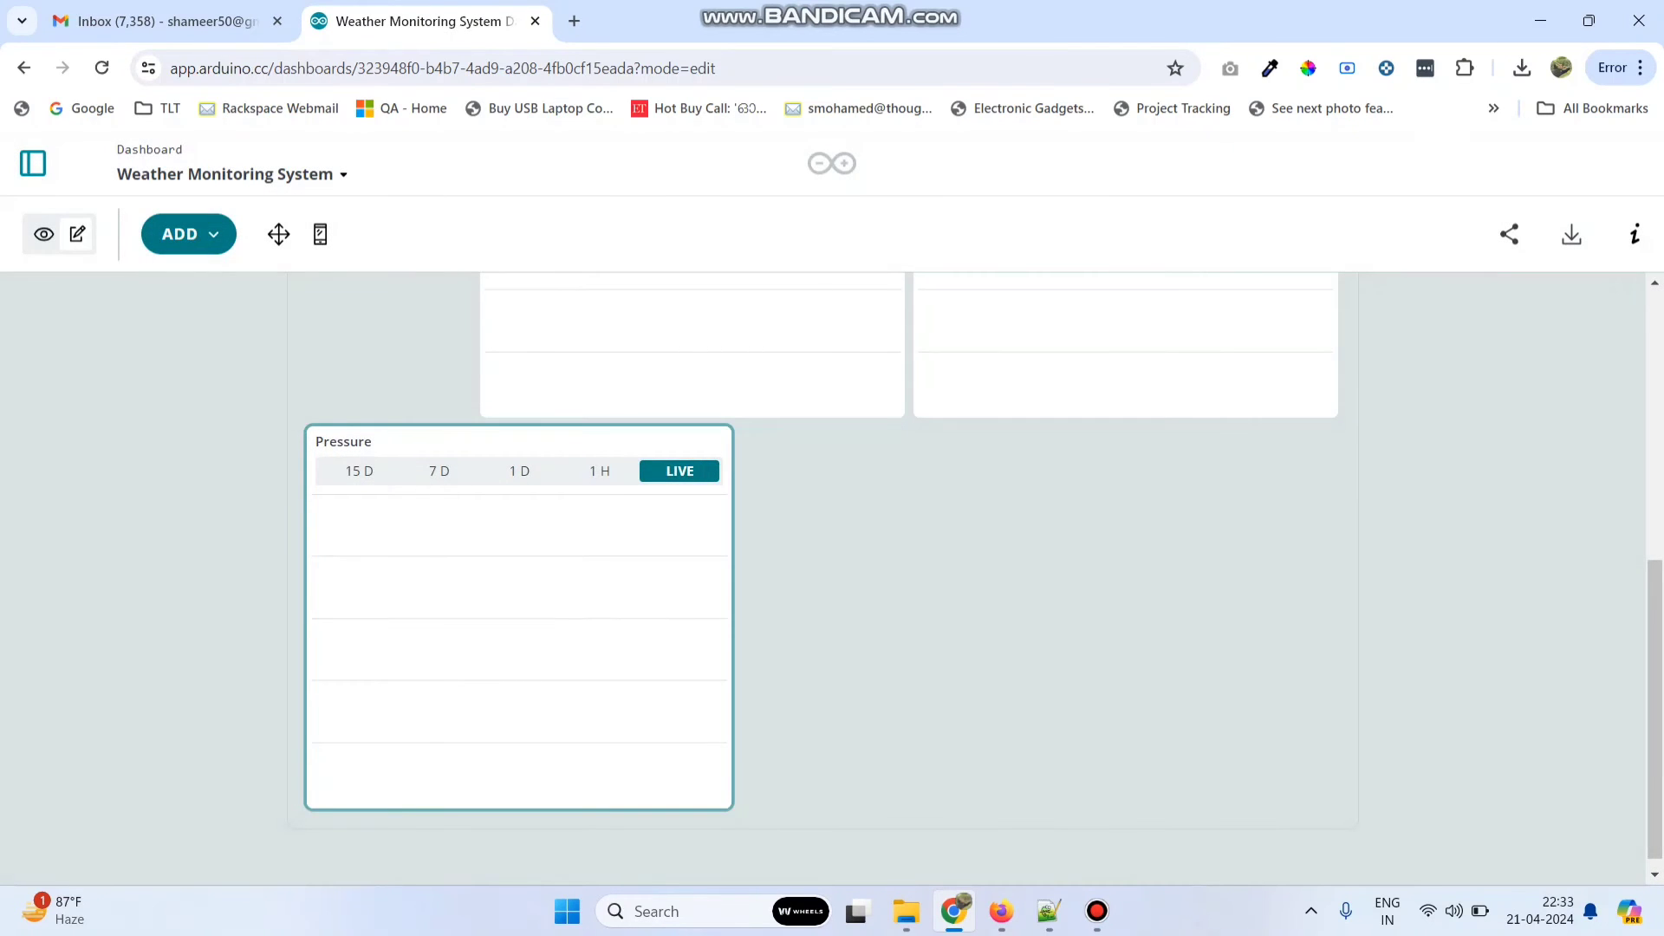
# Add a fourth Chart widget to the dashboard and name it "Rain".
pyautogui.click(179, 234)
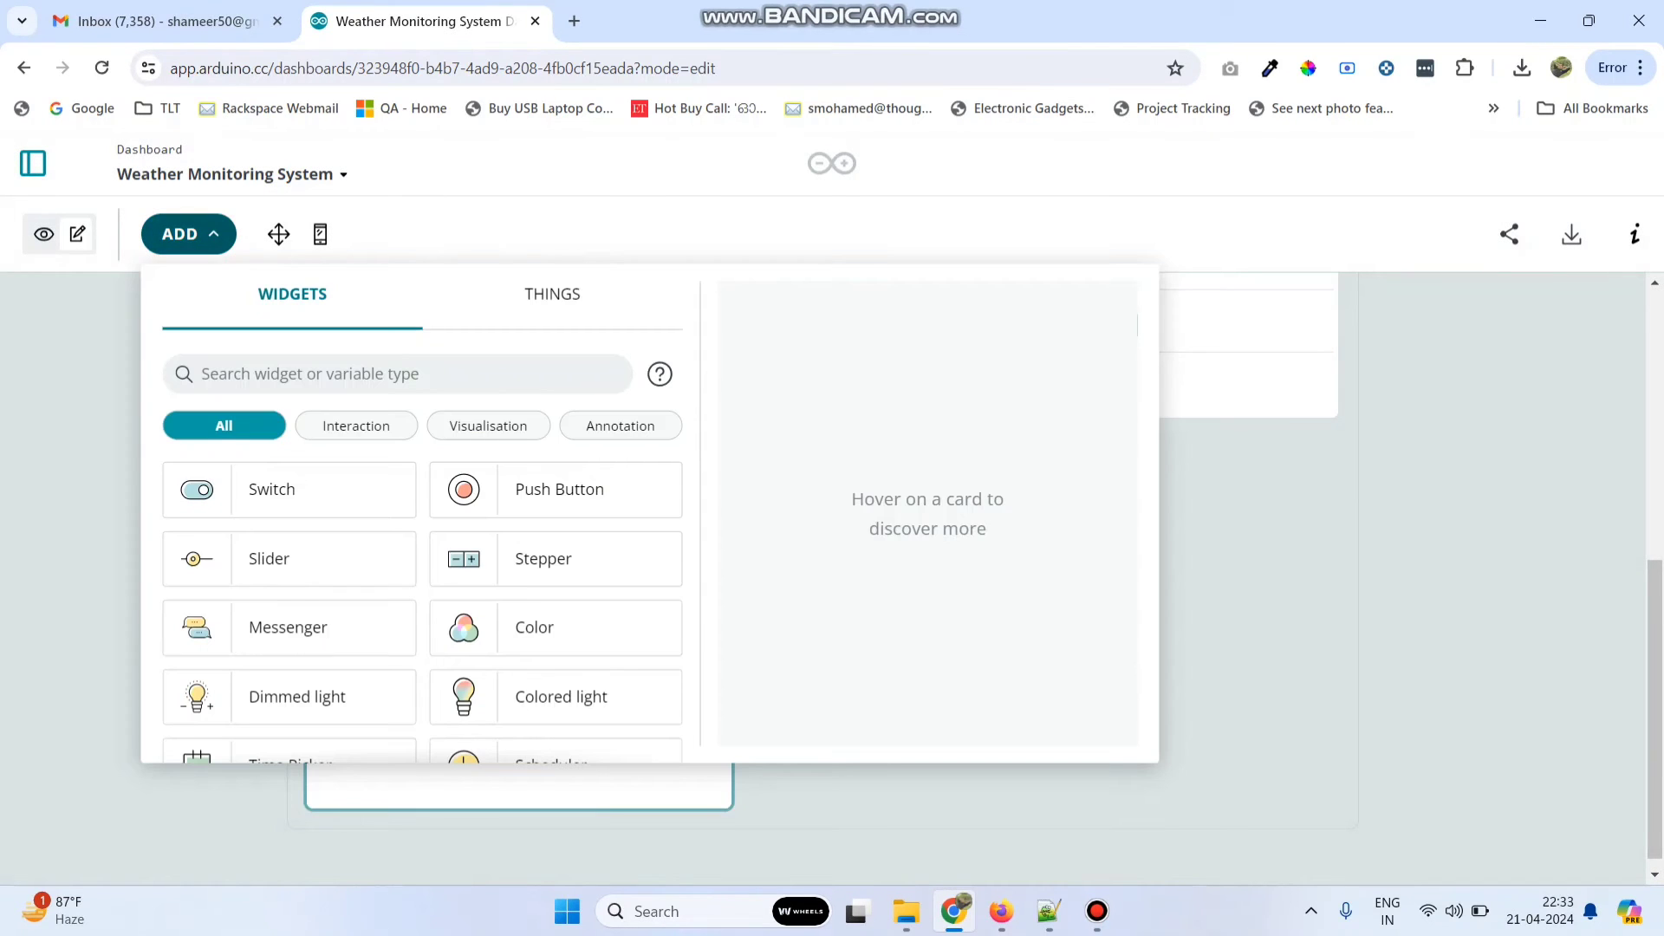
pyautogui.scroll(-5, 422, 598)
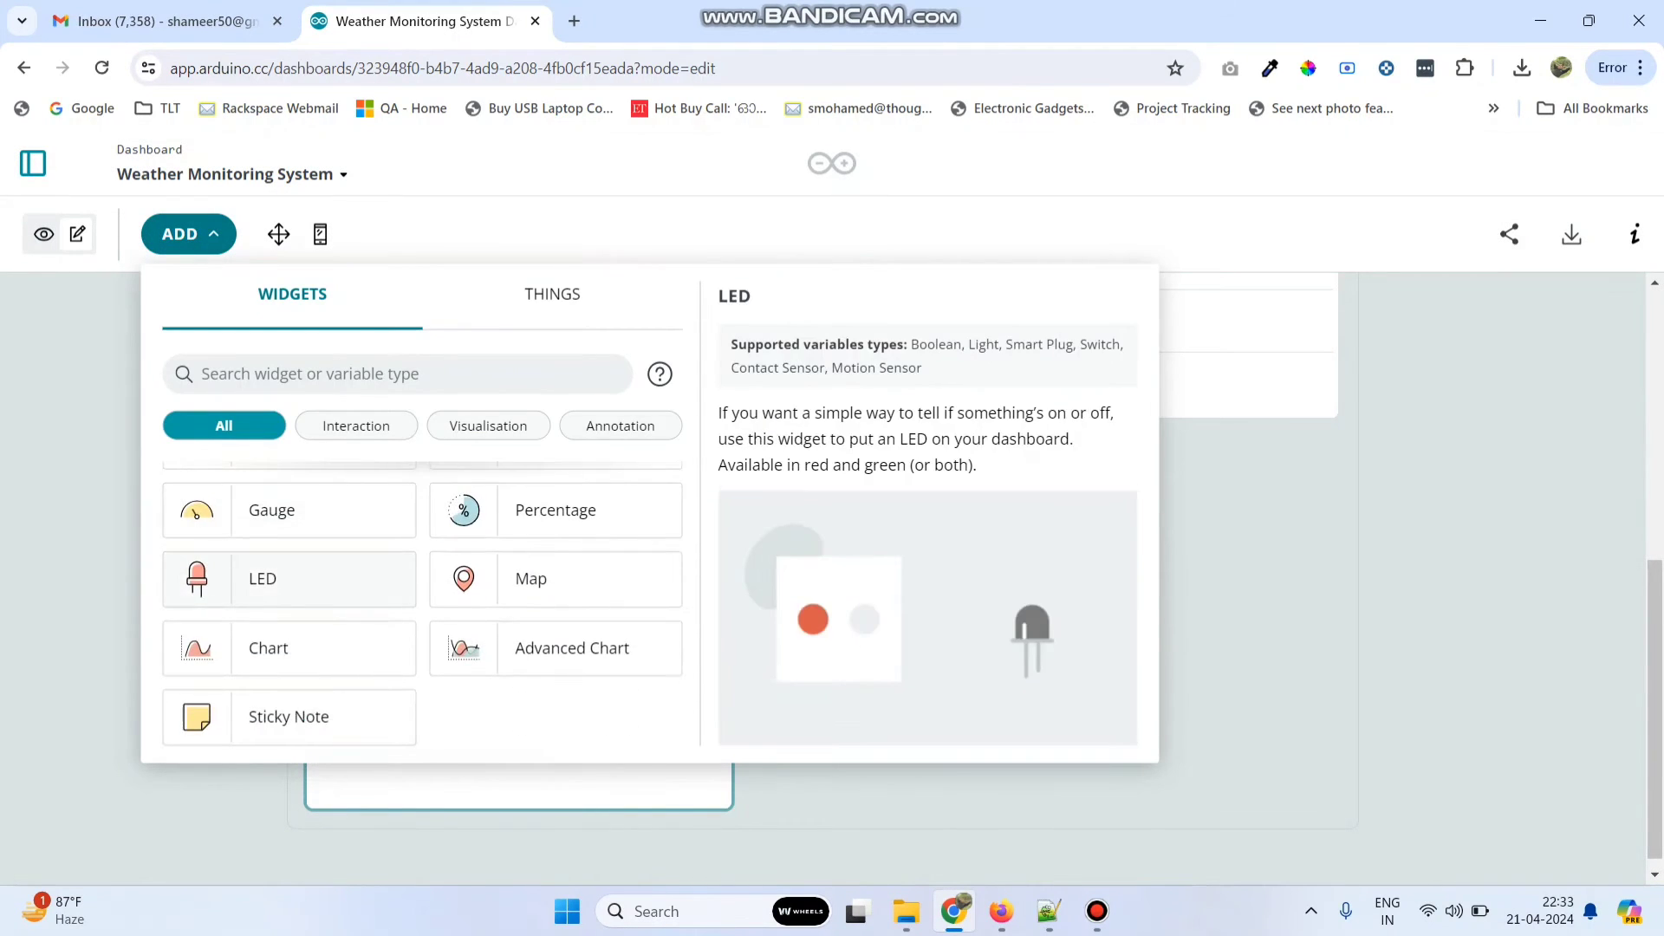
pyautogui.click(269, 648)
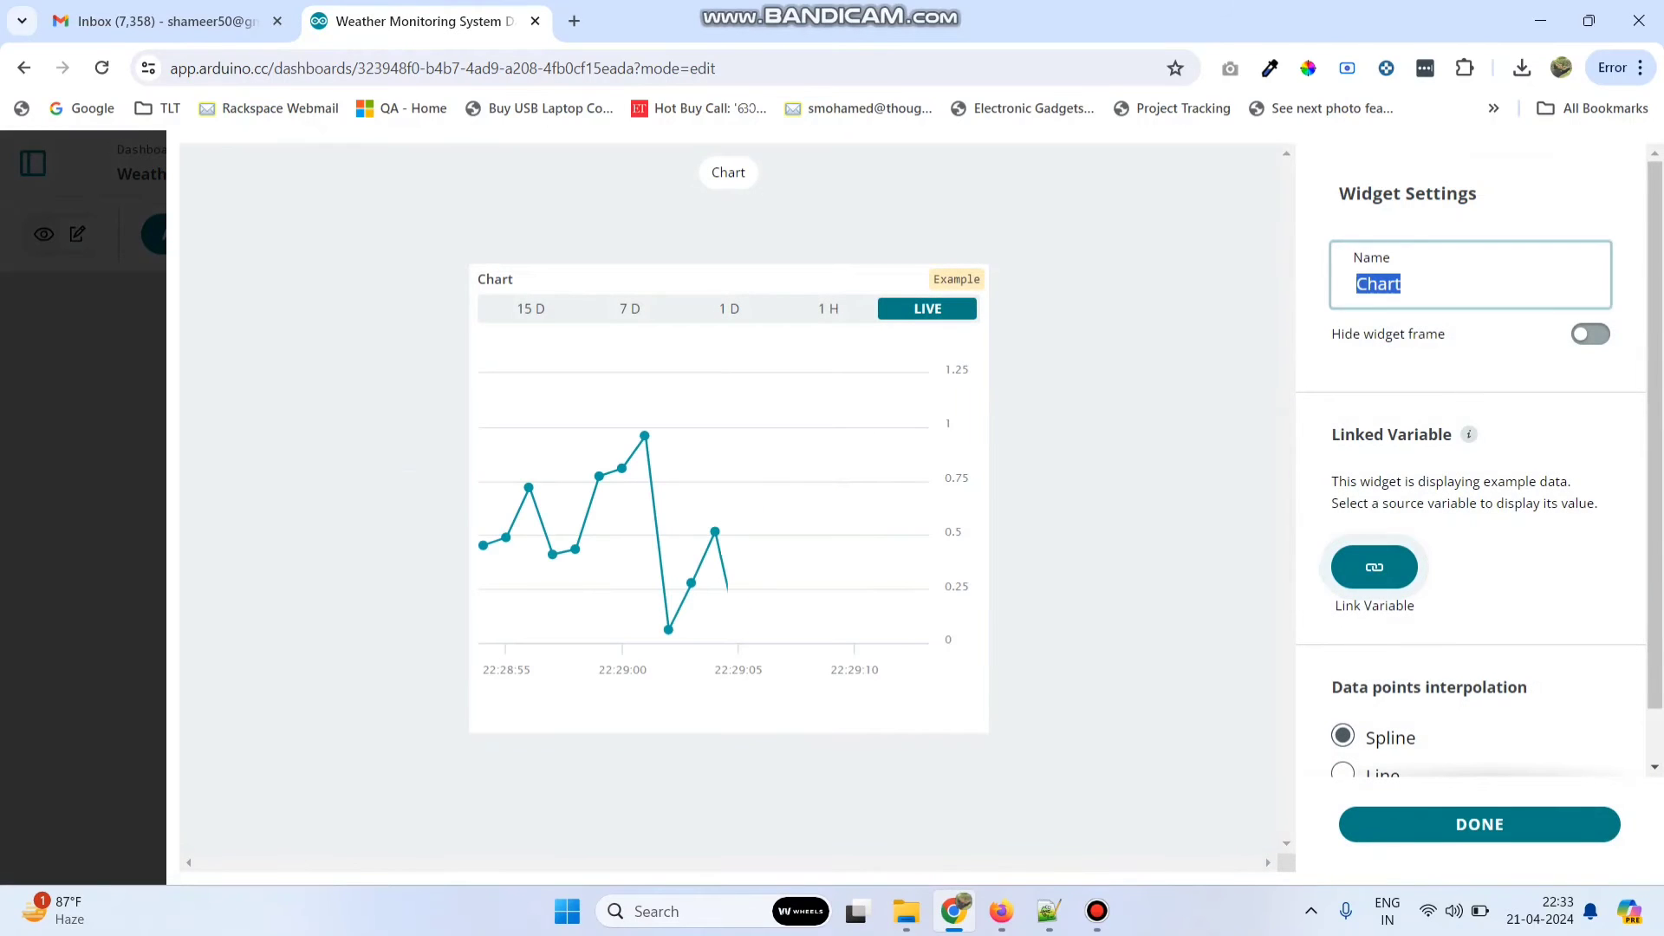
pyautogui.write('Rai')
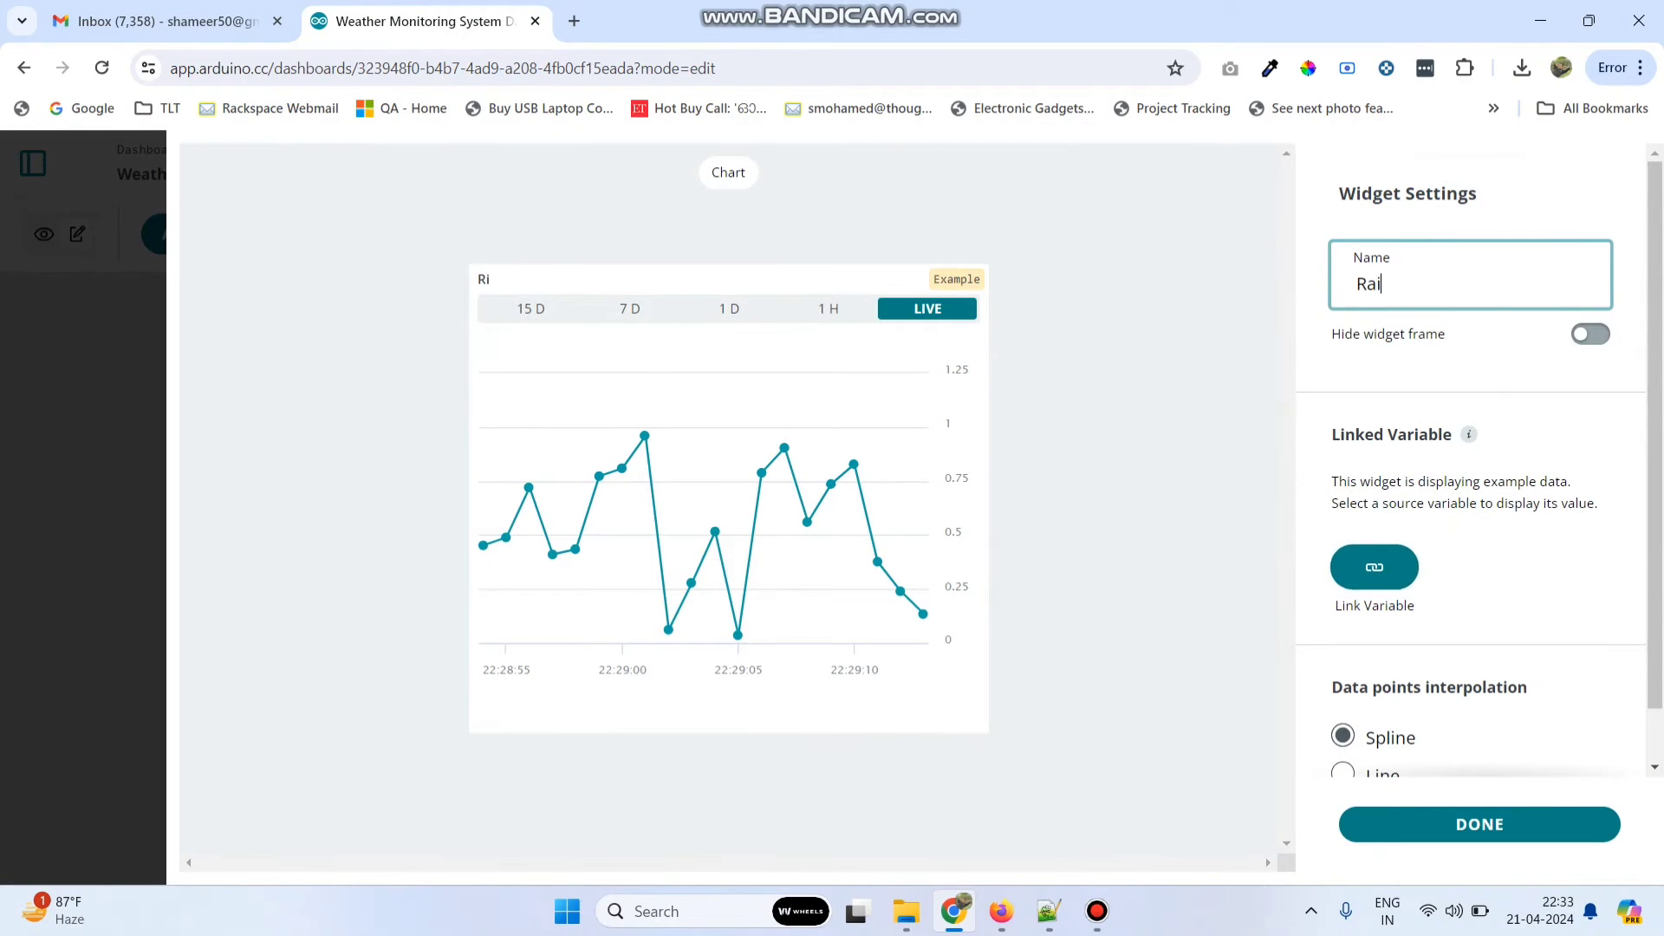
pyautogui.write('n')
# Link the Rain chart to the rain variable of the Weather Monitoting System Thing and finish the widget.
pyautogui.click(1375, 567)
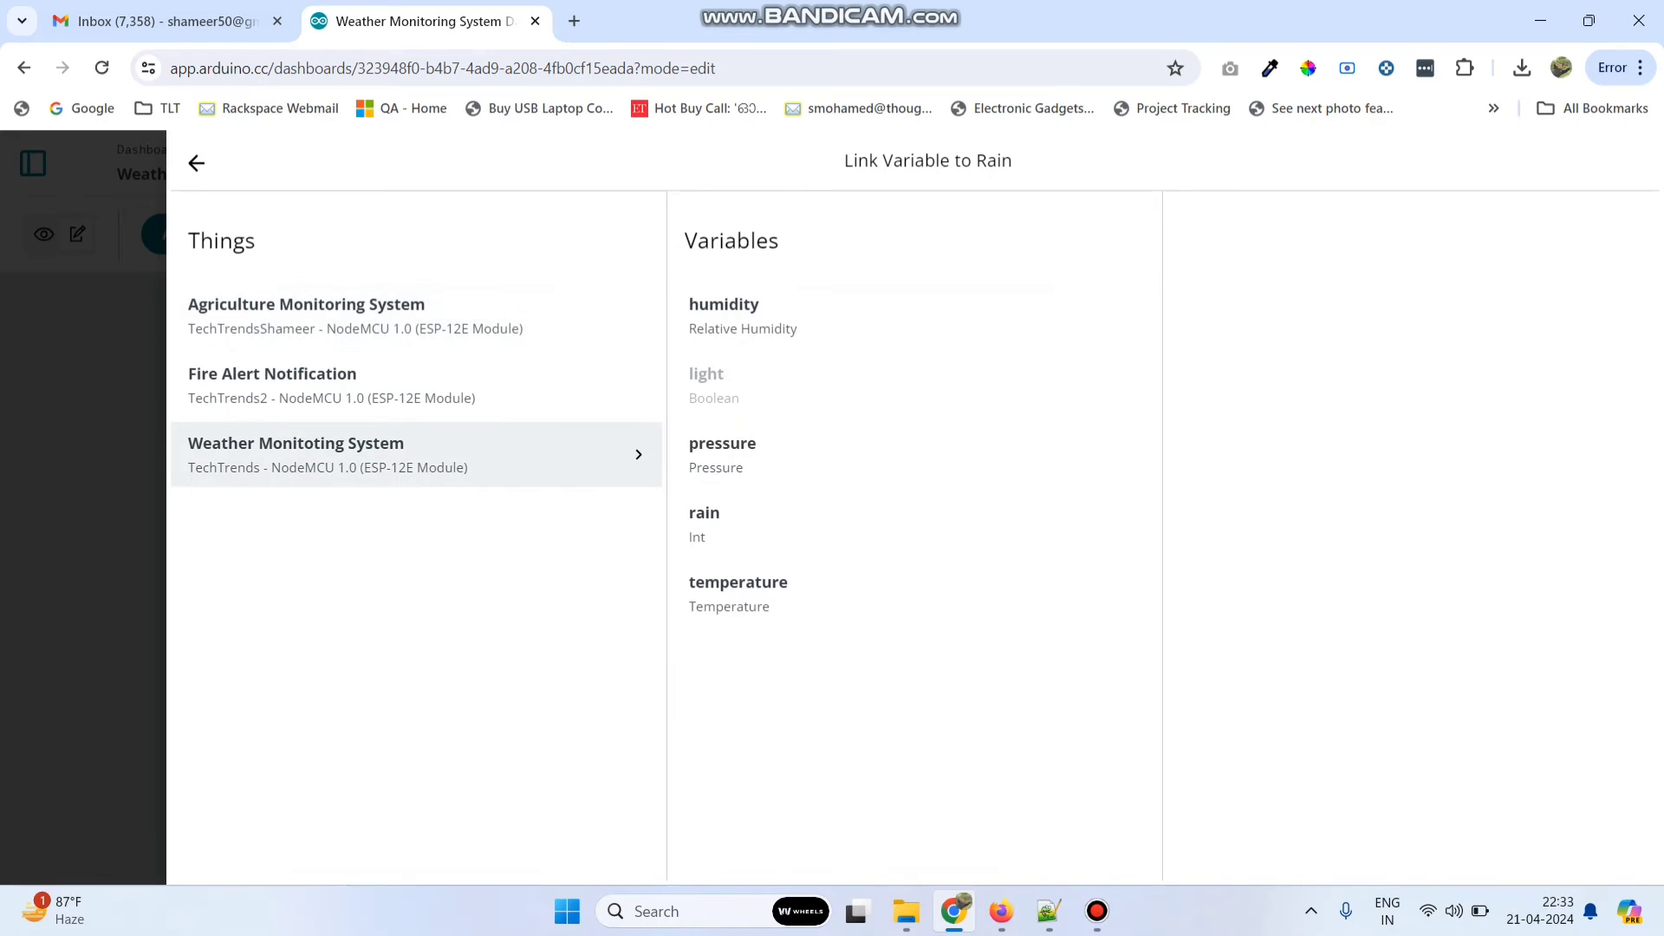
pyautogui.click(704, 523)
pyautogui.click(1413, 565)
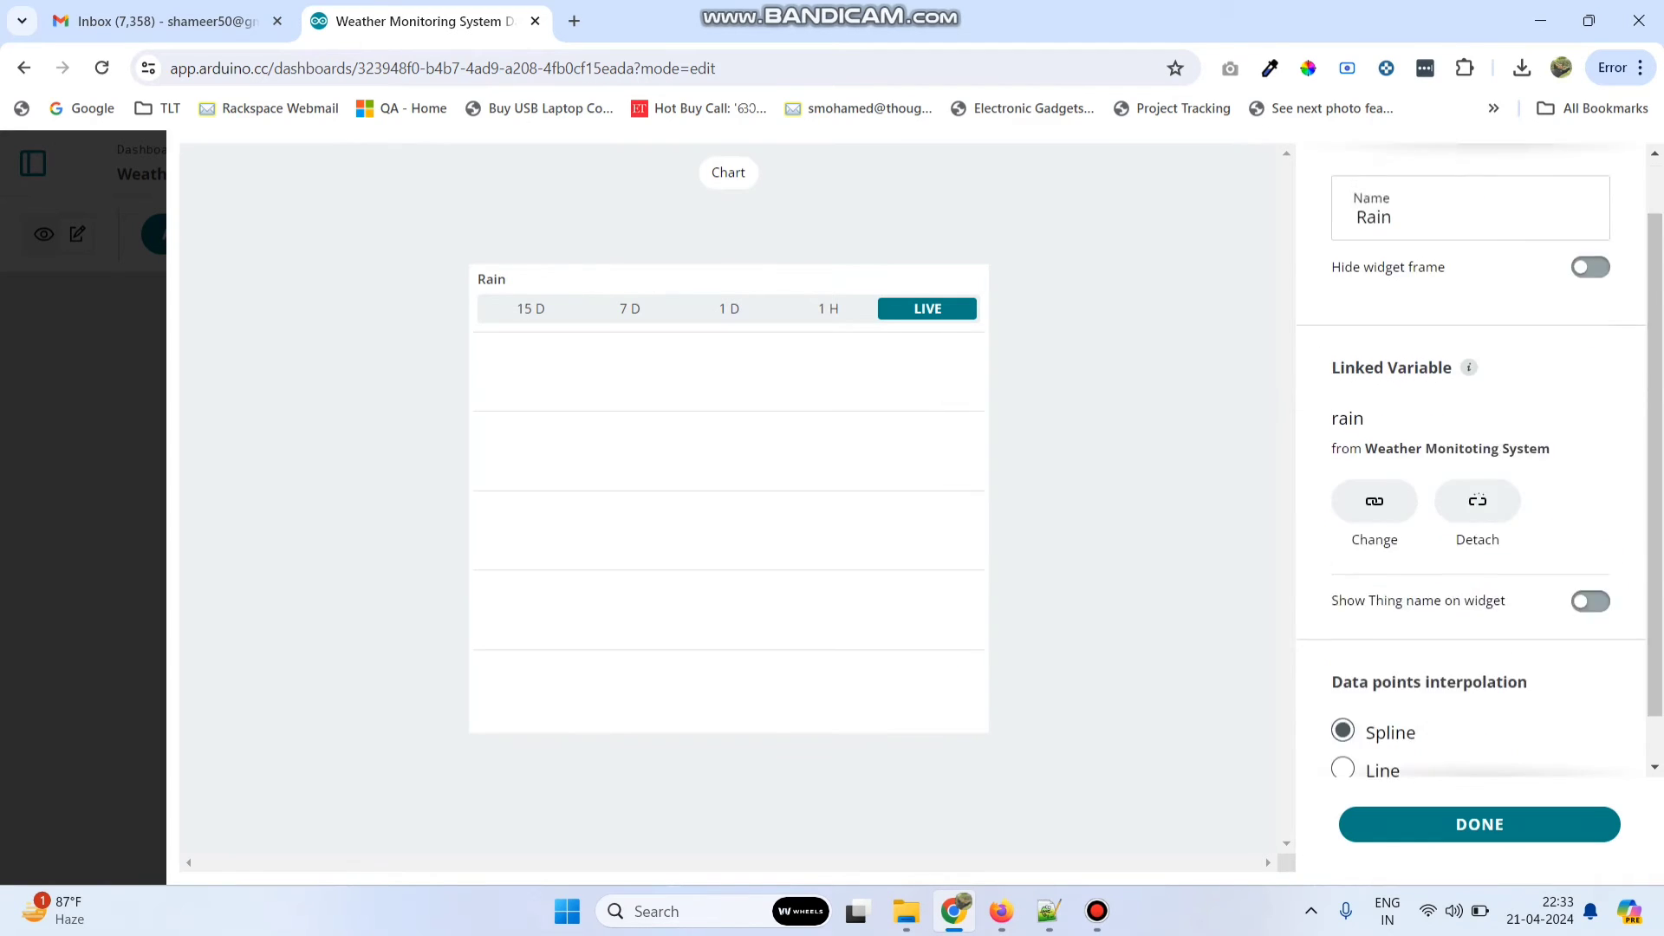
pyautogui.scroll(-1, 1473, 460)
pyautogui.click(1479, 825)
# Start rearranging the dashboard layout and move the Pressure and Rain charts further down to free space beneath the LED.
pyautogui.scroll(5, 1127, 607)
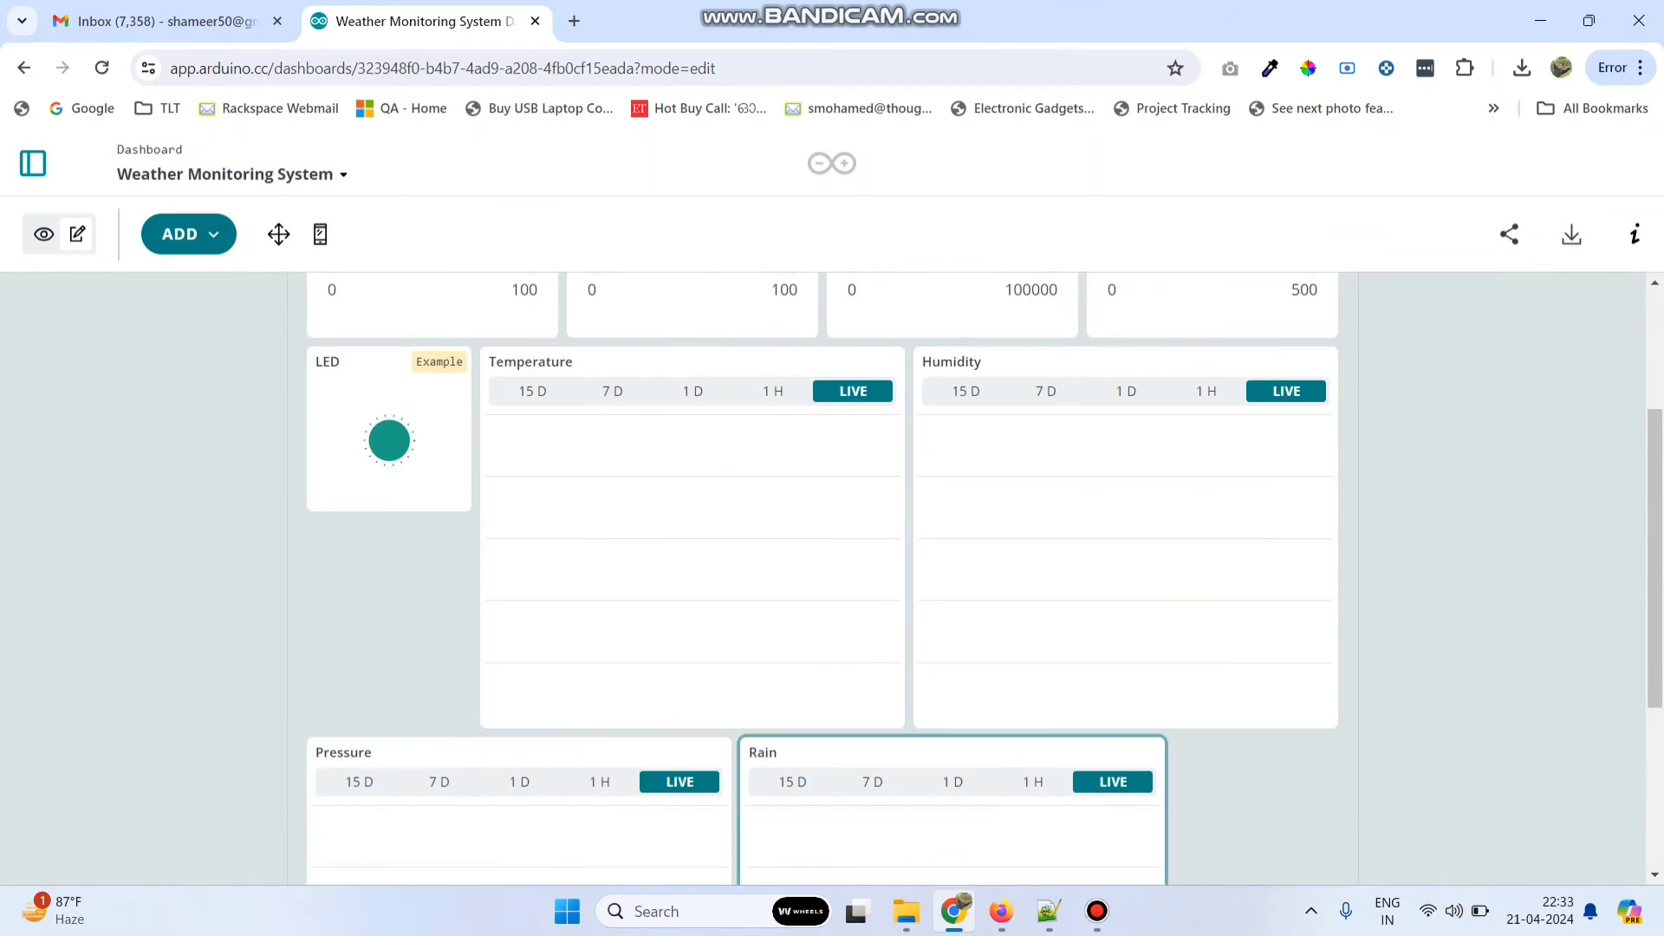
pyautogui.scroll(2, 832, 346)
pyautogui.scroll(-1, 832, 346)
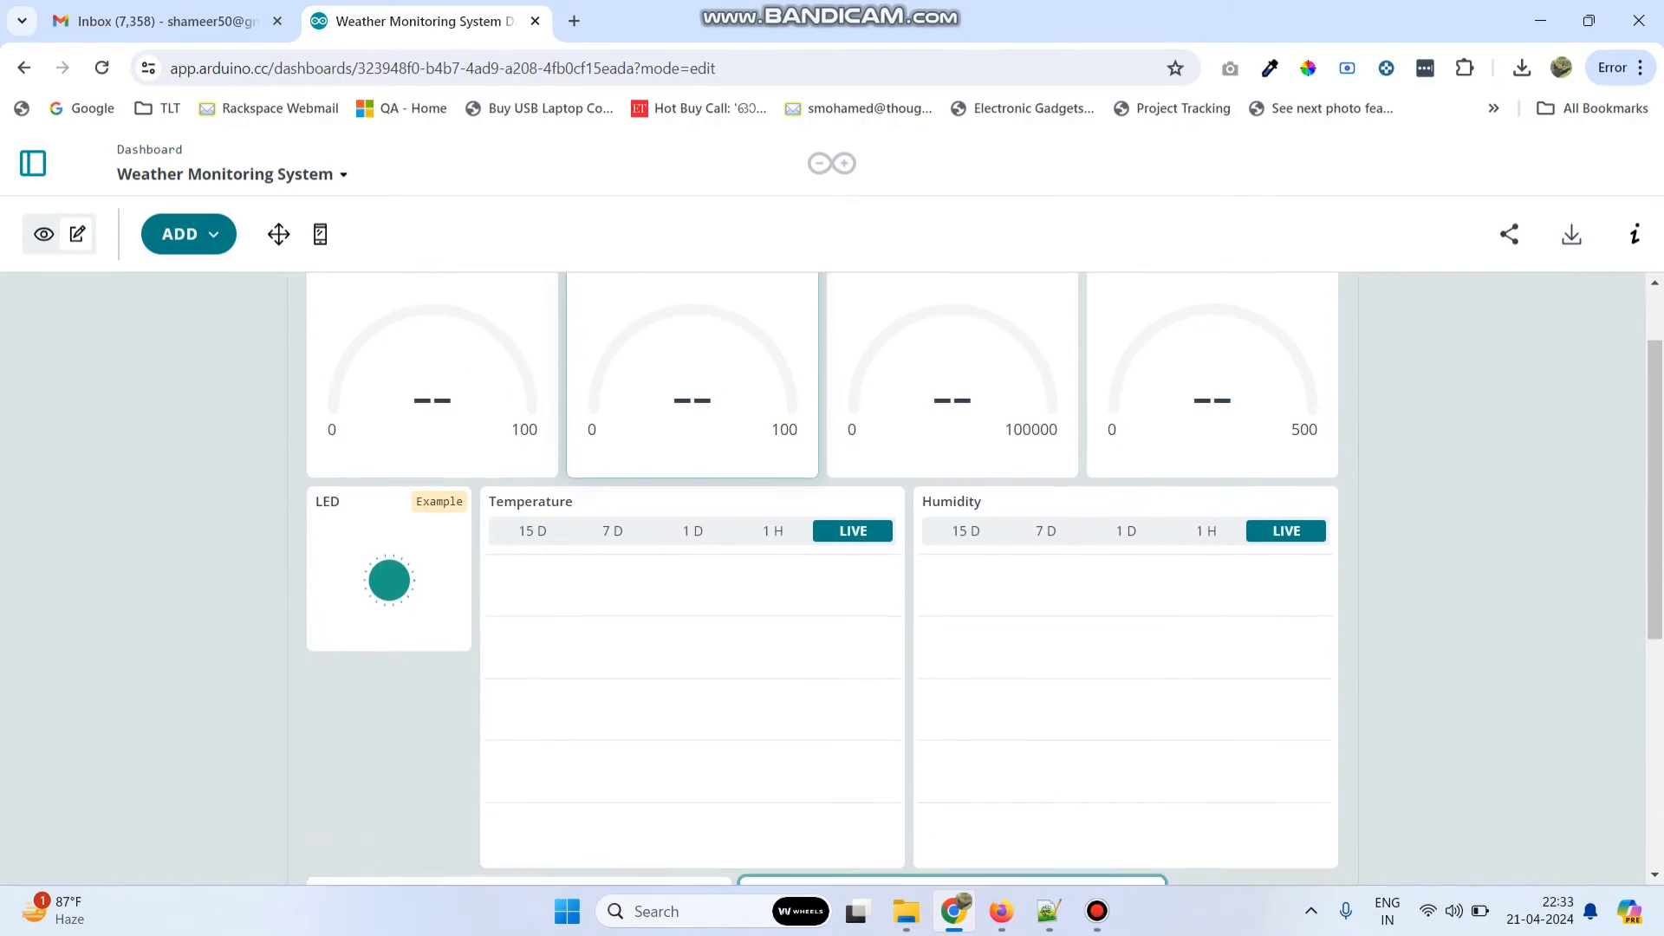
pyautogui.click(278, 234)
pyautogui.moveTo(496, 496)
pyautogui.mouseDown()
pyautogui.moveTo(333, 676)
pyautogui.moveTo(323, 814)
pyautogui.mouseUp()
pyautogui.scroll(-3, 332, 676)
pyautogui.scroll(2, 824, 579)
pyautogui.scroll(-1, 520, 737)
pyautogui.moveTo(757, 595); pyautogui.dragTo(780, 769)
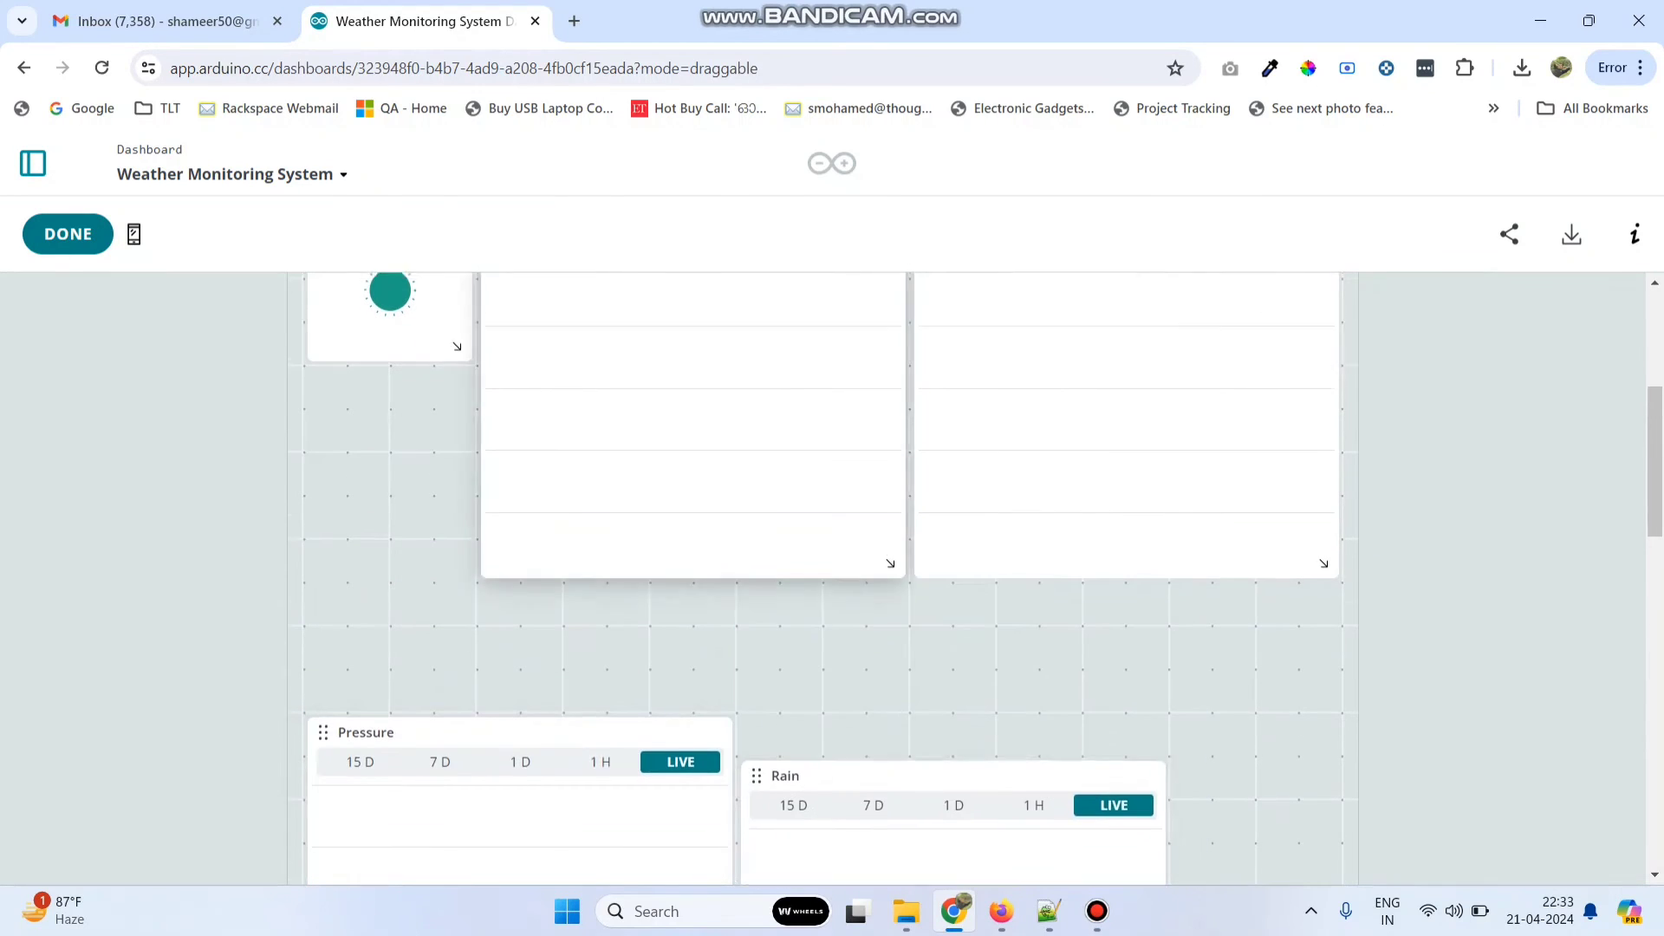
pyautogui.scroll(2, 693, 520)
pyautogui.moveTo(497, 422)
pyautogui.mouseDown()
pyautogui.moveTo(316, 609)
pyautogui.moveTo(301, 772)
pyautogui.moveTo(324, 795)
pyautogui.mouseUp()
pyautogui.scroll(-3, 315, 609)
pyautogui.moveTo(757, 661); pyautogui.dragTo(800, 754)
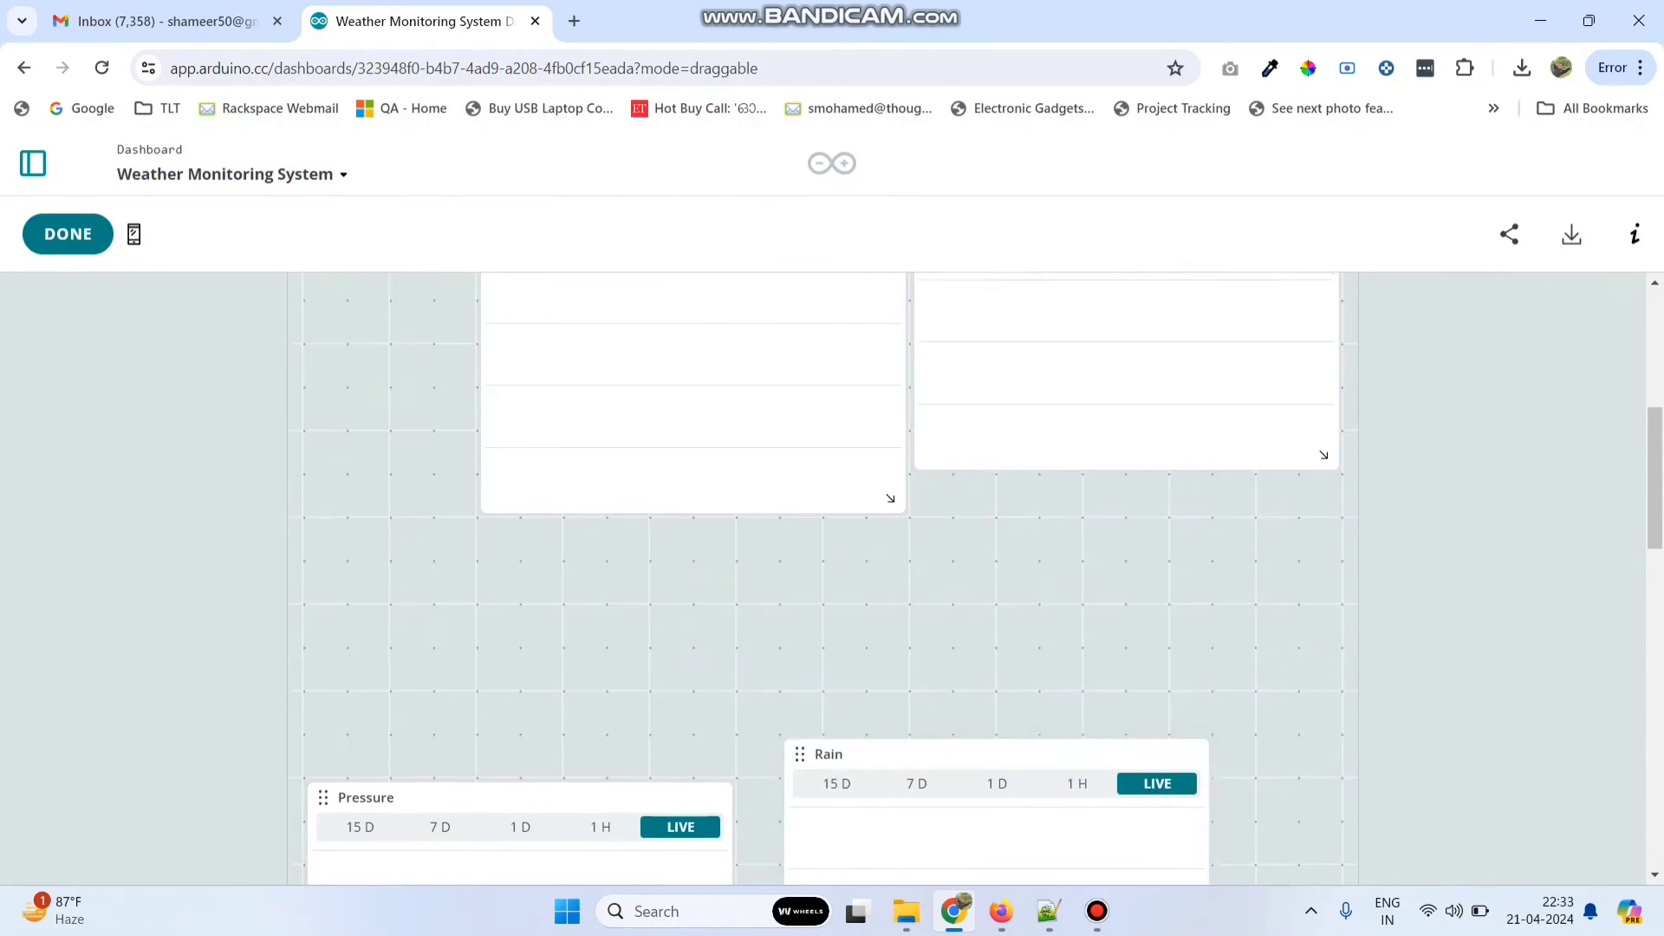
# Place the Temperature chart below the LED beside Humidity, line up Pressure and Rain in the row underneath, and finish arranging the layout.
pyautogui.scroll(3, 800, 754)
pyautogui.moveTo(497, 466); pyautogui.dragTo(324, 640)
pyautogui.moveTo(931, 423)
pyautogui.mouseDown()
pyautogui.moveTo(887, 639)
pyautogui.moveTo(903, 654)
pyautogui.mouseUp()
pyautogui.scroll(-5, 887, 639)
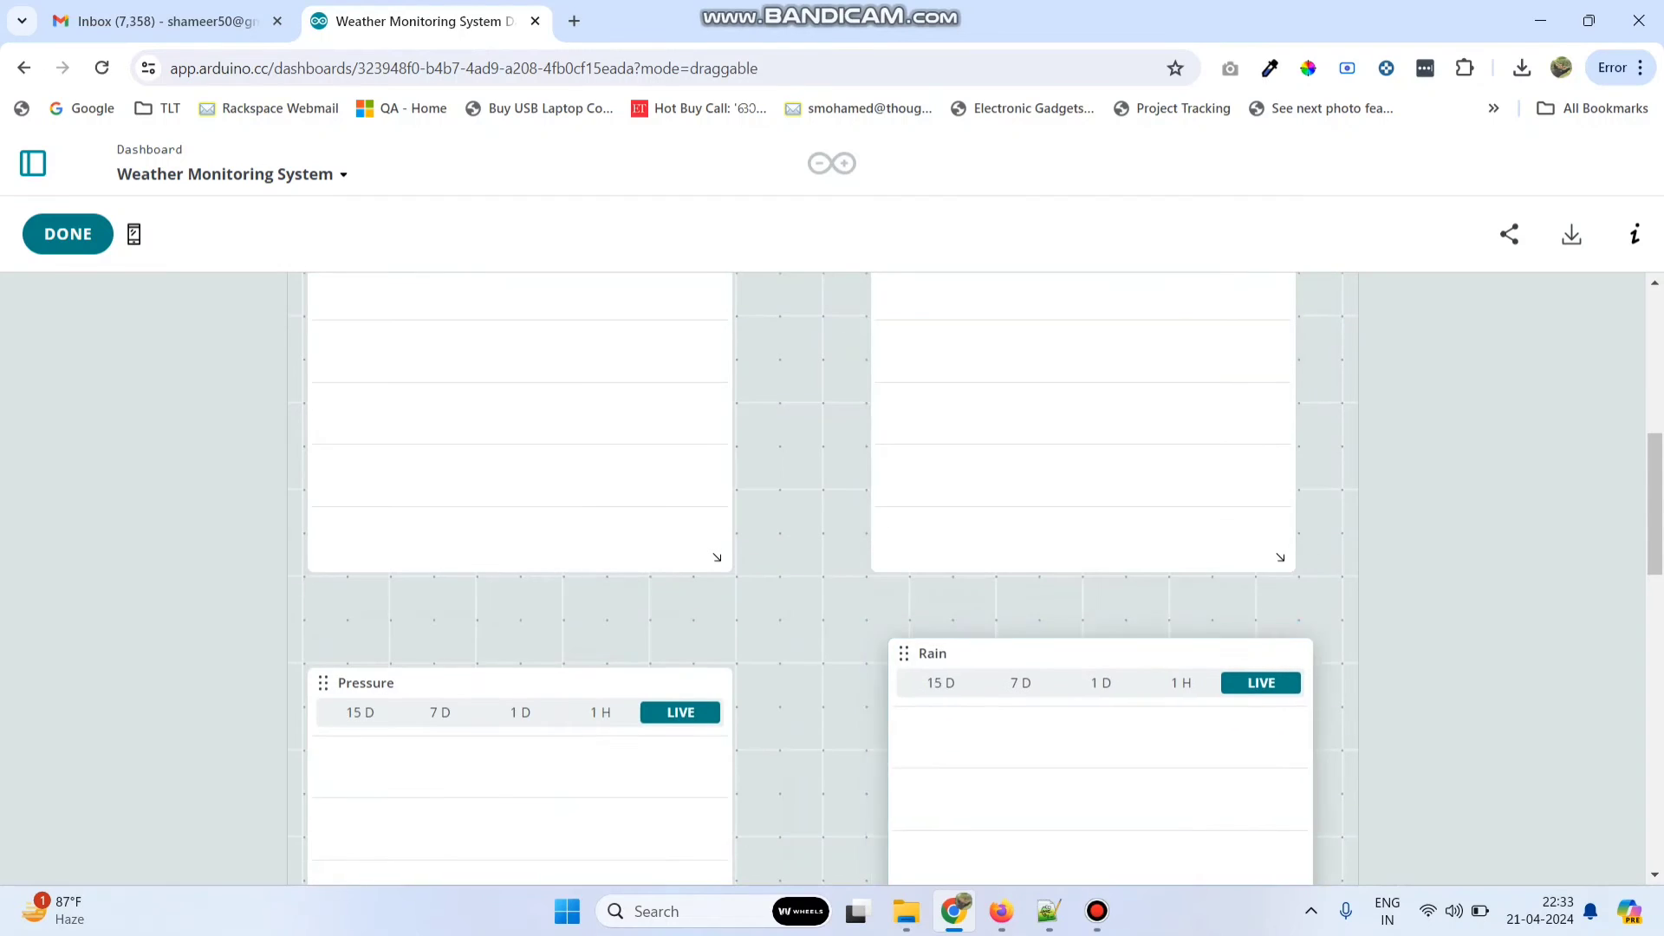
pyautogui.moveTo(323, 683); pyautogui.dragTo(328, 644)
pyautogui.click(68, 234)
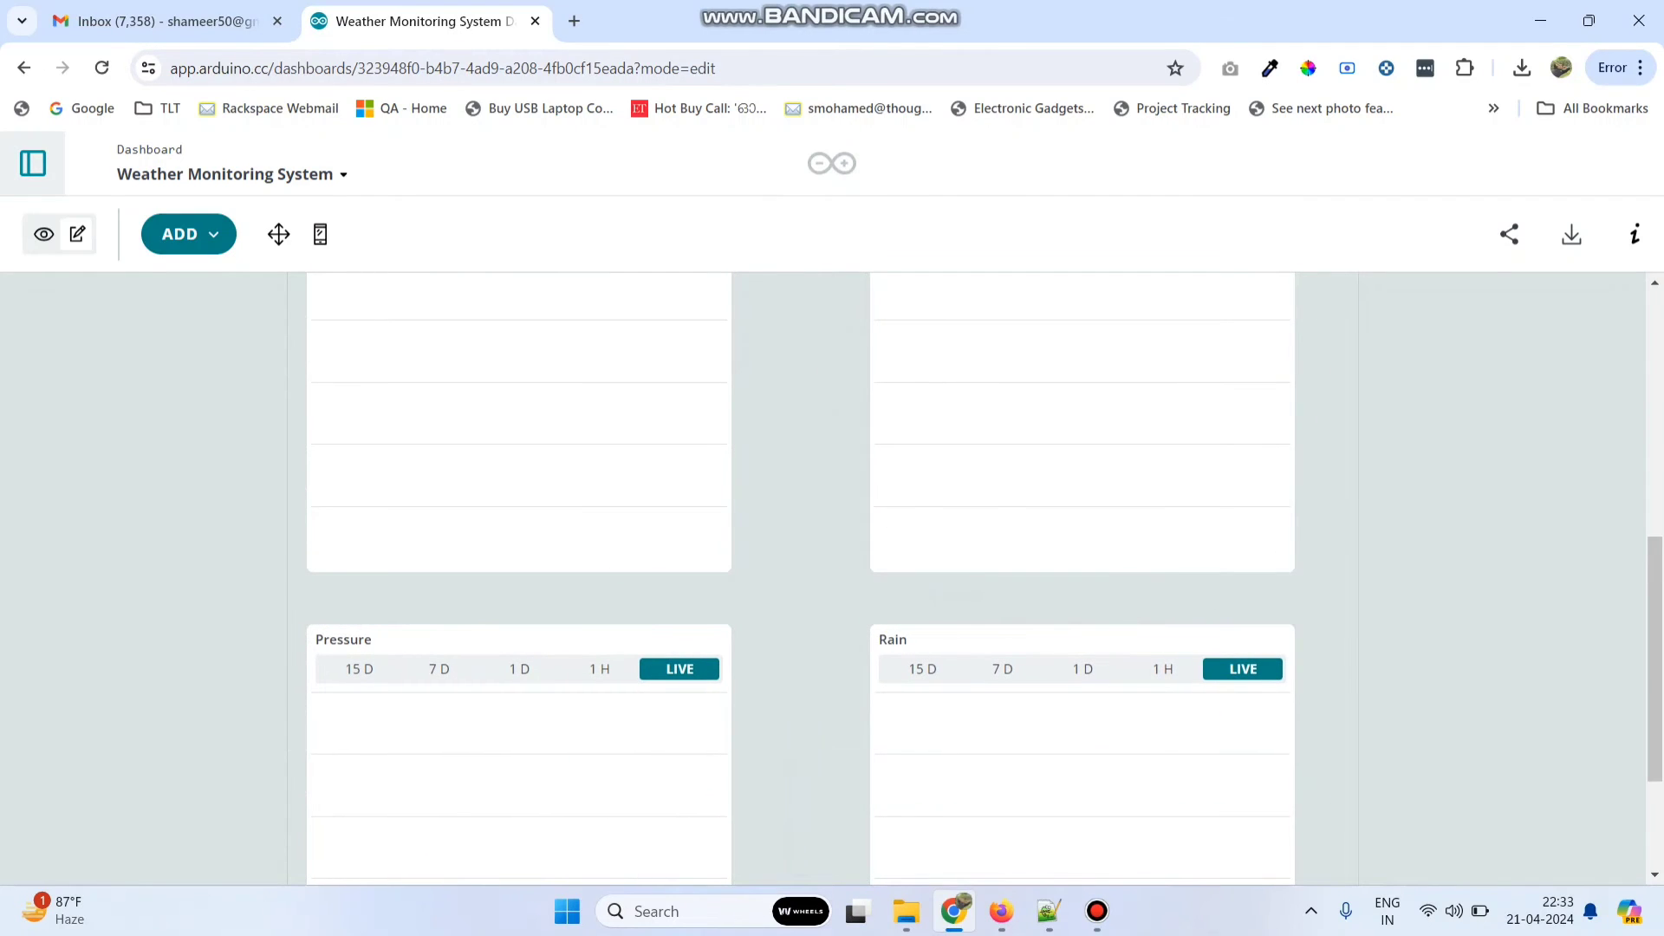
# Open the sketch of the Weather Monitoting System Thing in the full editor.
pyautogui.click(32, 163)
pyautogui.click(95, 446)
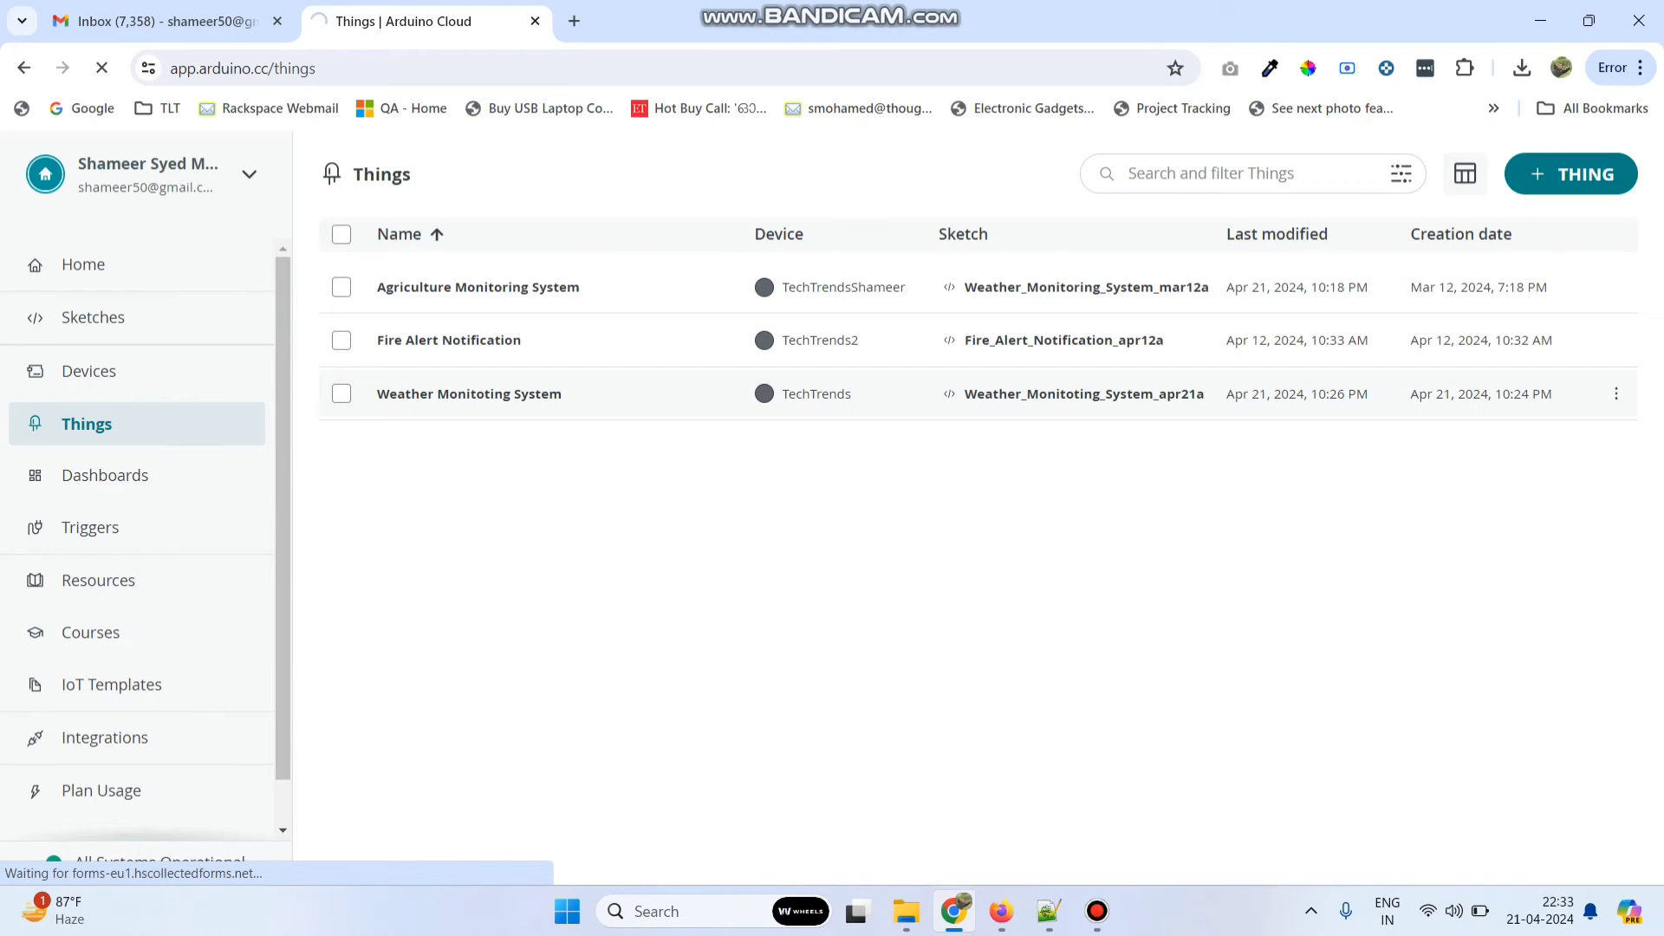
pyautogui.click(469, 394)
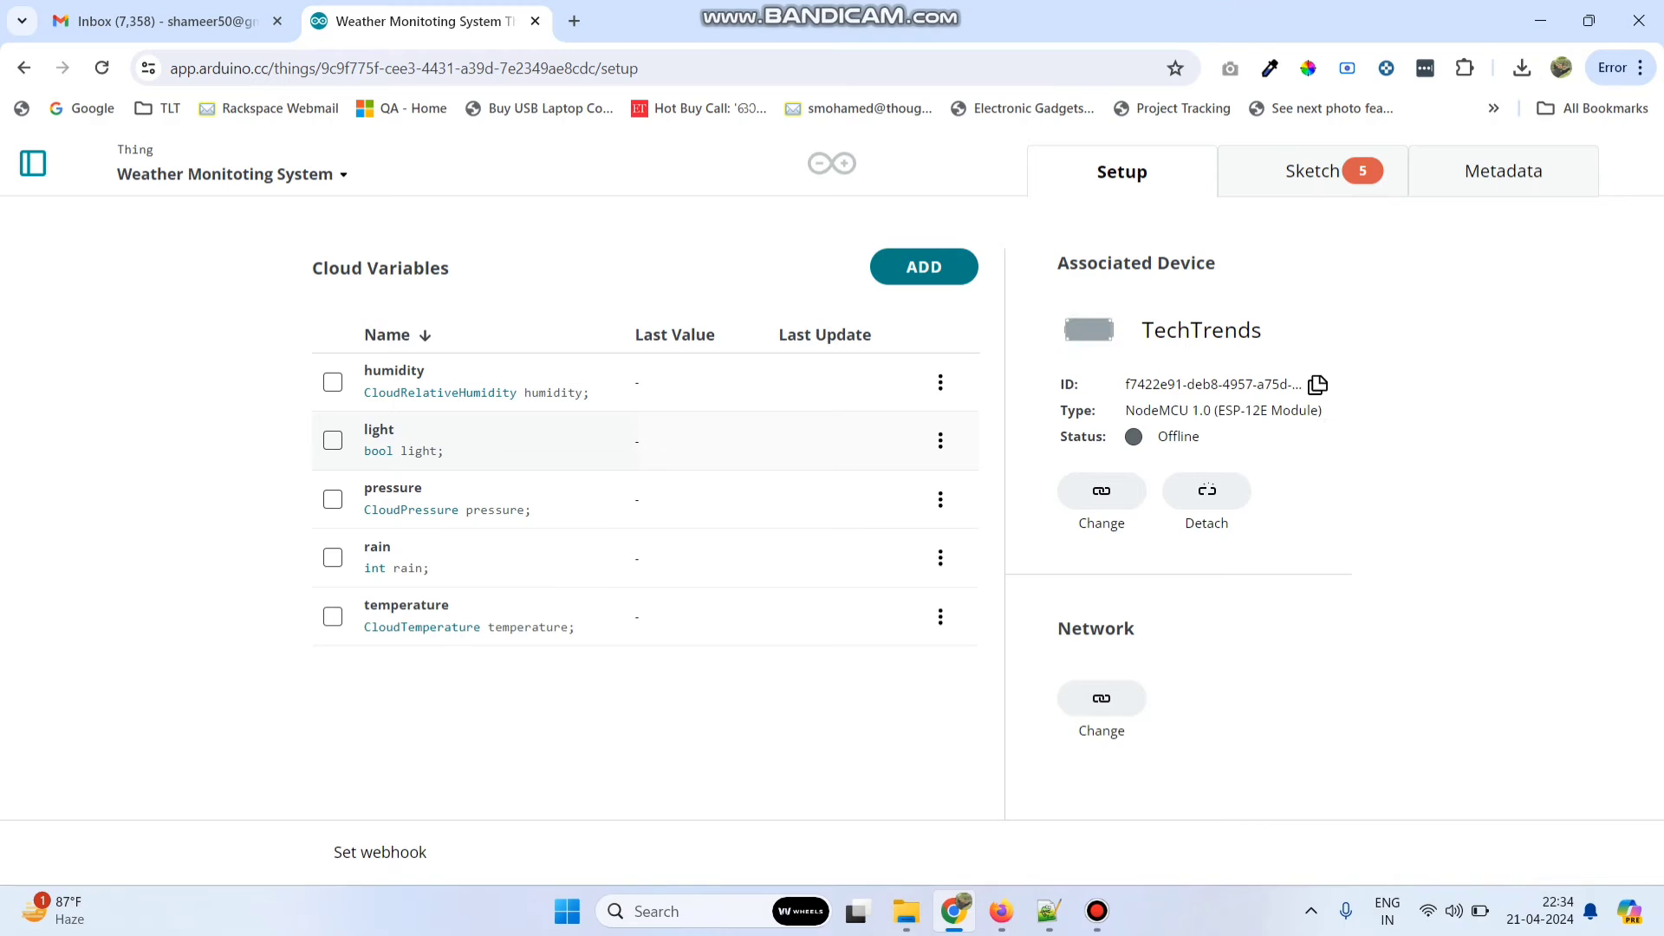
pyautogui.click(1313, 170)
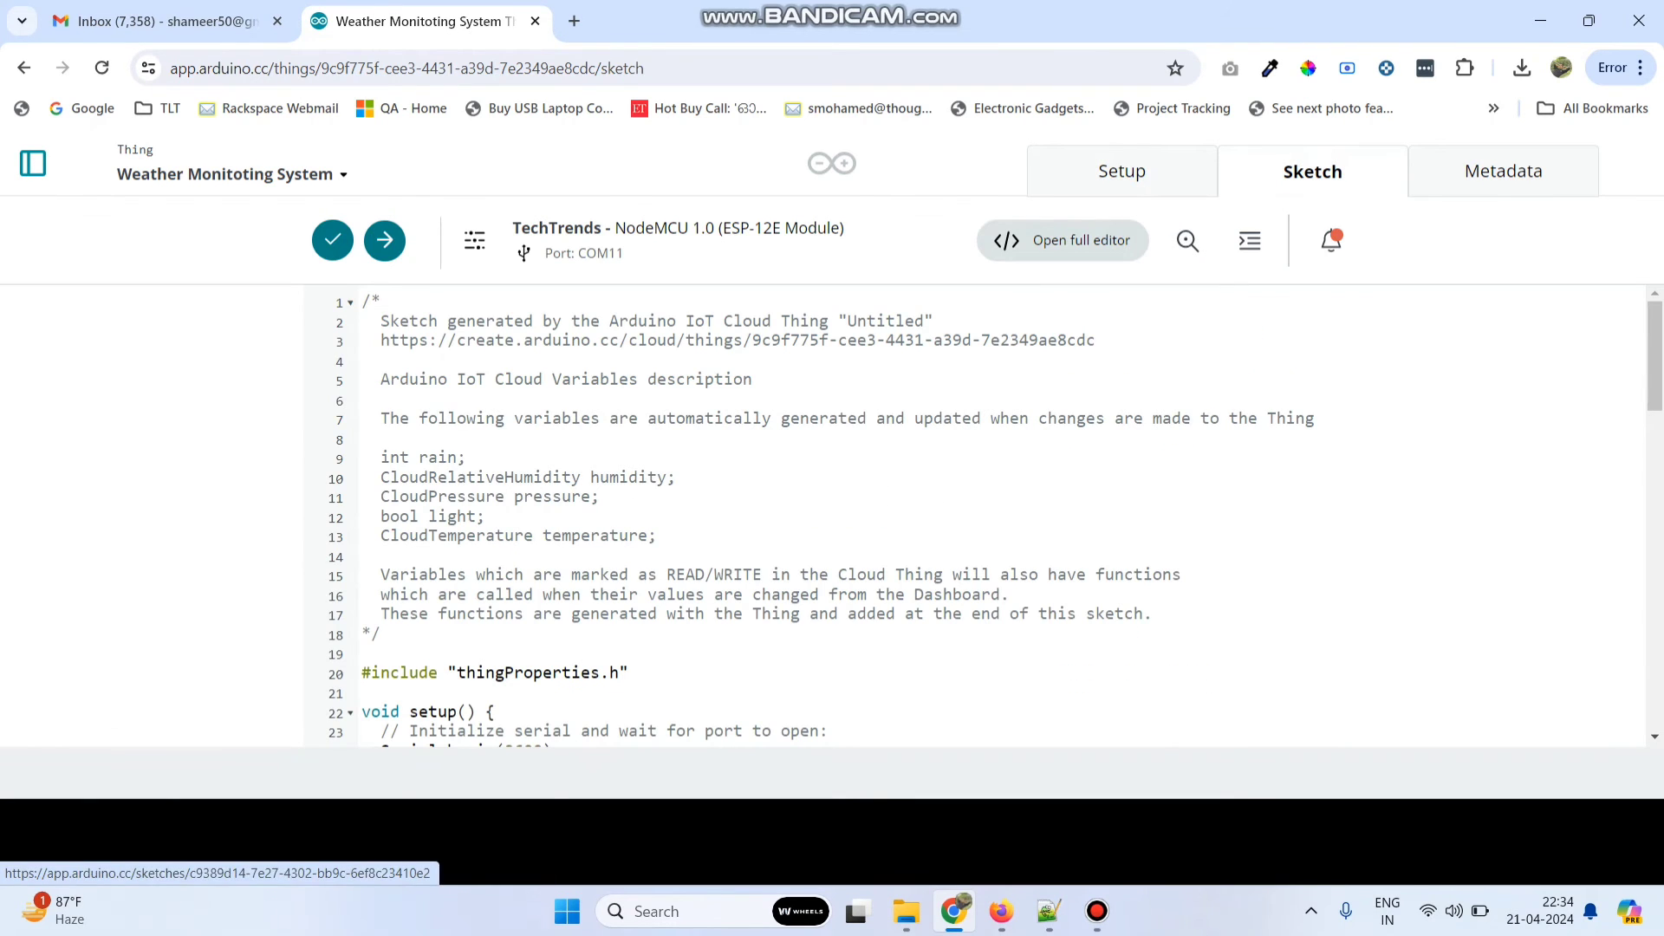
pyautogui.click(1066, 240)
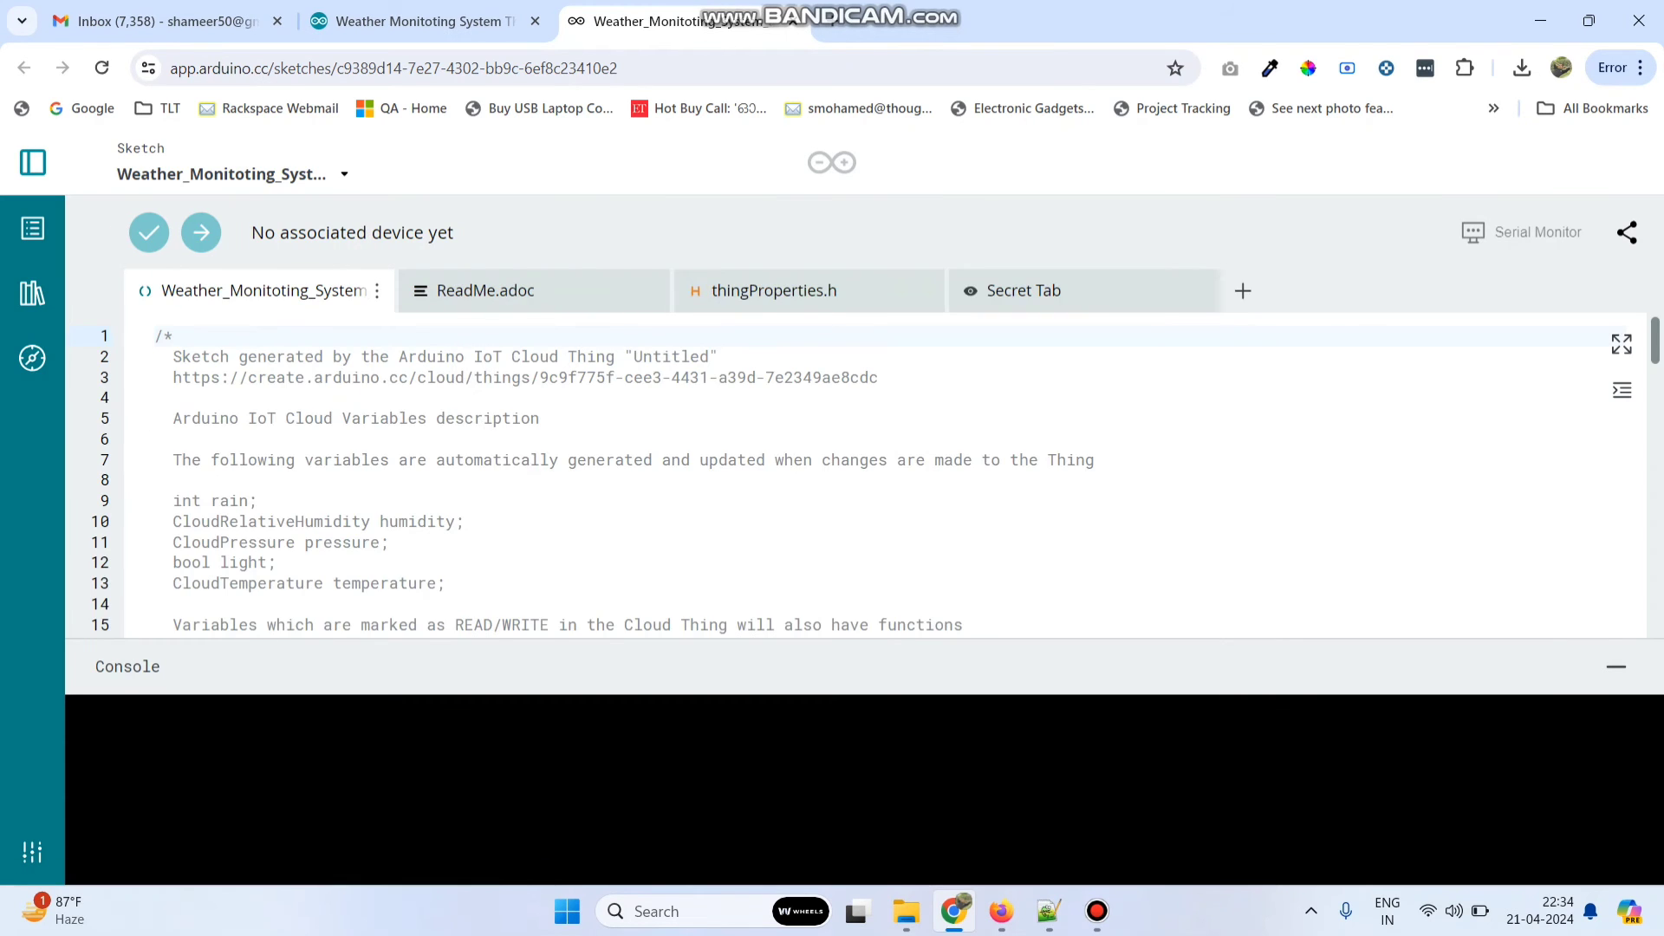
# Switch to Notepad++ and copy the Weather_Monitoring_System_mar12a.ino code from the thingProperties.h include line through the end.
pyautogui.scroll(-5, 867, 477)
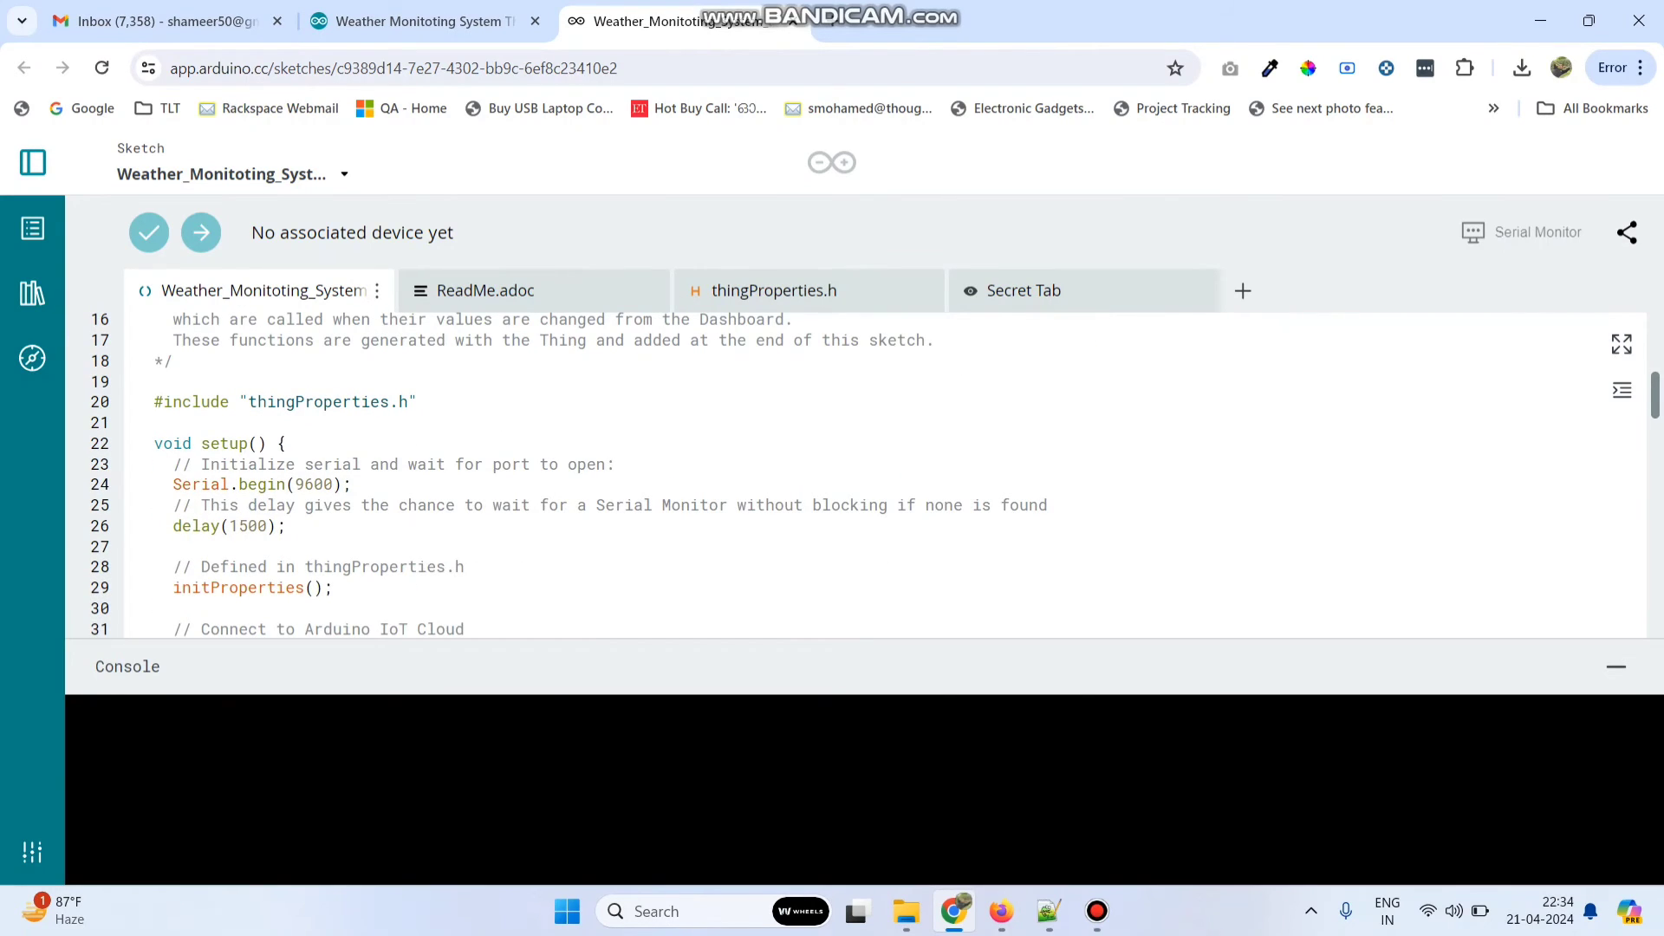
pyautogui.click(1048, 911)
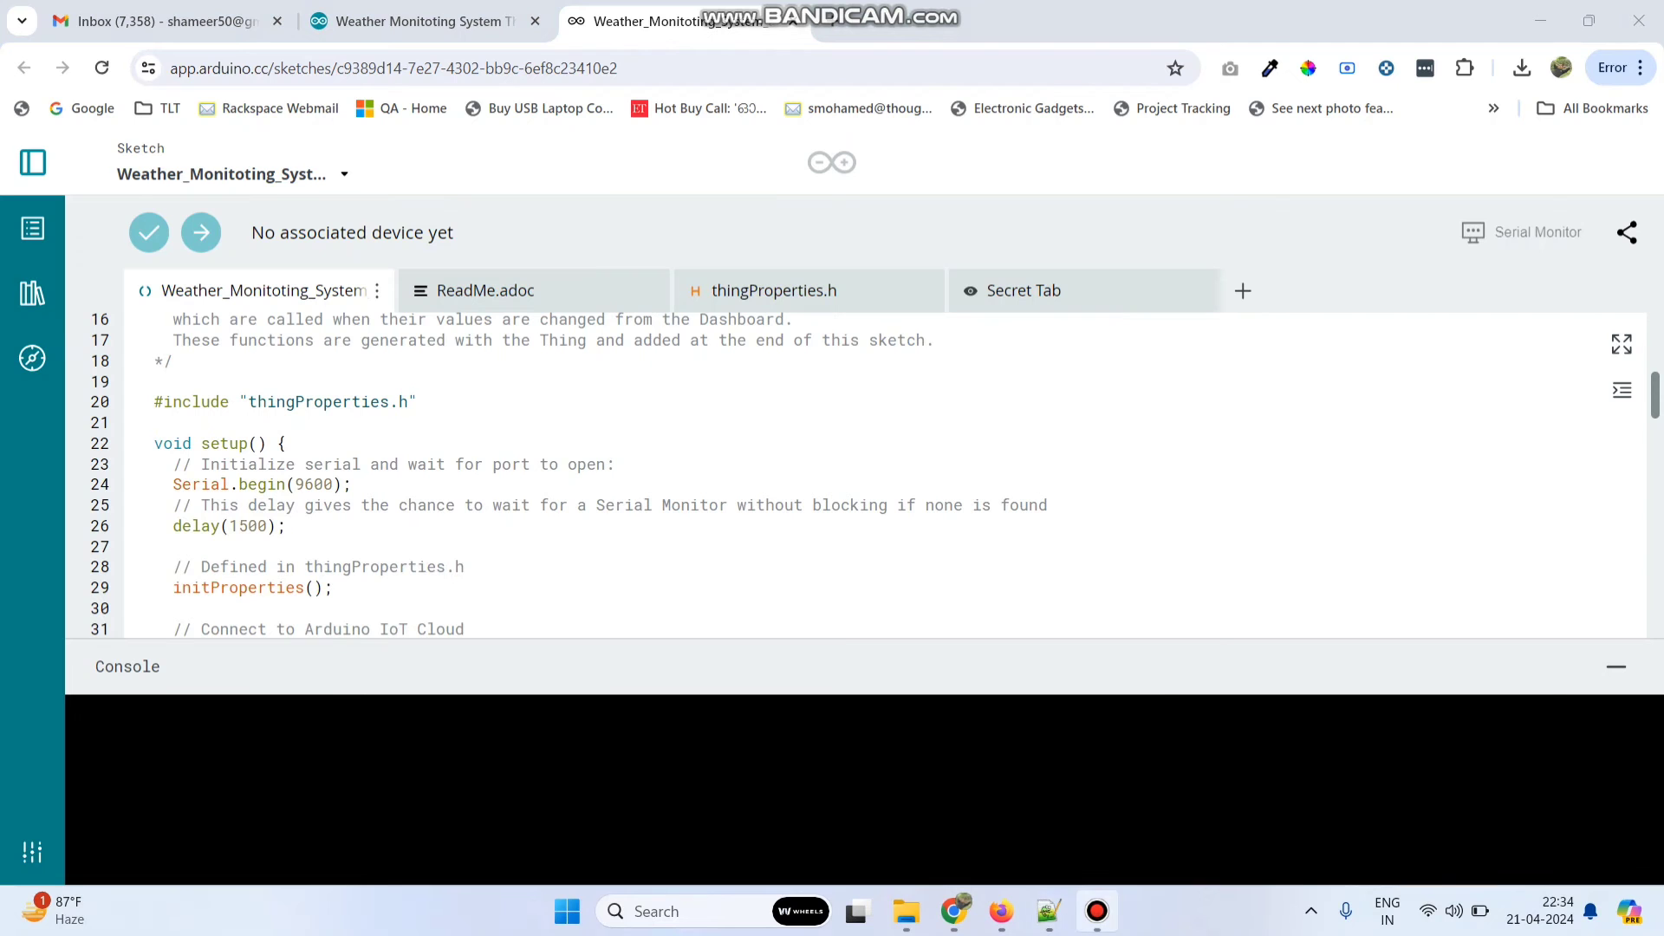
pyautogui.click(1048, 910)
pyautogui.scroll(-1, 841, 477)
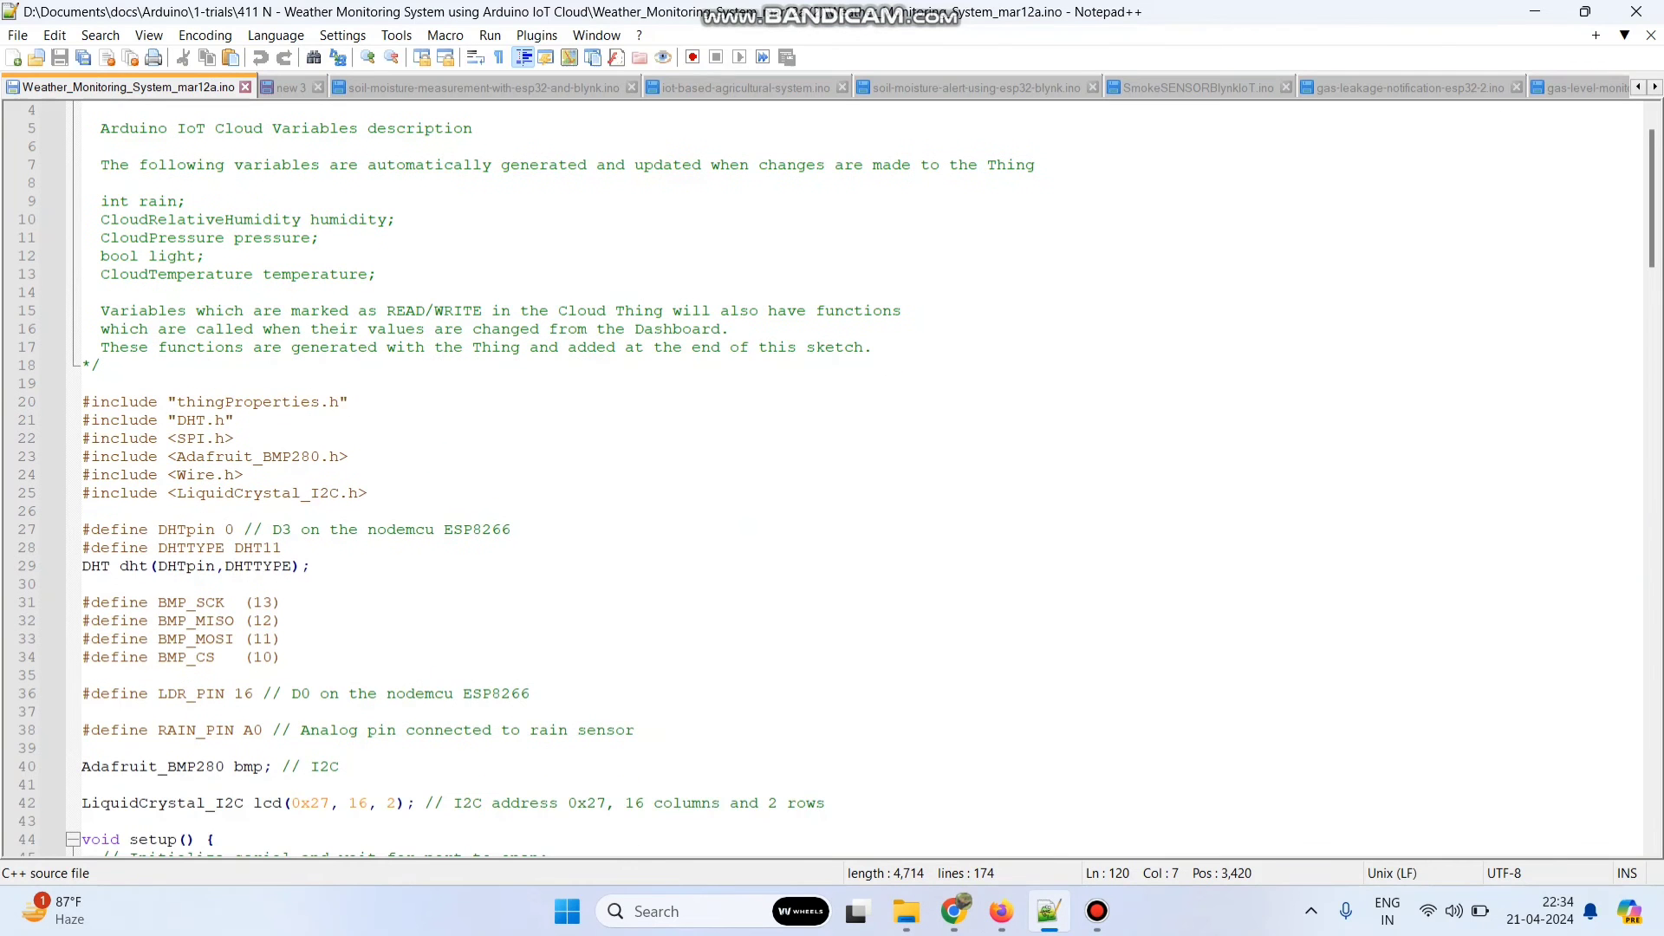
pyautogui.moveTo(83, 401)
pyautogui.mouseDown()
pyautogui.moveTo(347, 547)
pyautogui.moveTo(607, 857)
pyautogui.mouseUp()
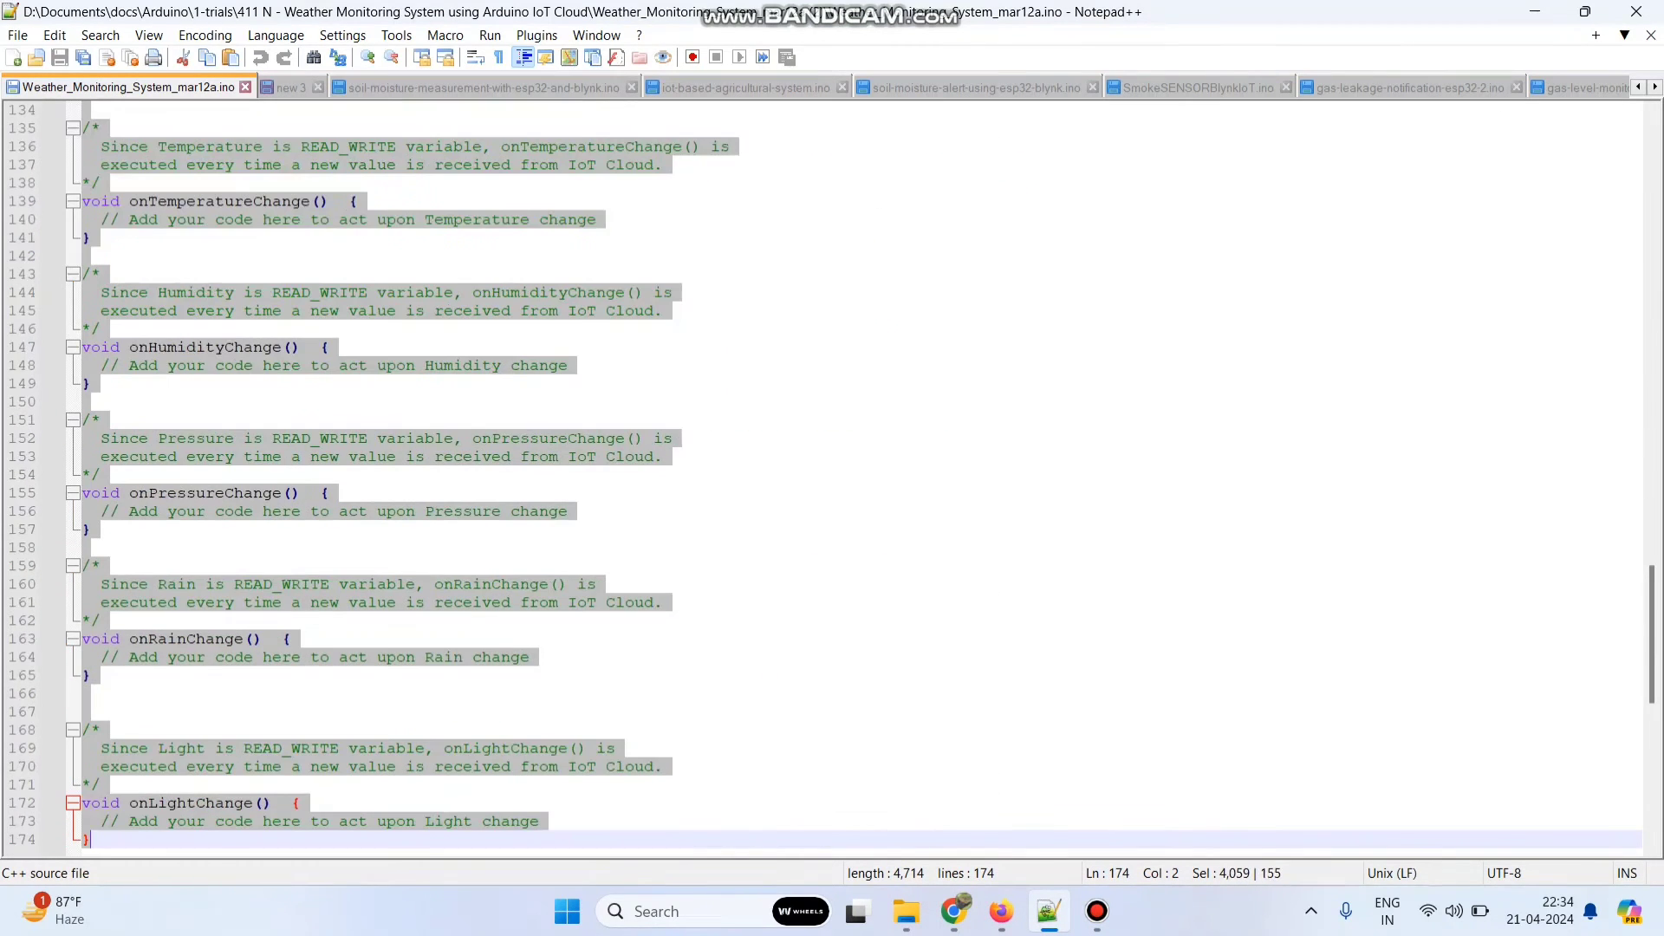
# Return to the Arduino Cloud sketch and replace everything from the thingProperties.h include line to the end with the copied code.
pyautogui.hotkey('alt', 'Tab')
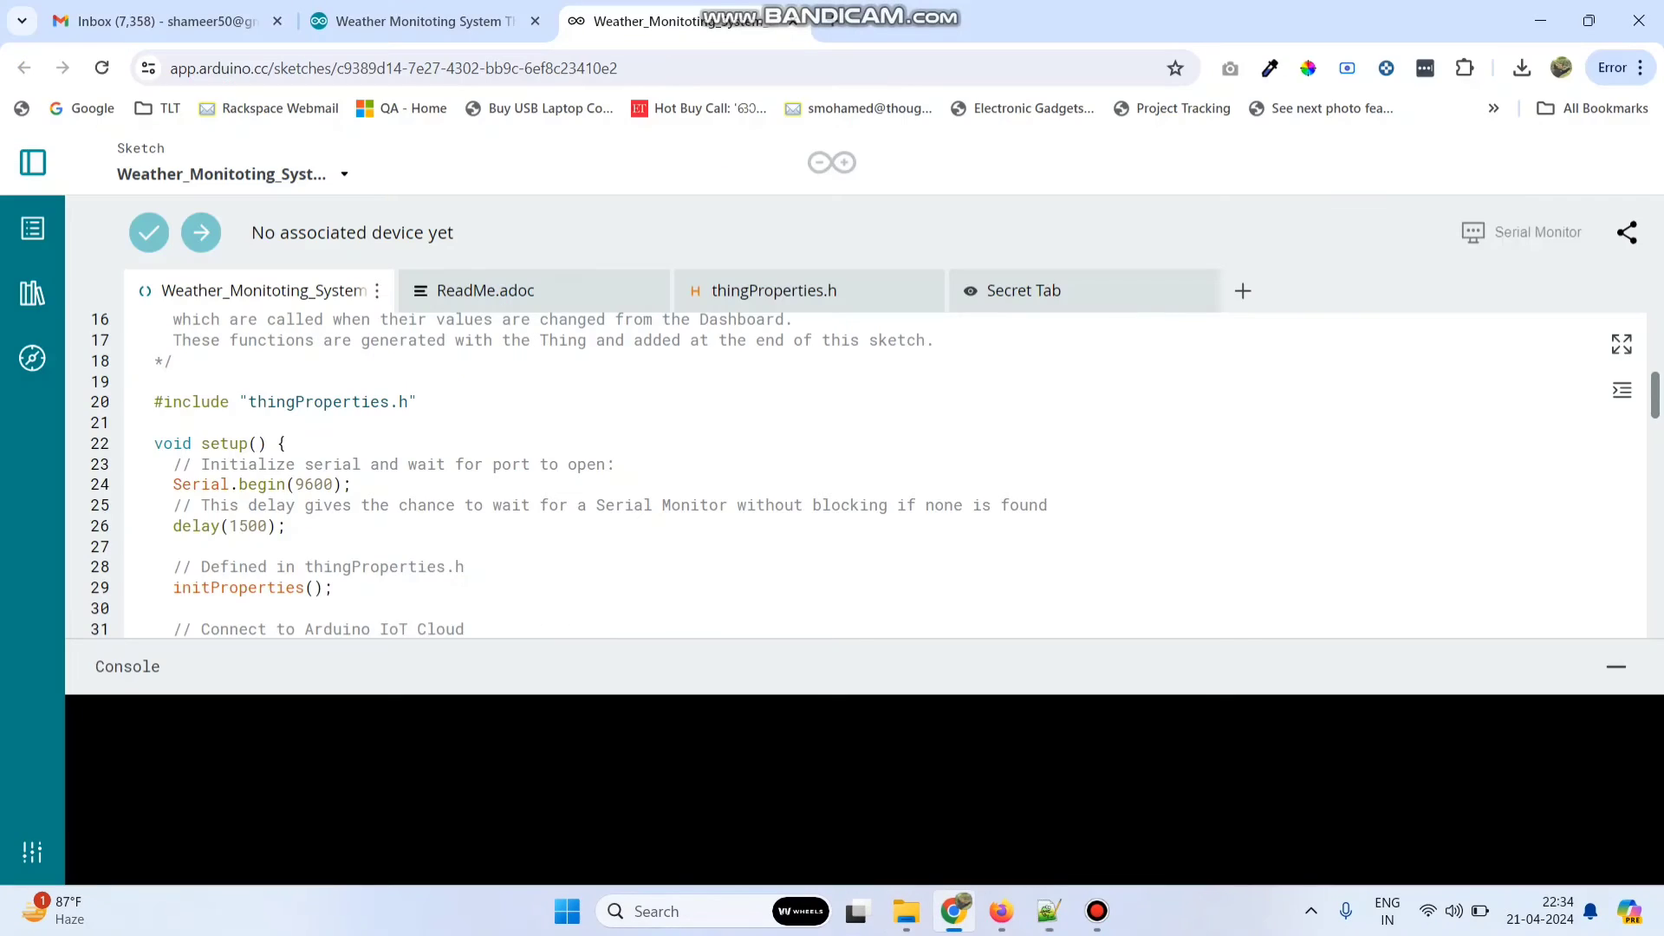
pyautogui.moveTo(154, 401)
pyautogui.mouseDown()
pyautogui.moveTo(347, 659)
pyautogui.moveTo(346, 694)
pyautogui.mouseUp()
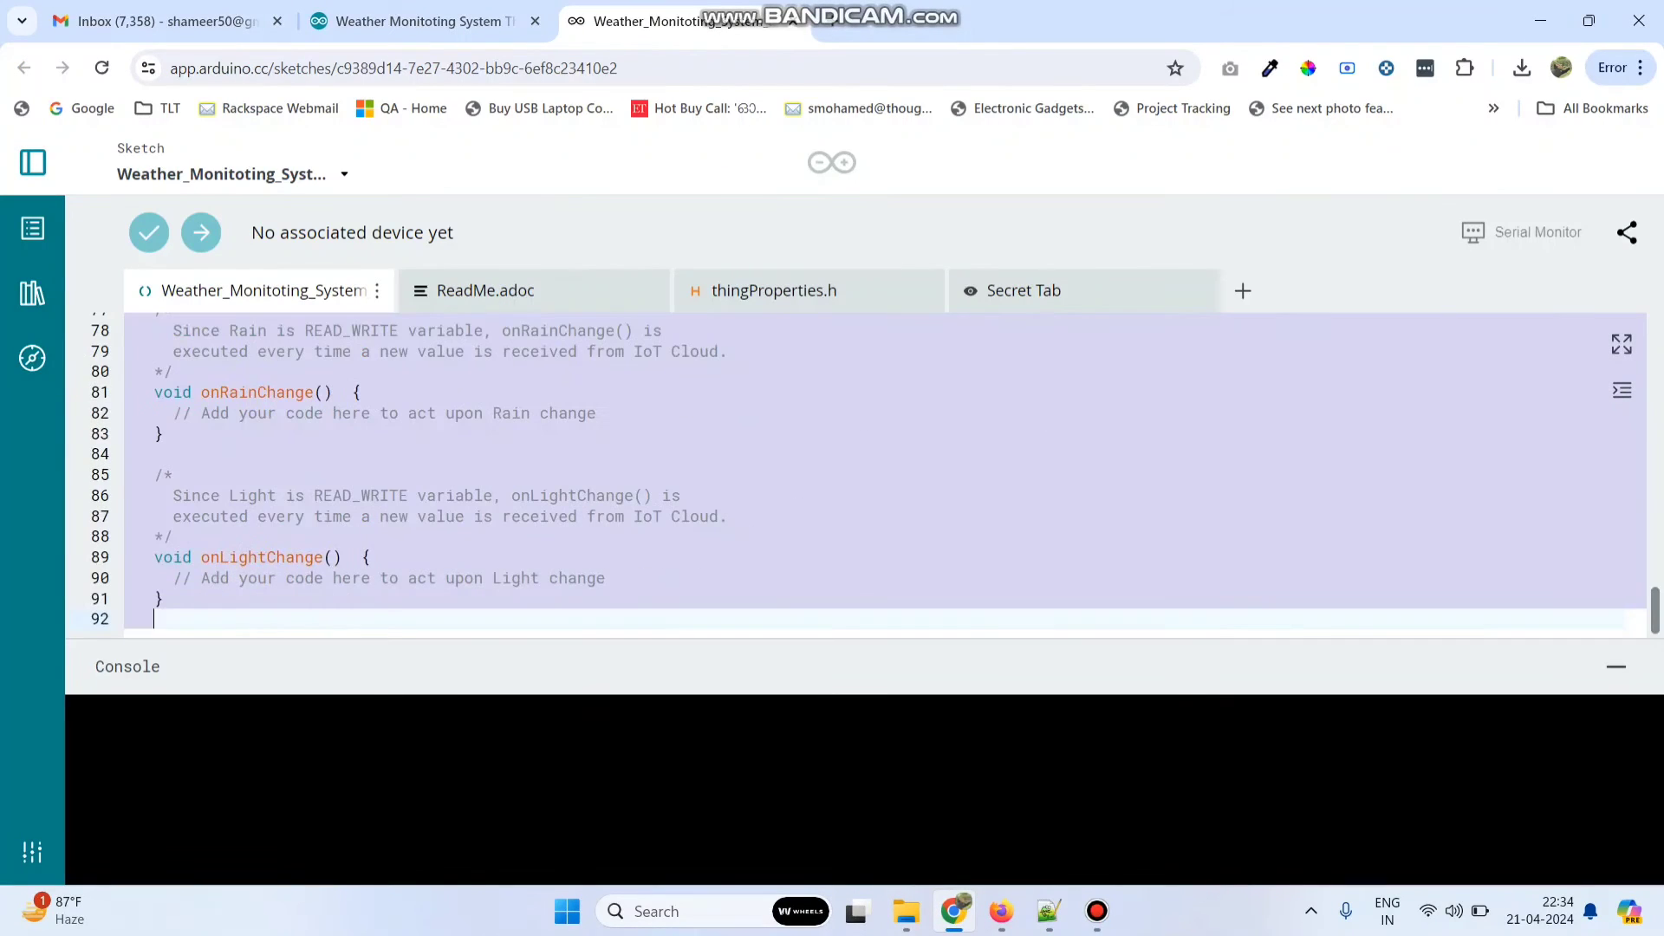
pyautogui.hotkey('ctrl', 'v')
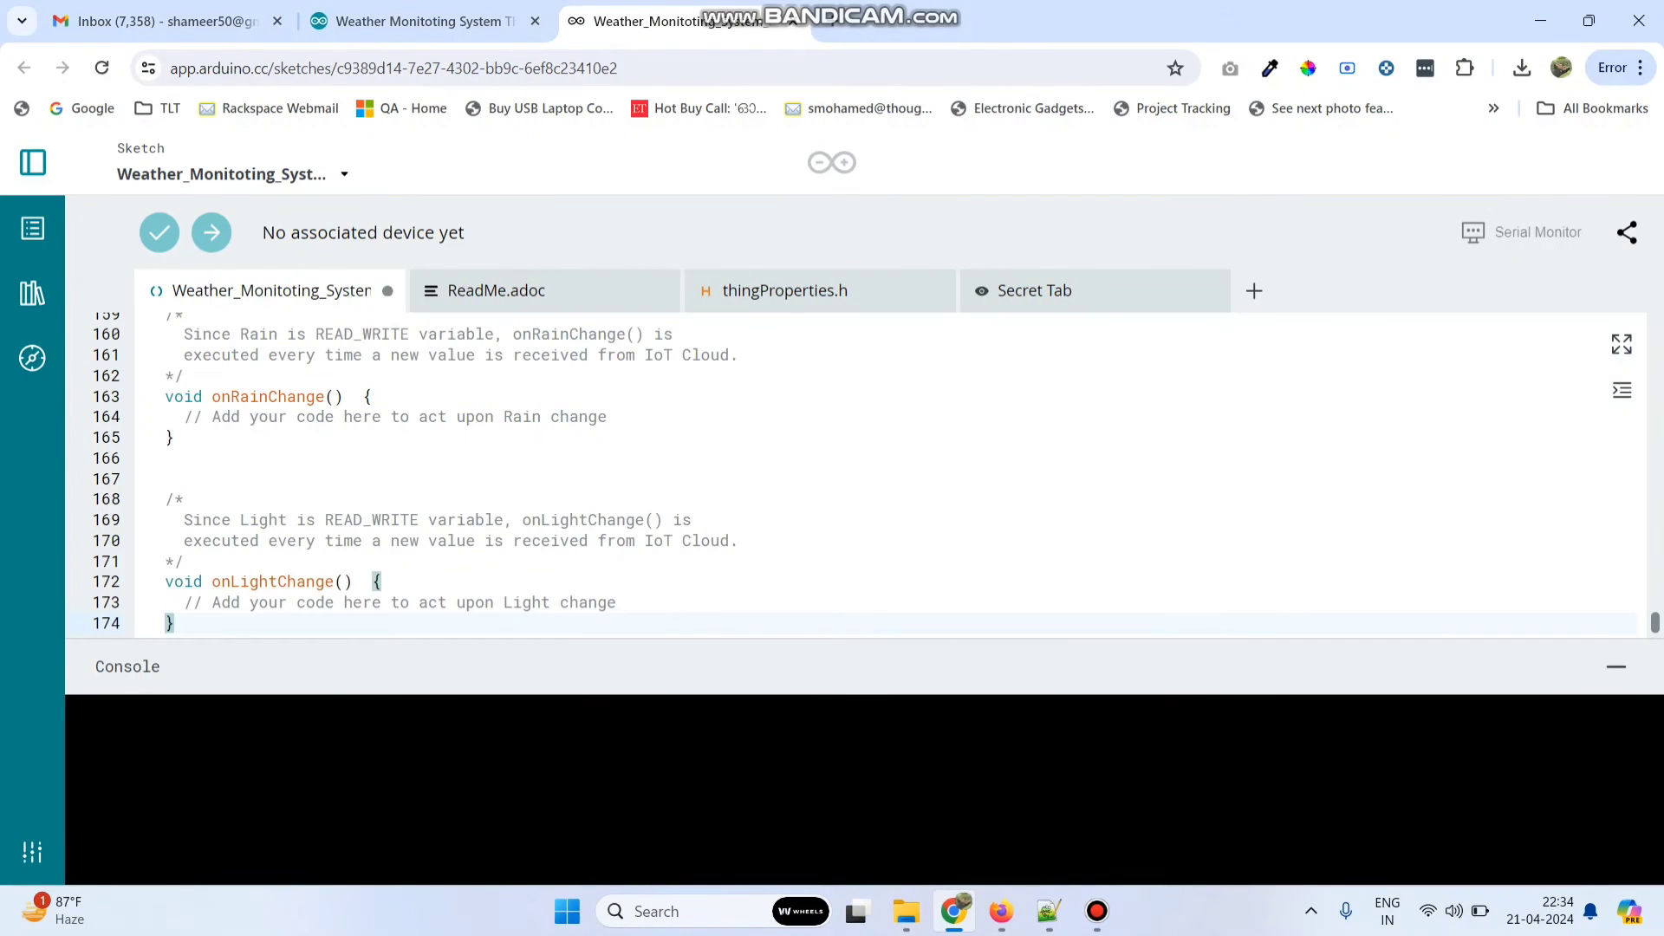
# Review the start of the pasted sketch, from the variable description comment to the library include lines.
pyautogui.scroll(20, 866, 477)
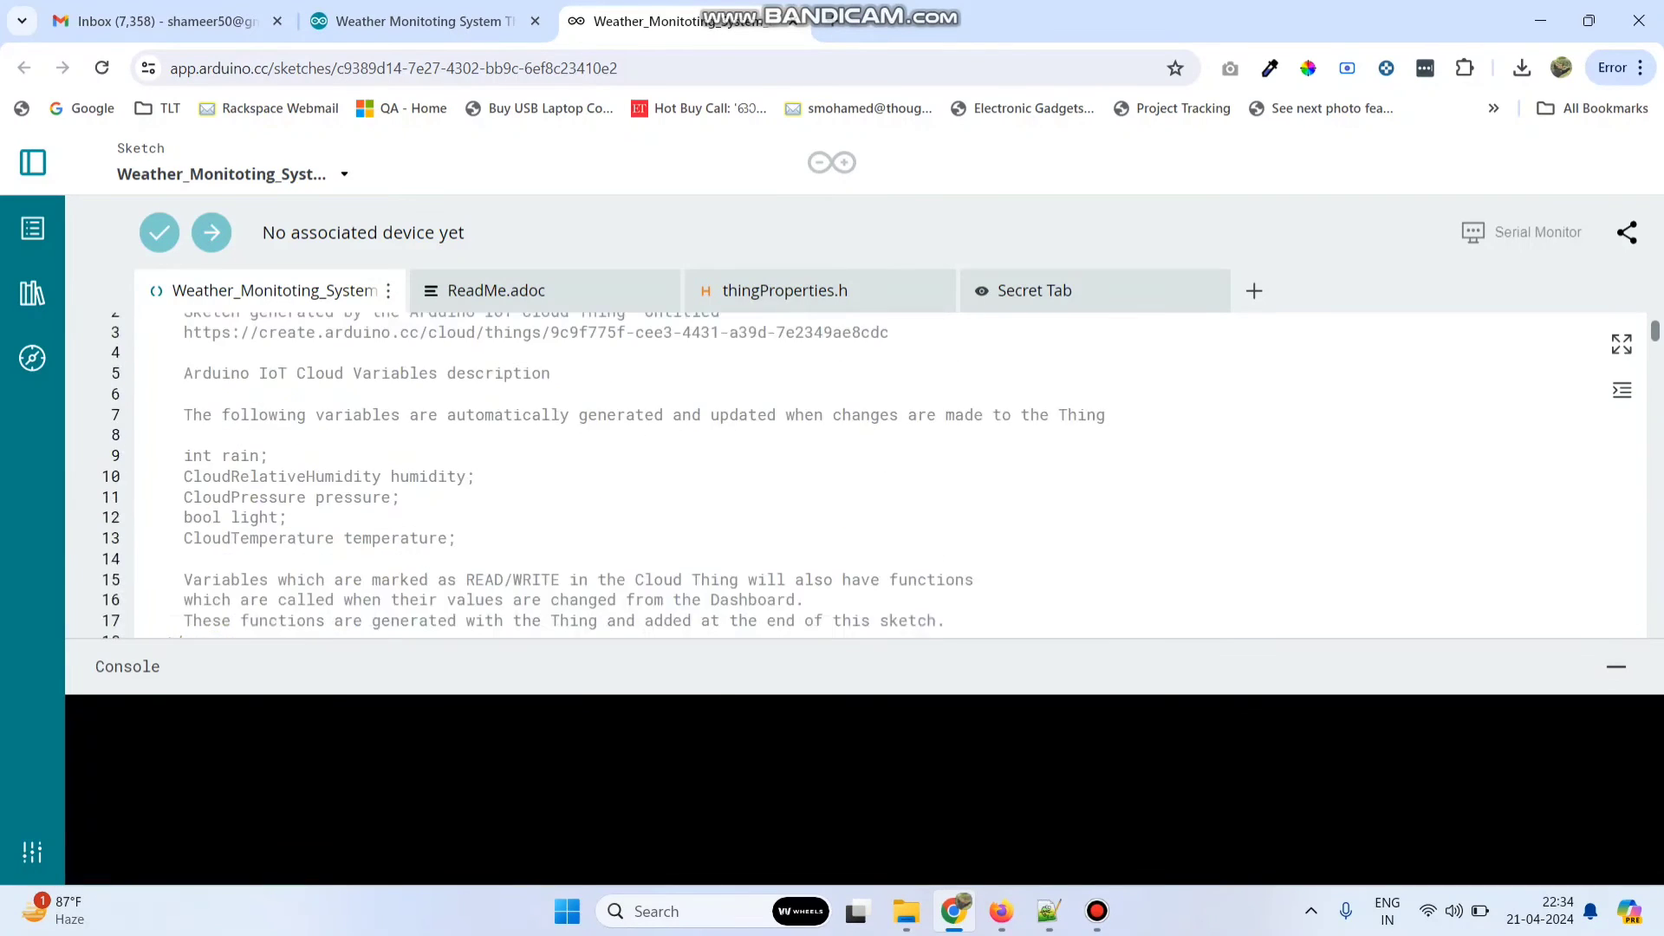
pyautogui.scroll(1, 867, 477)
pyautogui.scroll(-5, 867, 477)
pyautogui.scroll(2, 867, 476)
pyautogui.click(326, 485)
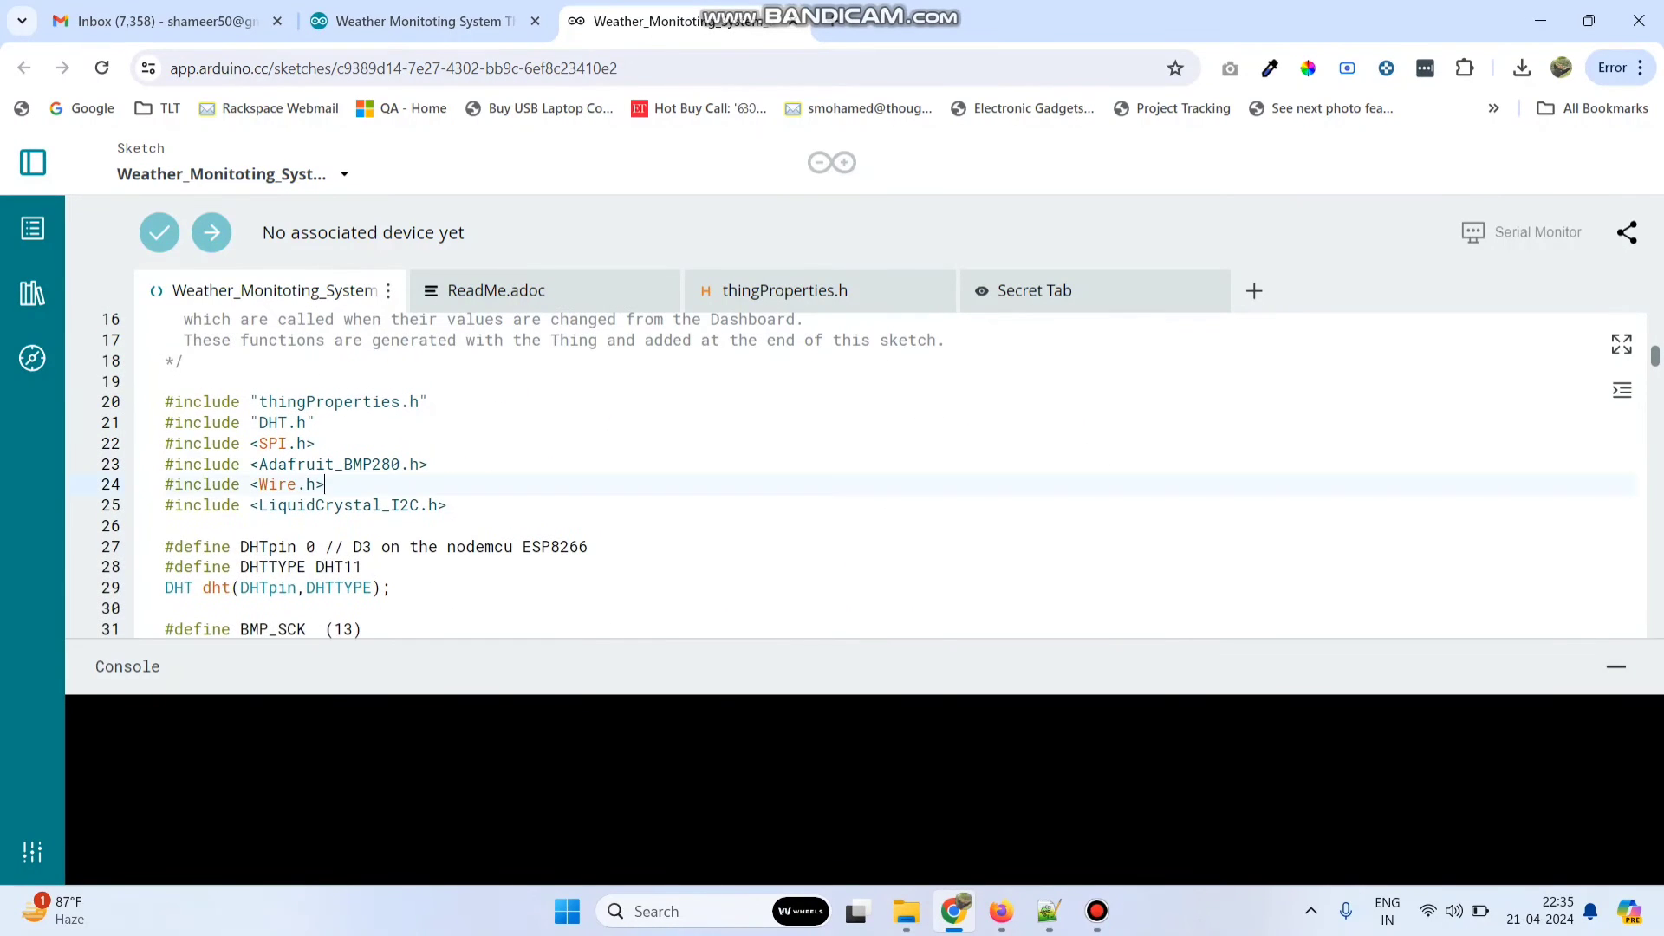
pyautogui.moveTo(447, 505); pyautogui.dragTo(165, 422)
# Review the sketch's pin definitions for the DHT11, BMP280, LDR and rain sensor.
pyautogui.scroll(-4, 867, 477)
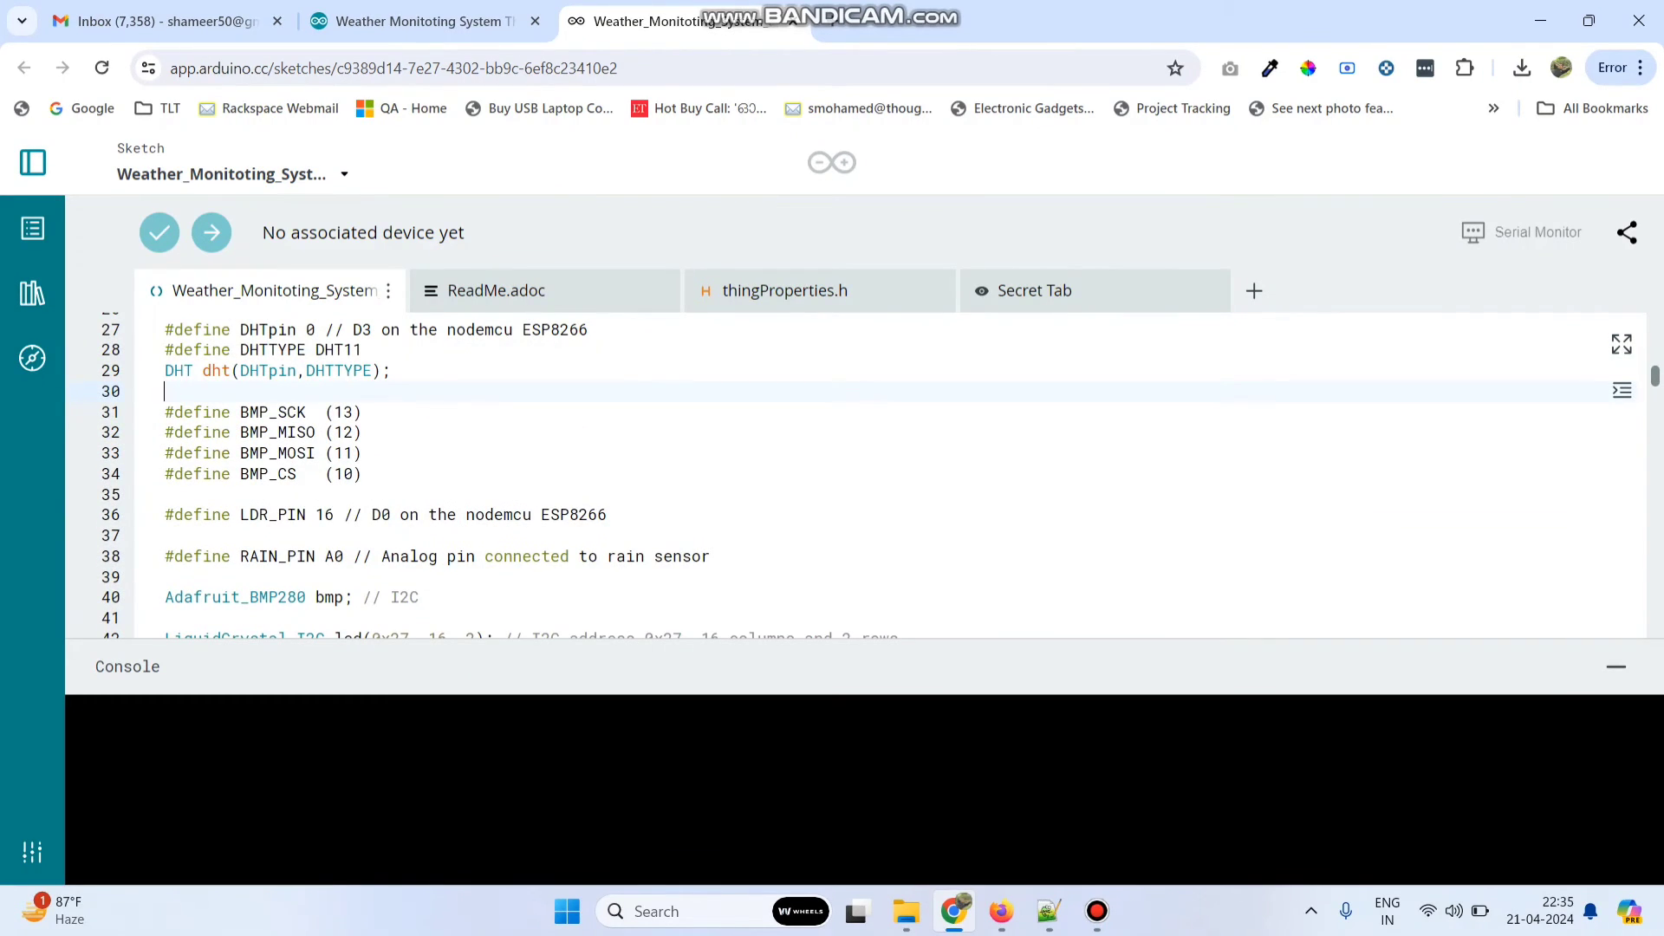
pyautogui.moveTo(306, 330); pyautogui.dragTo(362, 329)
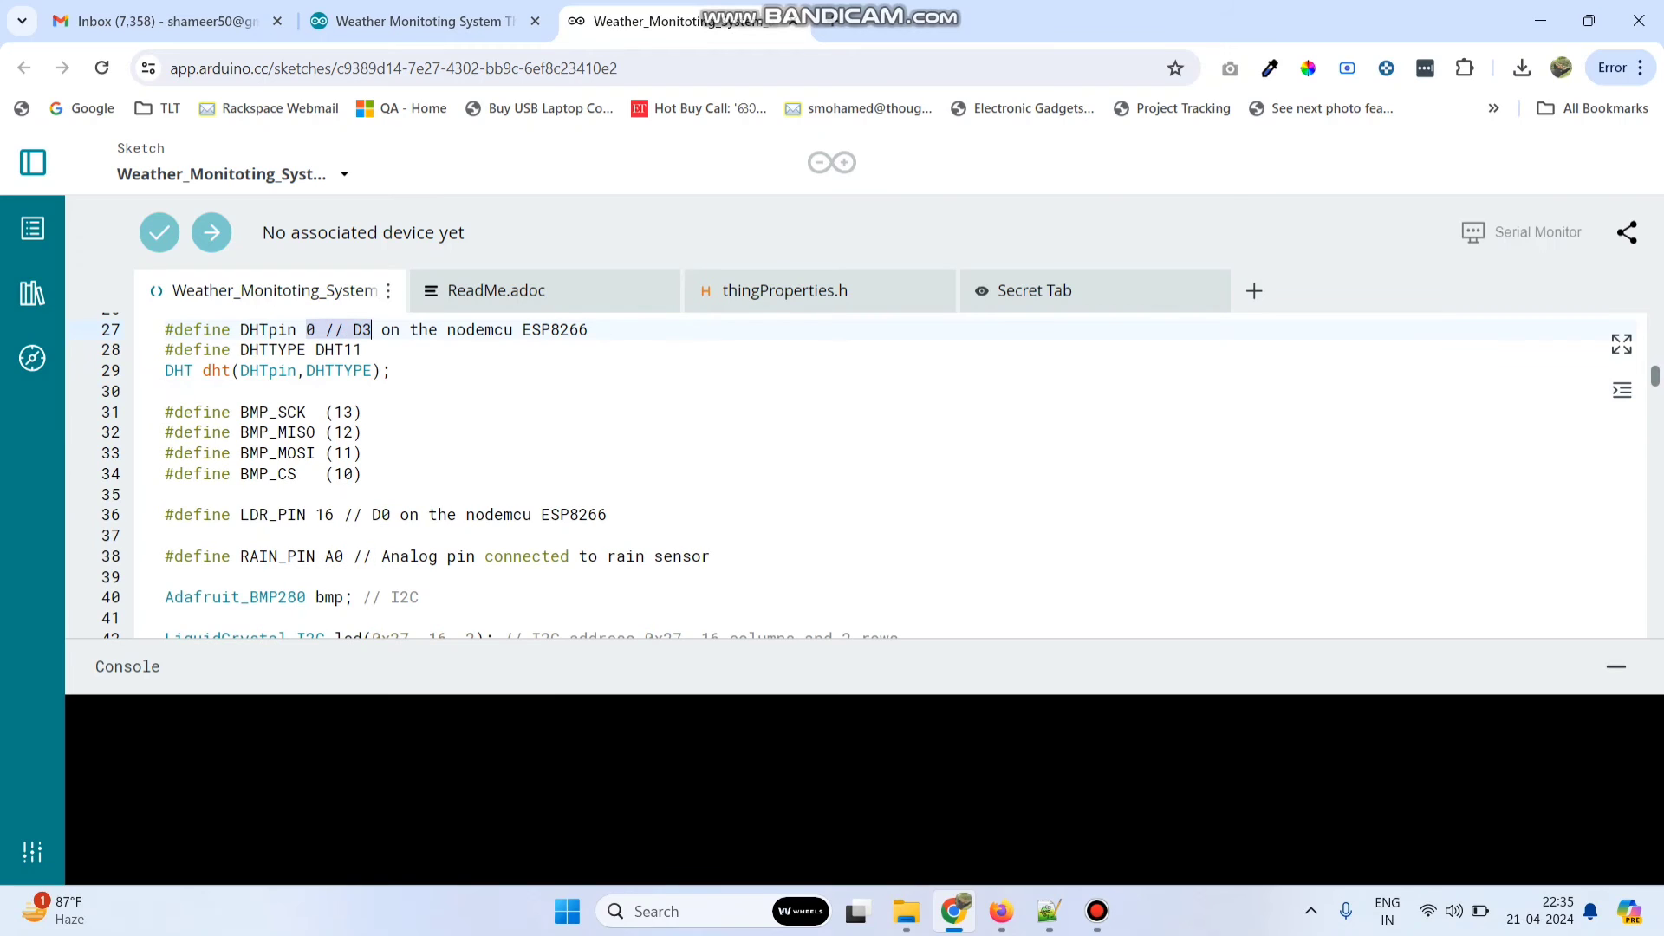
pyautogui.moveTo(362, 473)
pyautogui.mouseDown()
pyautogui.moveTo(165, 431)
pyautogui.moveTo(165, 411)
pyautogui.mouseUp()
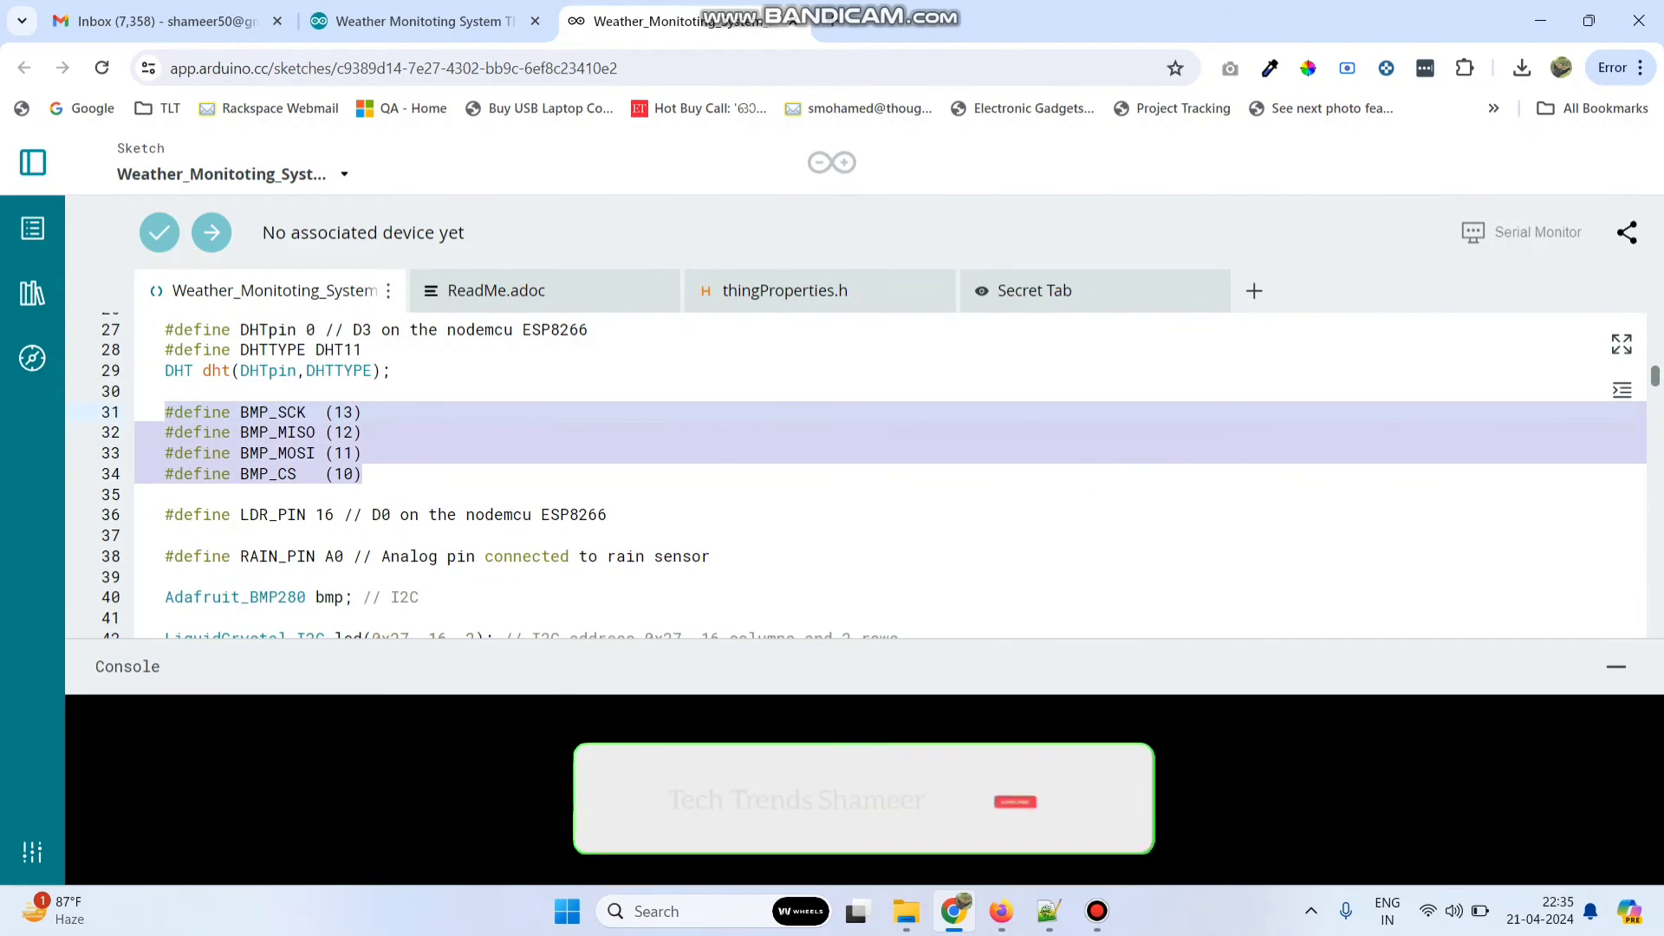
pyautogui.scroll(-1, 890, 475)
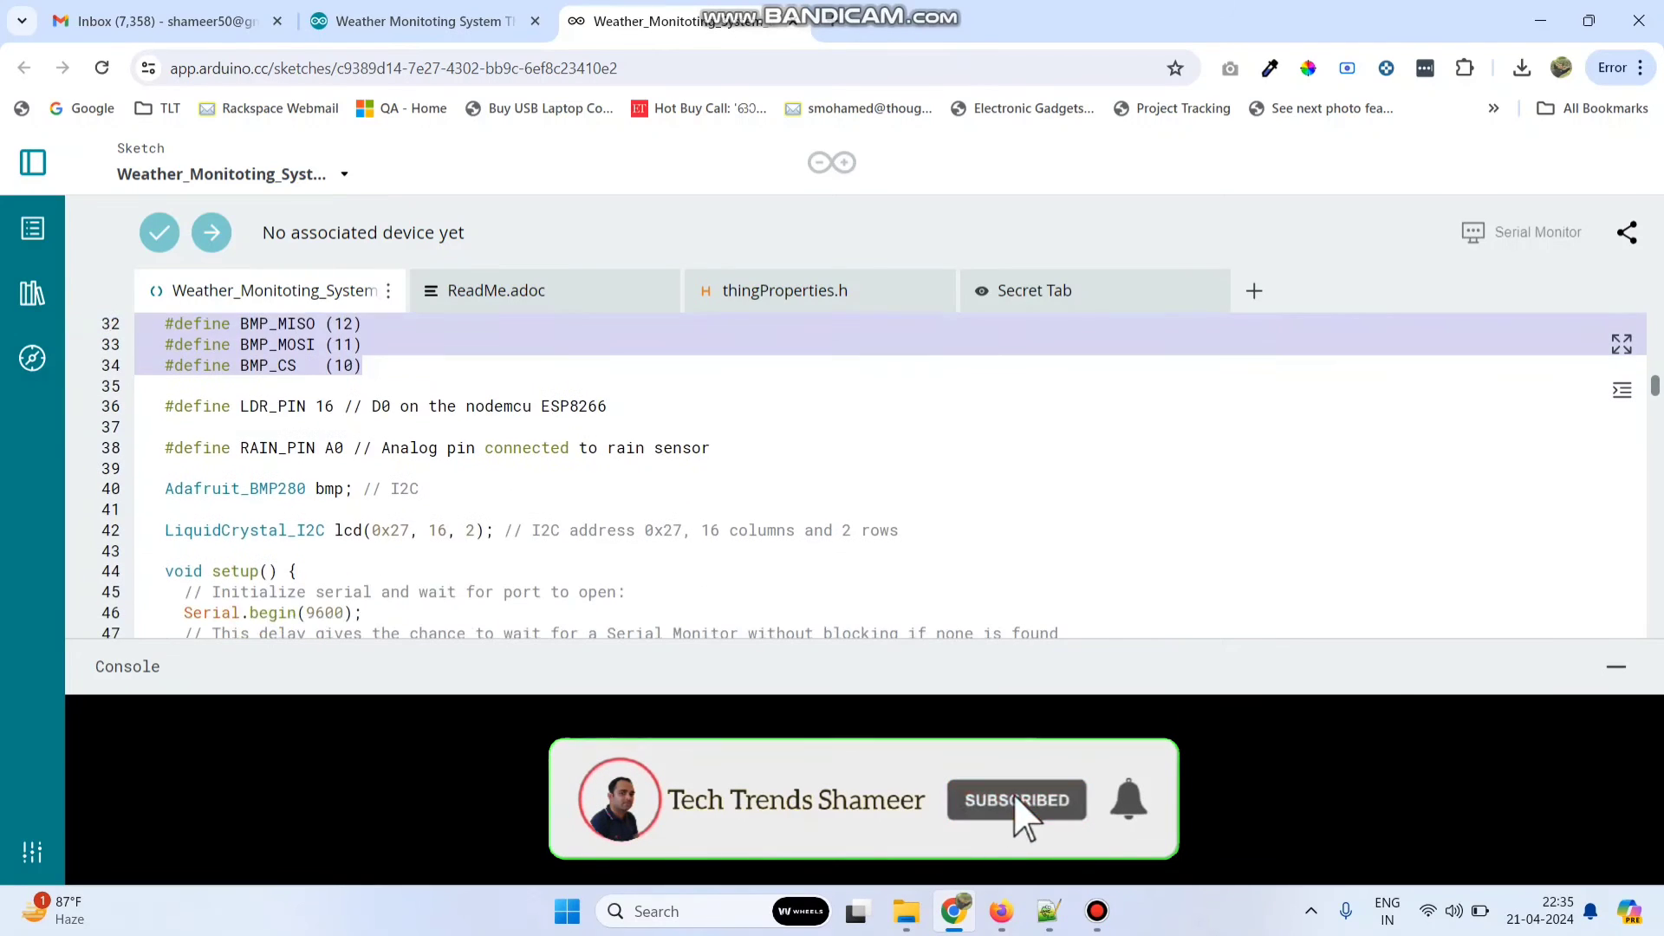
pyautogui.click(165, 427)
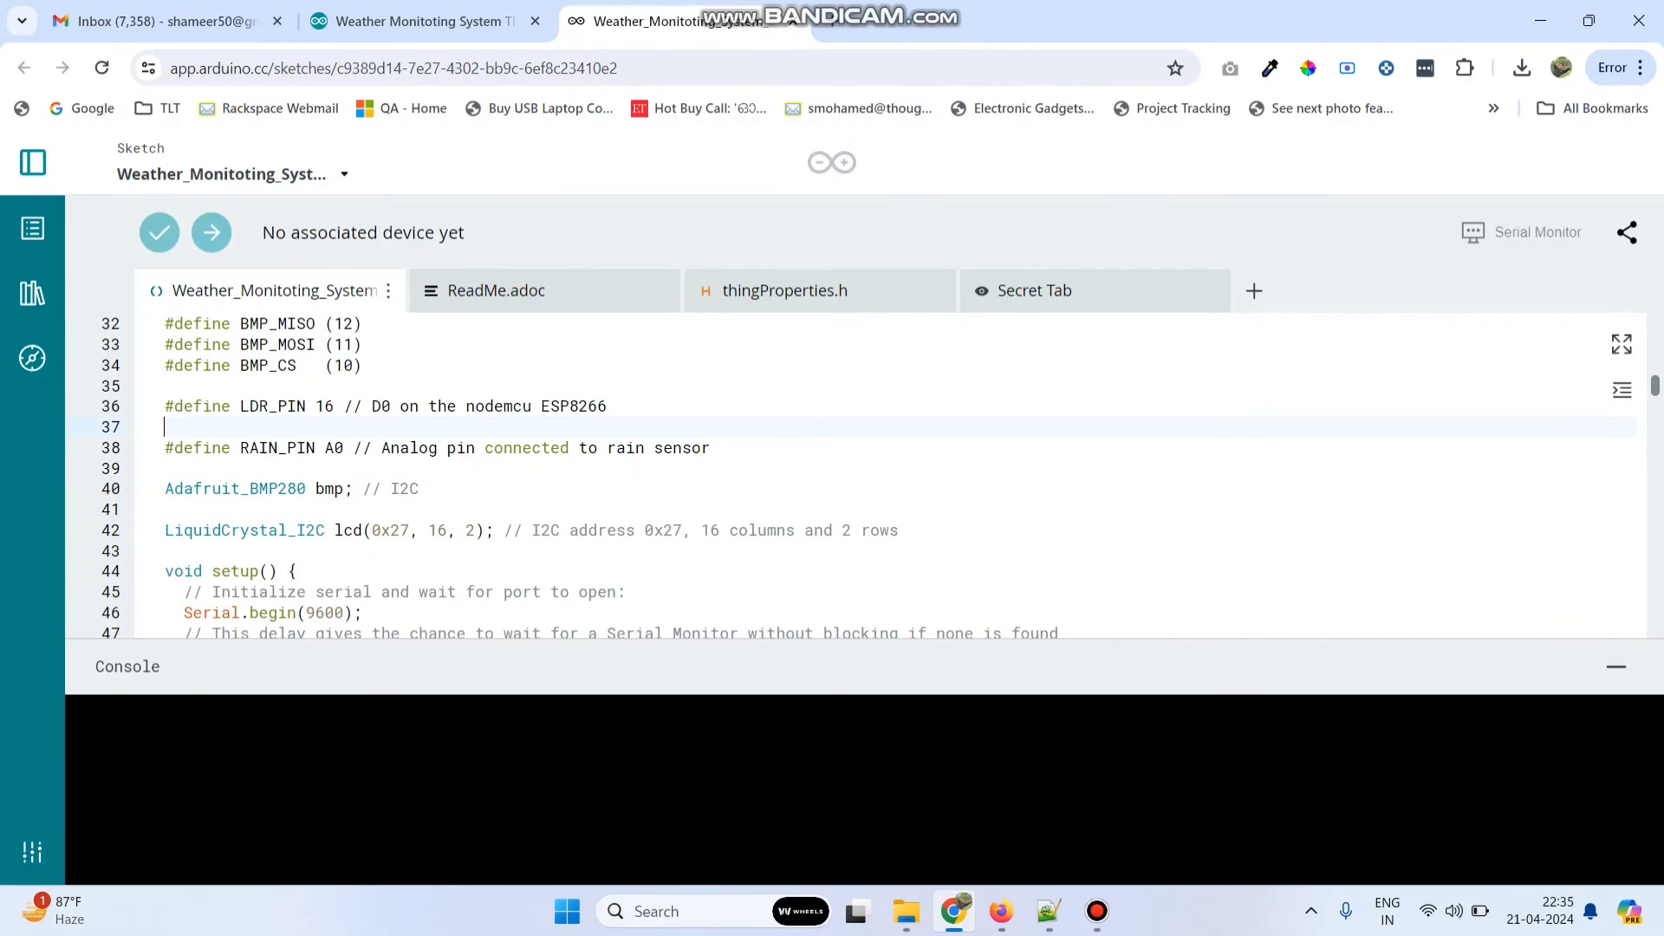
pyautogui.moveTo(353, 405); pyautogui.dragTo(606, 406)
pyautogui.doubleClick(324, 406)
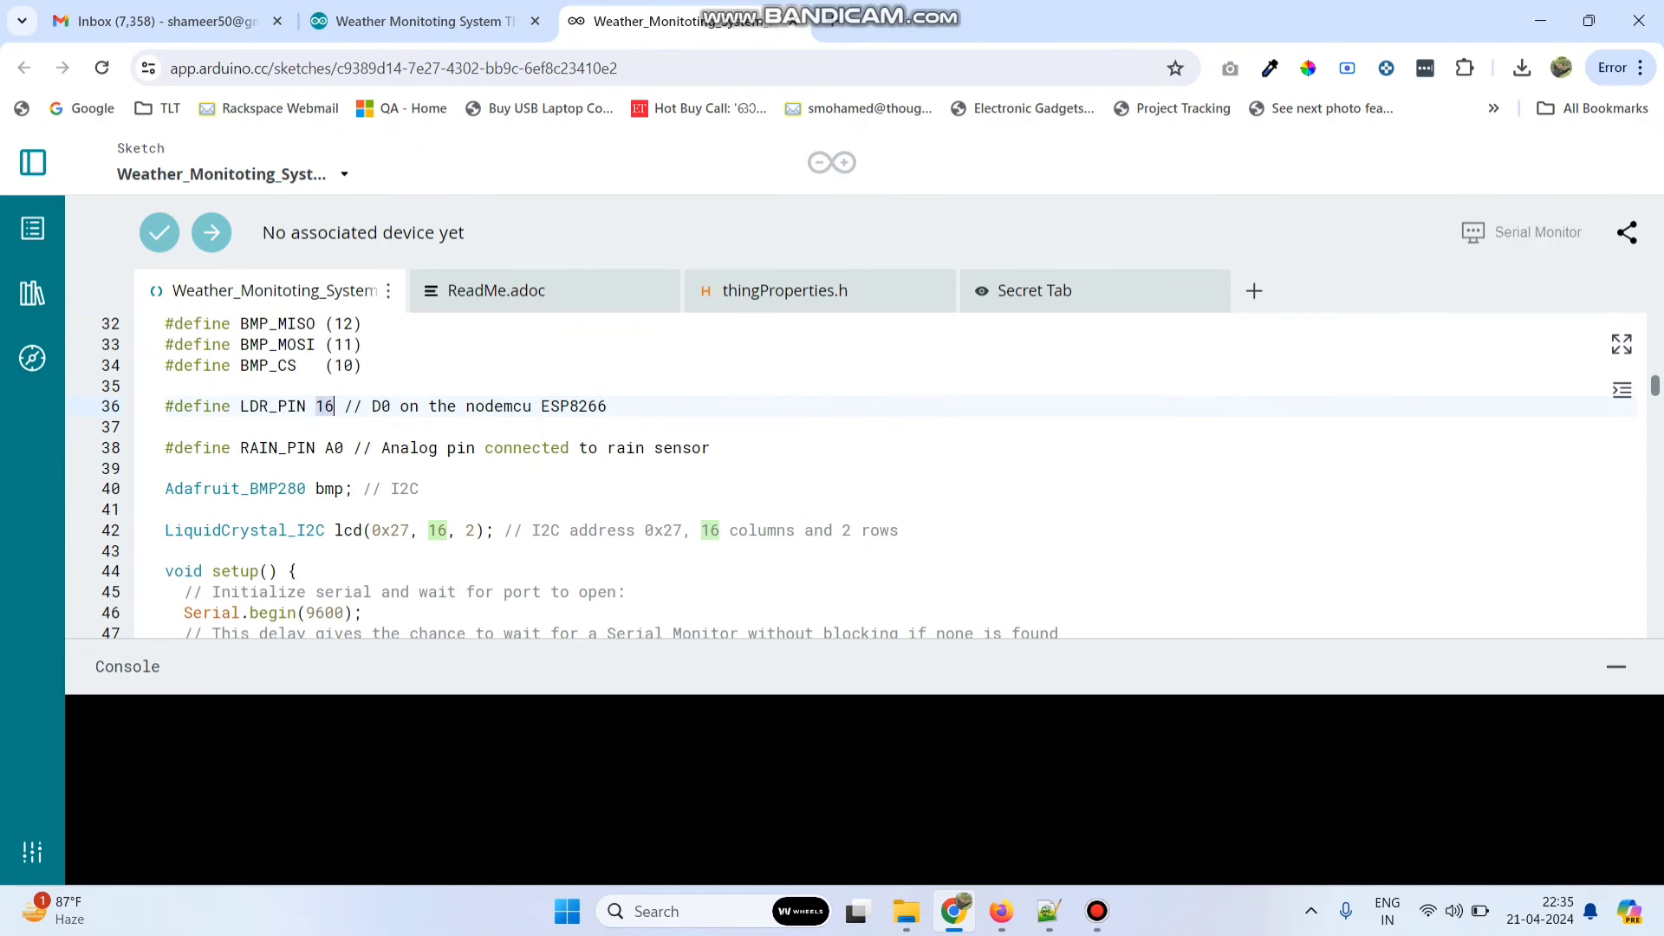
pyautogui.scroll(-2, 607, 477)
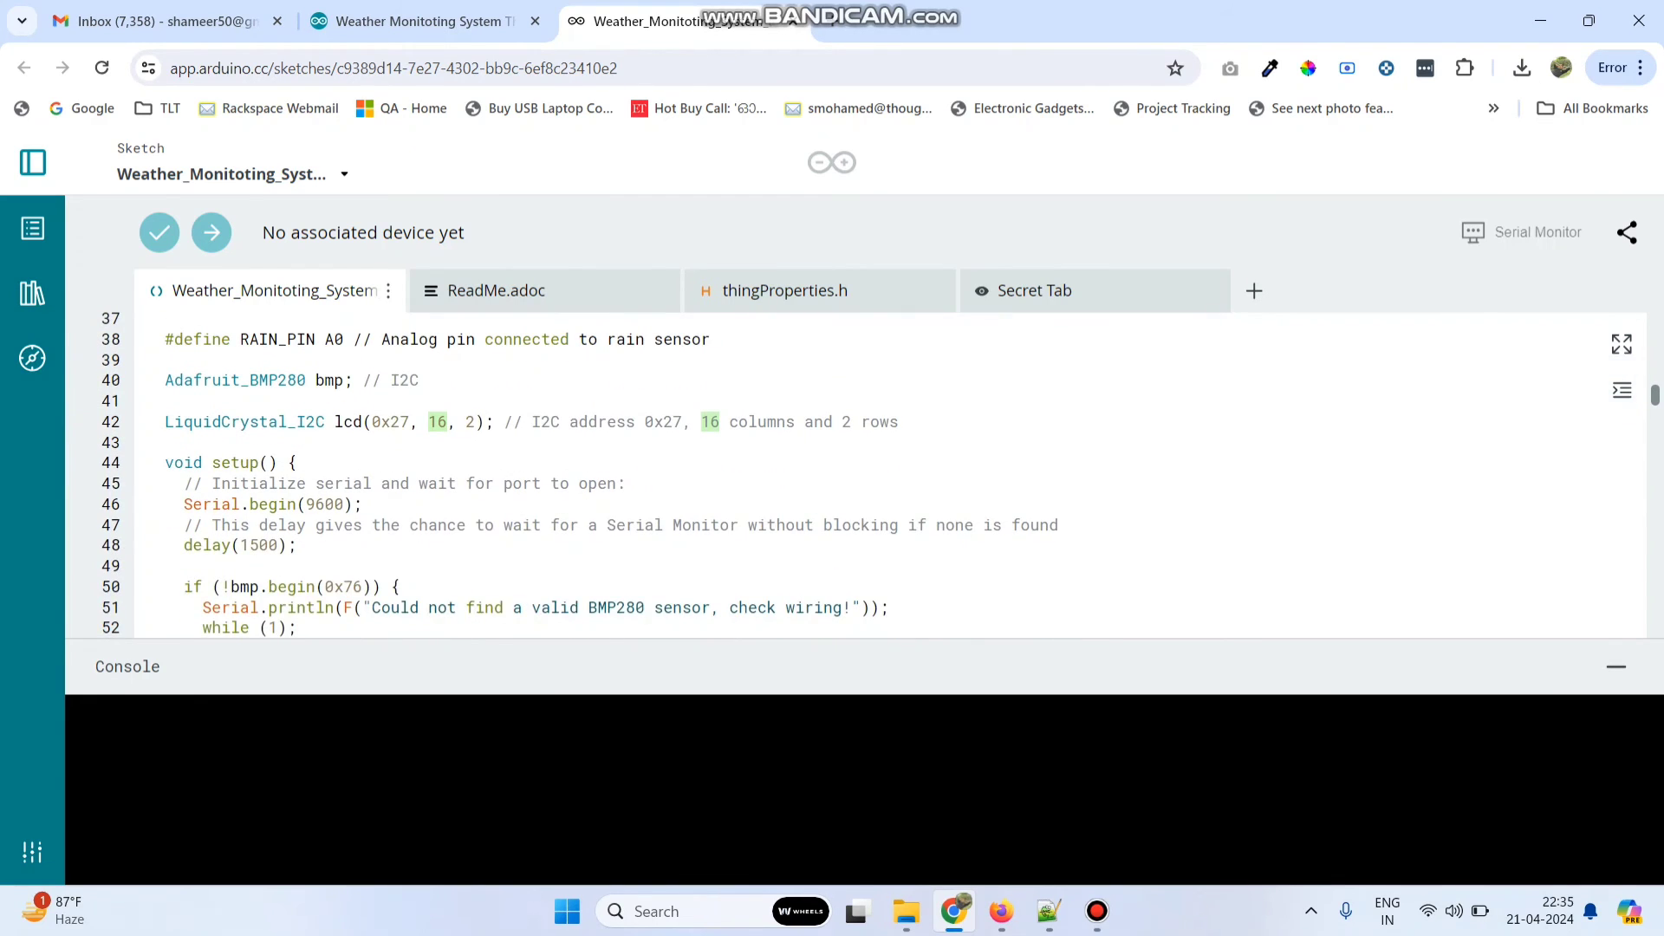
pyautogui.moveTo(325, 339); pyautogui.dragTo(400, 339)
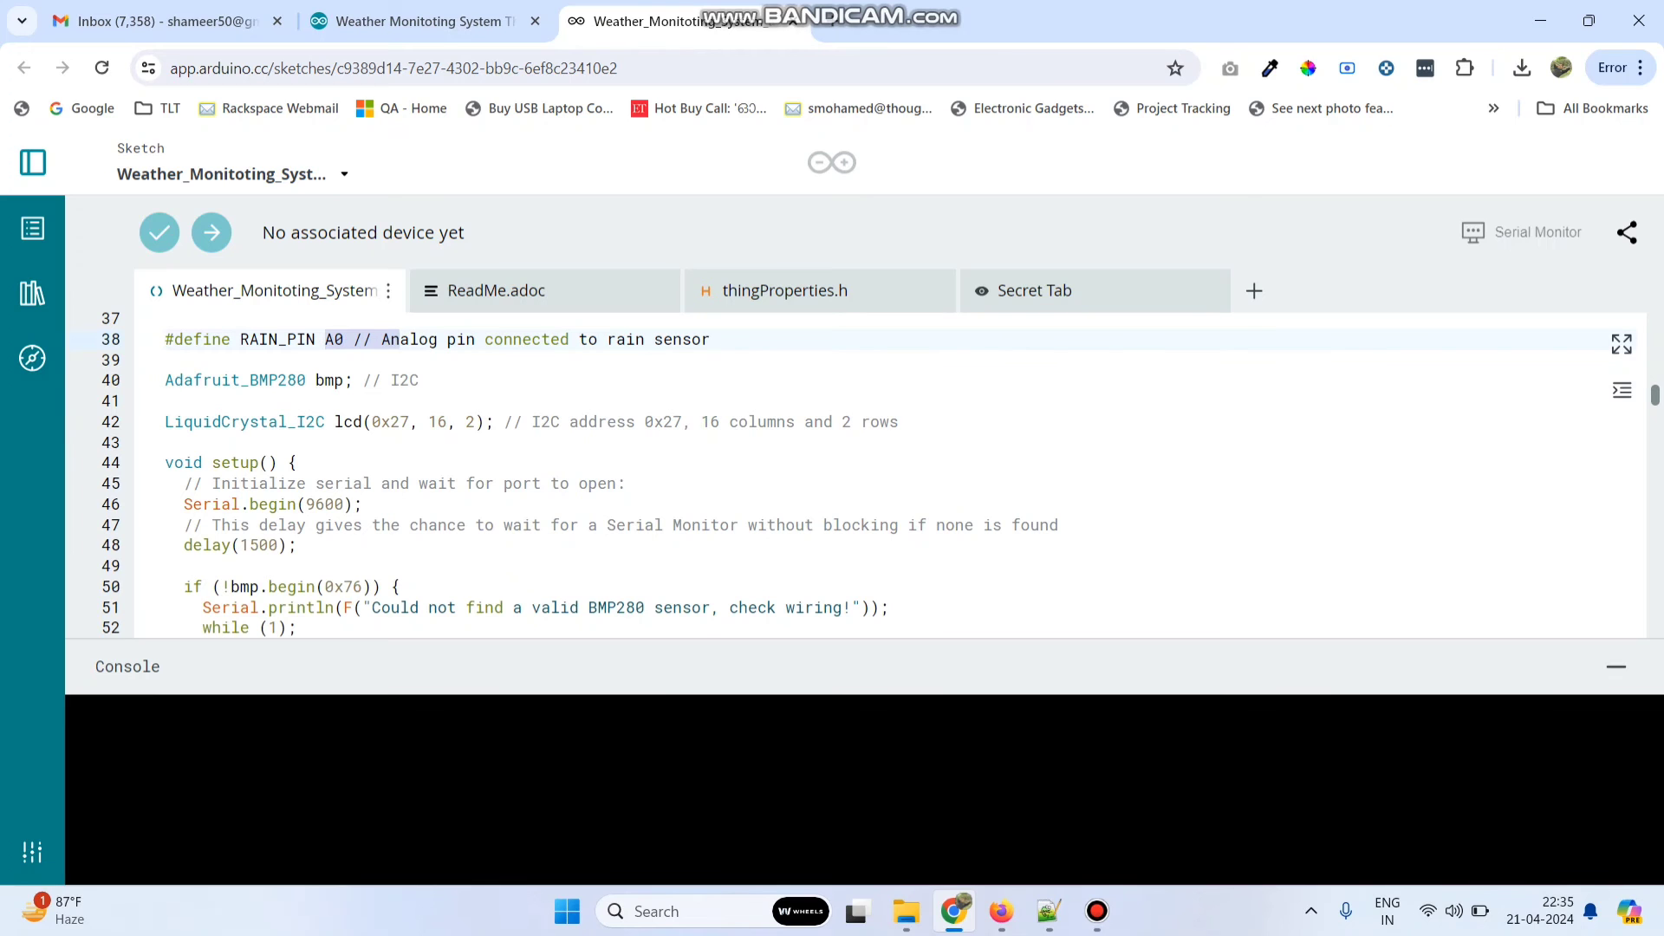
# Review the setup function and the humidity and temperature reading code at the start of the loop function.
pyautogui.scroll(-6, 866, 474)
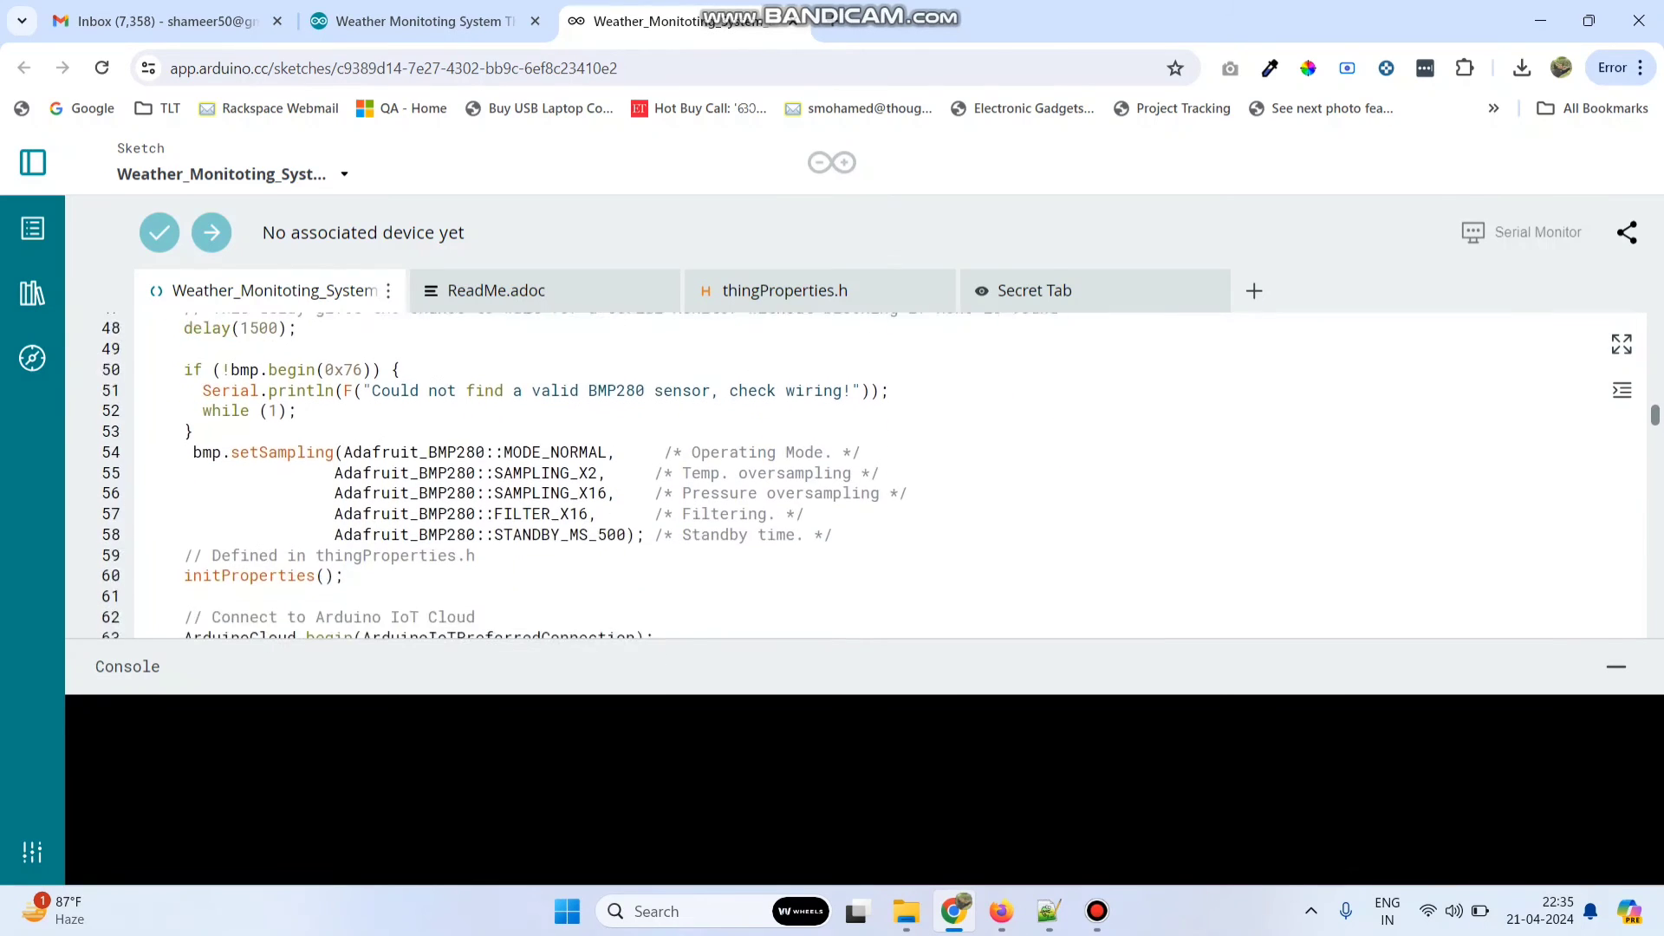
pyautogui.scroll(-14, 867, 474)
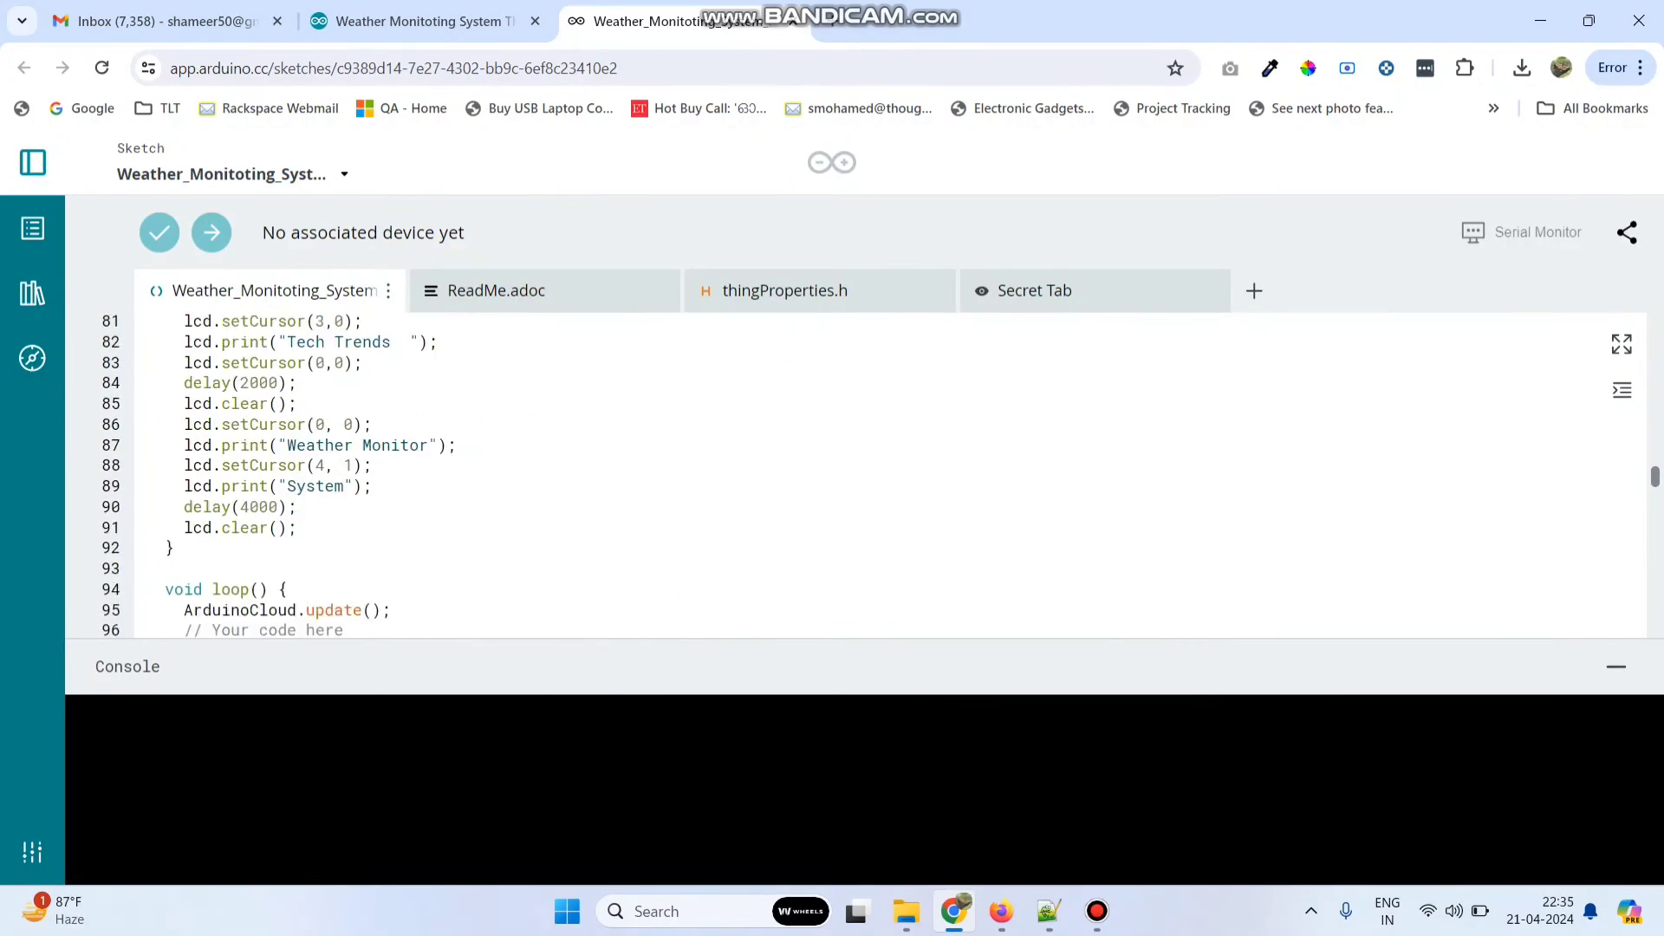
pyautogui.scroll(2, 867, 473)
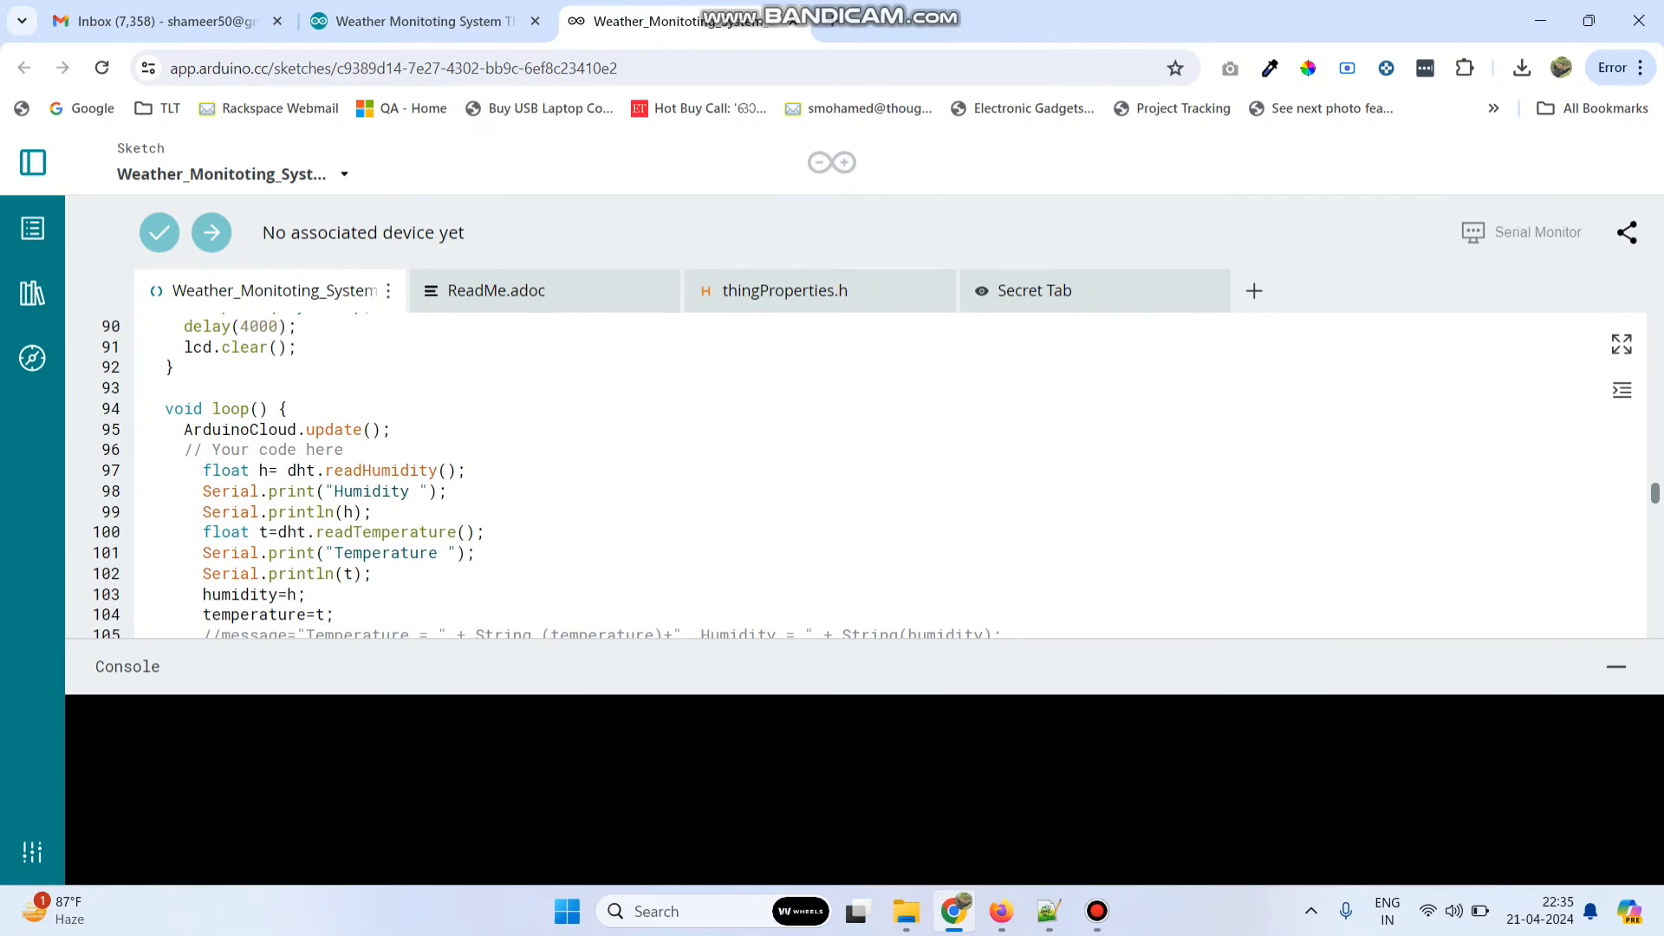
pyautogui.moveTo(276, 470); pyautogui.dragTo(458, 470)
pyautogui.moveTo(322, 531); pyautogui.dragTo(457, 531)
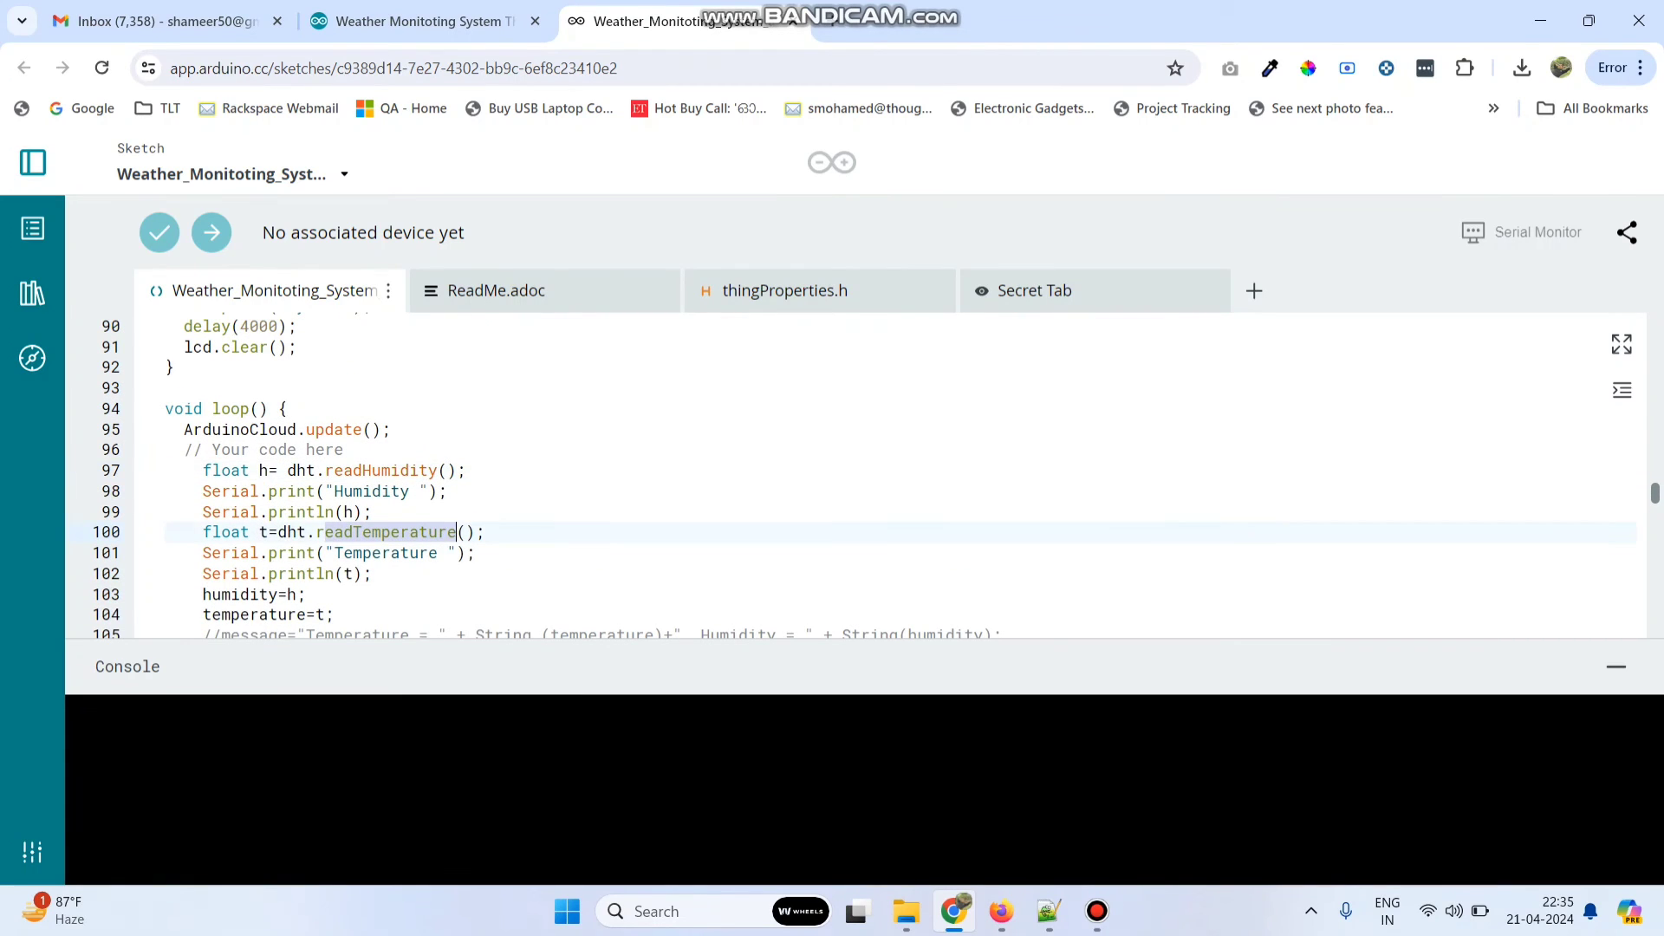
pyautogui.click(258, 470)
pyautogui.scroll(-4, 867, 473)
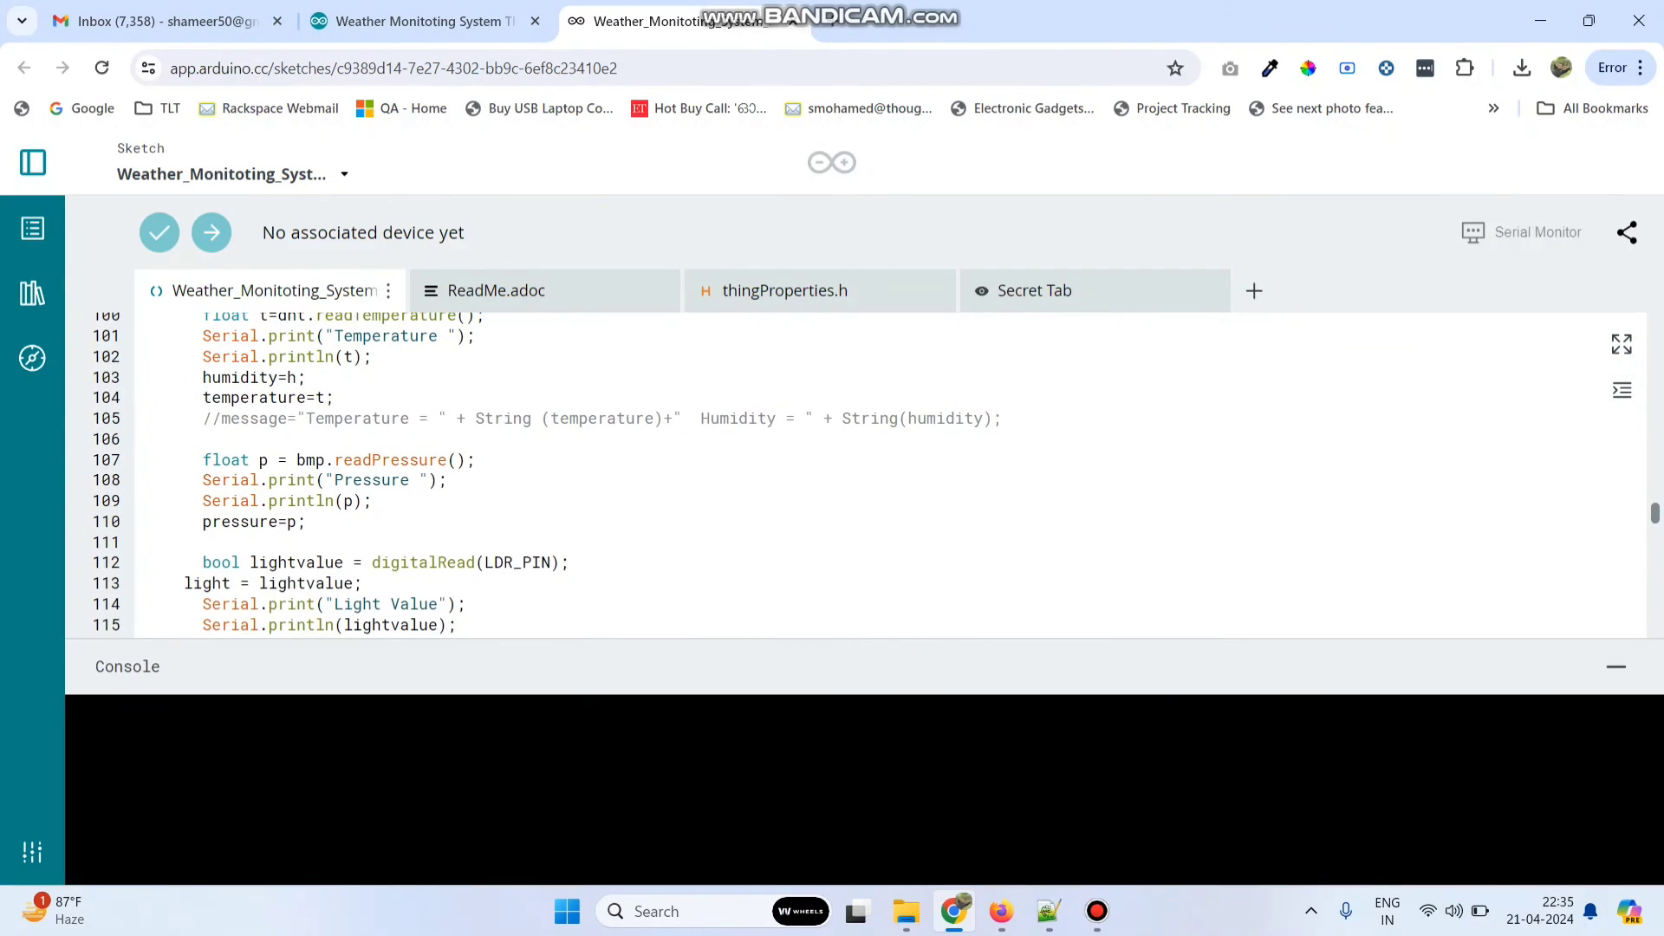
pyautogui.click(230, 377)
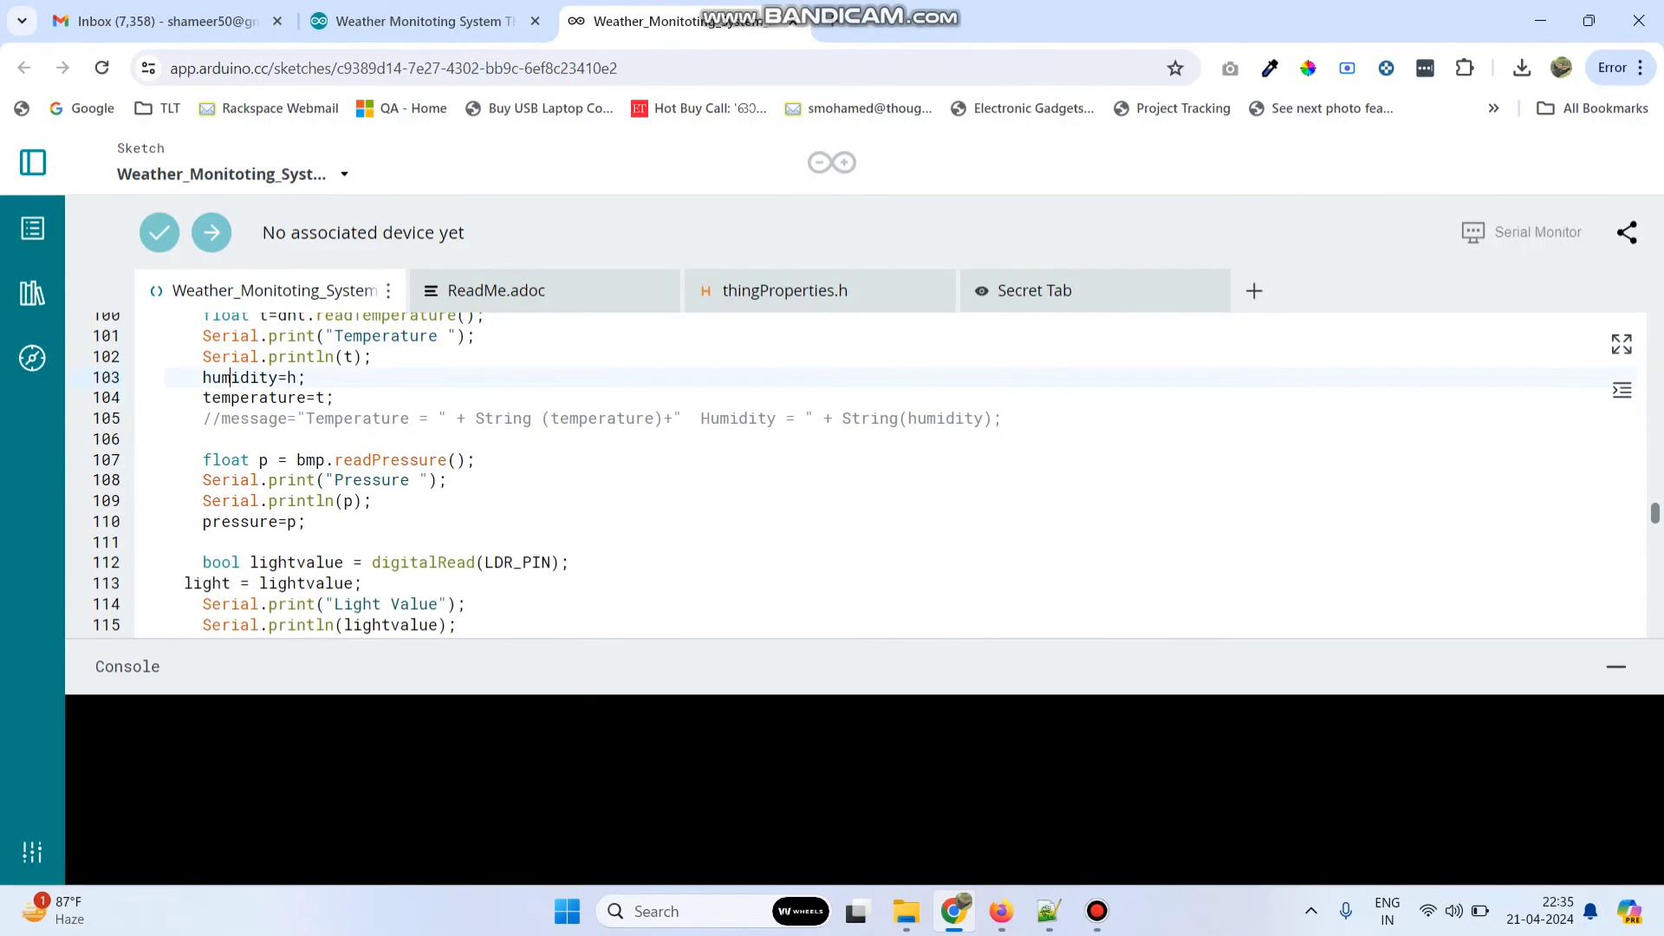
pyautogui.click(229, 398)
# Examine the loop code that reads the BMP280 pressure and the LDR light value, including the LED condition.
pyautogui.scroll(-2, 867, 473)
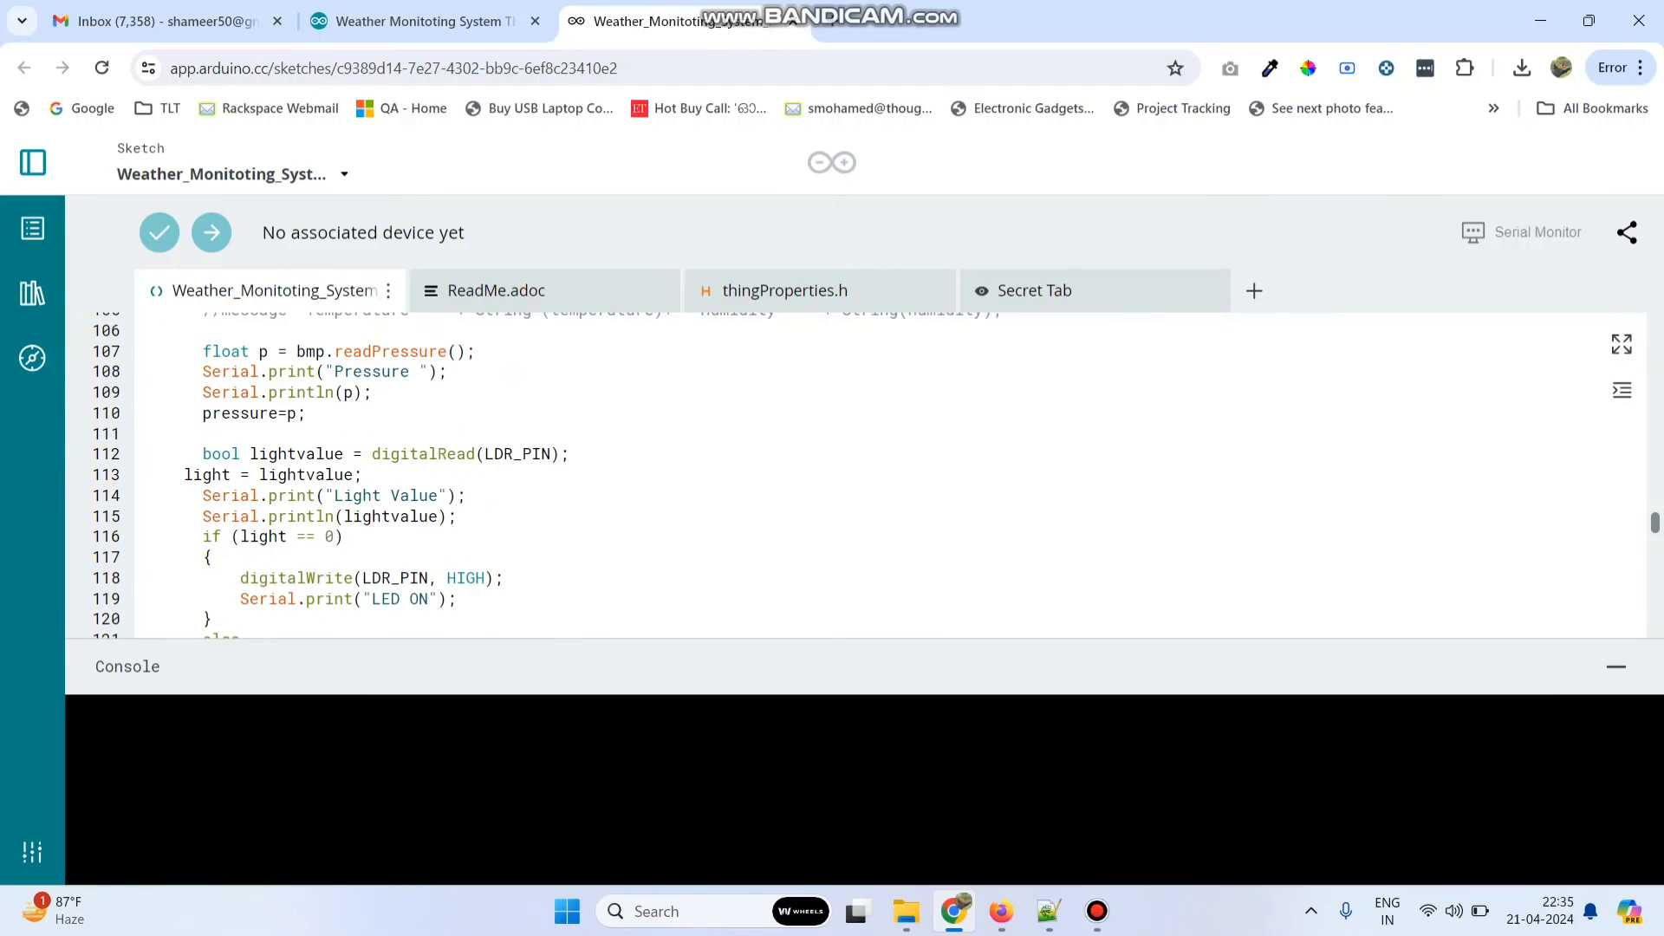
pyautogui.click(390, 351)
pyautogui.scroll(-2, 866, 474)
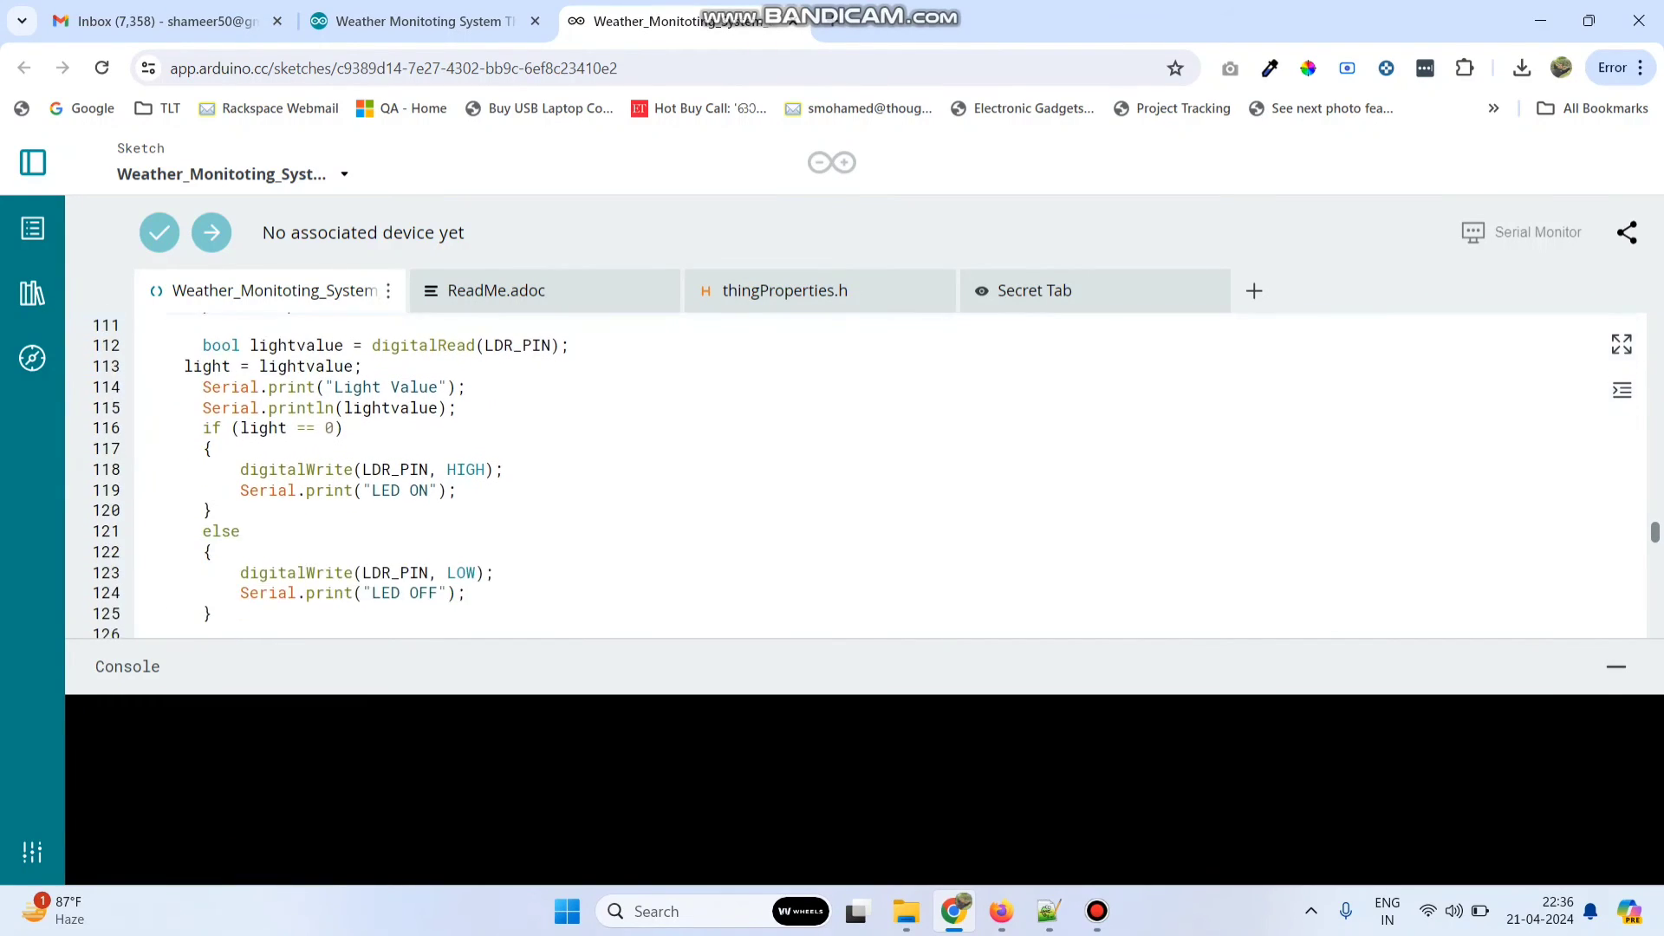
pyautogui.scroll(2, 867, 473)
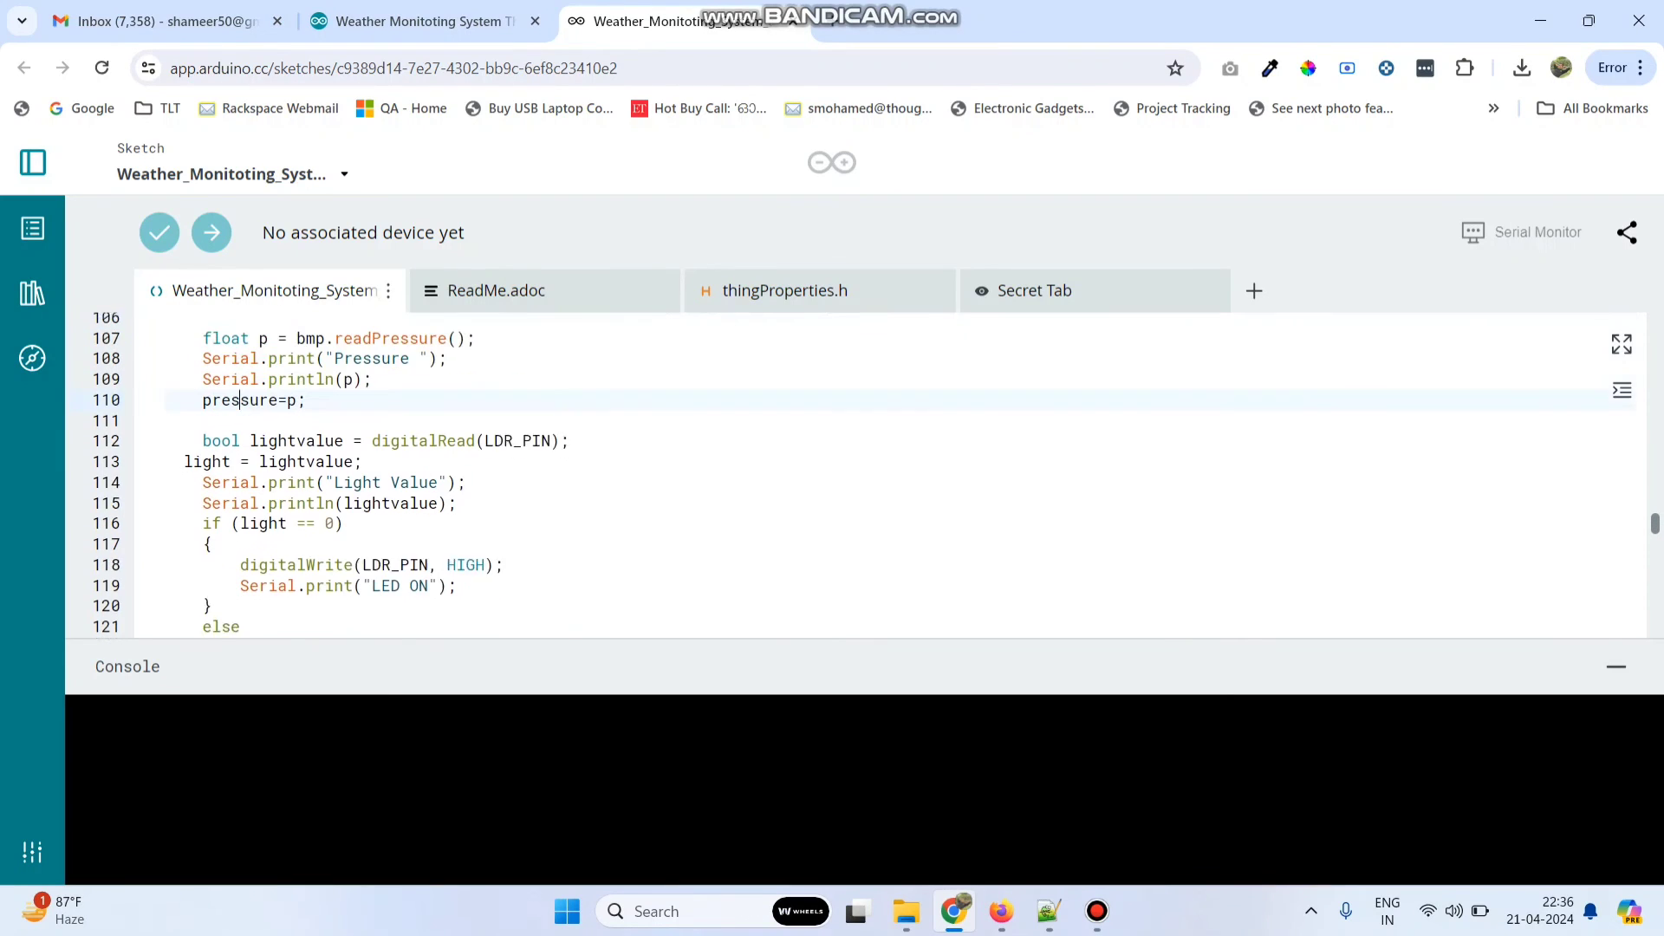
pyautogui.click(305, 412)
pyautogui.click(296, 454)
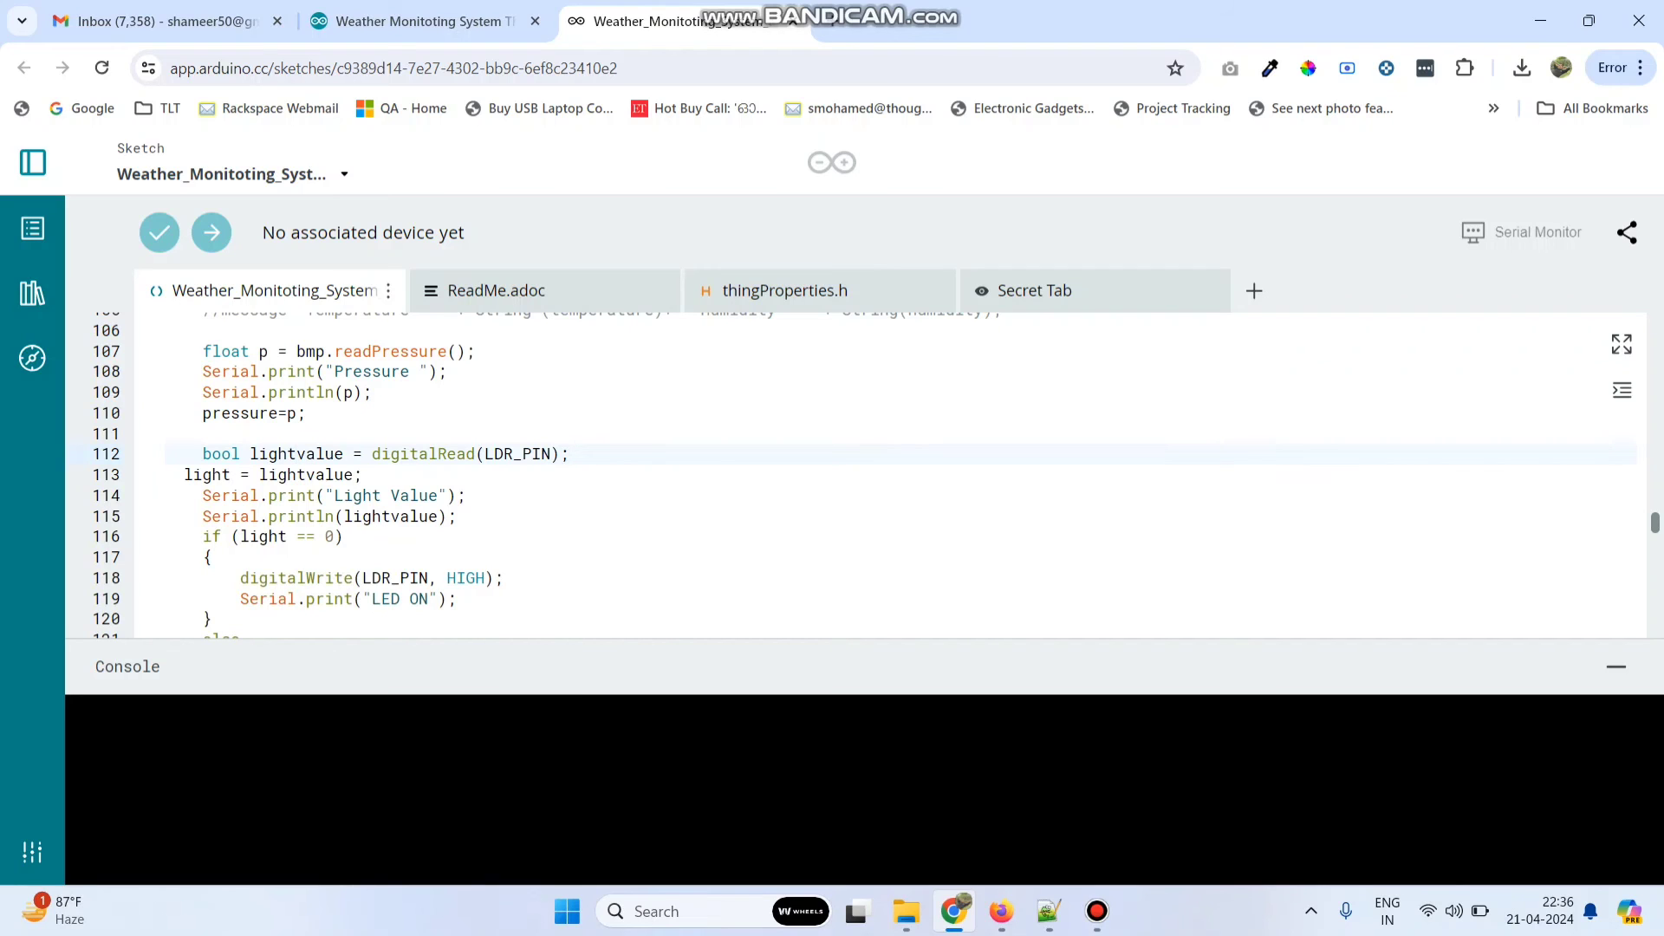
pyautogui.scroll(-4, 867, 474)
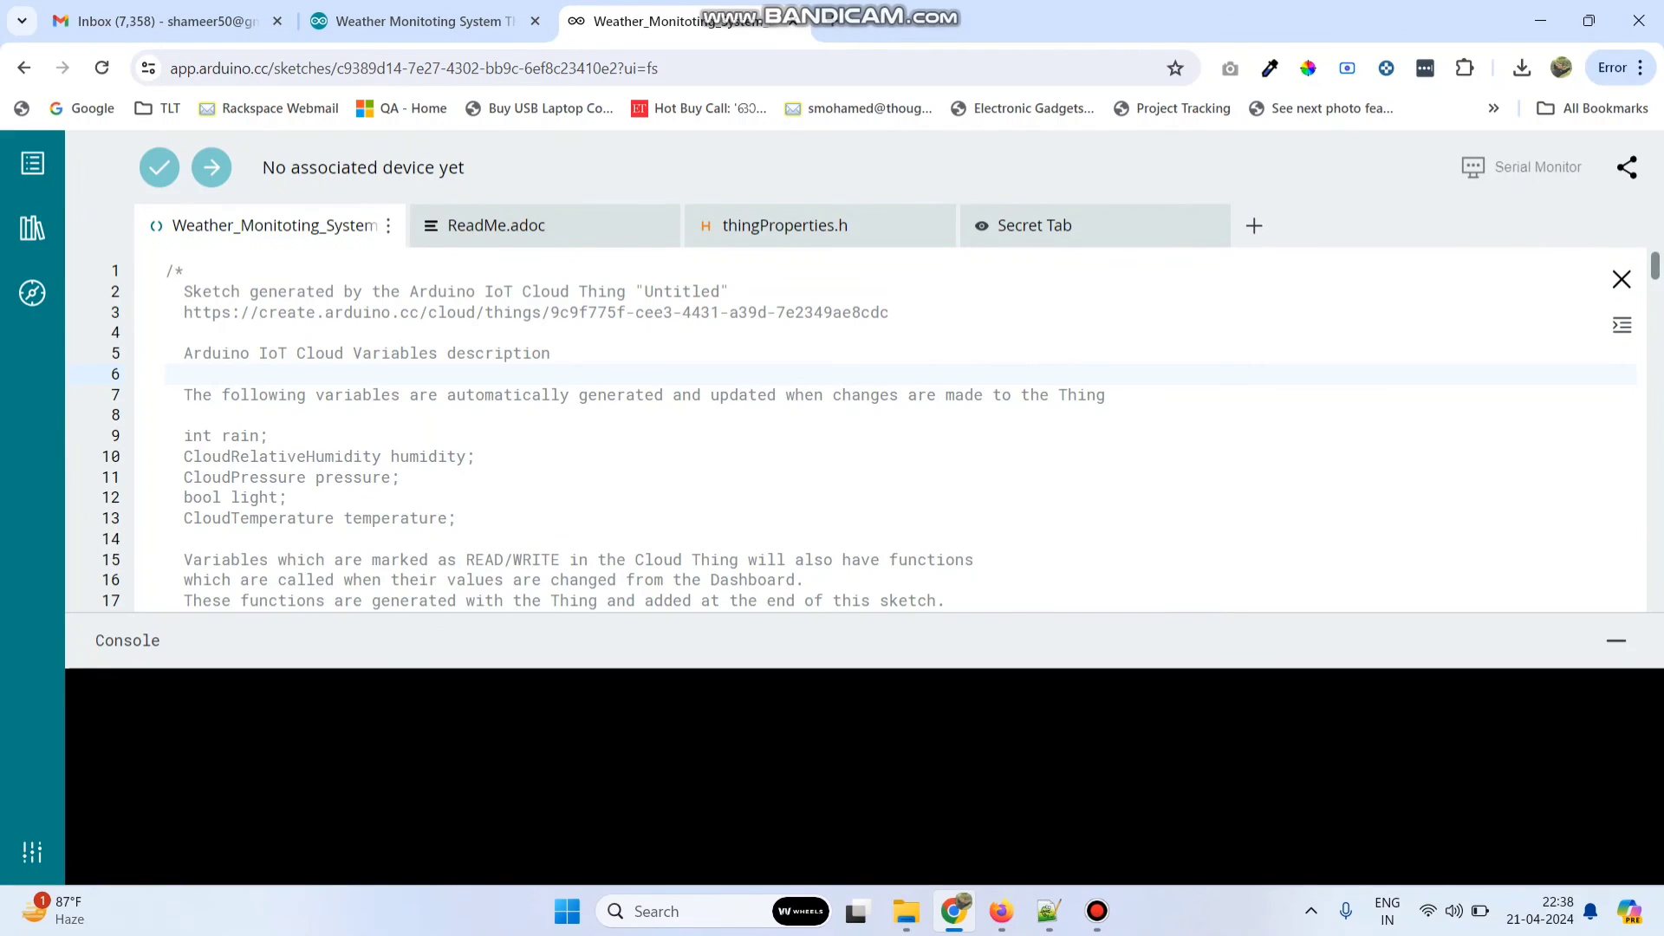
# Return to the Weather Monitoting System Thing's sketch, then verify and upload it to the TechTrends NodeMCU 1.0 board.
pyautogui.click(425, 21)
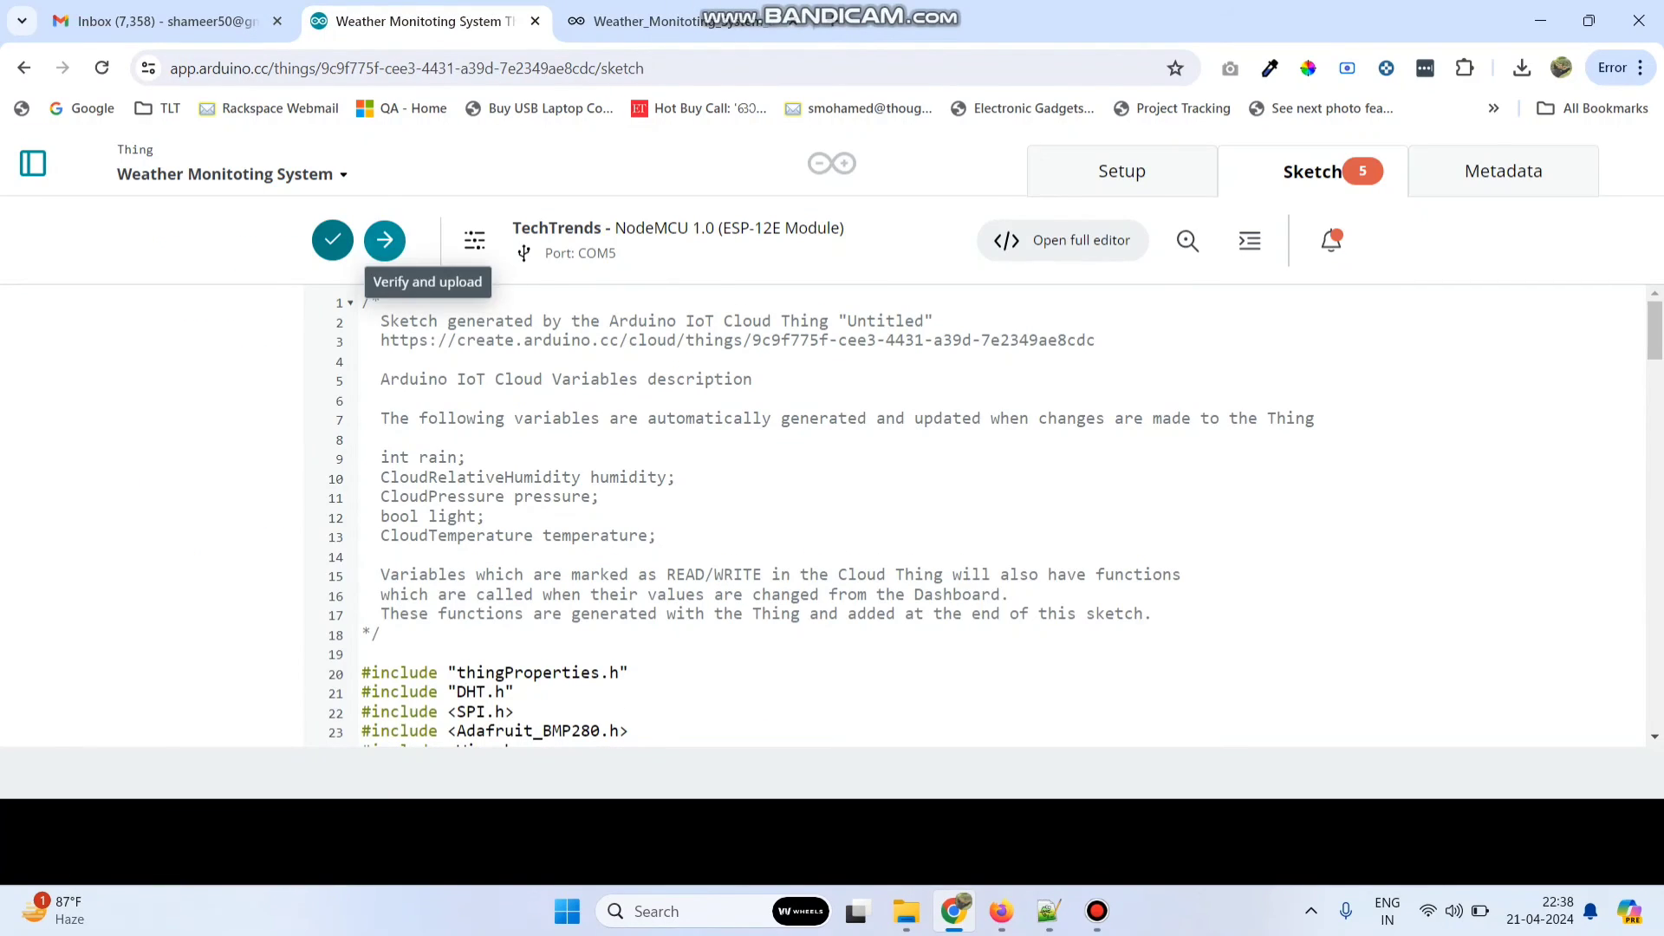
pyautogui.click(385, 241)
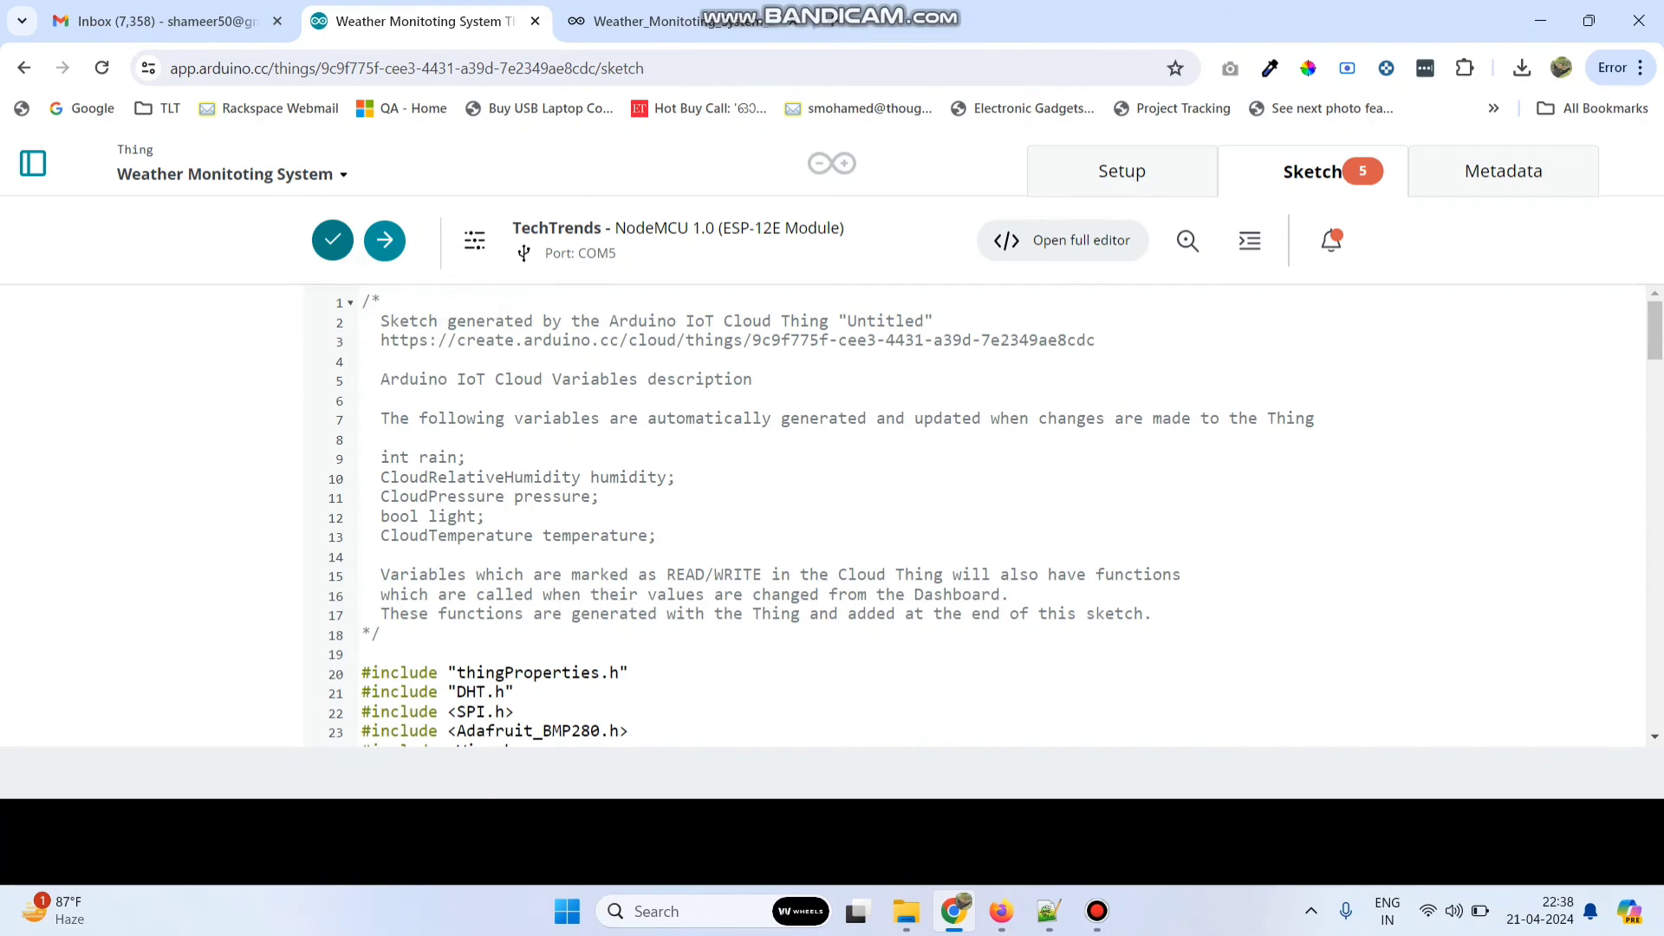